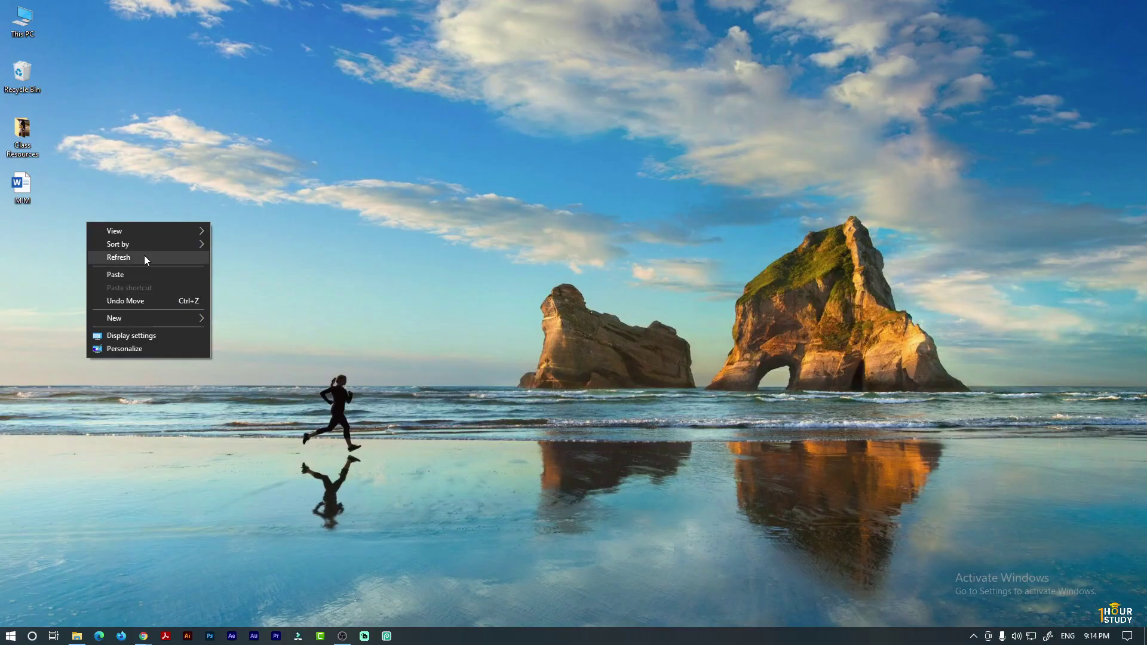
# - Refresh the desktop, then launch Premiere Pro and open the recent class - 8 project
pyautogui.click(145, 256)
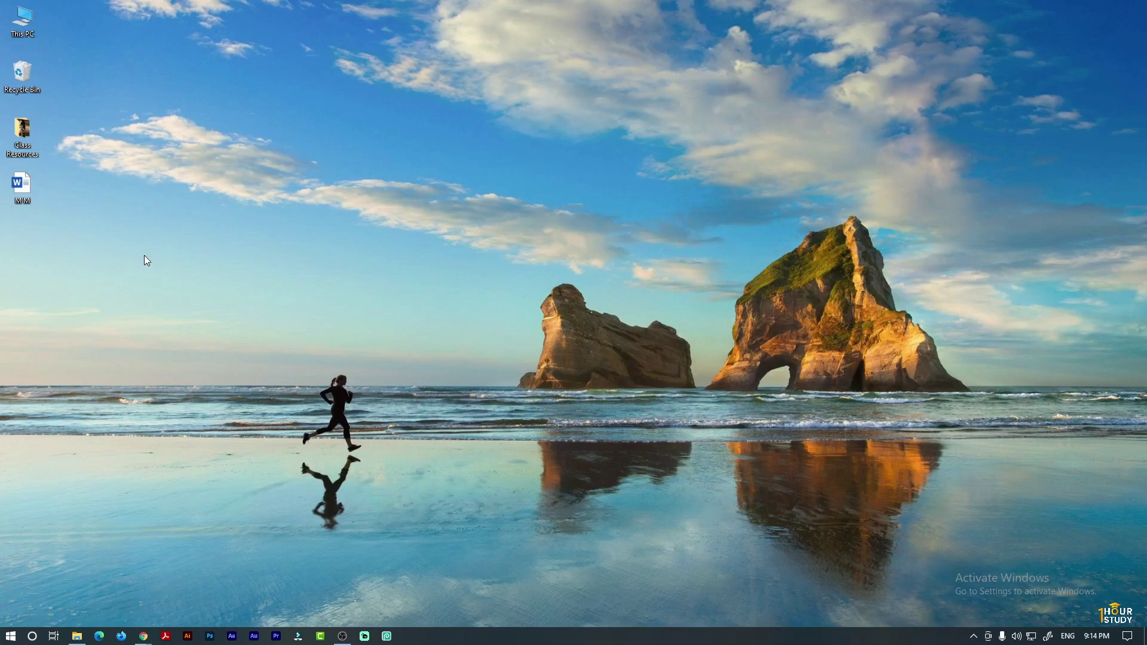
pyautogui.rightClick(50, 110)
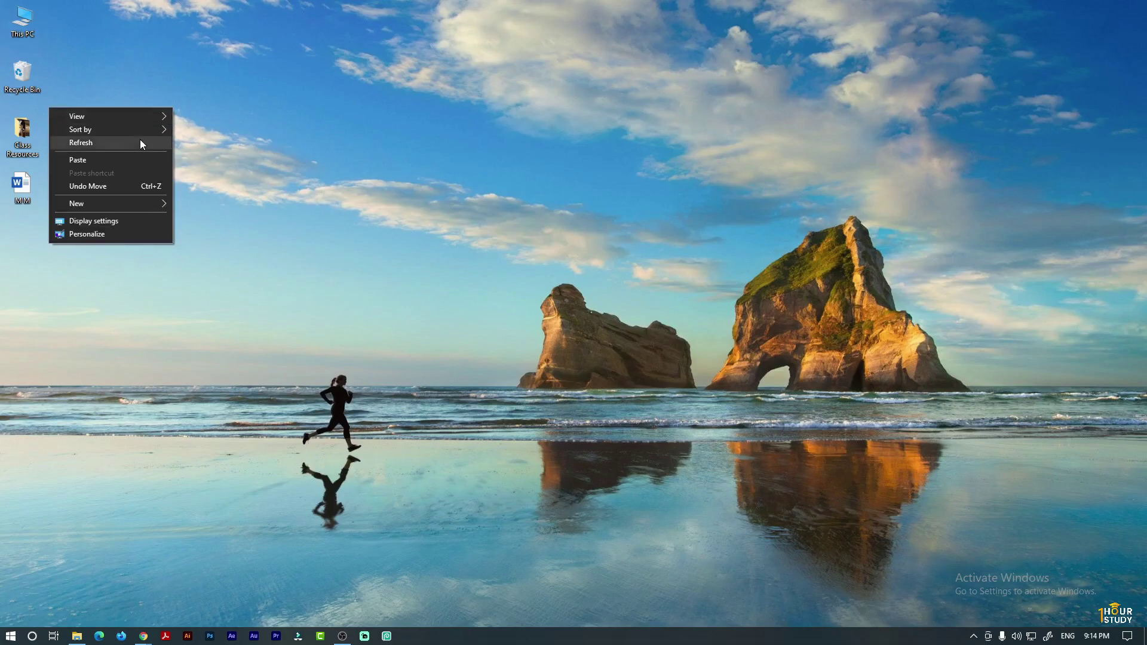
pyautogui.click(139, 144)
pyautogui.click(274, 639)
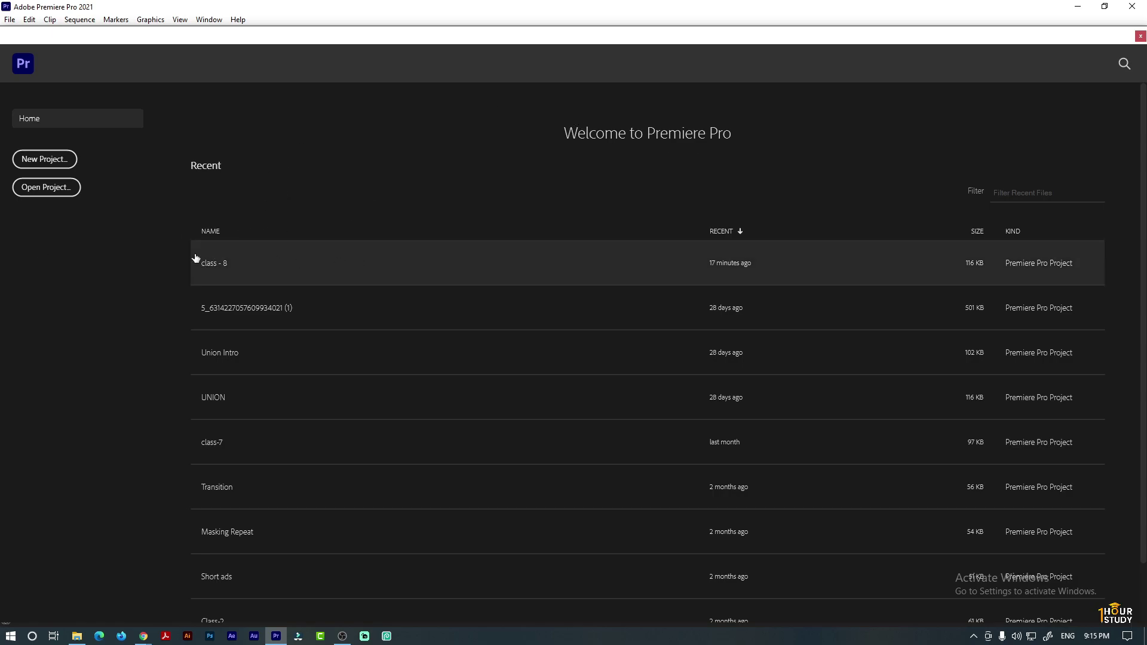
pyautogui.click(215, 264)
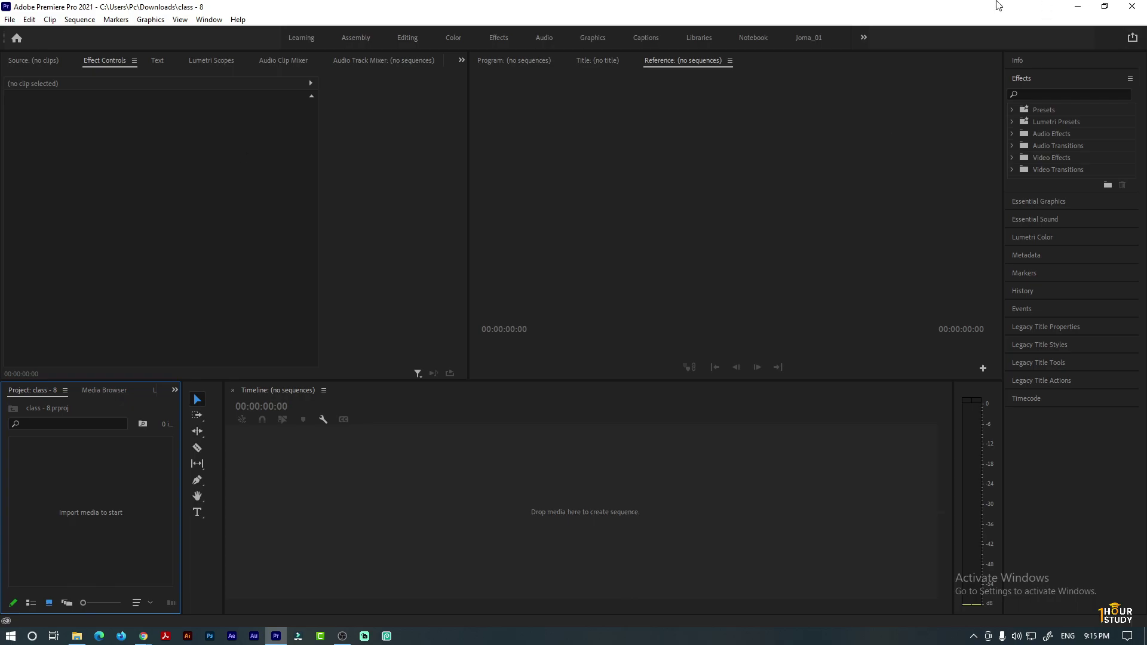
# - Switch the workspace to the All Panels layout
pyautogui.click(209, 20)
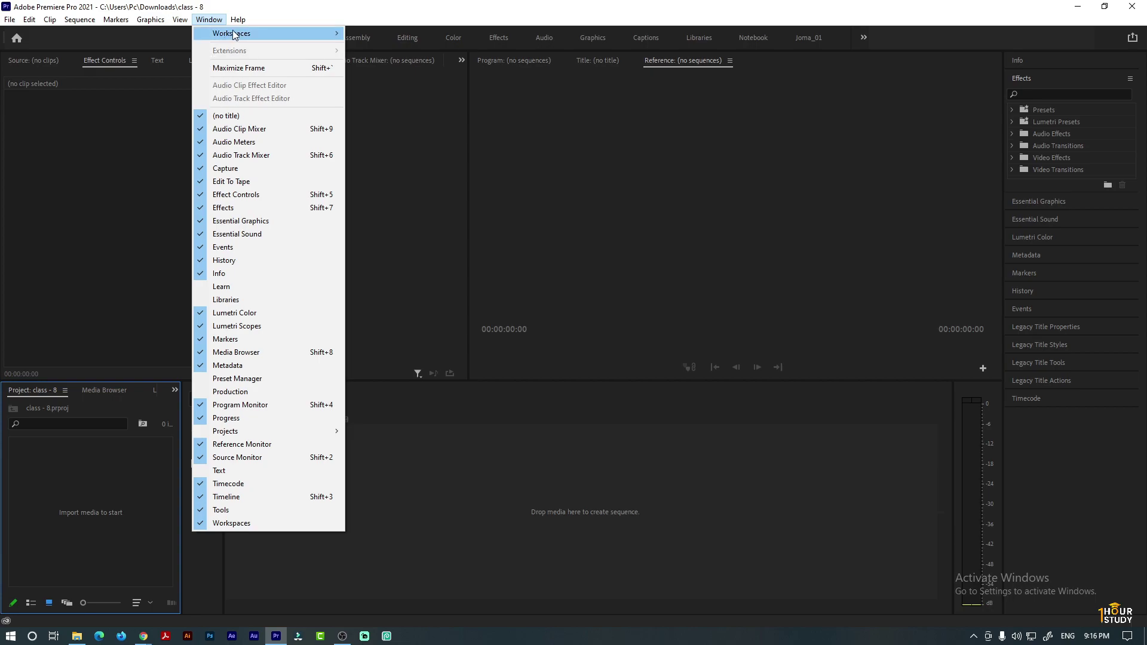
pyautogui.moveTo(227, 31)
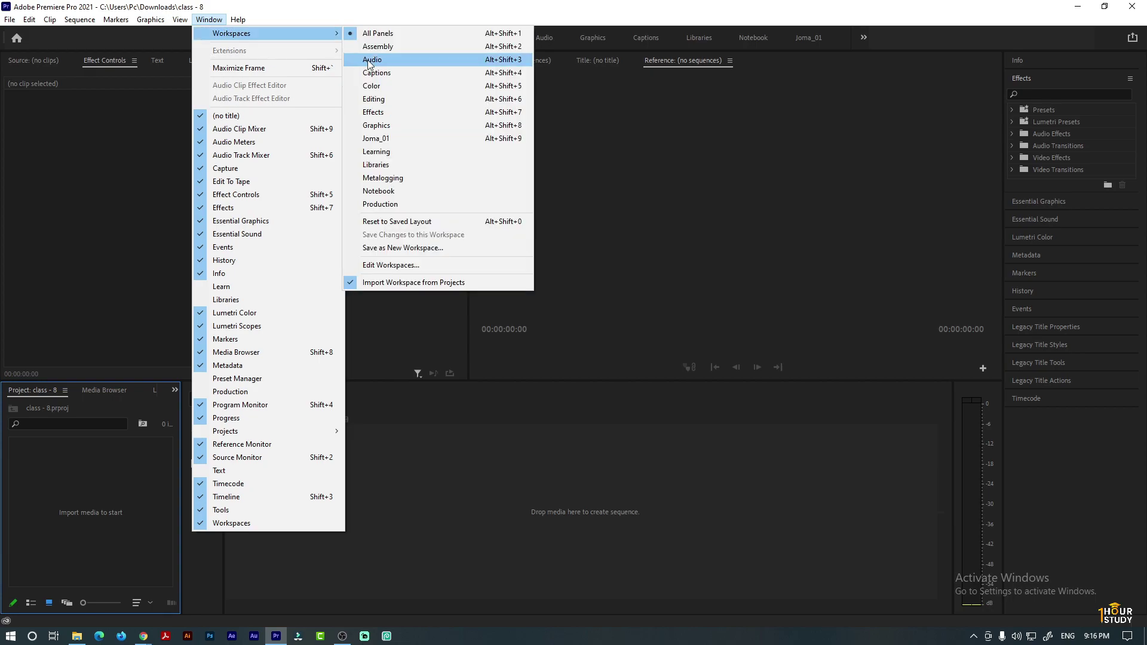
pyautogui.click(421, 33)
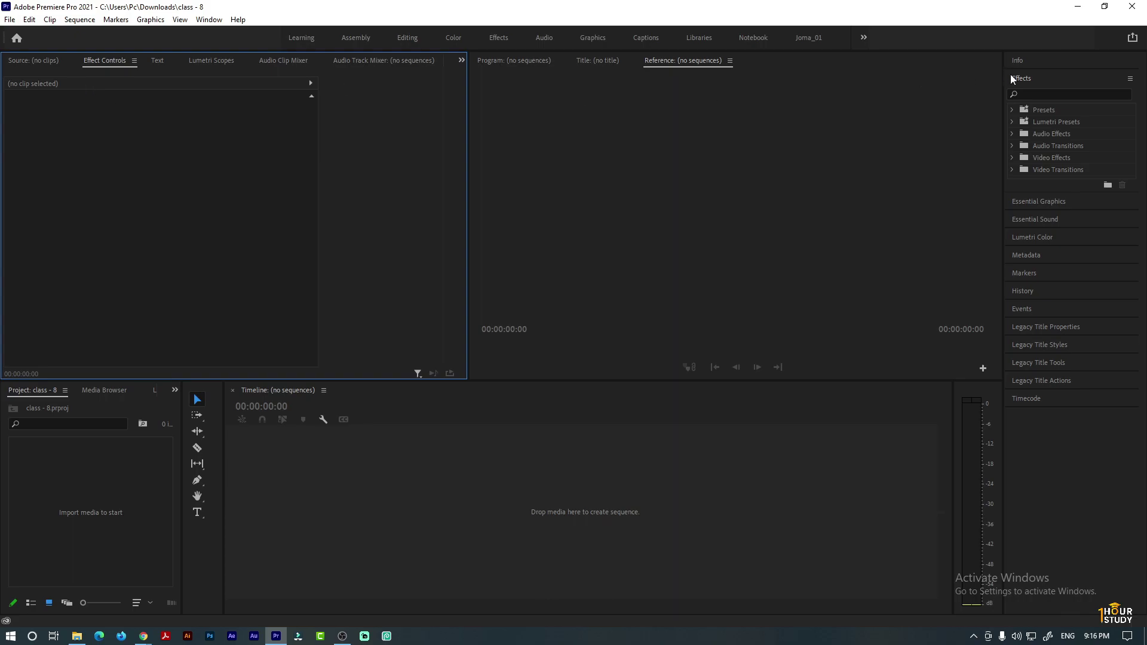
# - Move the Effects panel into the side column, close Essential Graphics, and expand Effects
pyautogui.moveTo(1116, 70); pyautogui.dragTo(1069, 83)
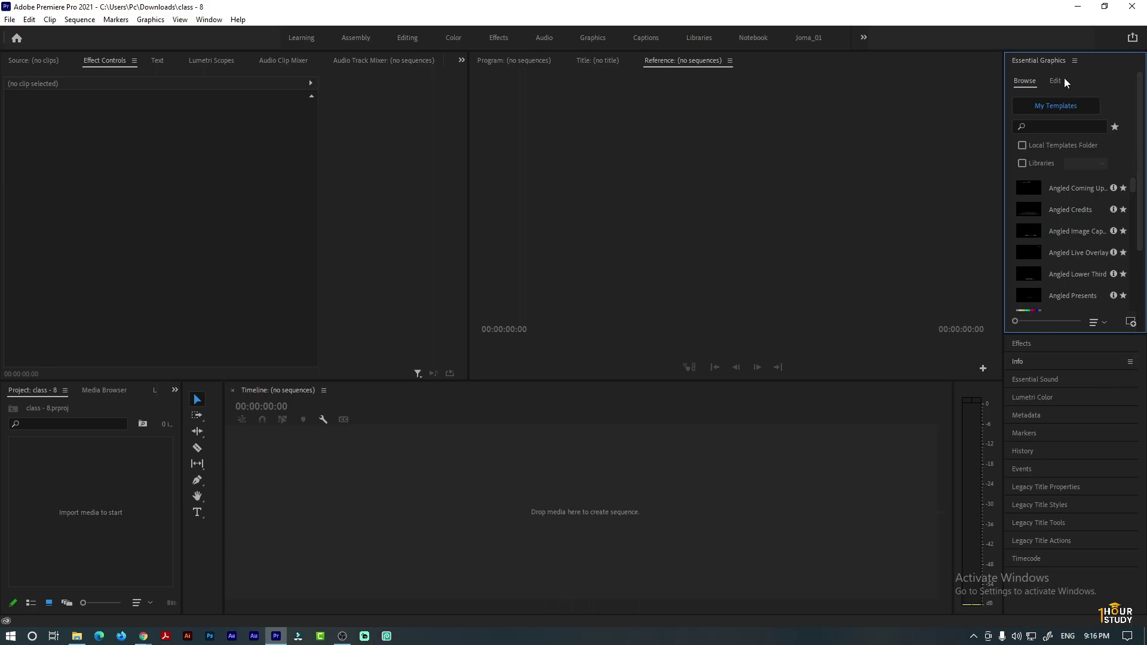
pyautogui.click(1074, 60)
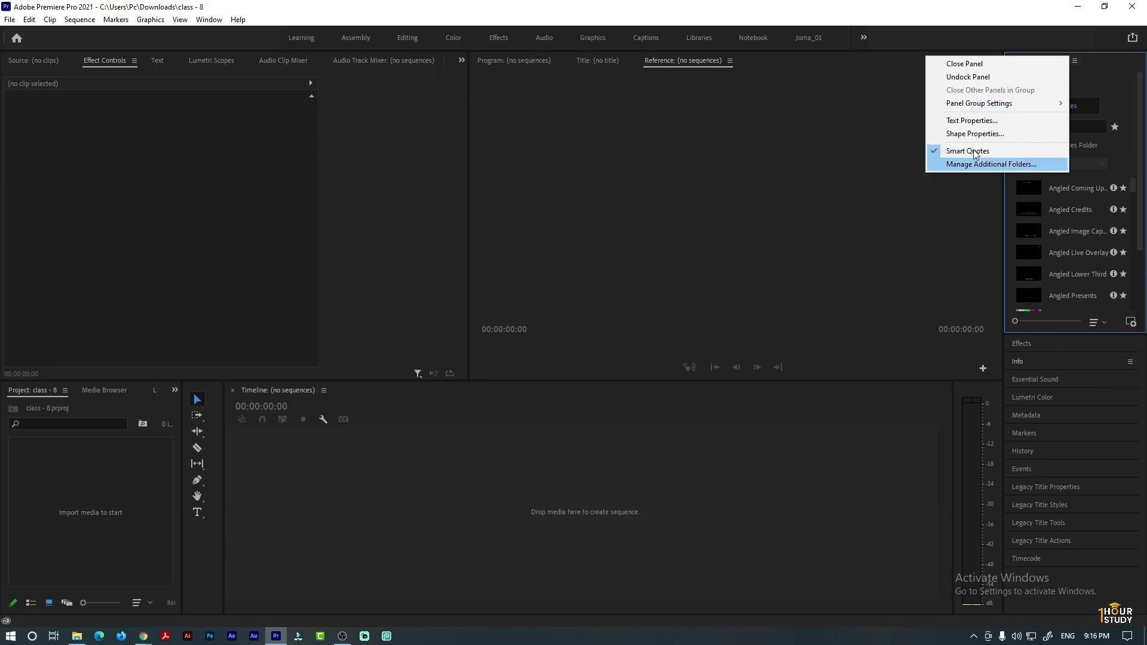
pyautogui.click(968, 66)
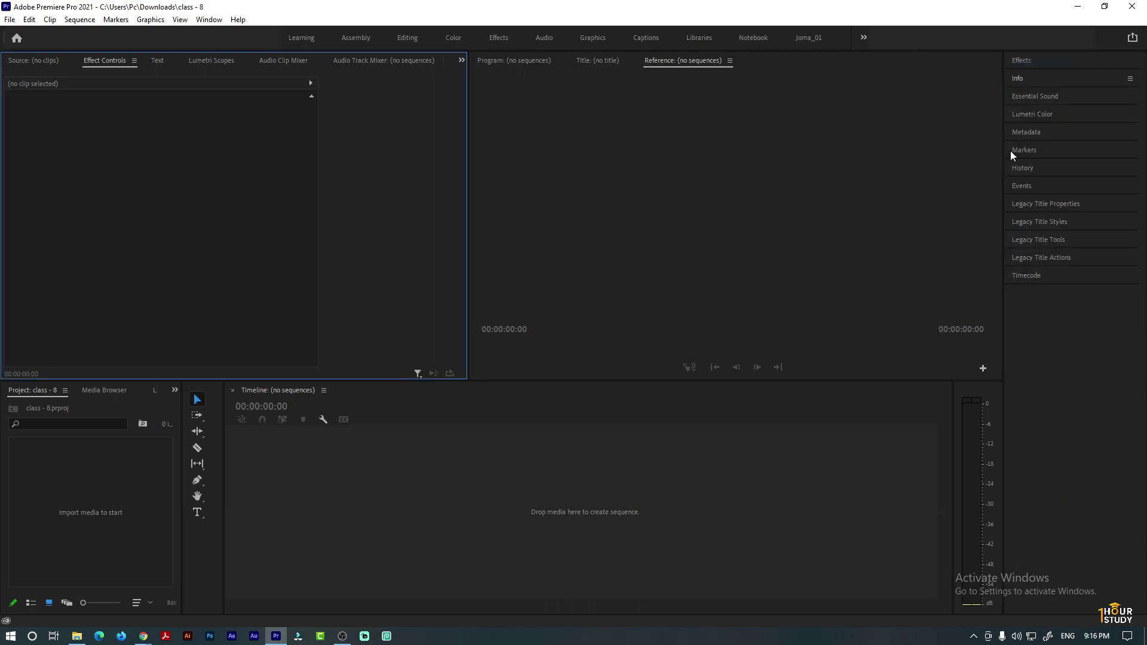
pyautogui.click(1052, 68)
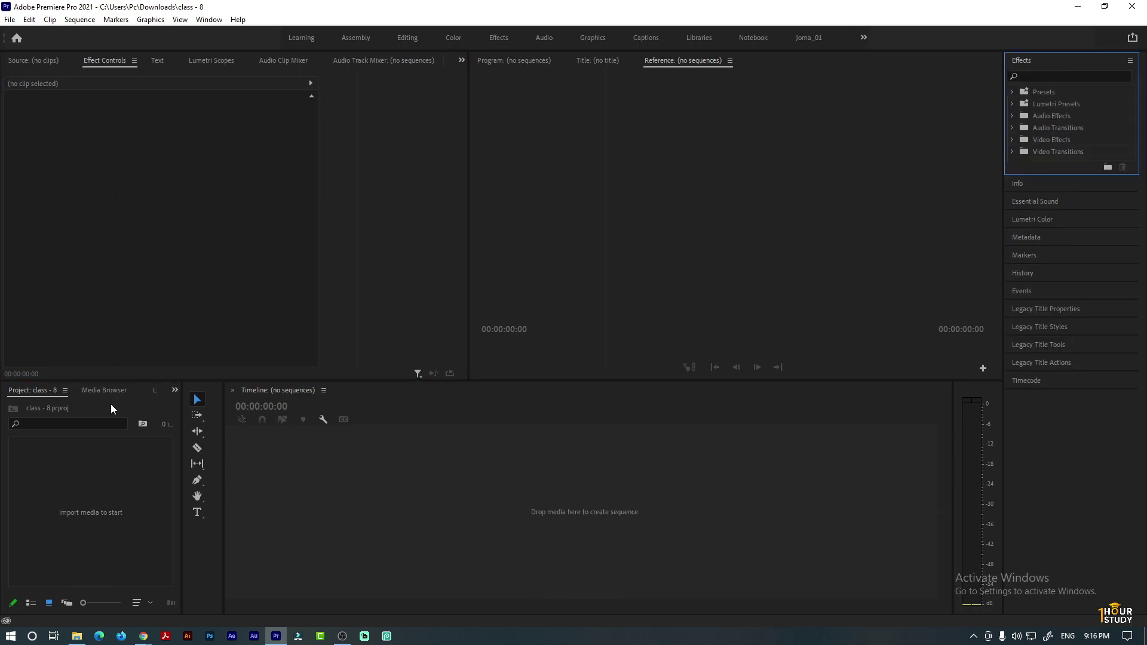
# - Import both cappuccino video clips from the Class Resources folder, then deselect them
pyautogui.doubleClick(44, 483)
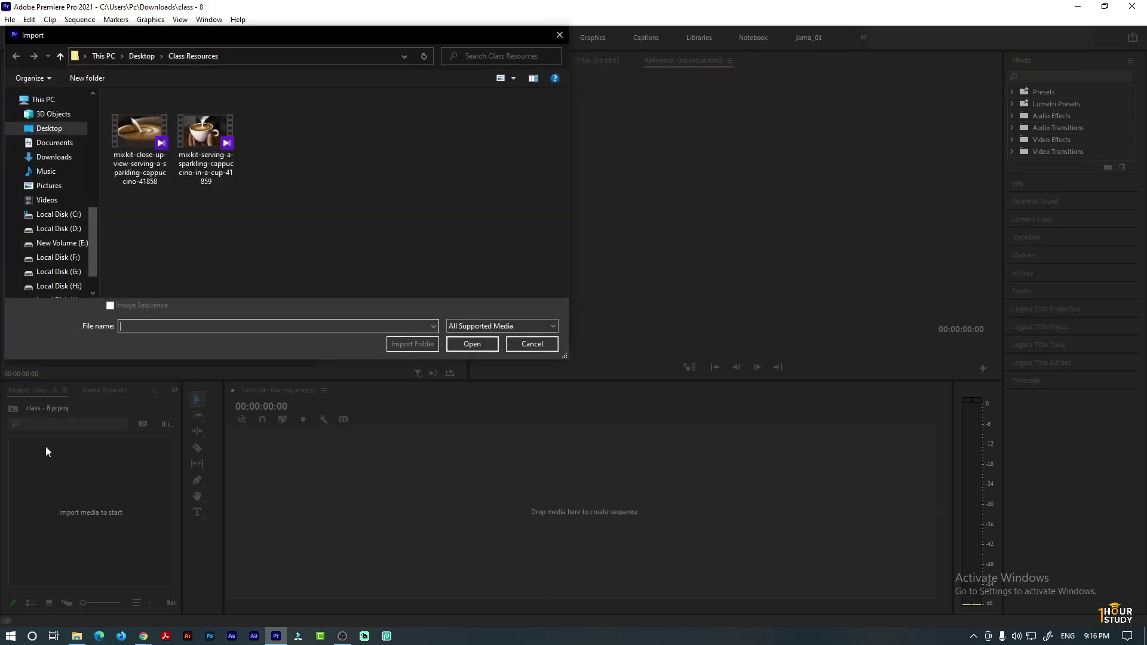
pyautogui.moveTo(312, 200); pyautogui.dragTo(110, 131)
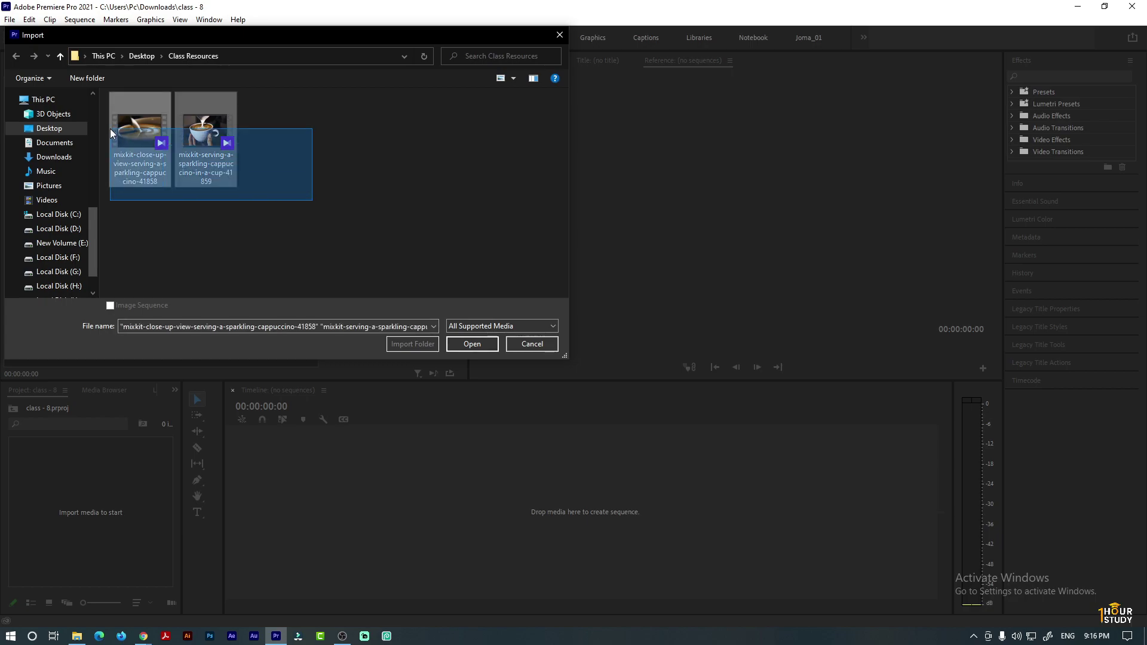
pyautogui.click(473, 346)
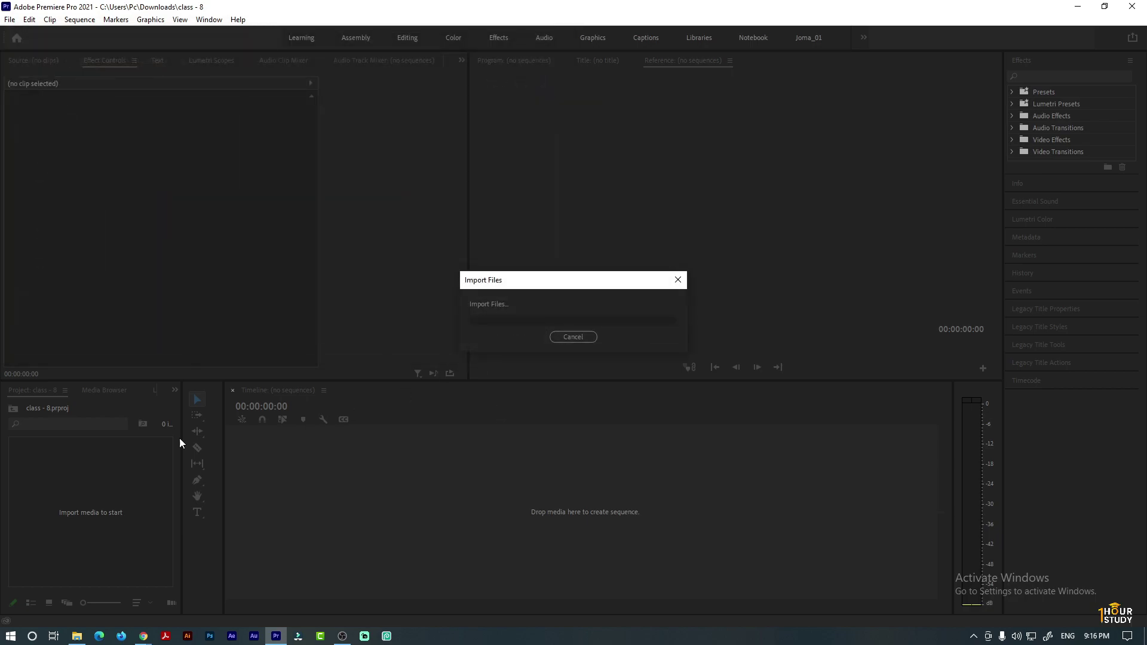
pyautogui.click(112, 543)
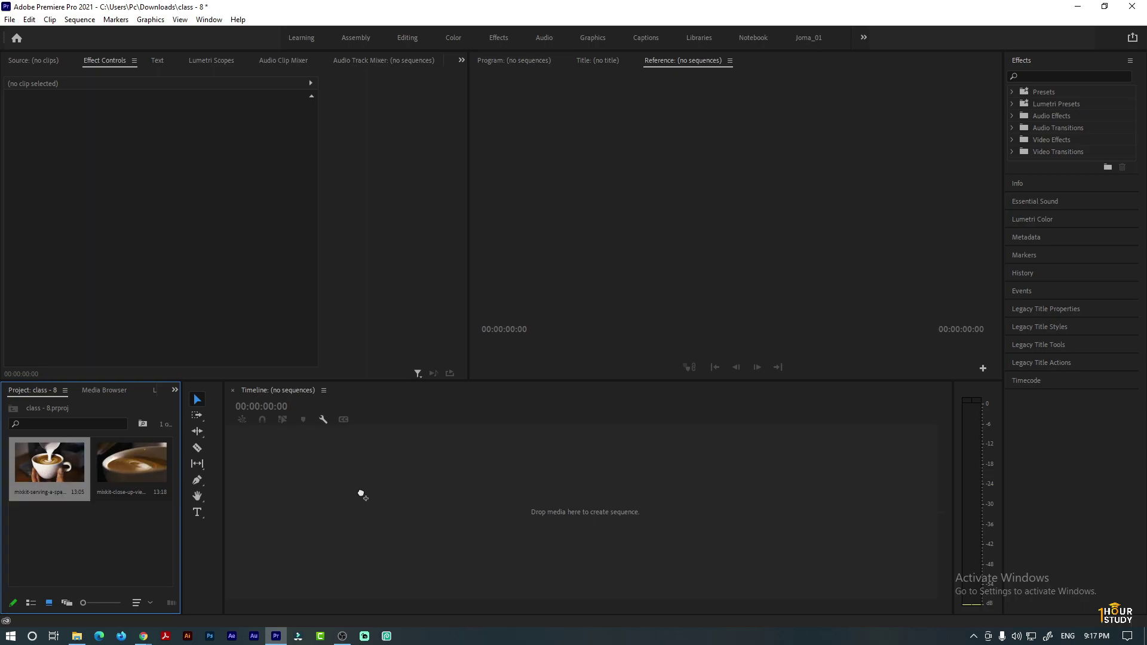
# - Build a sequence from the first cappuccino clip on V1, then select it and scrub through
pyautogui.moveTo(38, 463); pyautogui.dragTo(358, 491)
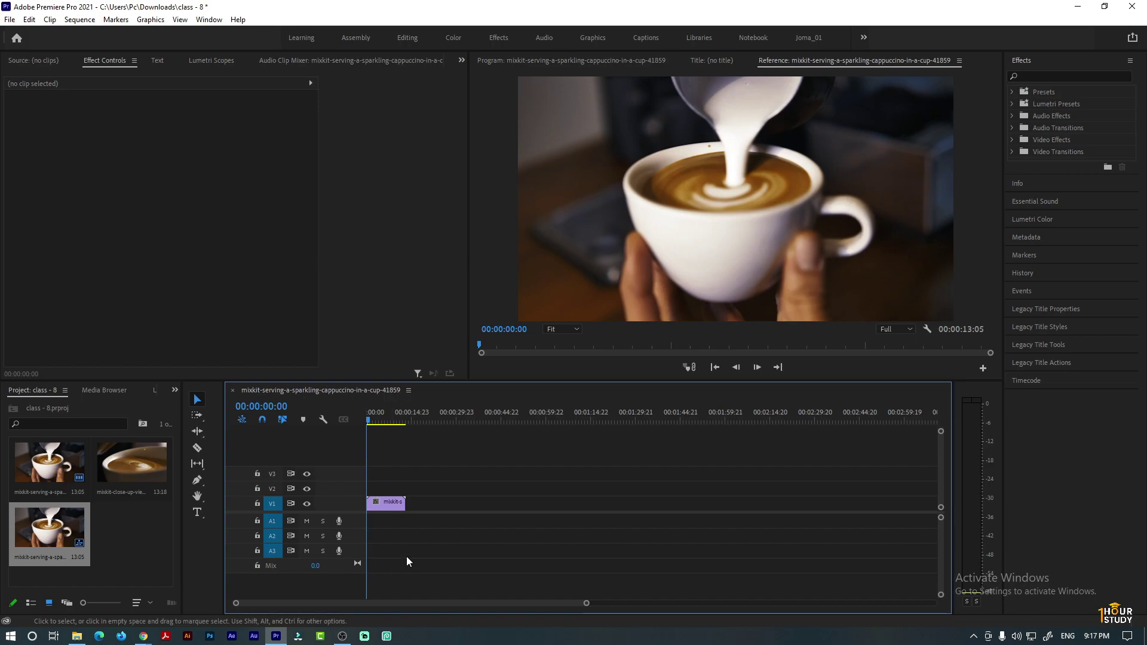
pyautogui.click(393, 500)
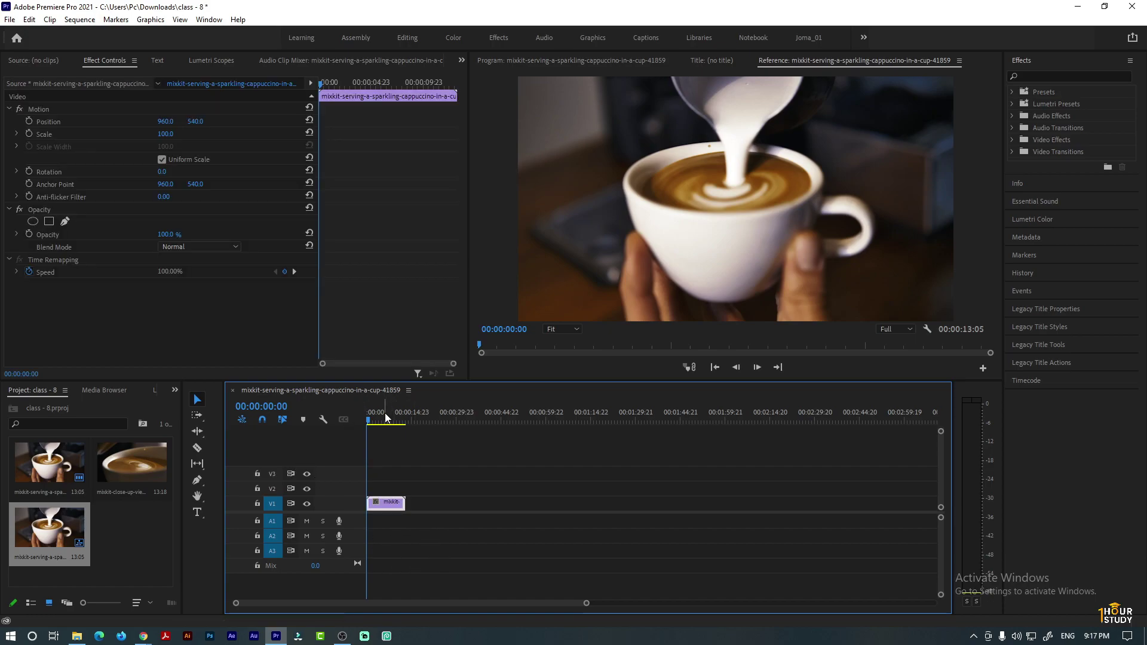
pyautogui.click(371, 421)
pyautogui.moveTo(370, 421); pyautogui.dragTo(351, 410)
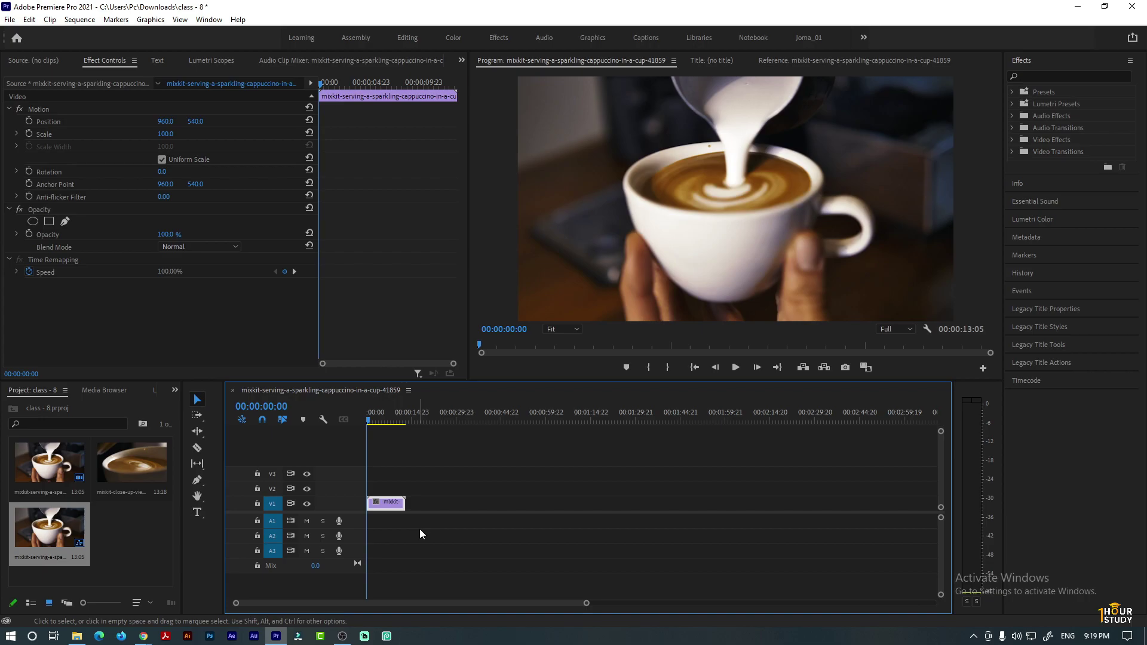
pyautogui.click(1054, 76)
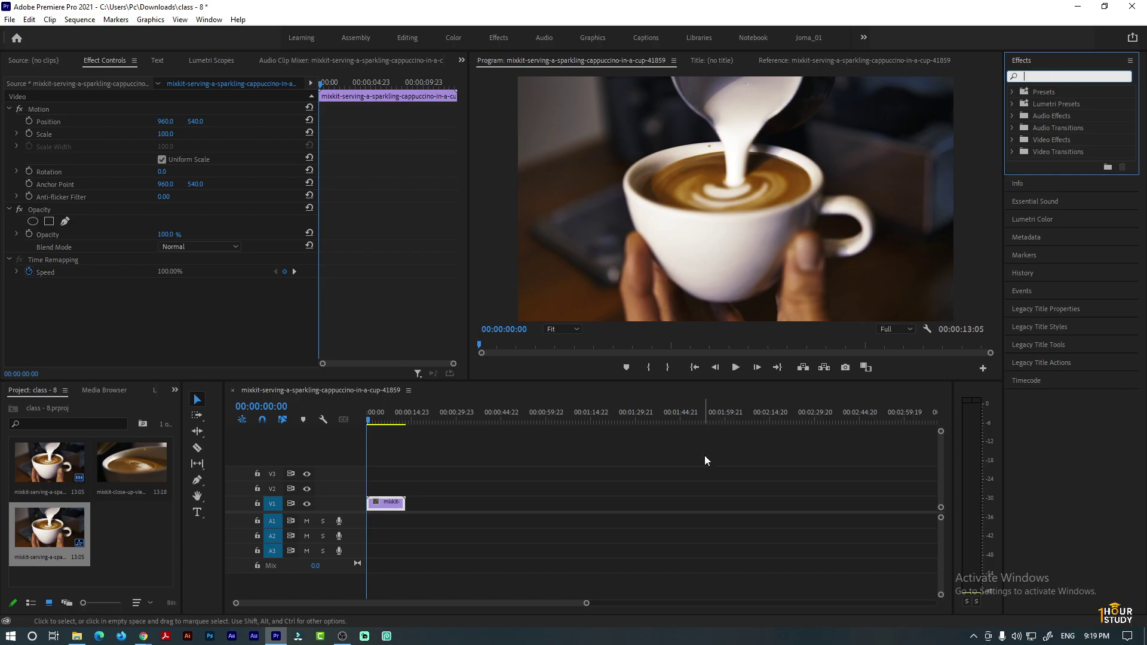
pyautogui.write('bl')
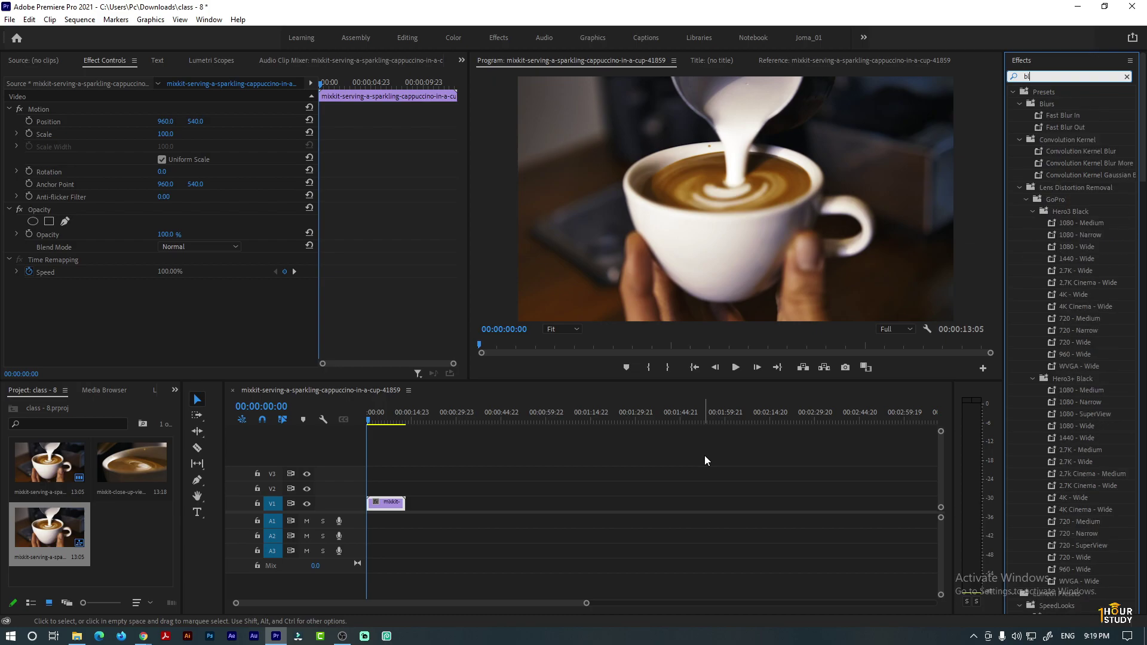
pyautogui.write('ack')
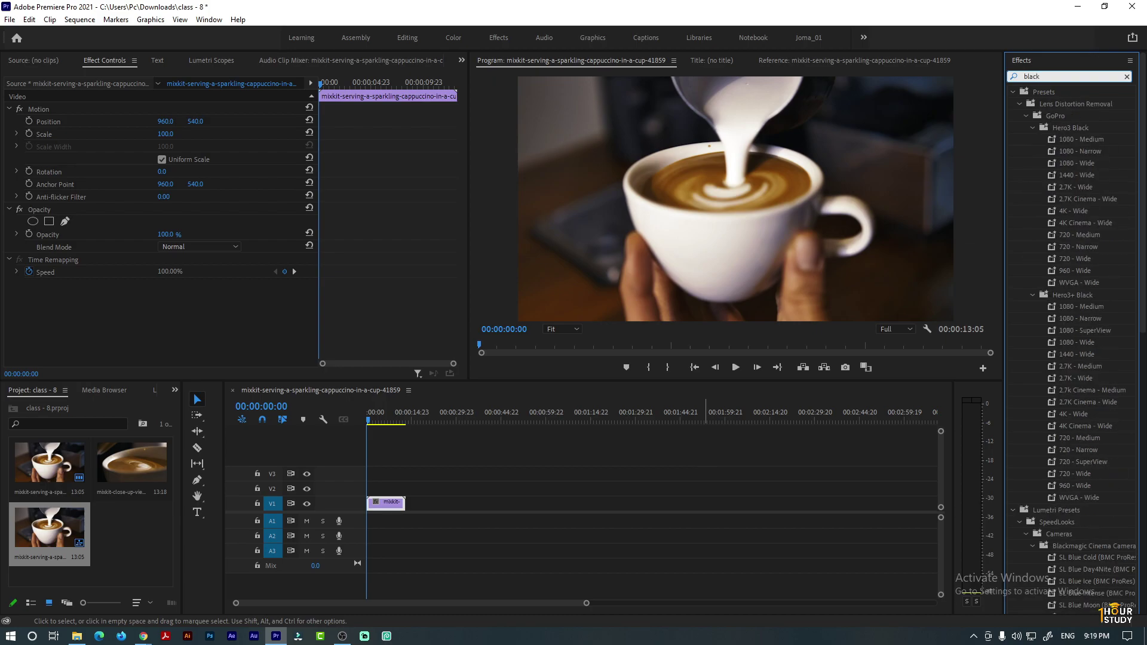
pyautogui.scroll(-2, 1080, 427)
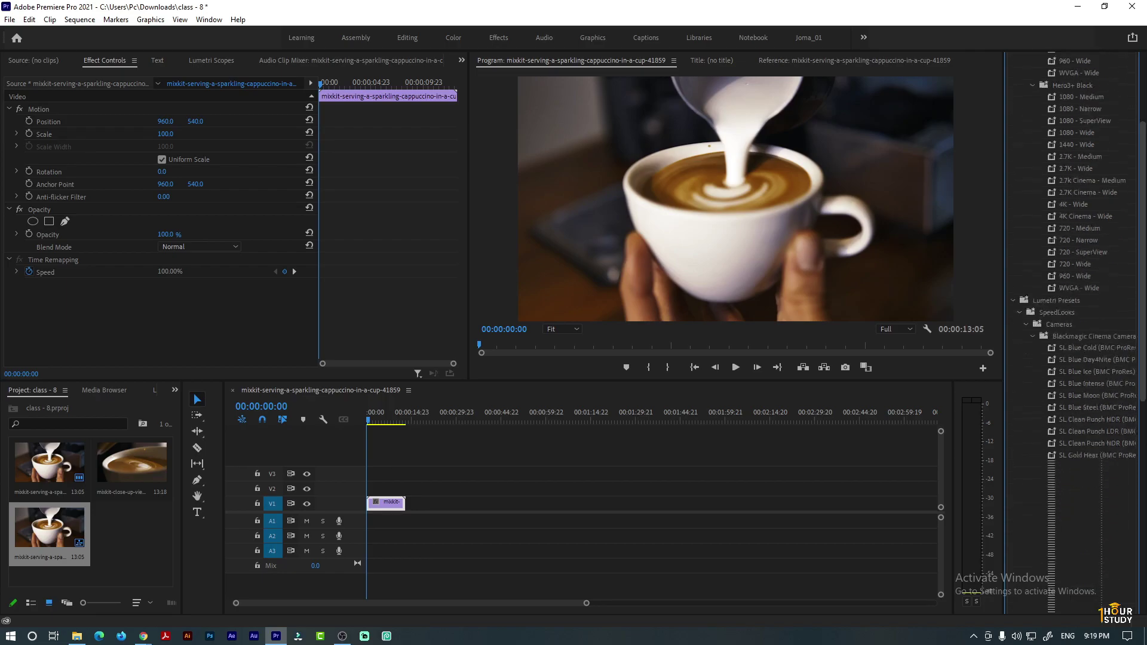
pyautogui.scroll(-10, 1146, 135)
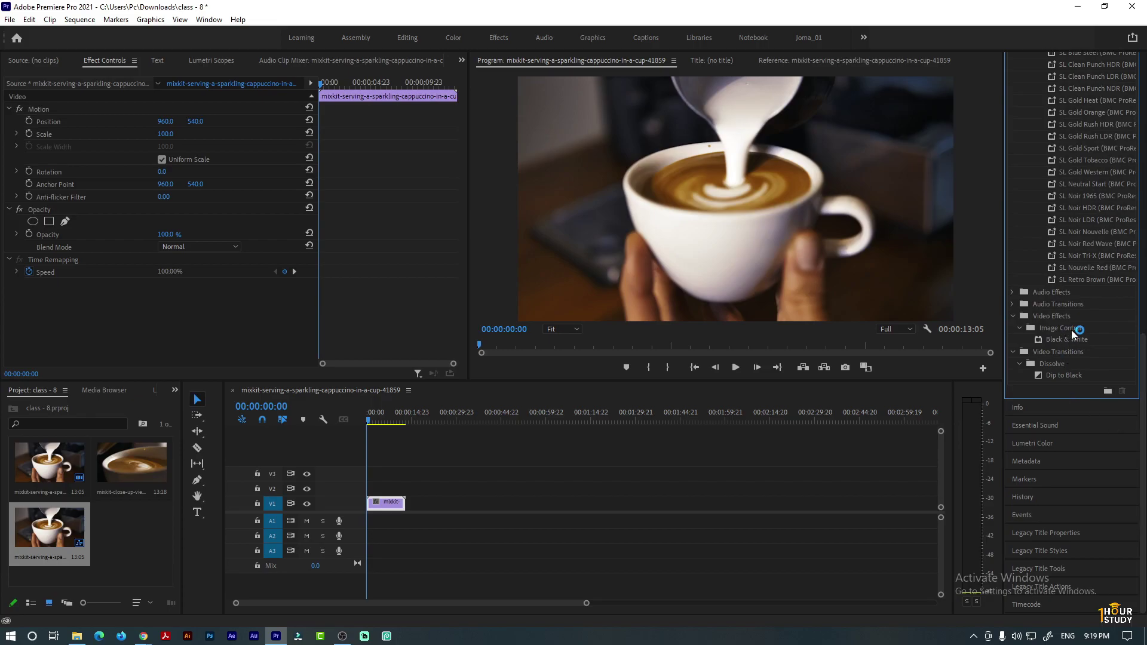
pyautogui.moveTo(1074, 340); pyautogui.dragTo(386, 505)
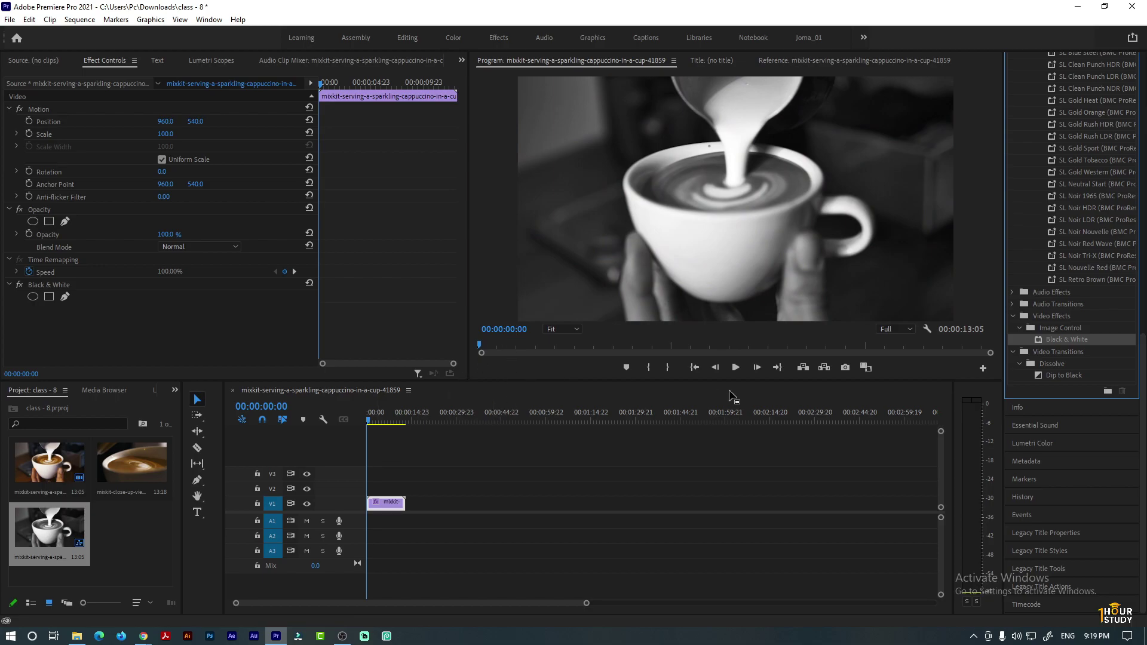
pyautogui.click(737, 371)
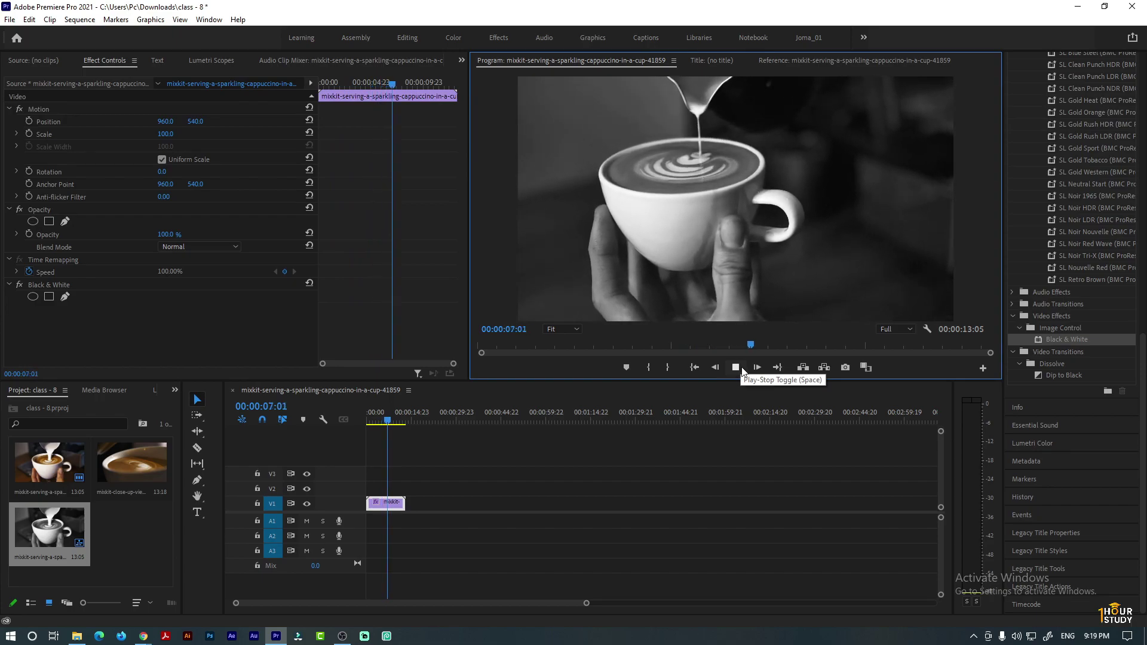
pyautogui.click(740, 367)
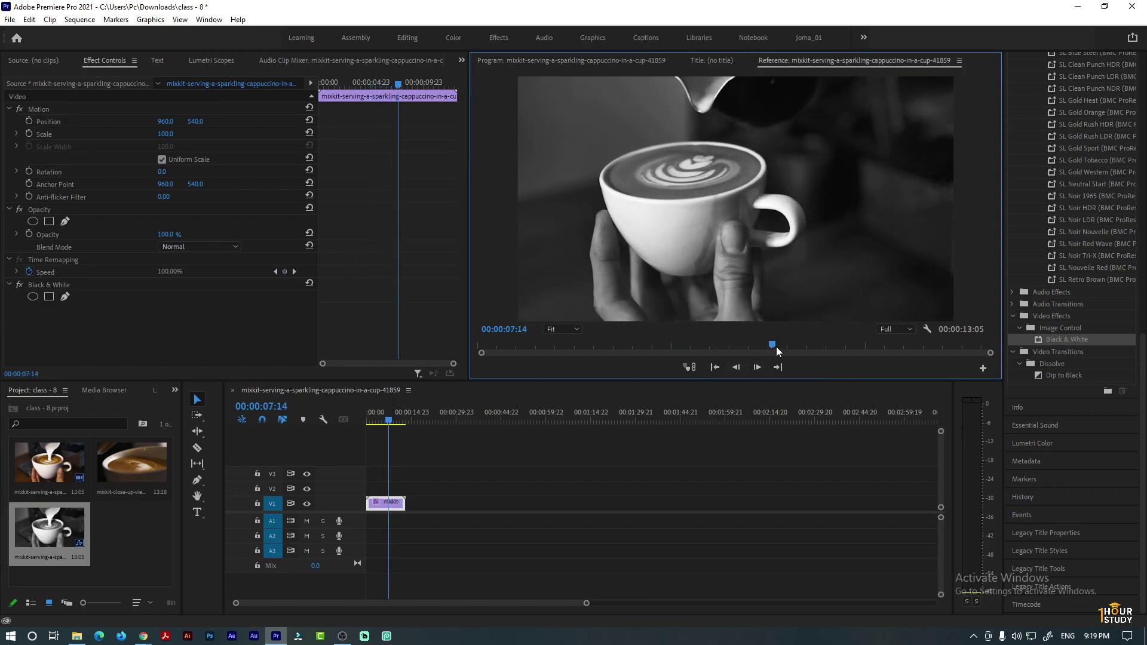
pyautogui.moveTo(776, 347); pyautogui.dragTo(471, 346)
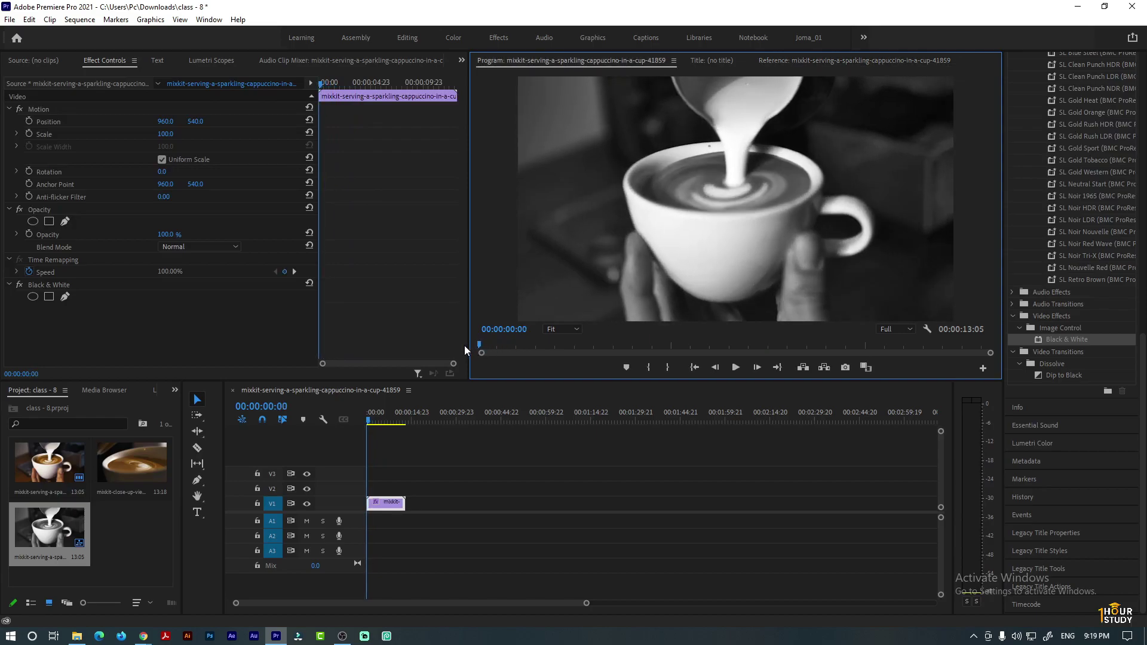
# - Bypass the Black & White effect on the V1 clip and scroll through the Effects list
pyautogui.click(20, 284)
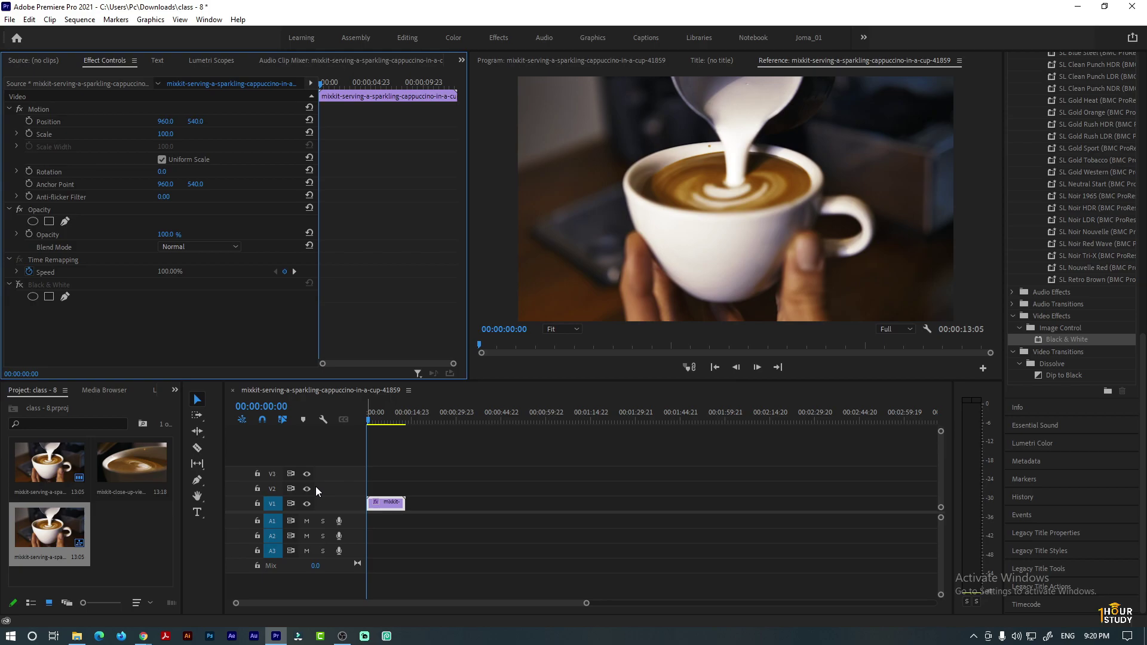
pyautogui.scroll(5, 1091, 401)
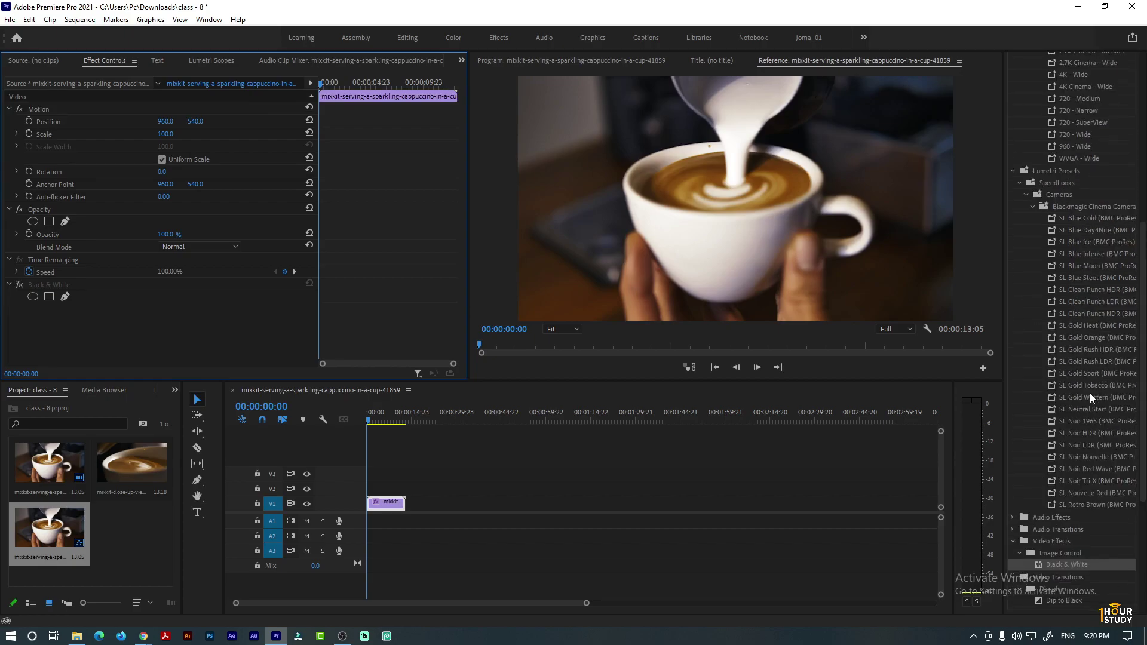
pyautogui.scroll(1, 1045, 265)
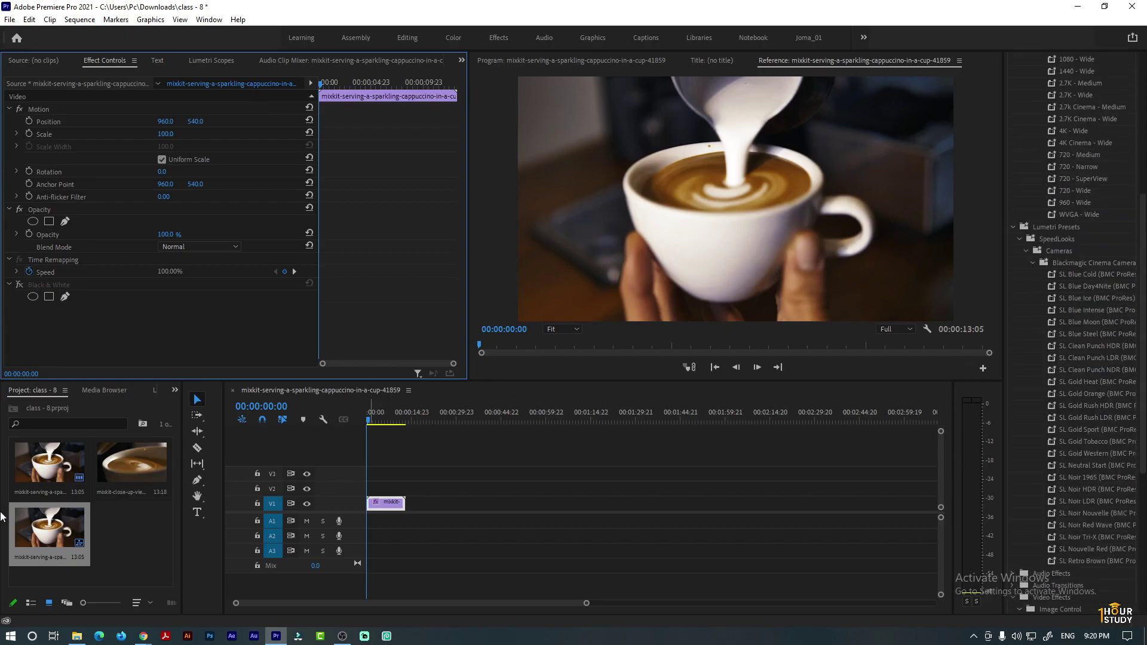
pyautogui.scroll(1, 1134, 229)
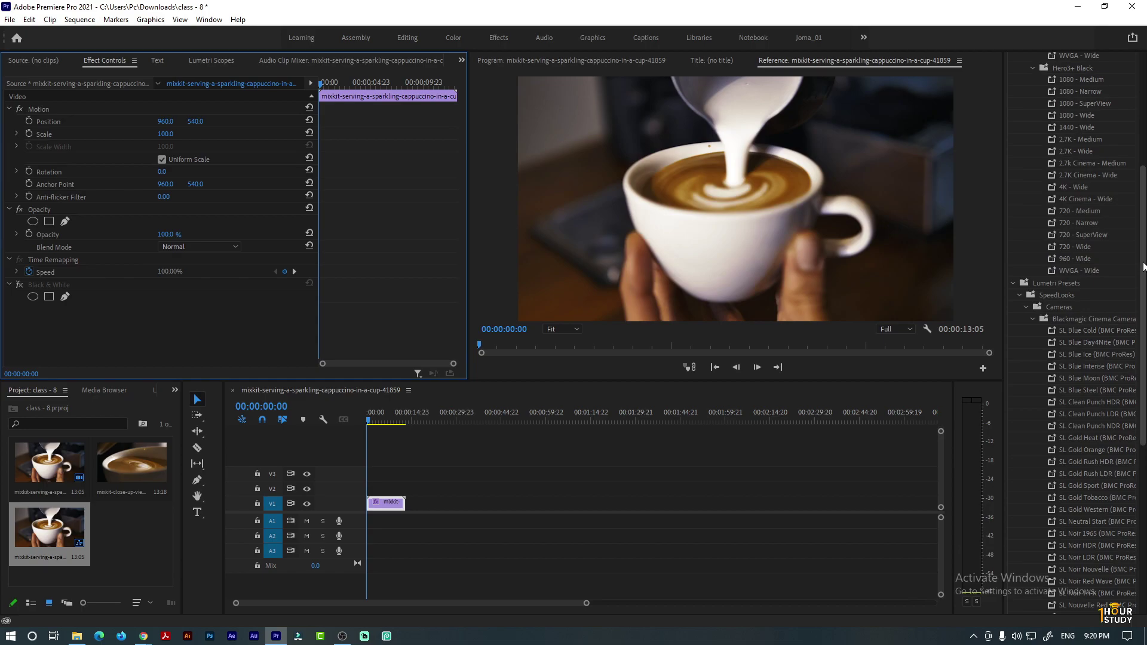
pyautogui.moveTo(1139, 274); pyautogui.dragTo(1145, 27)
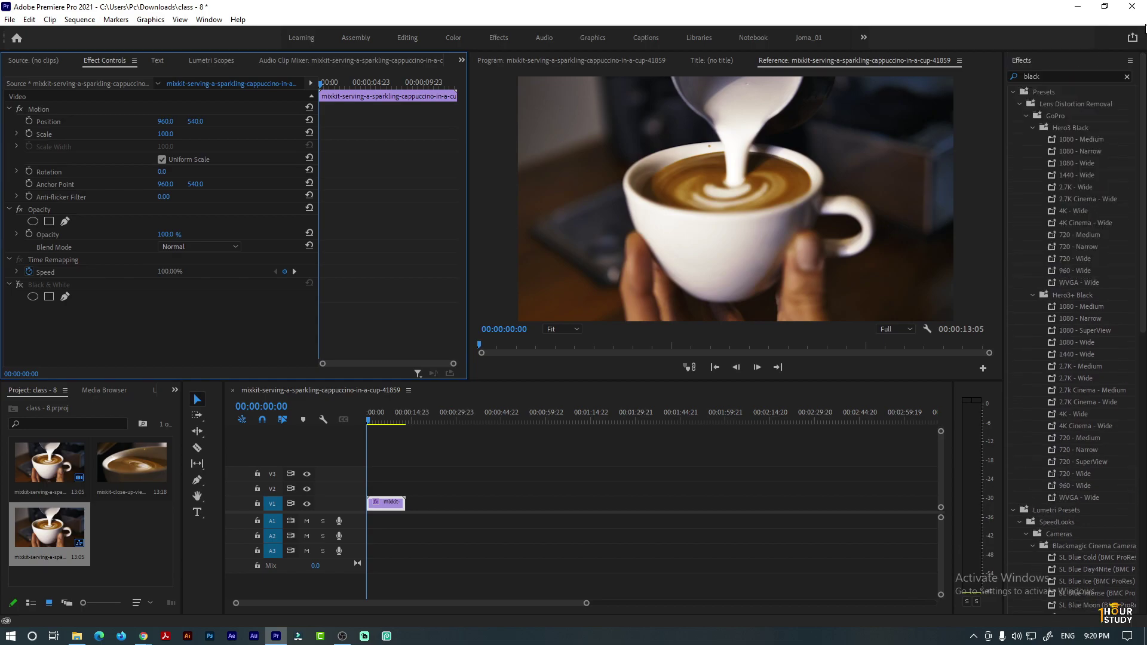
# - Switch to the Color workspace to show the clip's Lumetri Color settings
pyautogui.click(453, 38)
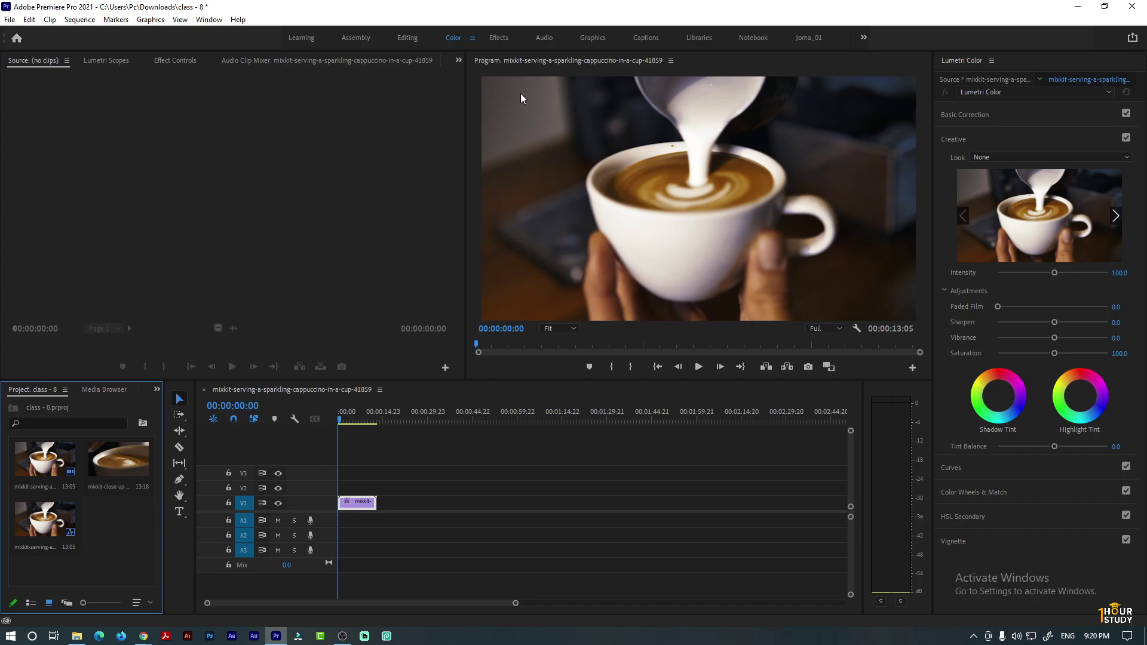
# - Push the Lumetri Creative Shadow Tint and Highlight Tint wheels toward purple
pyautogui.click(1003, 396)
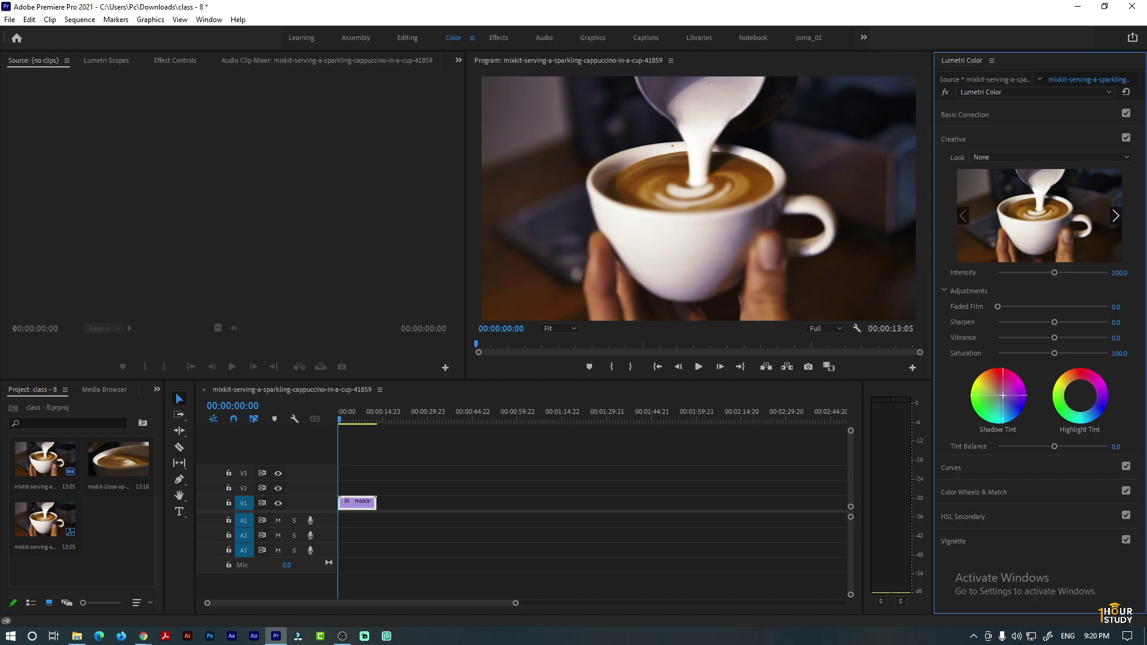
pyautogui.moveTo(1003, 396); pyautogui.dragTo(1003, 394)
pyautogui.moveTo(1091, 397); pyautogui.dragTo(1086, 390)
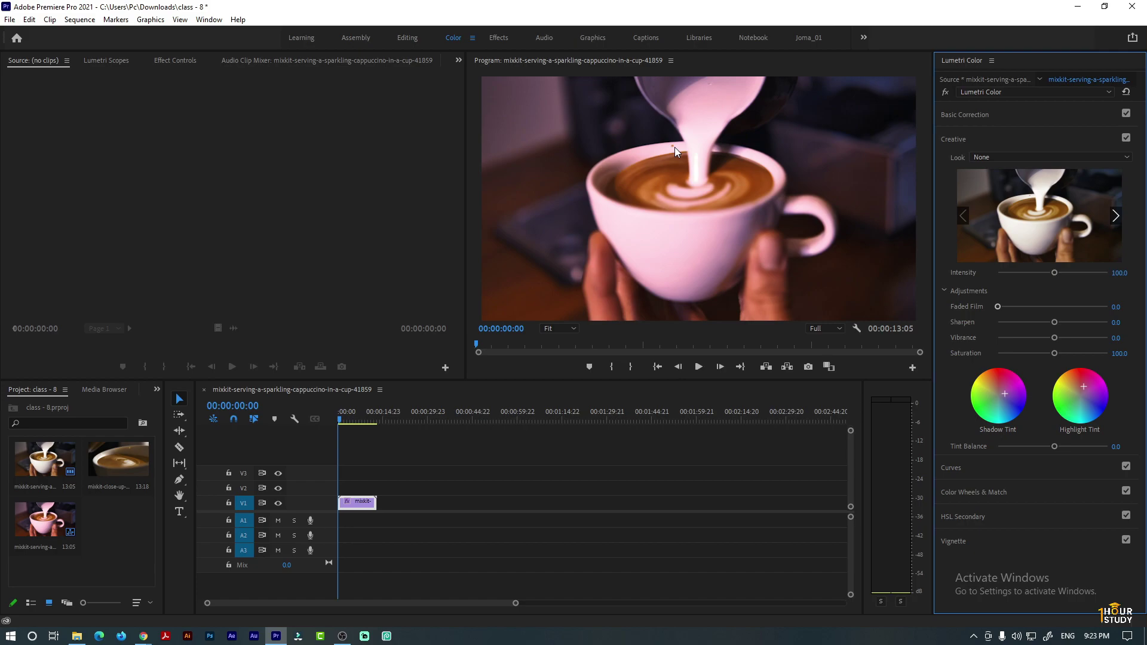
# - Play back the purple-tinted clip, stop it, and return to the Editing workspace
pyautogui.click(691, 368)
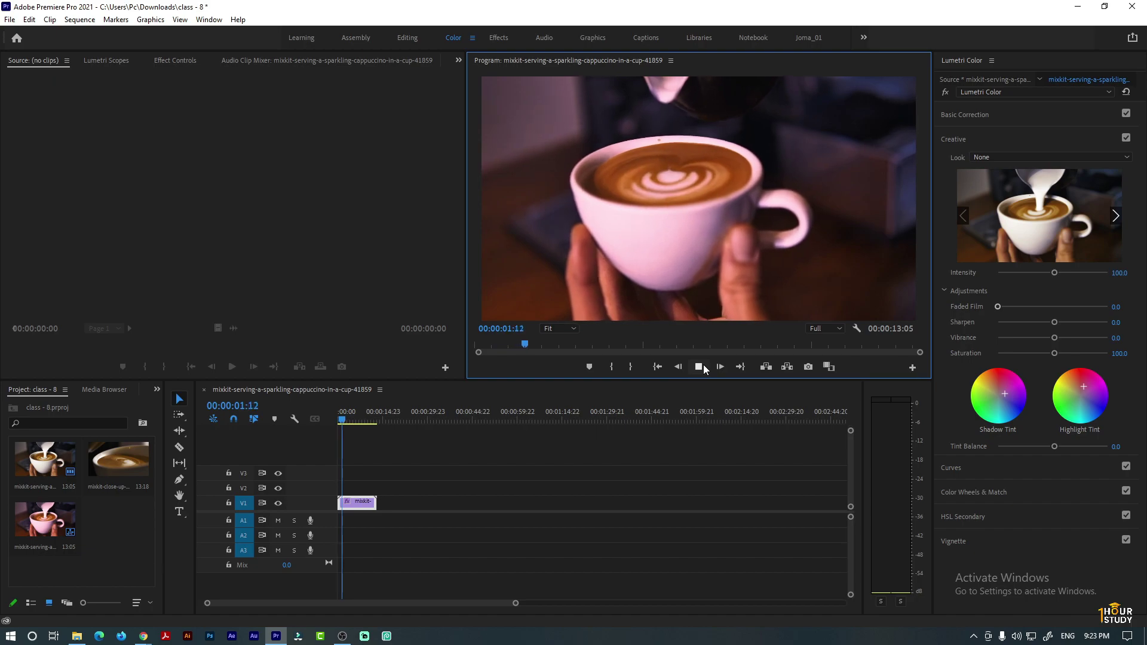
pyautogui.click(704, 365)
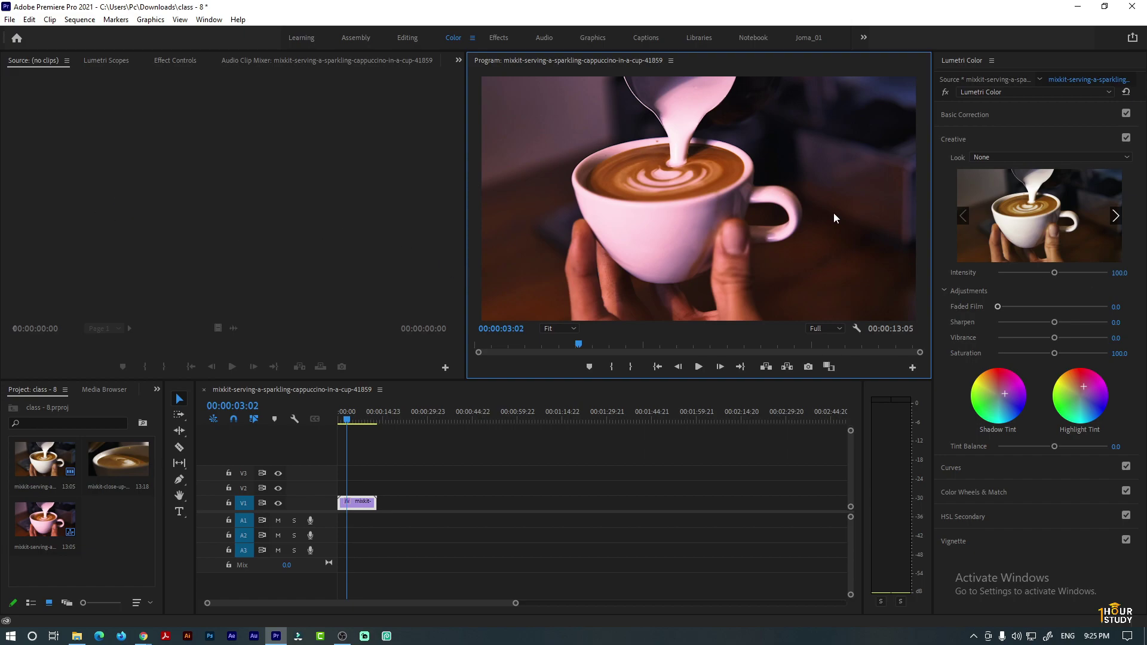
pyautogui.click(412, 40)
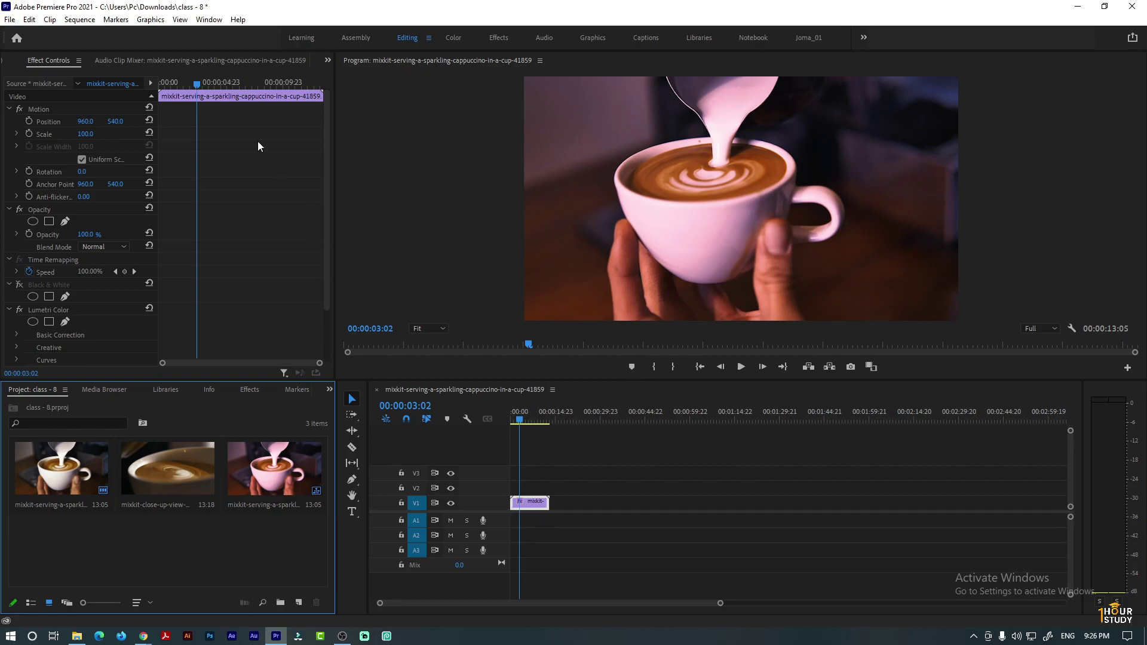
# - Switch back to the All Panels layout from Window > Workspaces
pyautogui.click(213, 19)
pyautogui.click(213, 20)
pyautogui.click(238, 19)
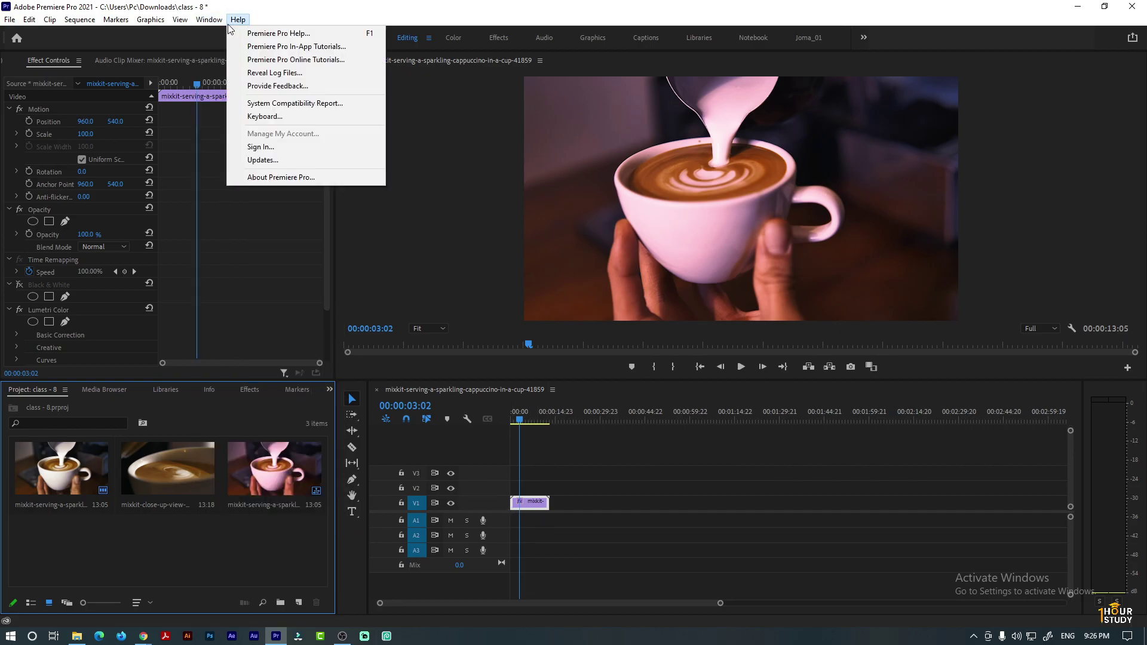
pyautogui.click(208, 19)
pyautogui.moveTo(304, 34)
pyautogui.click(383, 34)
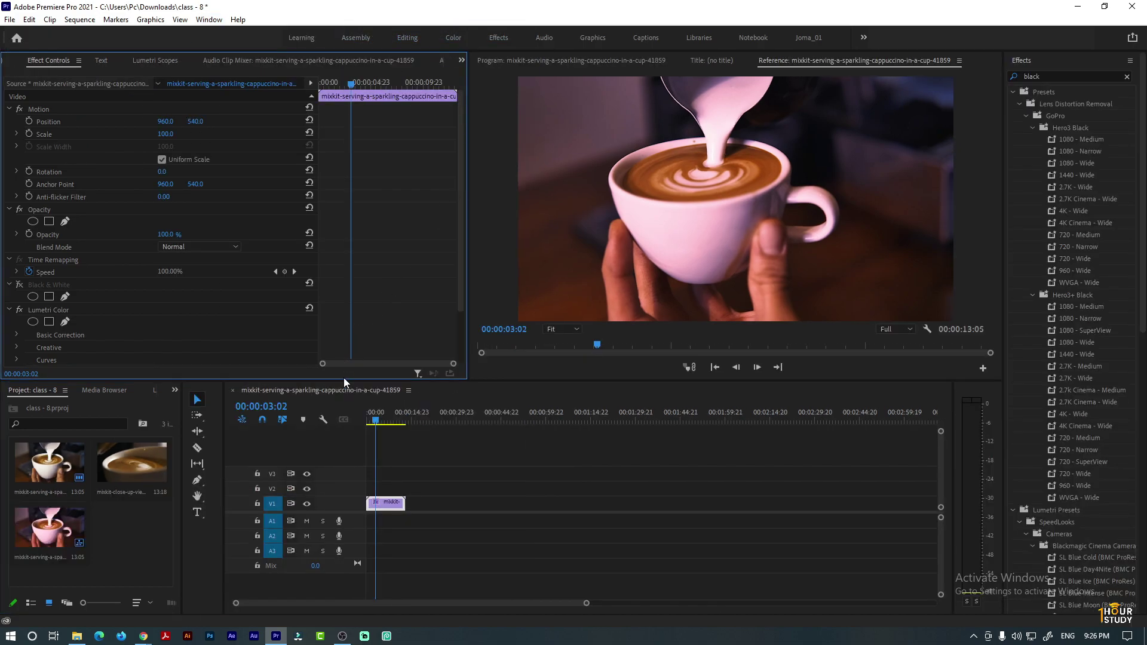
pyautogui.scroll(-1, 127, 320)
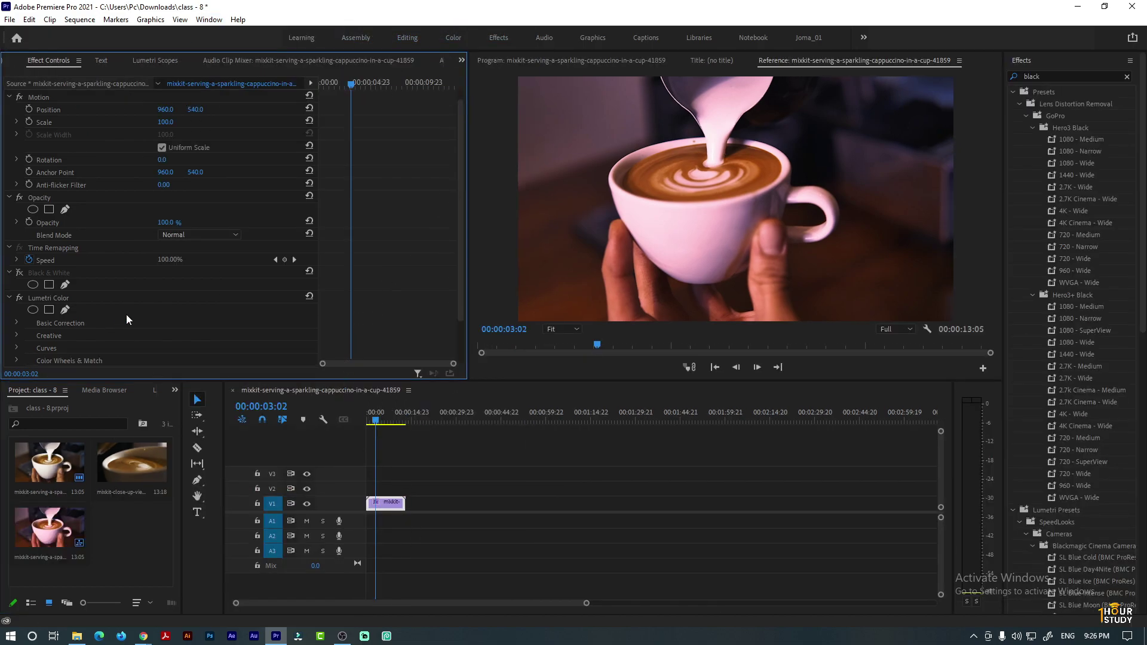
pyautogui.scroll(-2, 127, 326)
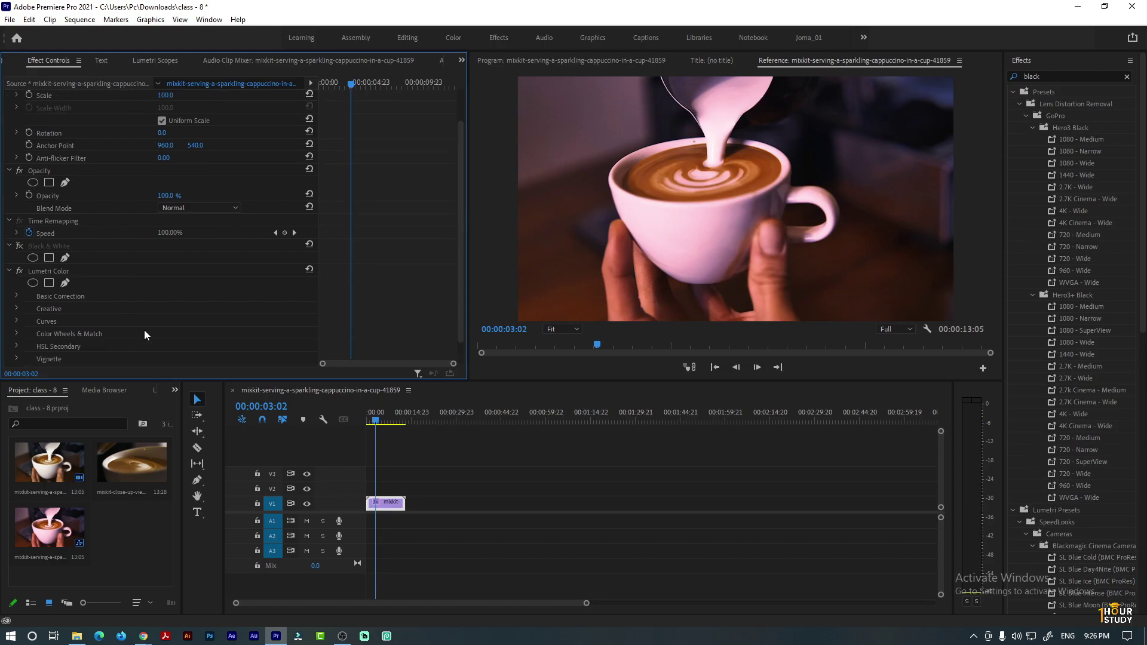
pyautogui.scroll(3, 148, 268)
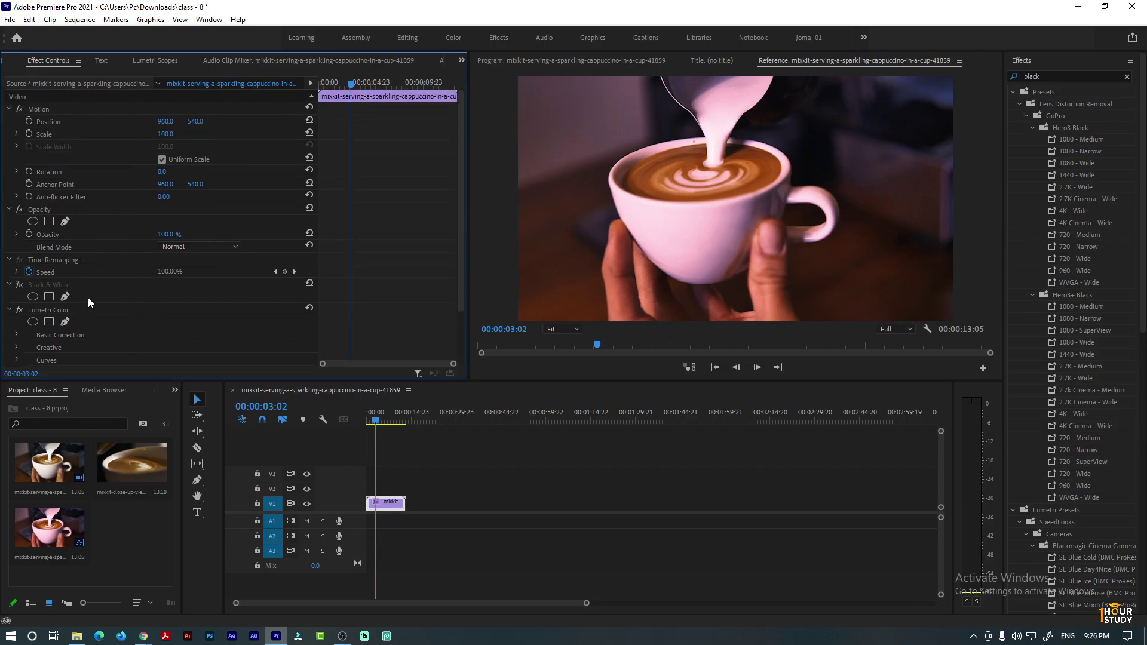
pyautogui.scroll(-4, 383, 498)
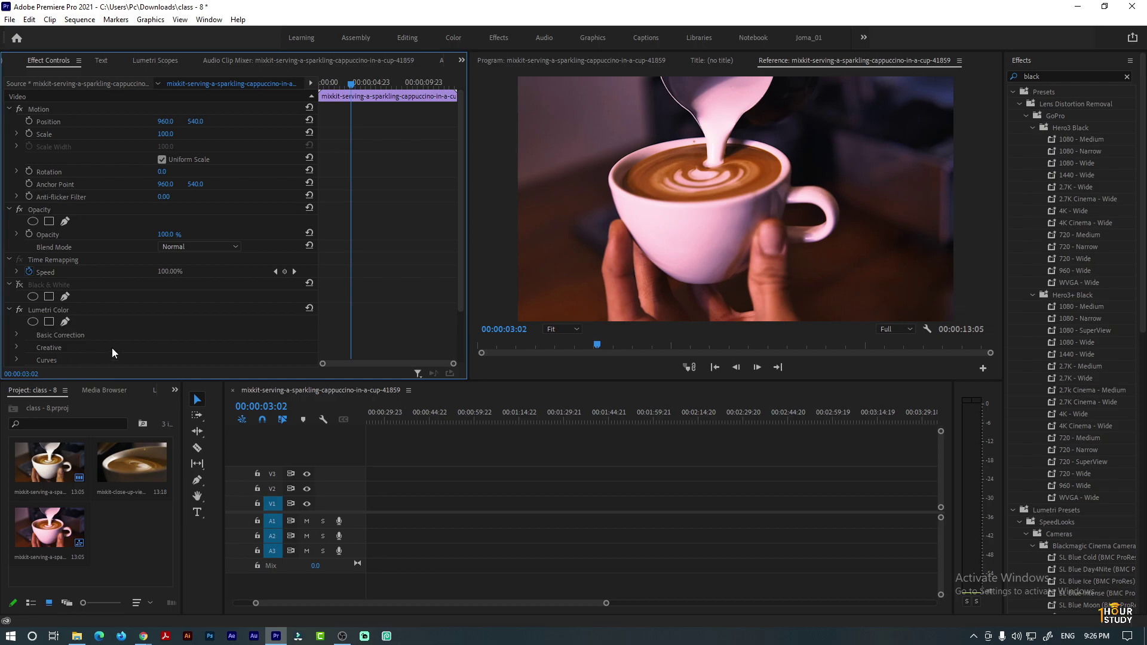
pyautogui.scroll(5, 267, 487)
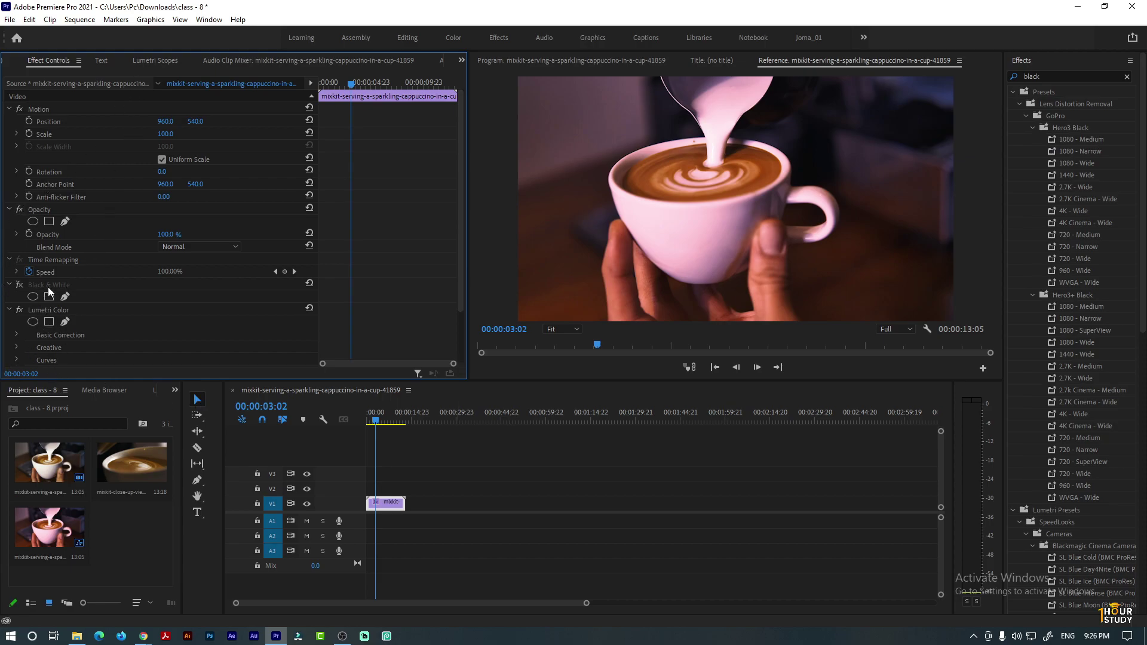
pyautogui.scroll(-4, 97, 283)
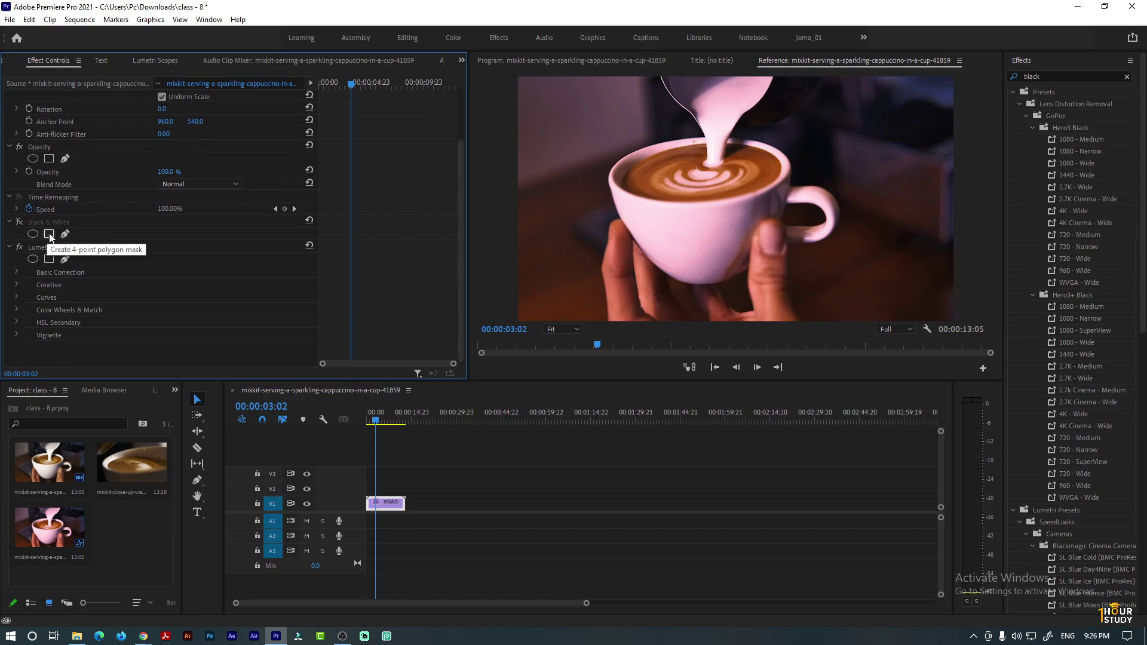
# - Delete the Lumetri Color and Black & White effects, rewind the playhead, and clear the 'black' search
pyautogui.click(20, 244)
pyautogui.click(86, 247)
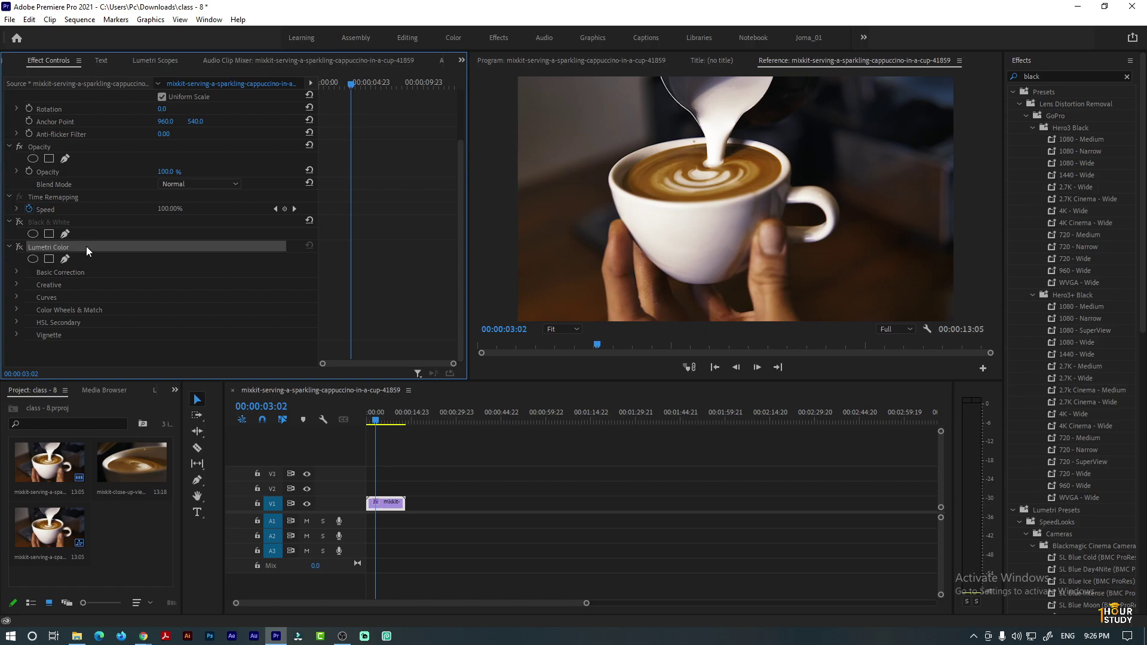
pyautogui.press('Delete')
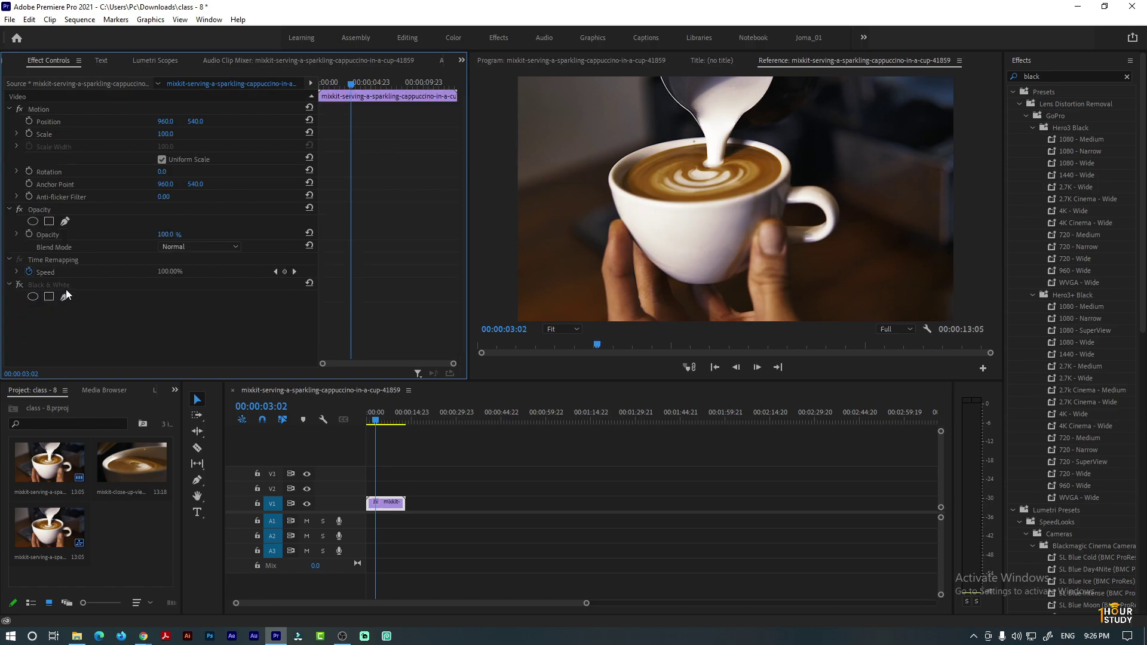
pyautogui.click(79, 286)
pyautogui.press('Delete')
pyautogui.moveTo(375, 420); pyautogui.dragTo(368, 420)
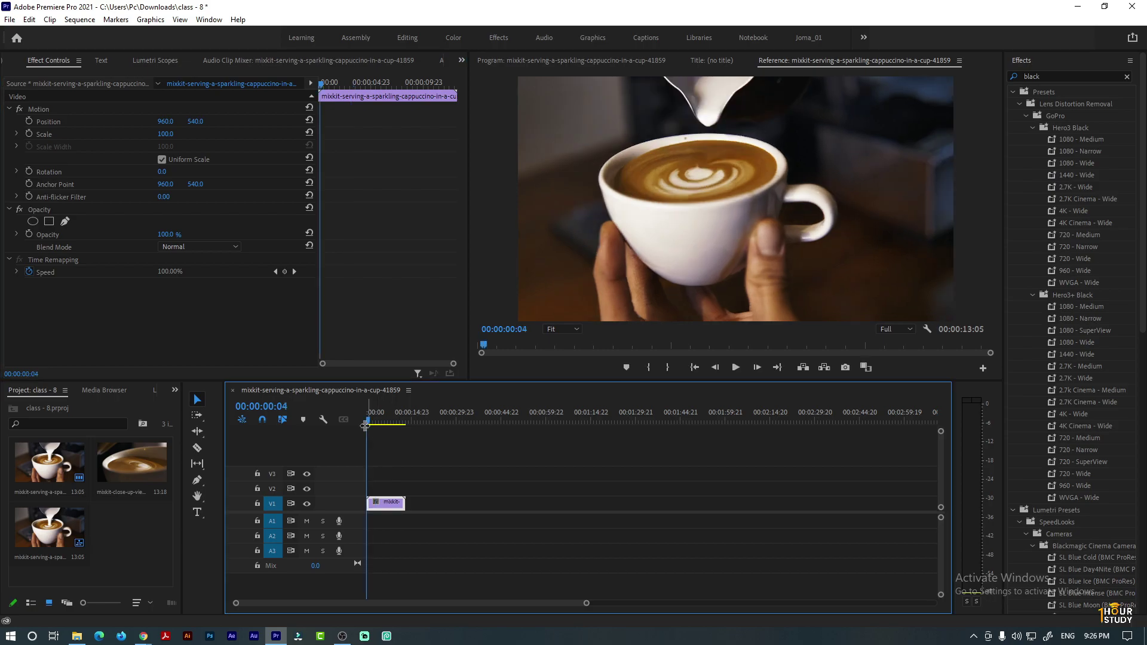
pyautogui.click(1127, 77)
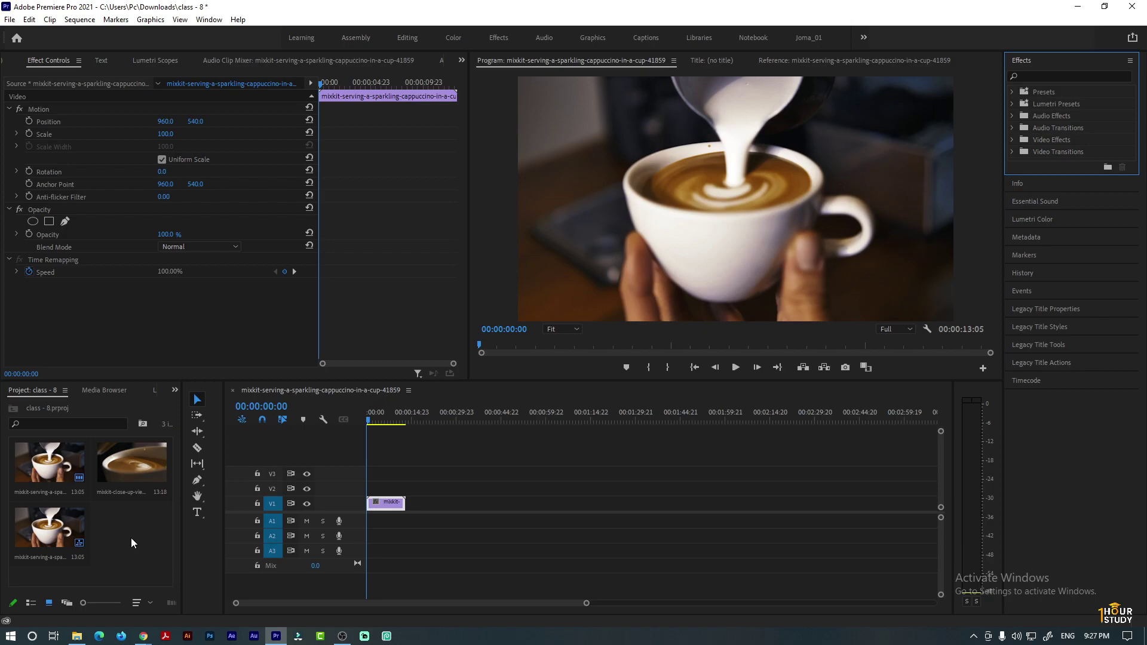
# - Bring up the New Item submenu from the Project panel's context menu, after dismissing a first attempt
pyautogui.rightClick(131, 538)
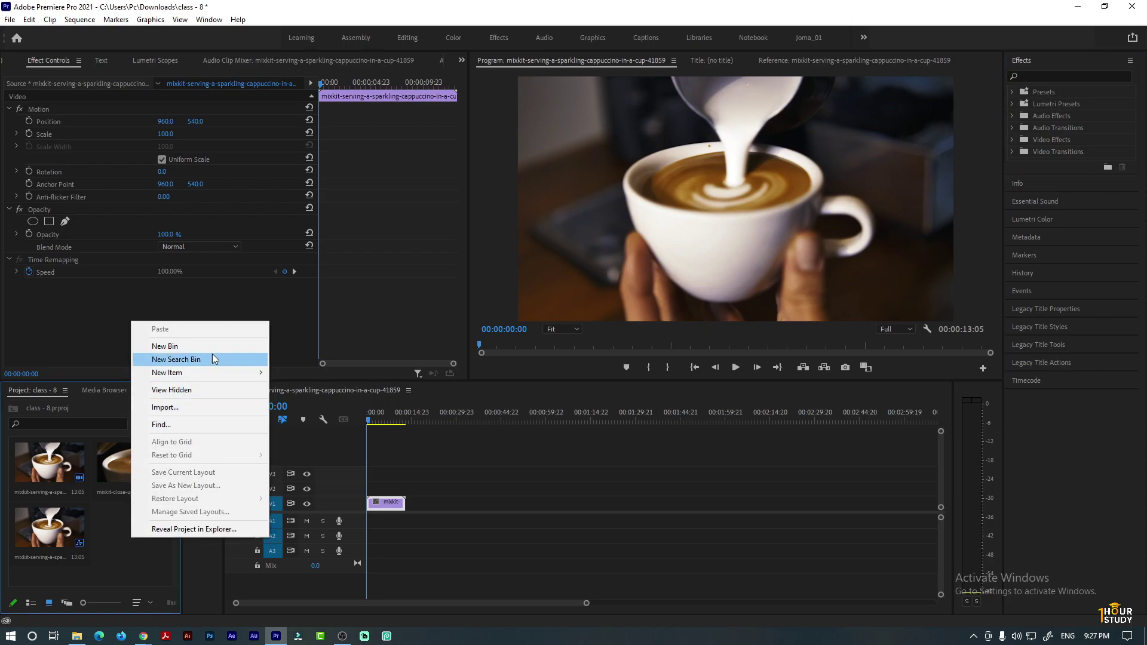
pyautogui.moveTo(221, 372)
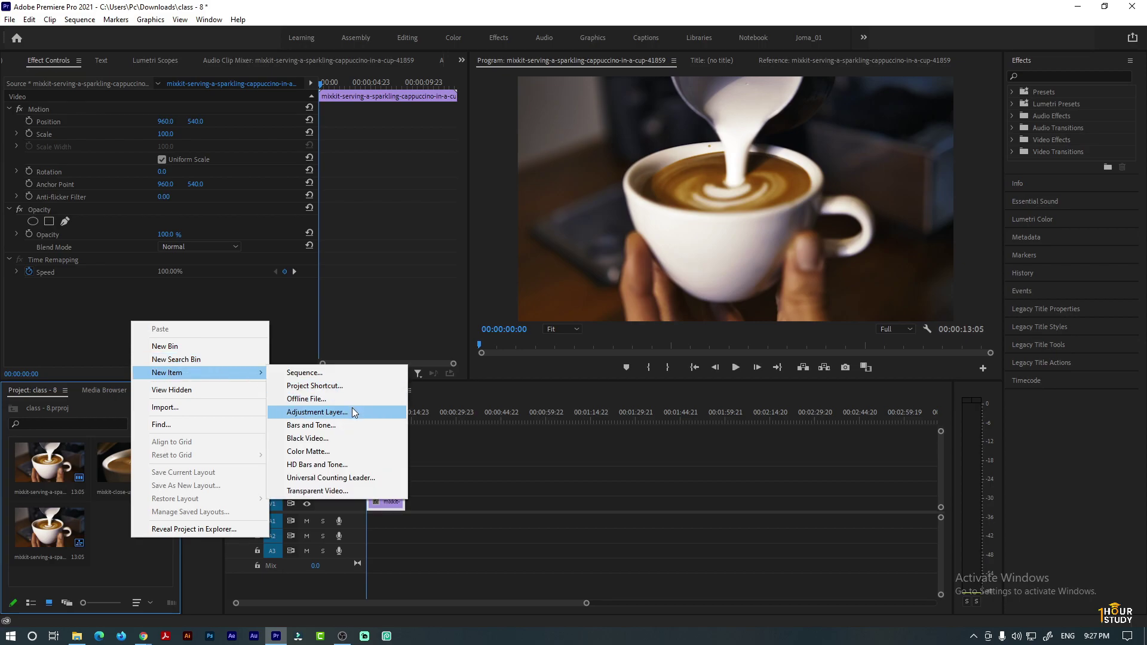
pyautogui.click(121, 555)
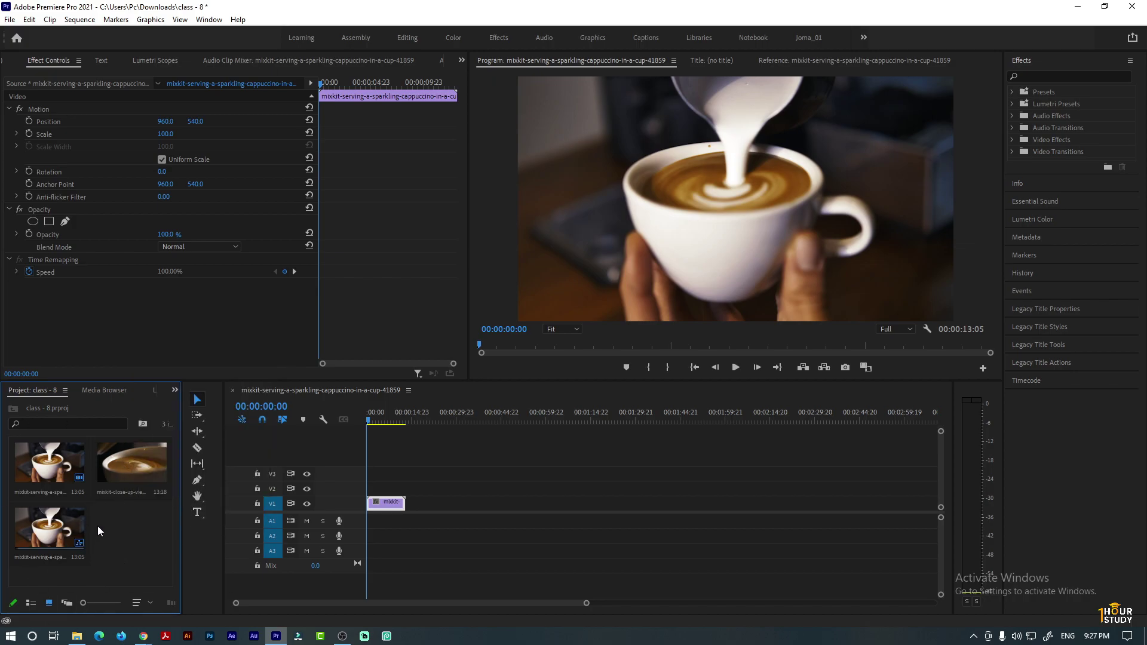
pyautogui.rightClick(131, 528)
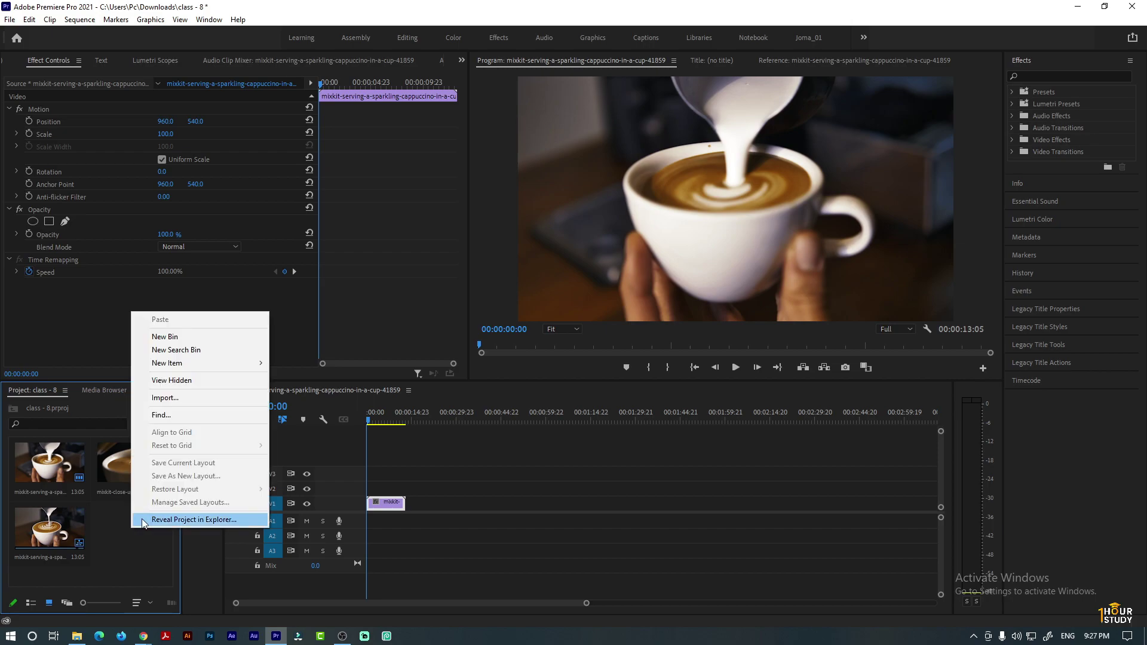
pyautogui.moveTo(207, 367)
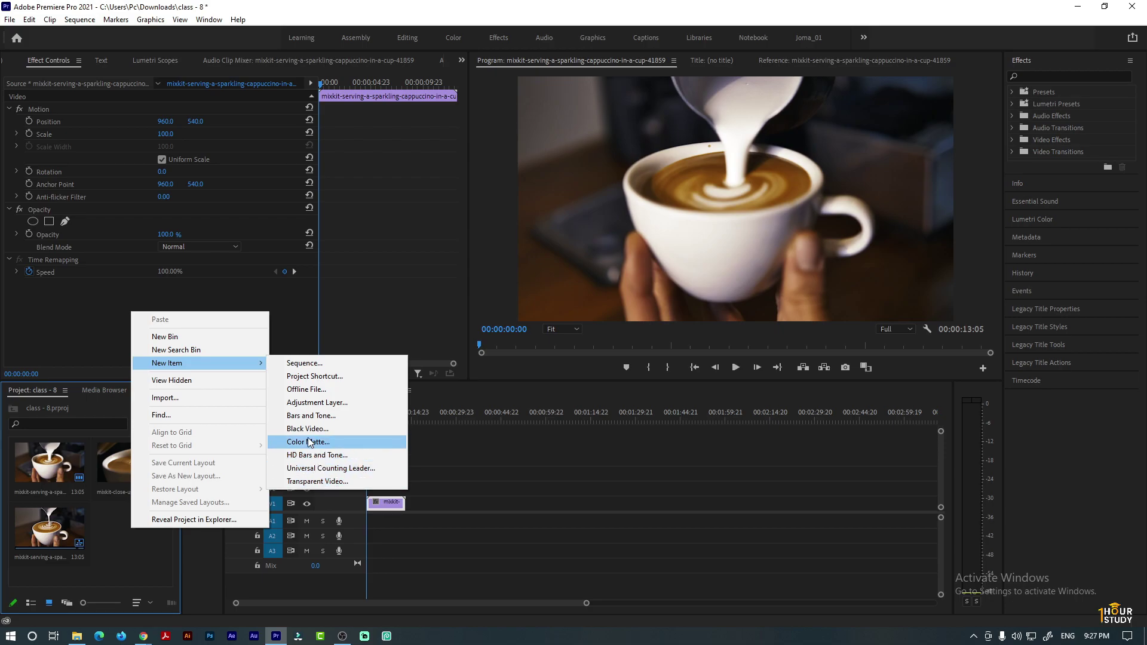
# - Create a 1920×1080, 23.976 fps, Square Pixels adjustment layer in the project
pyautogui.click(328, 403)
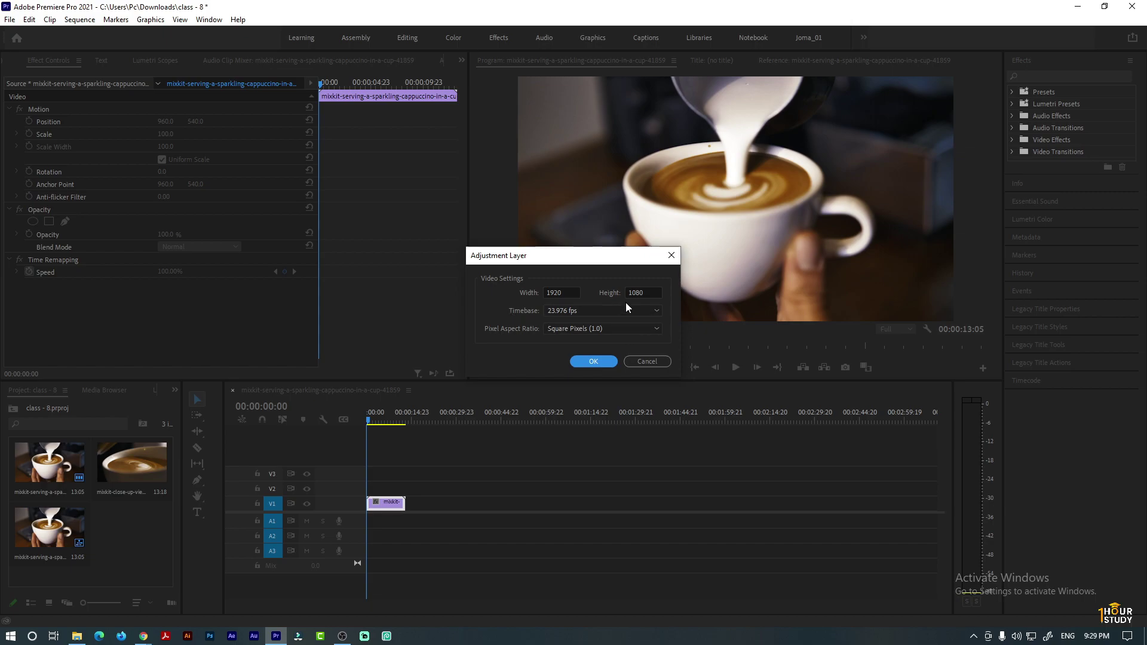
pyautogui.click(592, 362)
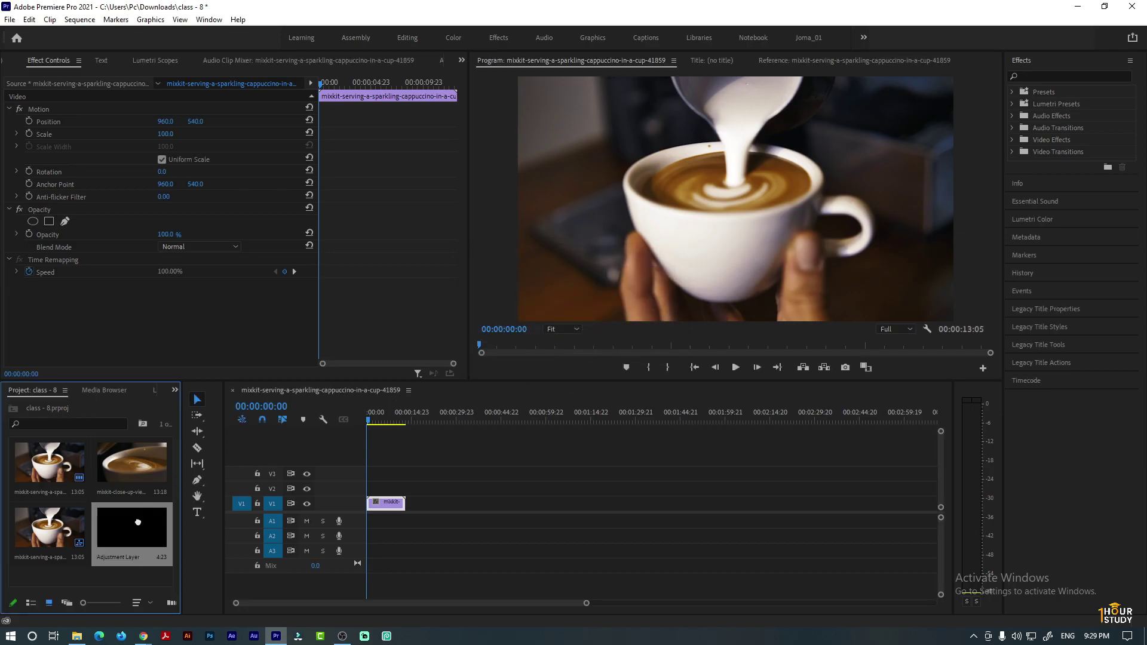
# - Place the Adjustment Layer on V2 at the sequence start and trim its end
pyautogui.moveTo(138, 522); pyautogui.dragTo(375, 492)
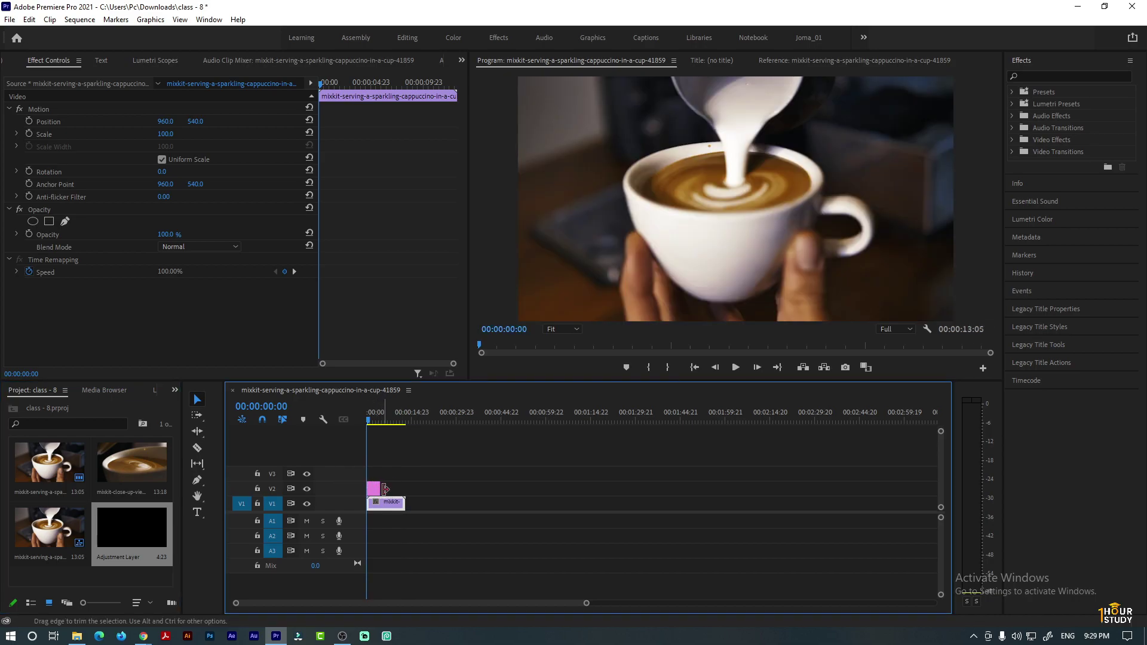
pyautogui.moveTo(384, 488); pyautogui.dragTo(405, 489)
pyautogui.moveTo(405, 489); pyautogui.dragTo(385, 489)
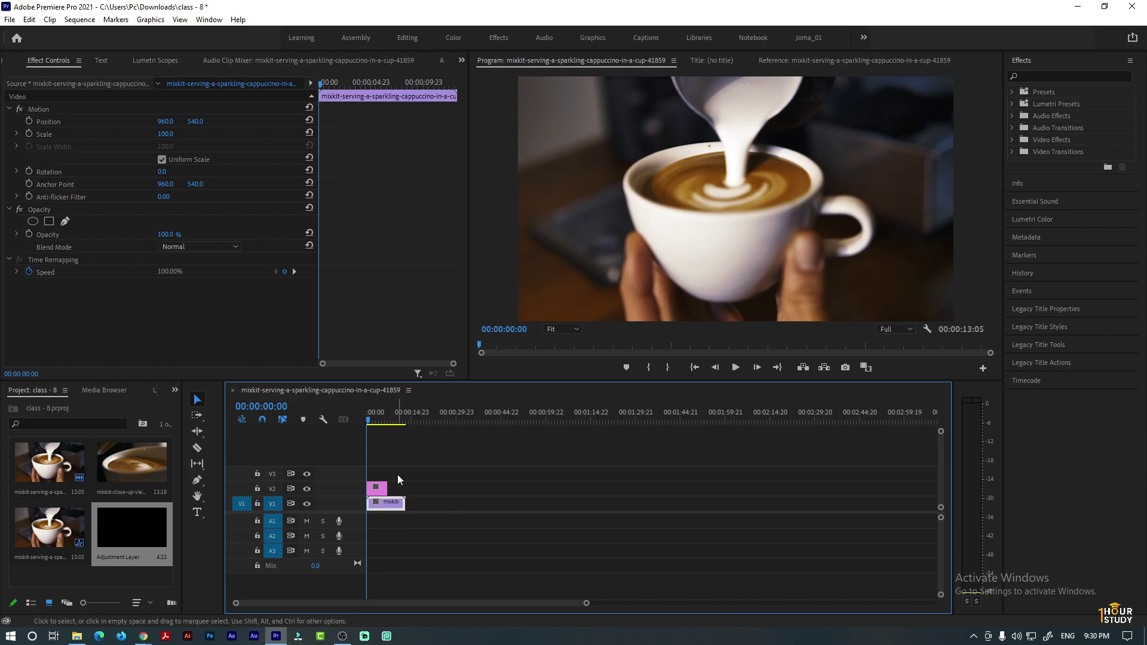
pyautogui.click(1070, 74)
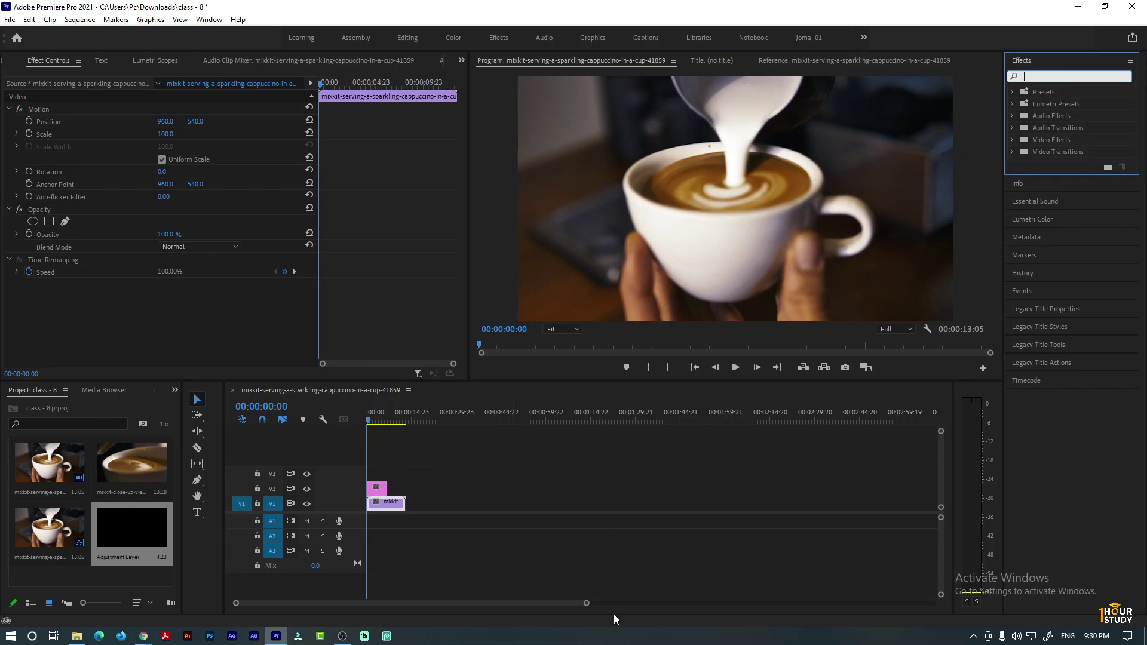
pyautogui.write('black')
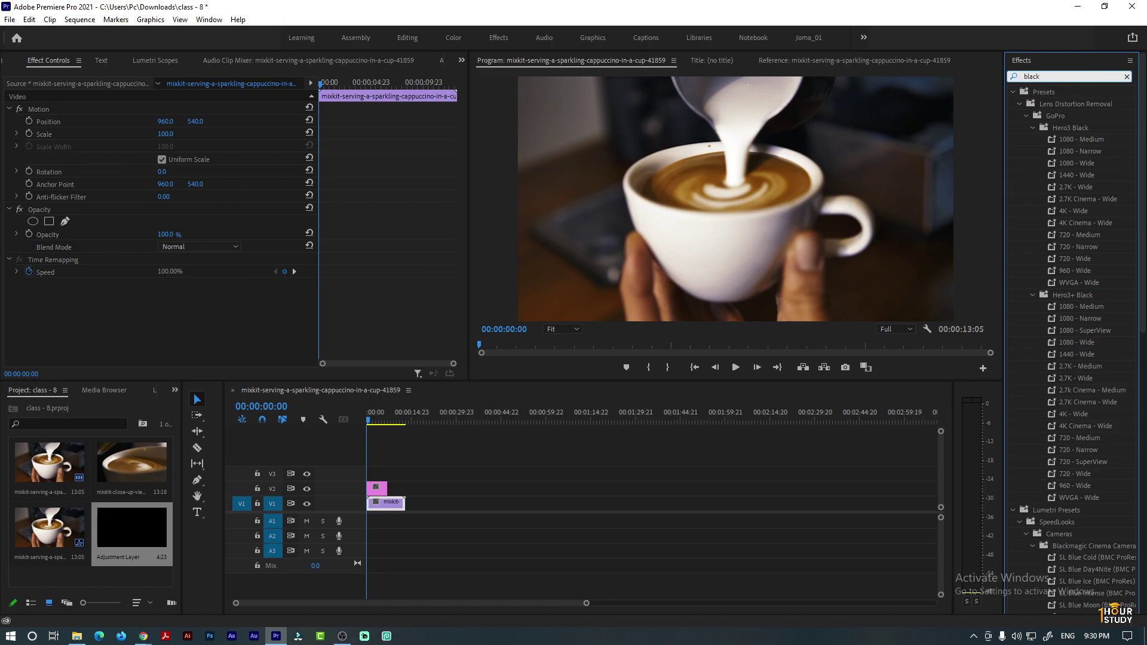
pyautogui.scroll(-15, 1071, 528)
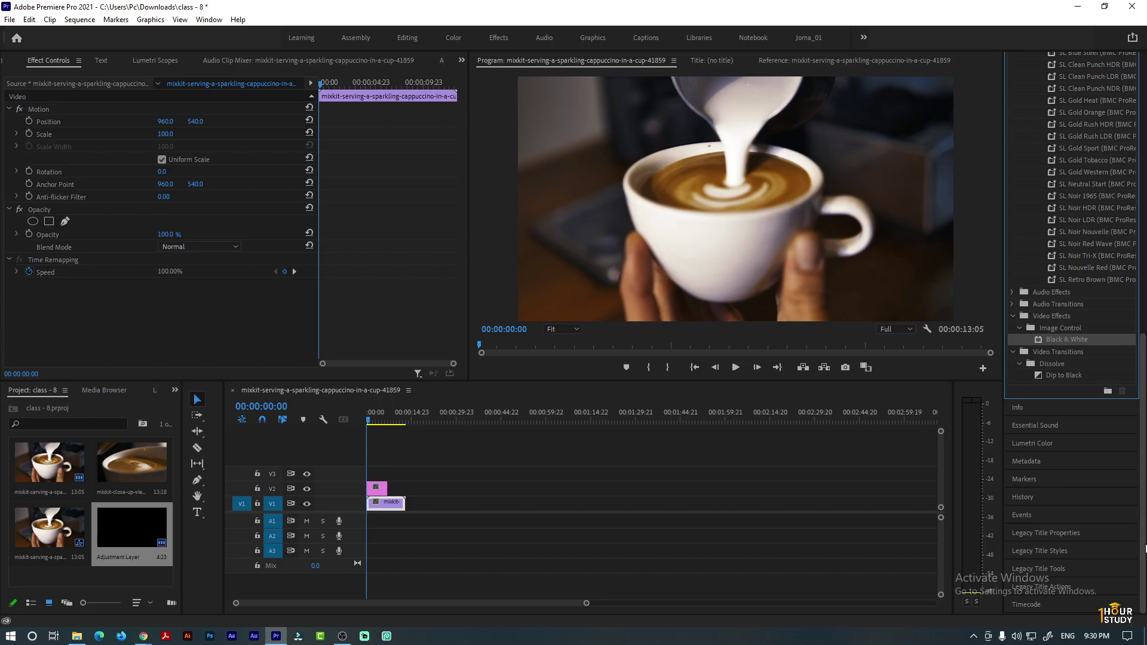
pyautogui.scroll(10, 1145, 549)
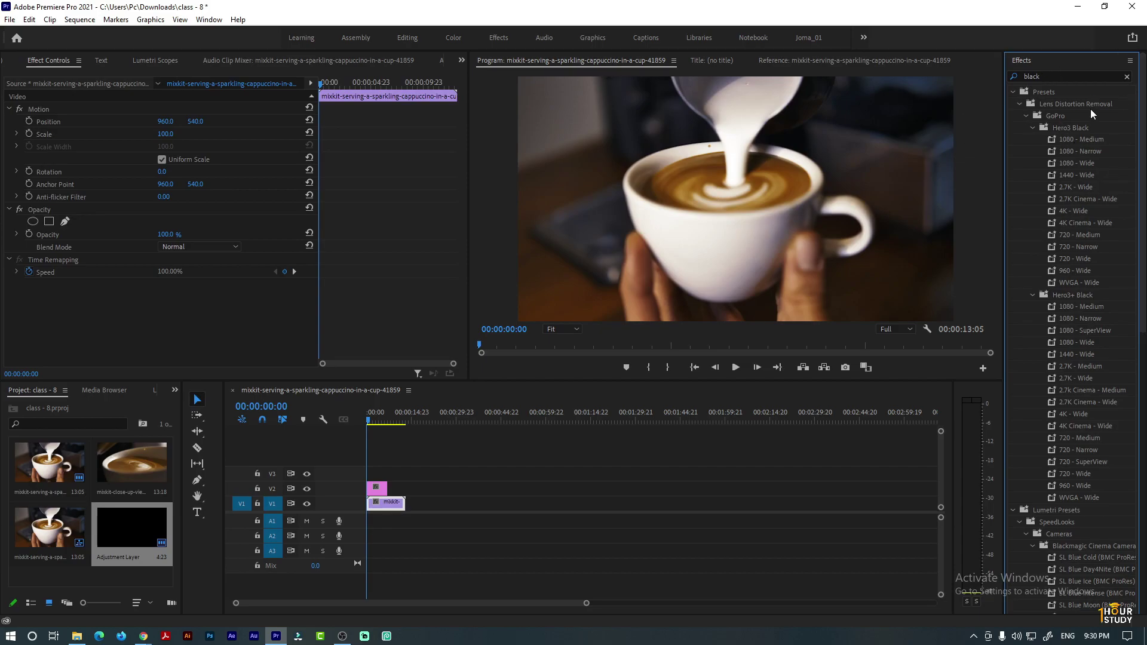
pyautogui.click(1127, 76)
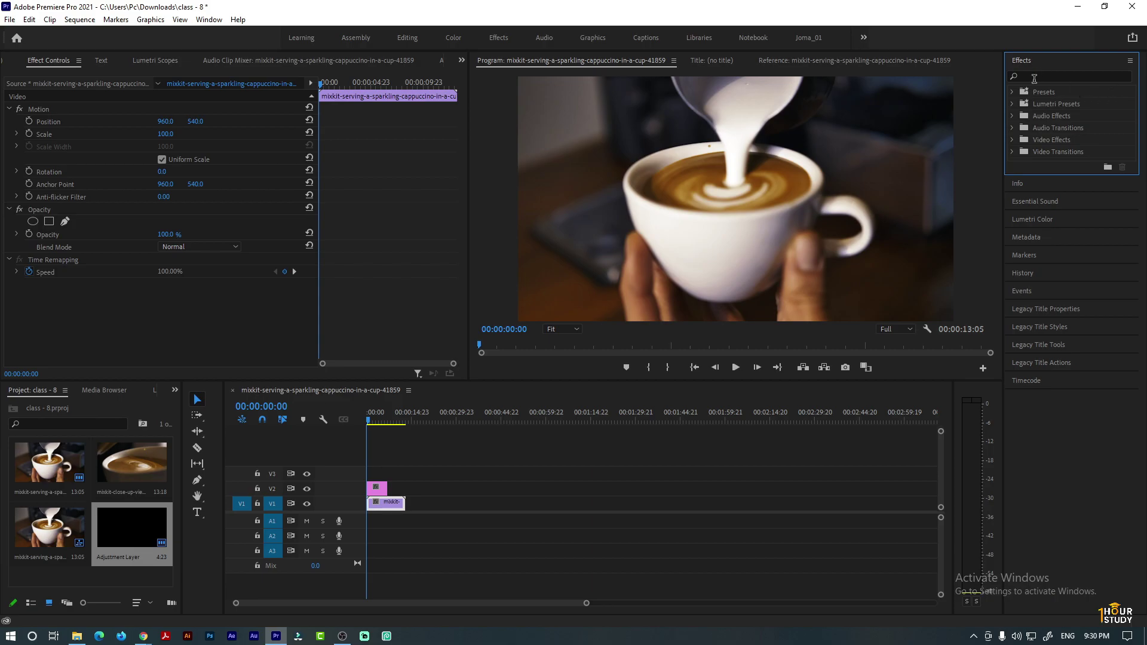
pyautogui.click(210, 19)
pyautogui.moveTo(231, 35)
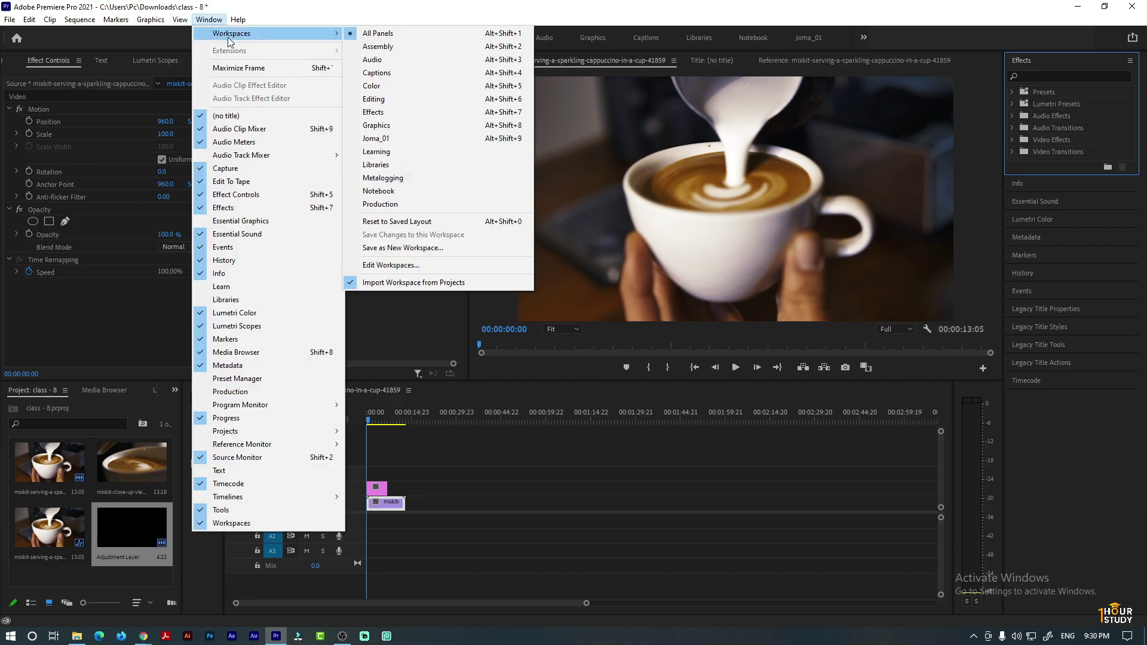
pyautogui.click(699, 17)
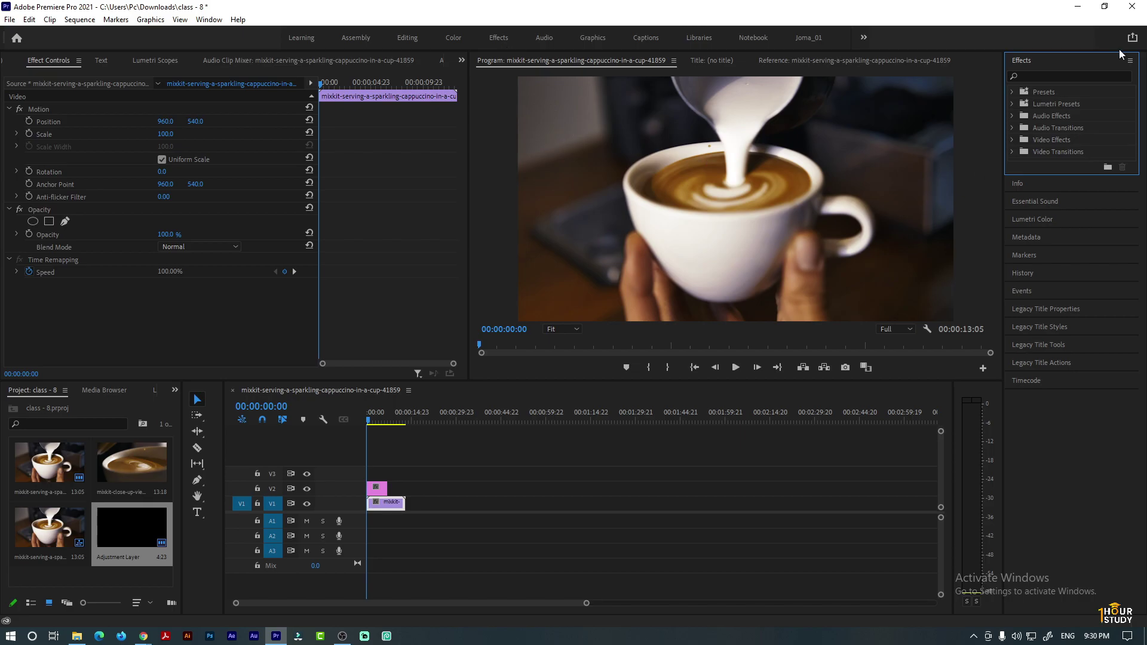
pyautogui.click(1035, 73)
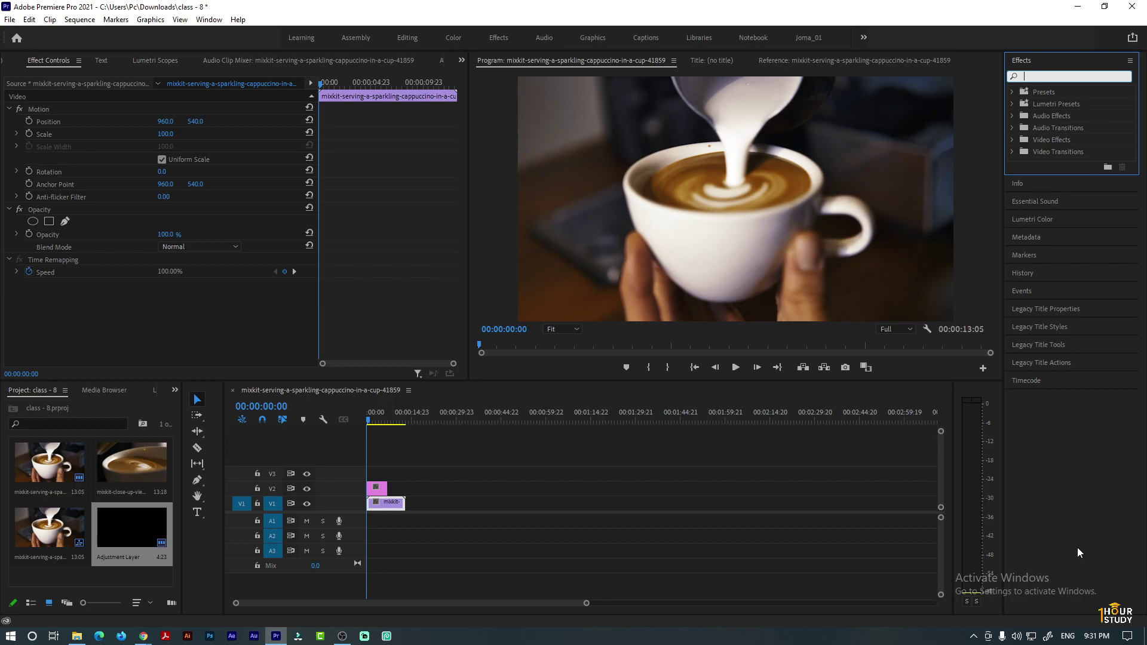
# - Search the effects for 'bla' and apply Black & White to the V2 adjustment layer
pyautogui.write('bl')
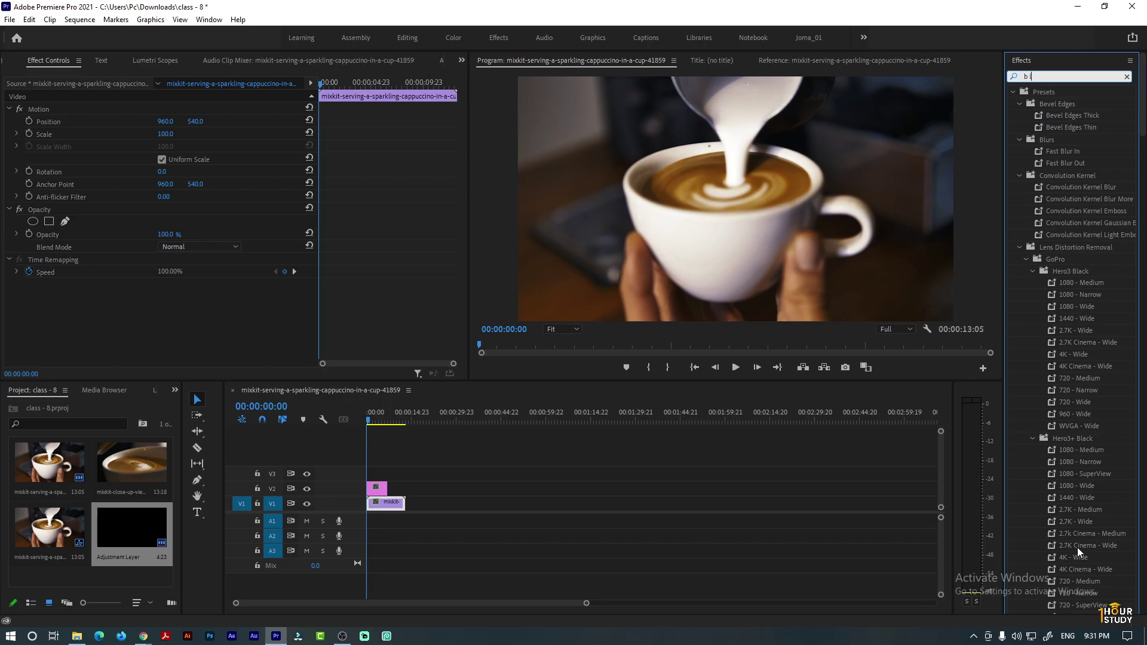
pyautogui.press('BackSpace')
pyautogui.write('lac')
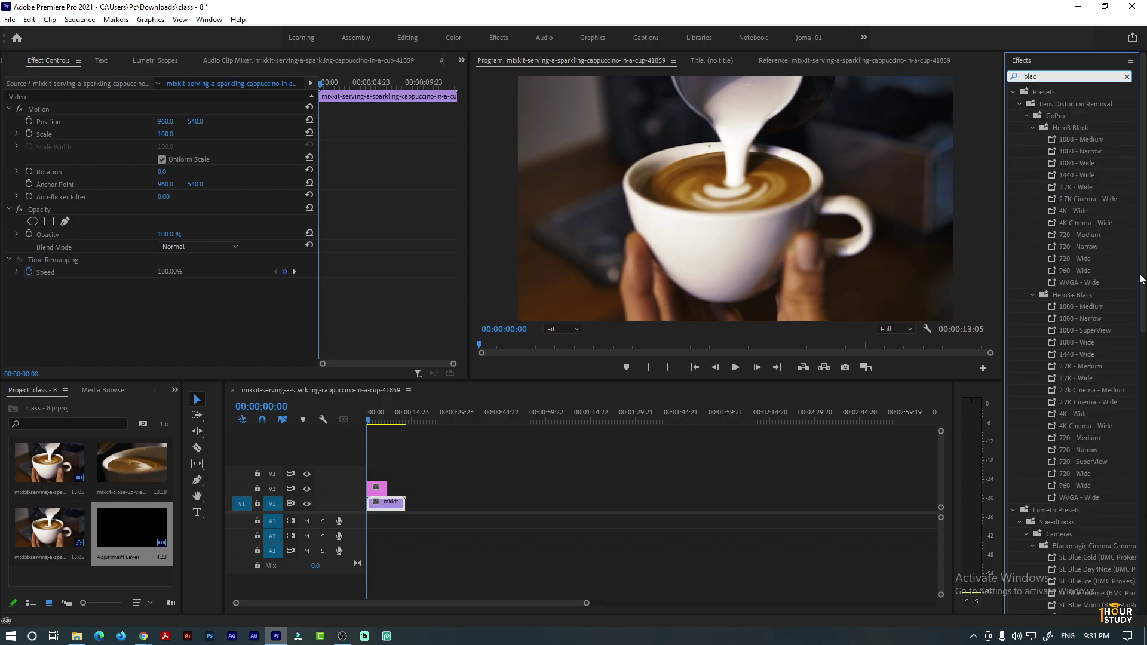
pyautogui.scroll(-10, 1071, 328)
pyautogui.scroll(-2, 1072, 328)
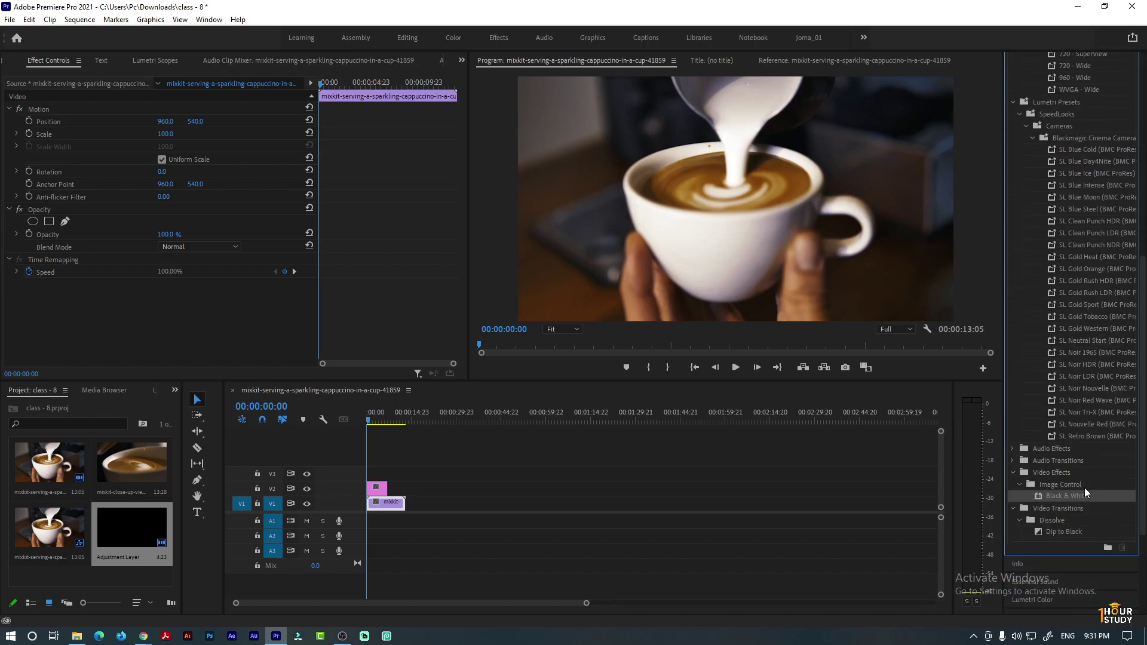
pyautogui.moveTo(1081, 496); pyautogui.dragTo(376, 488)
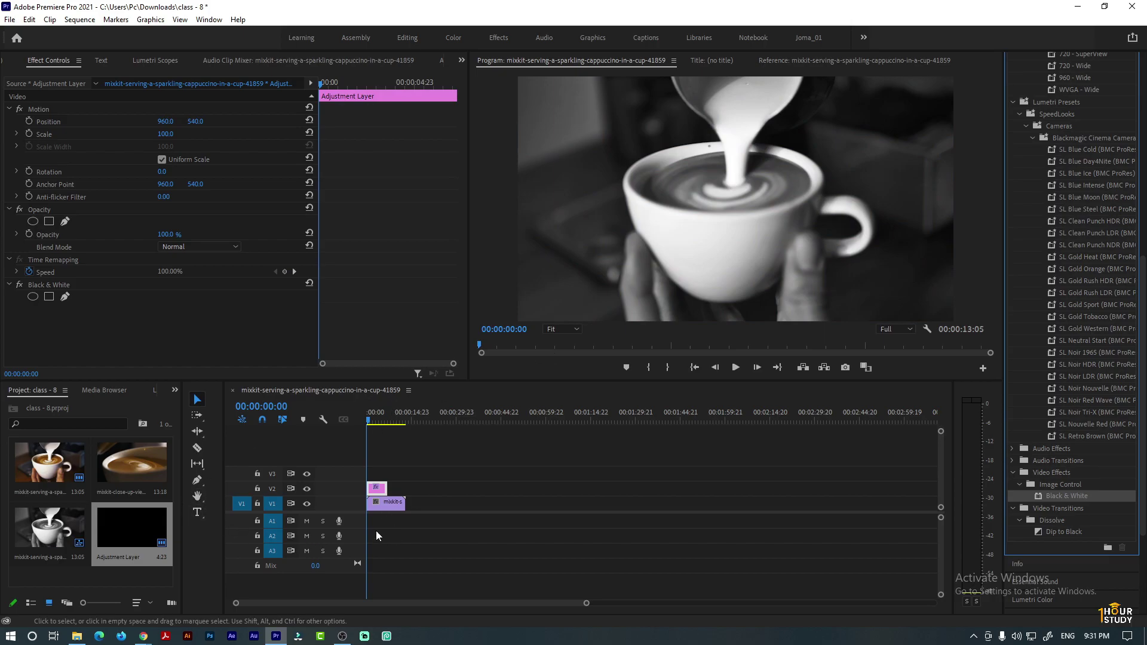
# - Play back the monochrome result, return to 00:00:03:10, and select the adjustment layer
pyautogui.press('space')
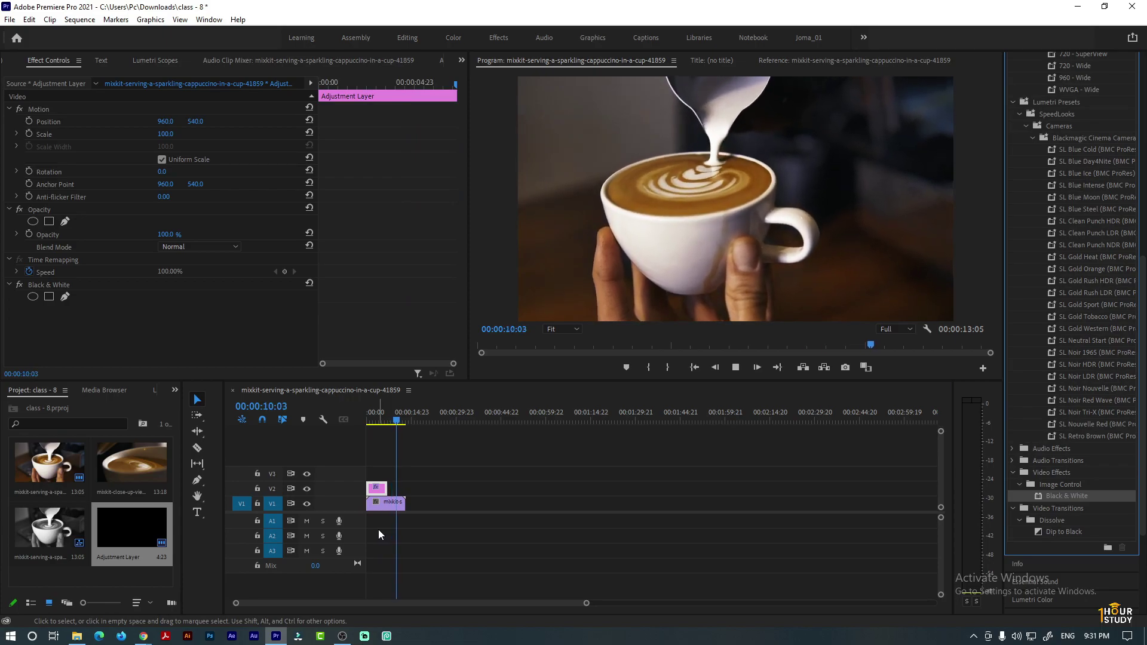
pyautogui.press('space')
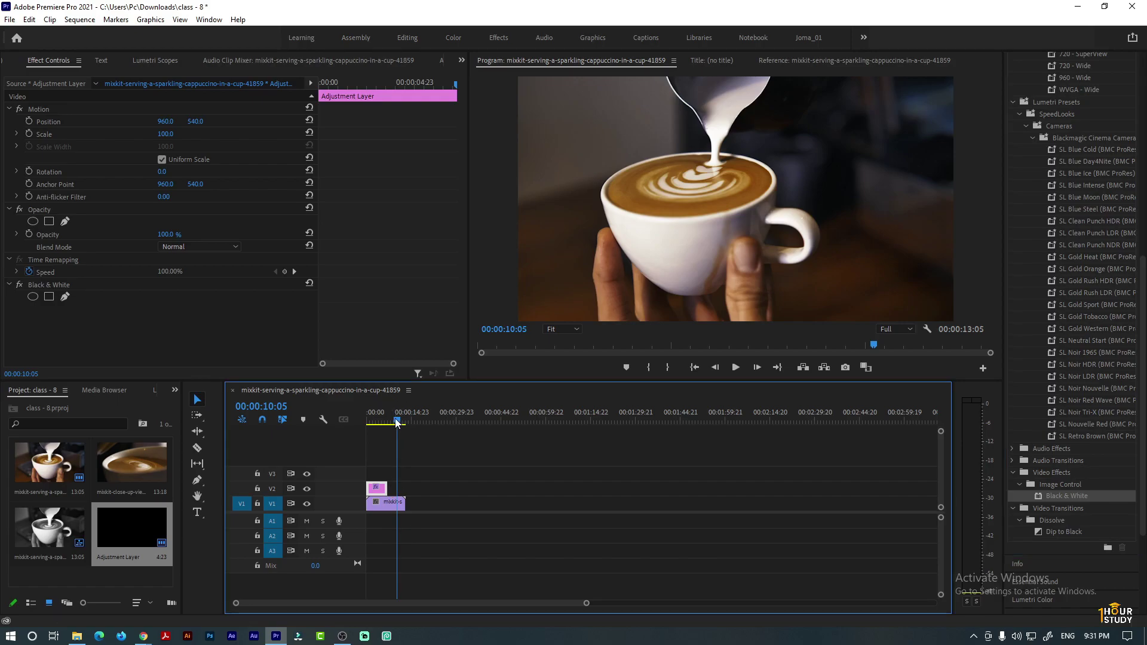
pyautogui.moveTo(396, 420); pyautogui.dragTo(377, 422)
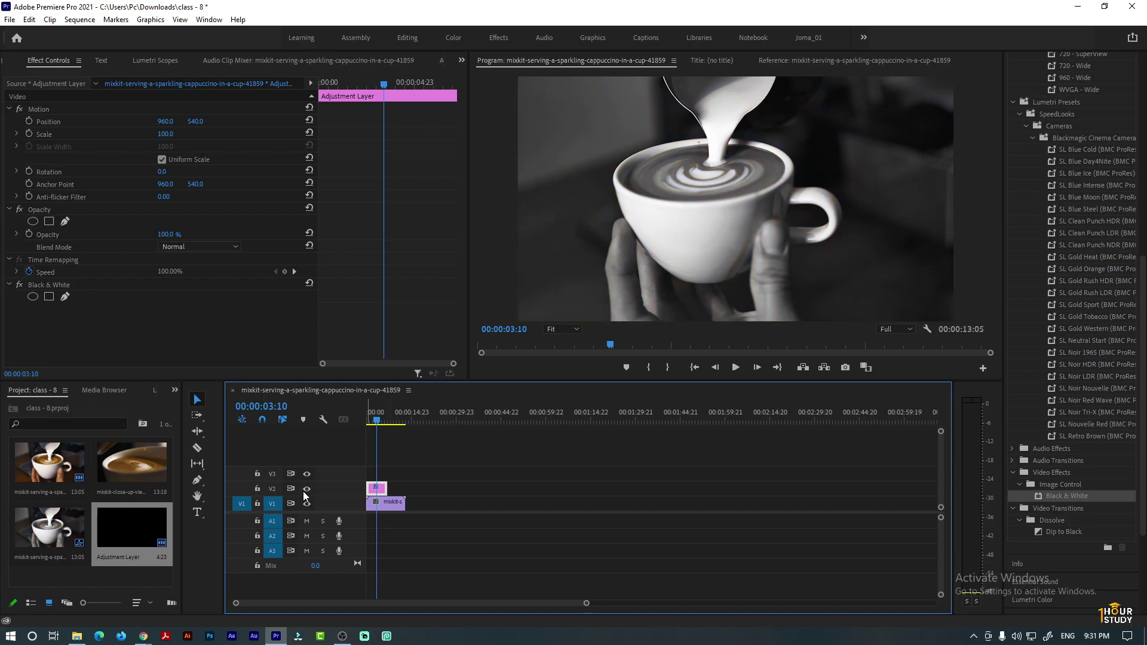
pyautogui.click(400, 503)
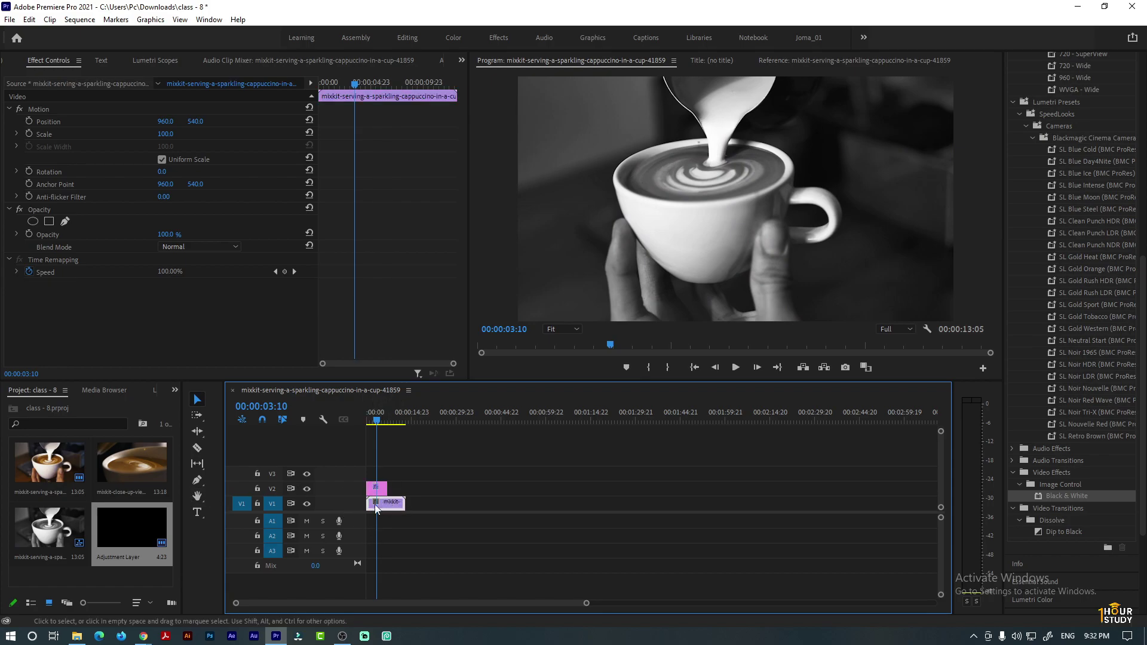
pyautogui.click(381, 490)
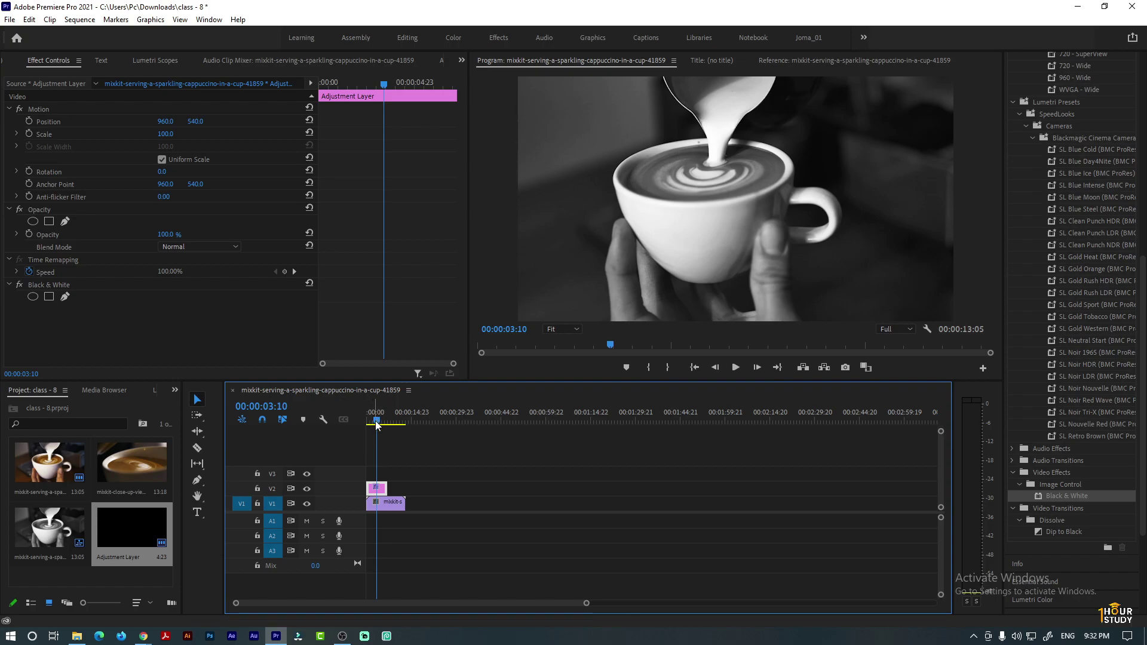
pyautogui.moveTo(377, 422); pyautogui.dragTo(375, 423)
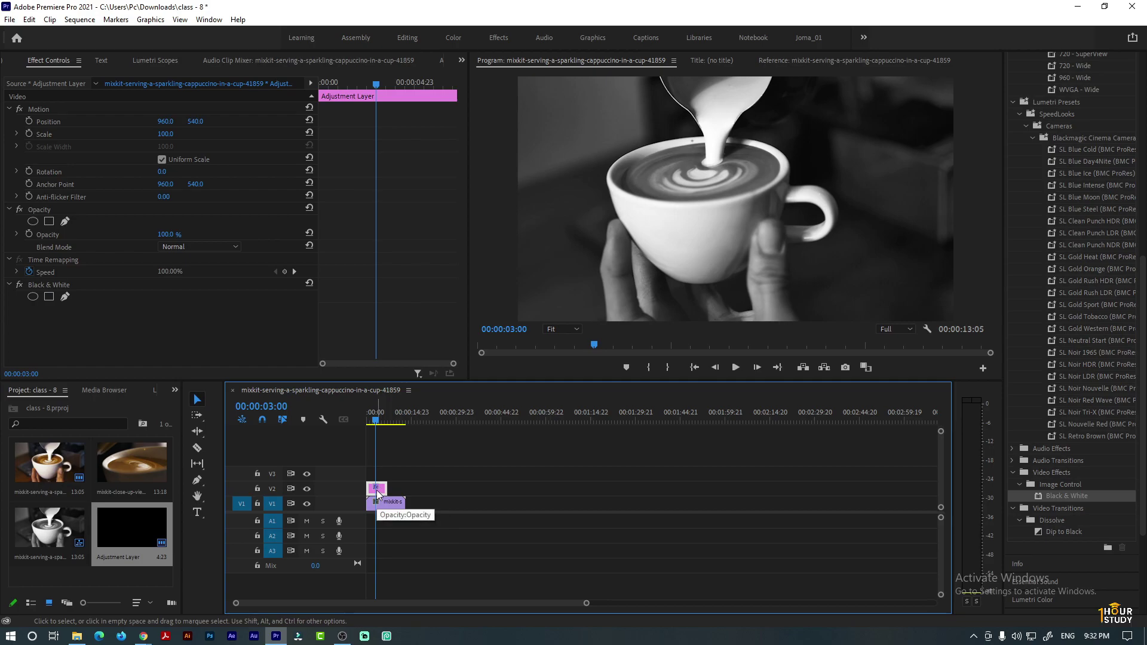
pyautogui.moveTo(377, 492)
pyautogui.mouseDown()
pyautogui.moveTo(369, 535)
pyautogui.moveTo(436, 505)
pyautogui.moveTo(387, 491)
pyautogui.moveTo(377, 503)
pyautogui.mouseUp()
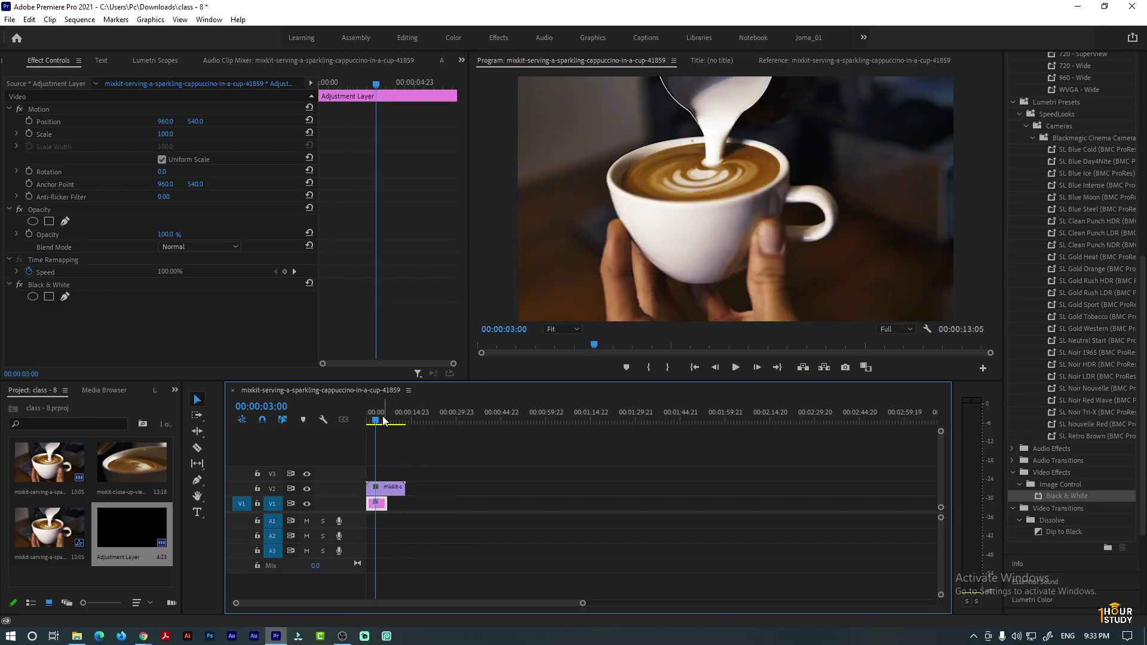
pyautogui.press('Home')
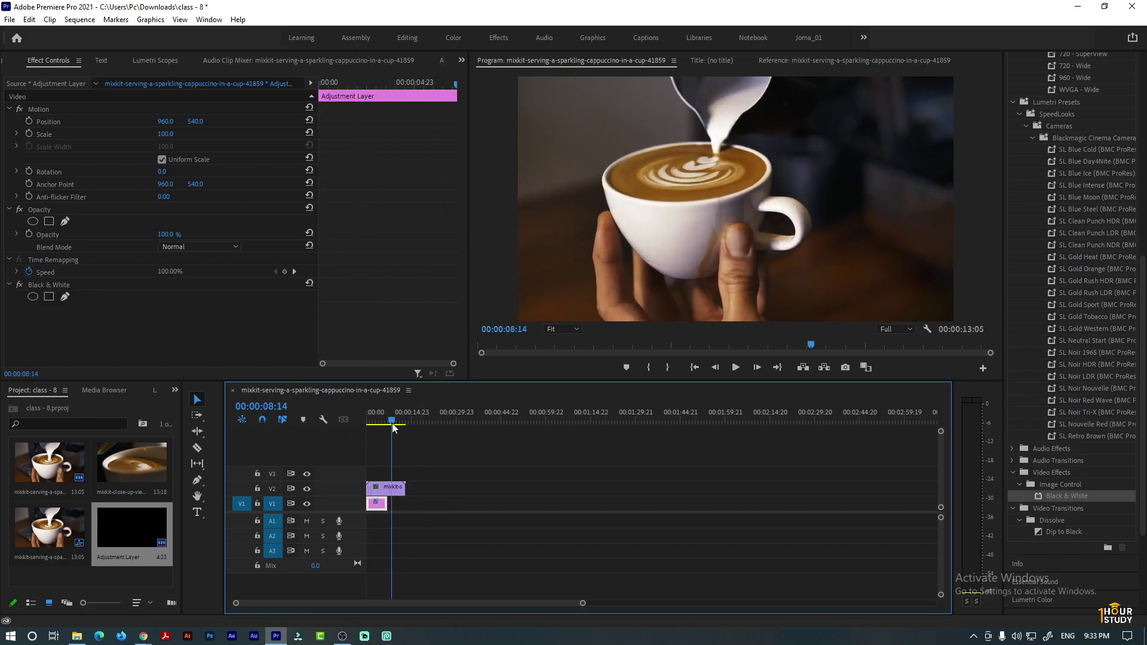
pyautogui.moveTo(392, 487)
pyautogui.mouseDown()
pyautogui.moveTo(428, 507)
pyautogui.moveTo(377, 489)
pyautogui.moveTo(380, 501)
pyautogui.mouseUp()
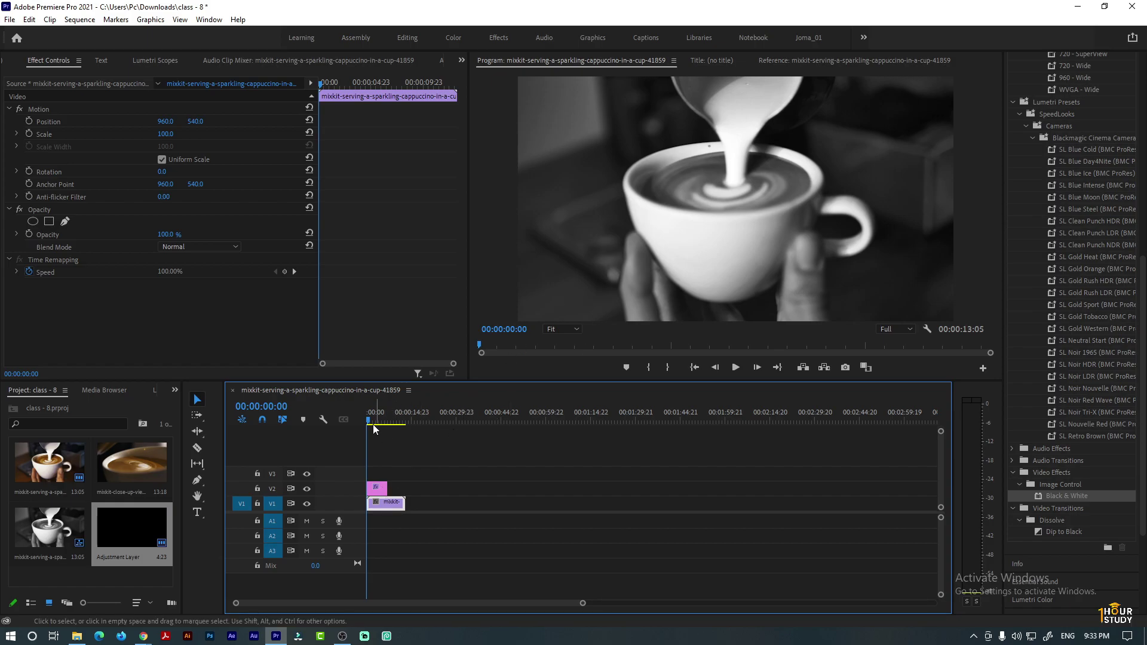
# - Extend the adjustment layer to the full 13:05 clip length, then switch to the Color workspace
pyautogui.moveTo(367, 420); pyautogui.dragTo(395, 425)
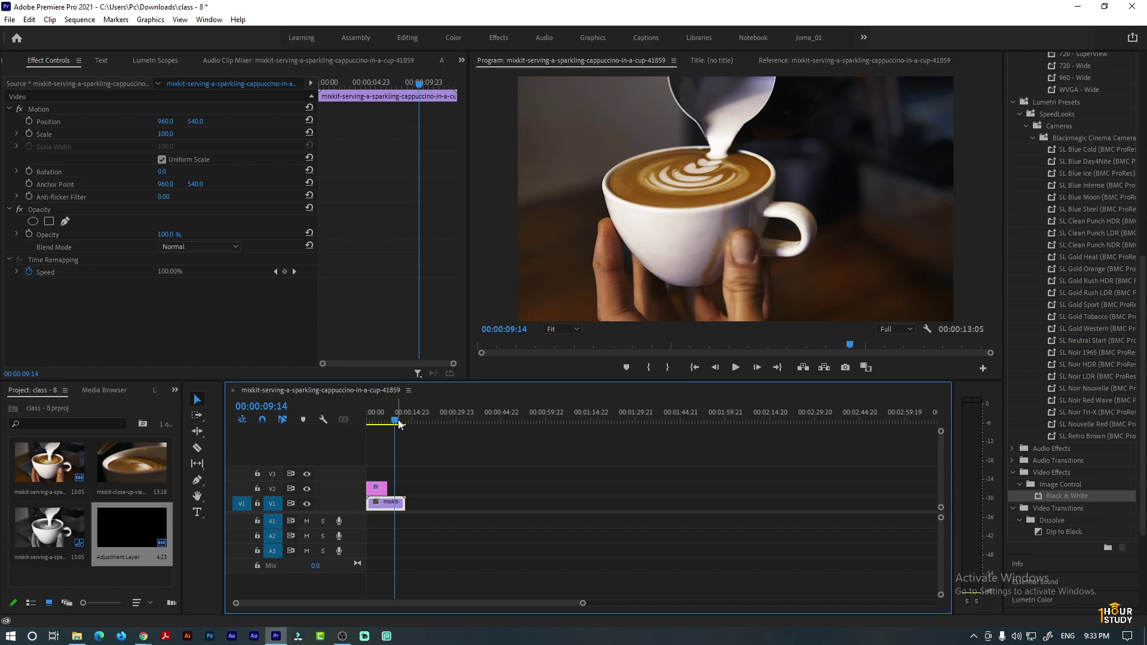
pyautogui.moveTo(395, 423); pyautogui.dragTo(360, 434)
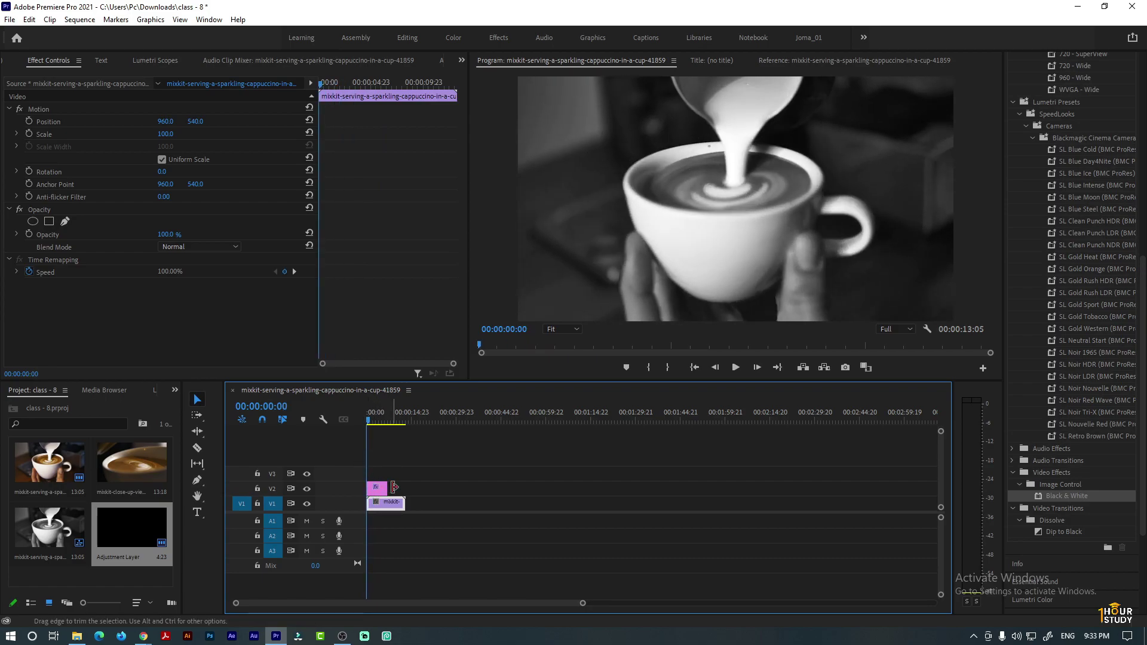
pyautogui.moveTo(388, 488); pyautogui.dragTo(405, 493)
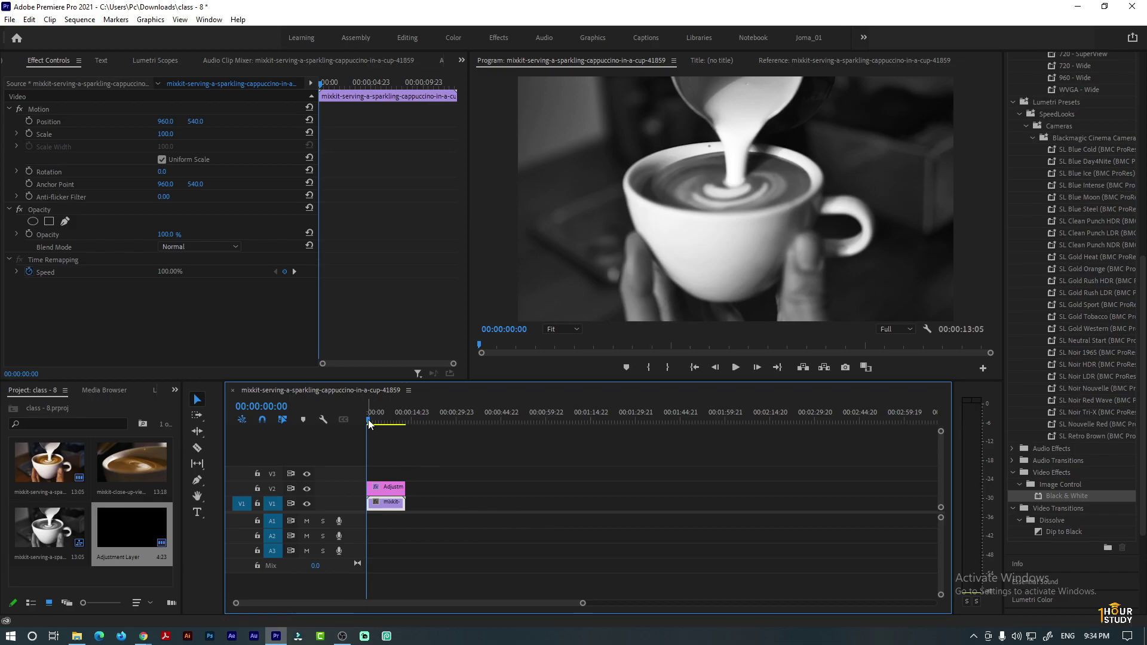
pyautogui.moveTo(368, 419)
pyautogui.mouseDown()
pyautogui.moveTo(408, 435)
pyautogui.moveTo(397, 454)
pyautogui.mouseUp()
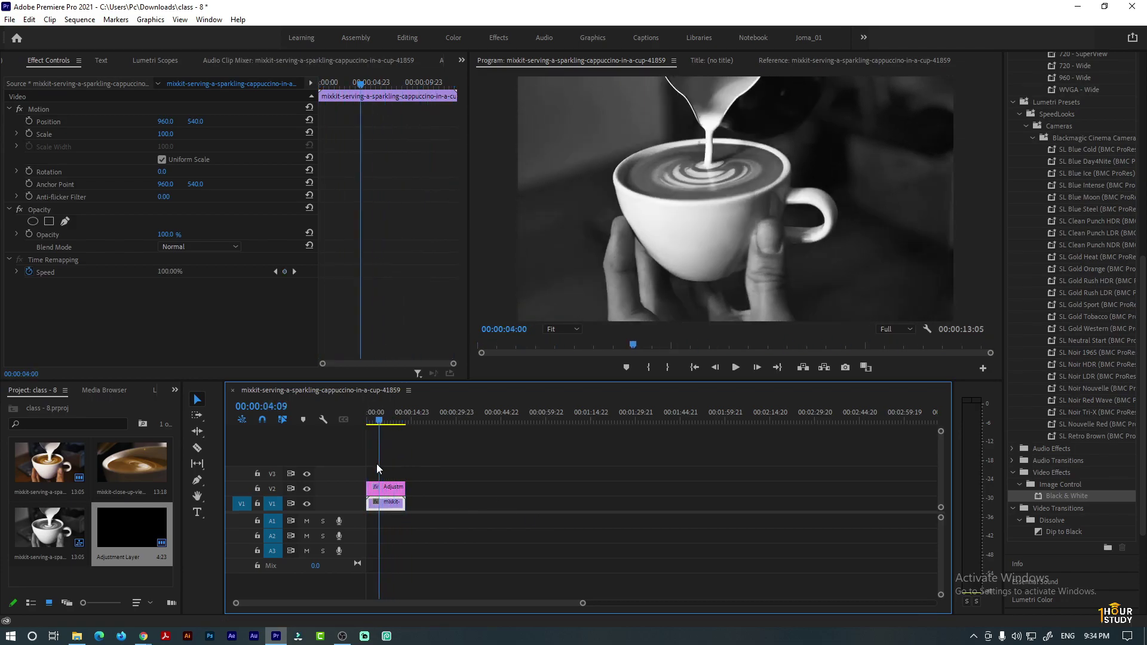
pyautogui.moveTo(400, 466); pyautogui.dragTo(379, 467)
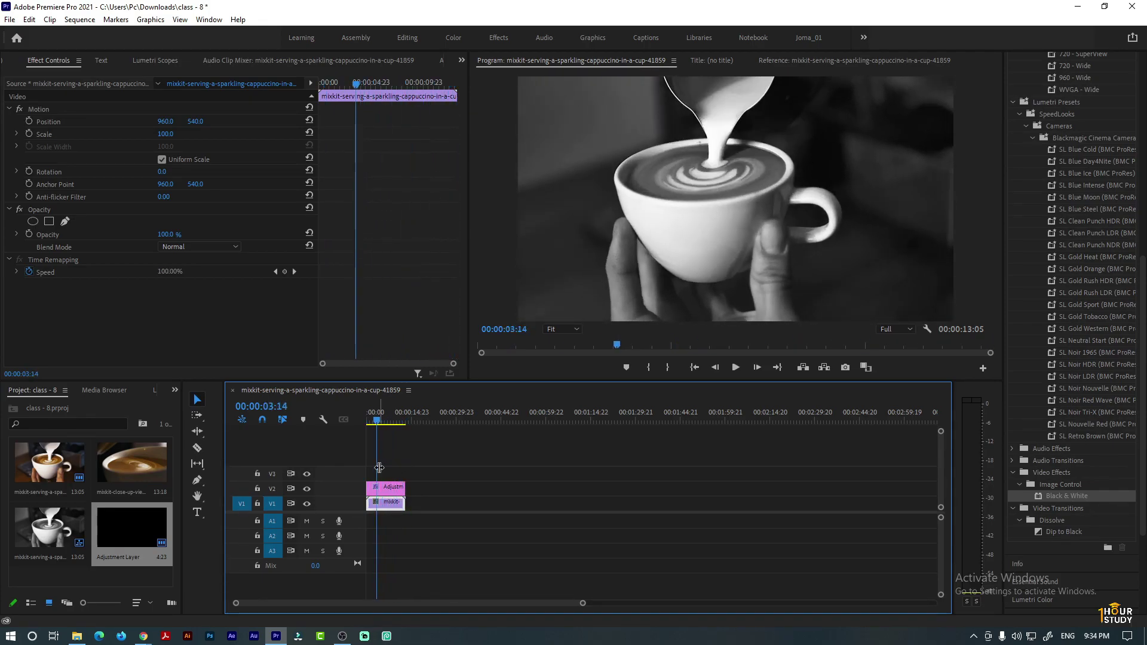
pyautogui.click(454, 42)
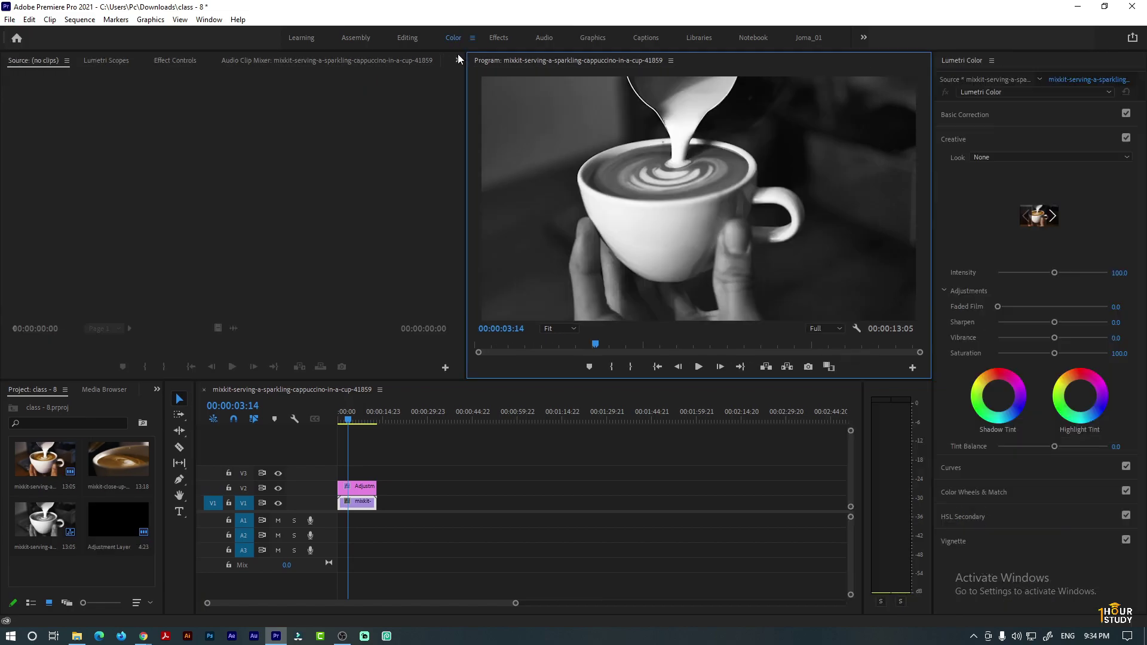
# - Tint the adjustment layer's shadows and highlights purple with the Lumetri Creative wheels
pyautogui.click(368, 487)
pyautogui.moveTo(1004, 398); pyautogui.dragTo(1004, 394)
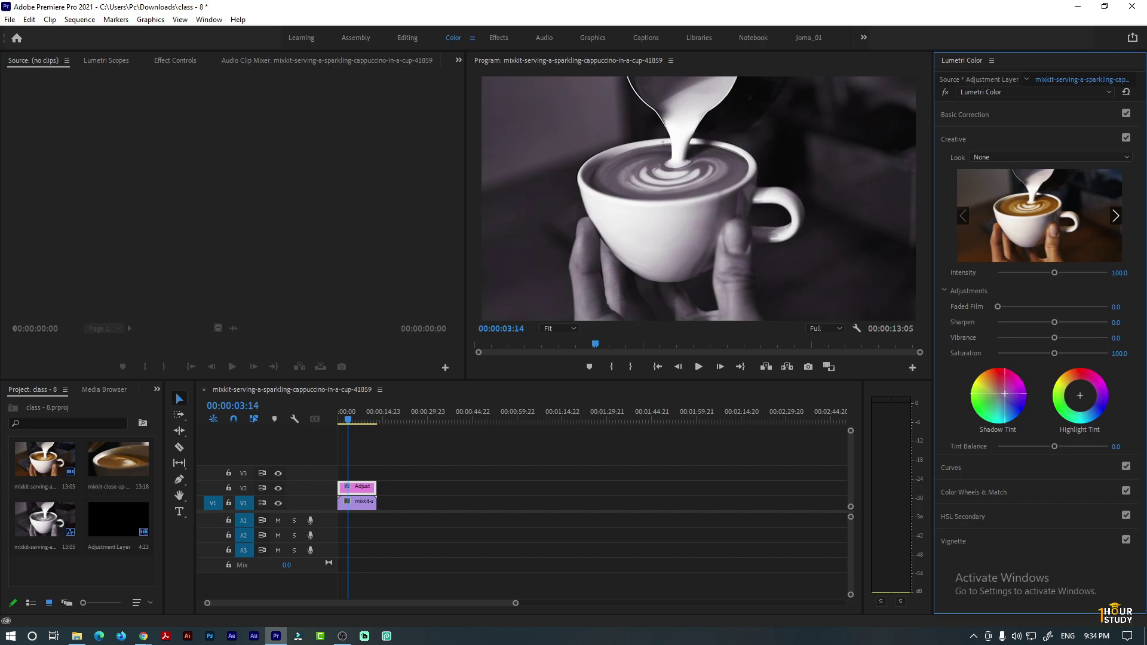
pyautogui.moveTo(1080, 395); pyautogui.dragTo(1087, 393)
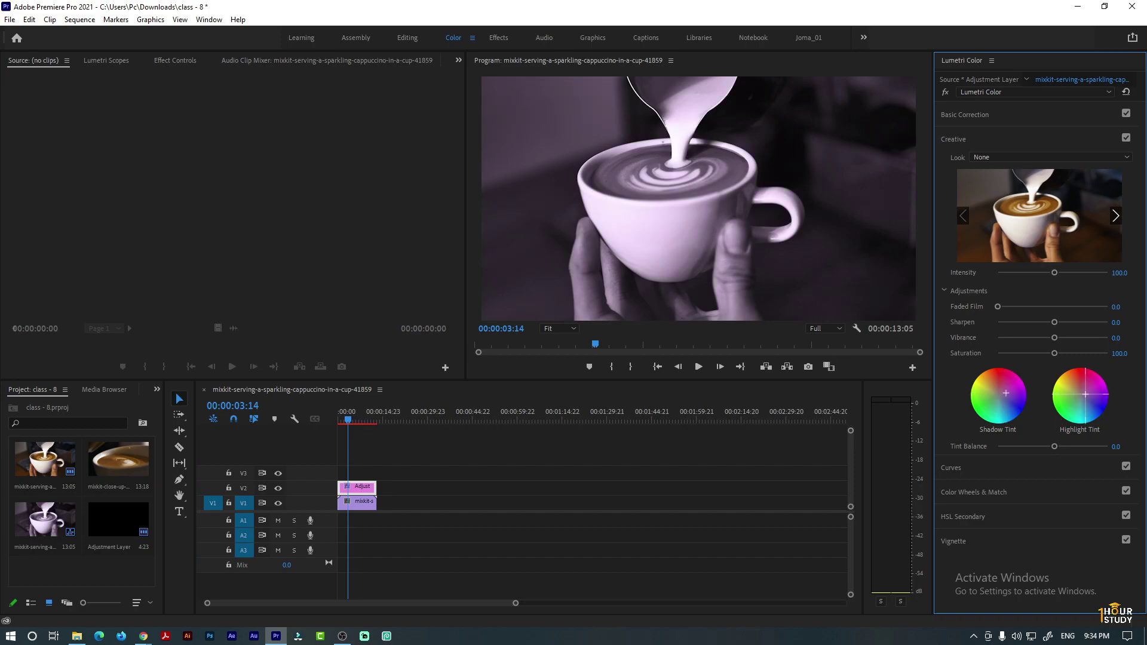
# - Toggle V2 visibility to compare, then fine-tune the shadow and highlight tints
pyautogui.click(278, 488)
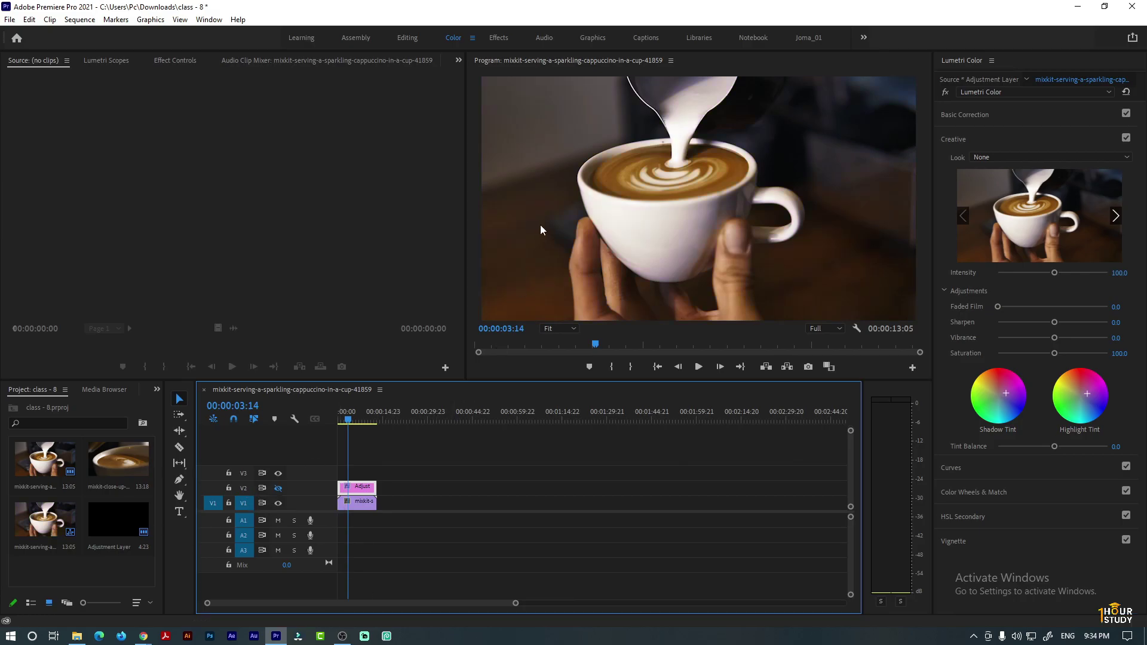
pyautogui.click(277, 489)
pyautogui.moveTo(1006, 393); pyautogui.dragTo(1007, 391)
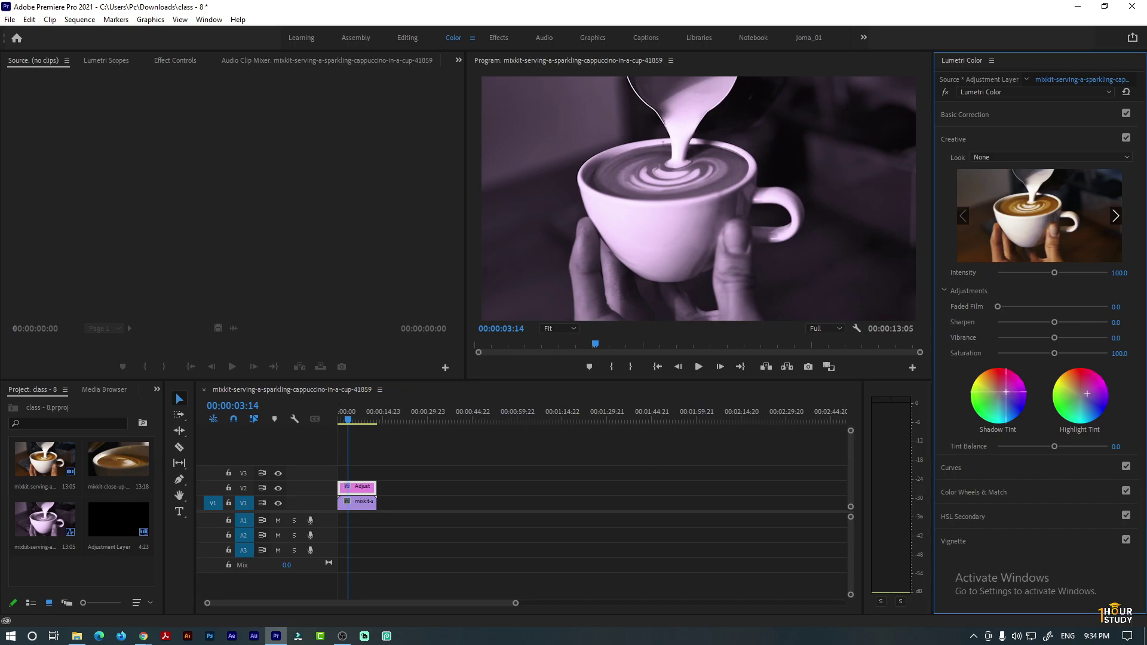
pyautogui.moveTo(1087, 393); pyautogui.dragTo(1077, 397)
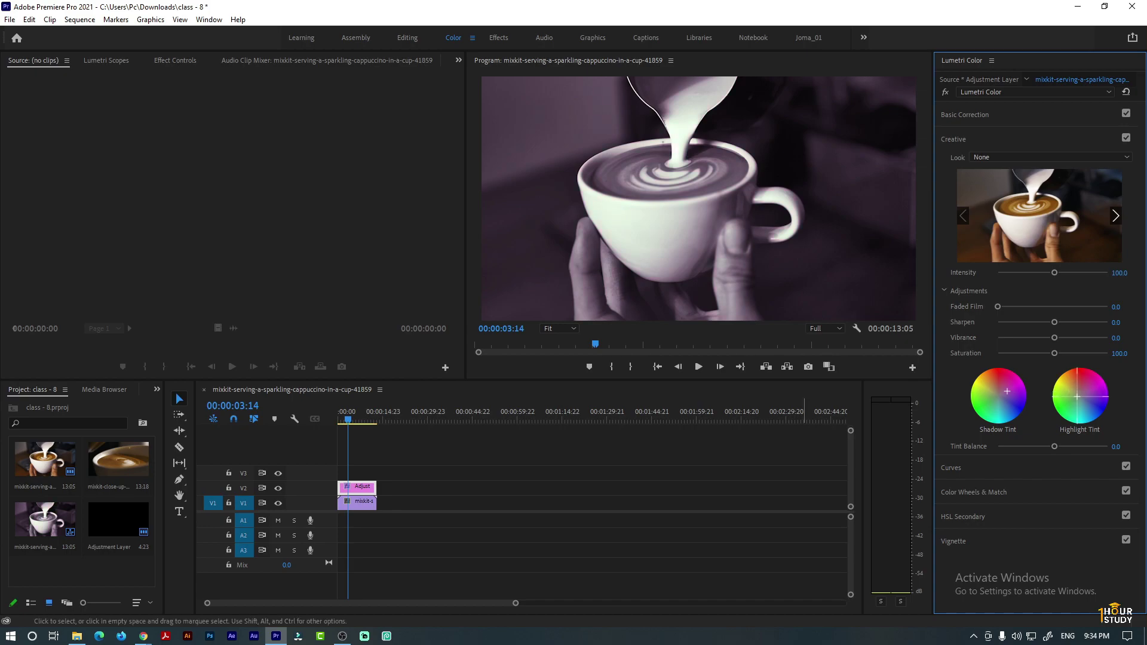
pyautogui.moveTo(1077, 396); pyautogui.dragTo(1080, 398)
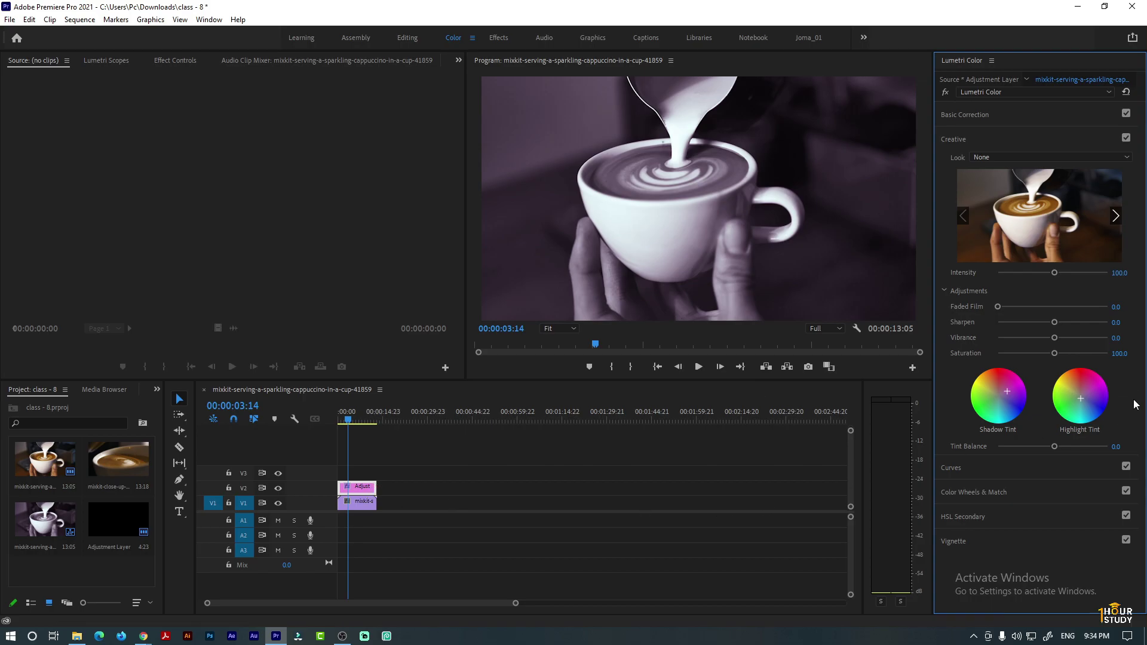
pyautogui.moveTo(1080, 397); pyautogui.dragTo(1083, 399)
pyautogui.moveTo(1010, 395); pyautogui.dragTo(1006, 390)
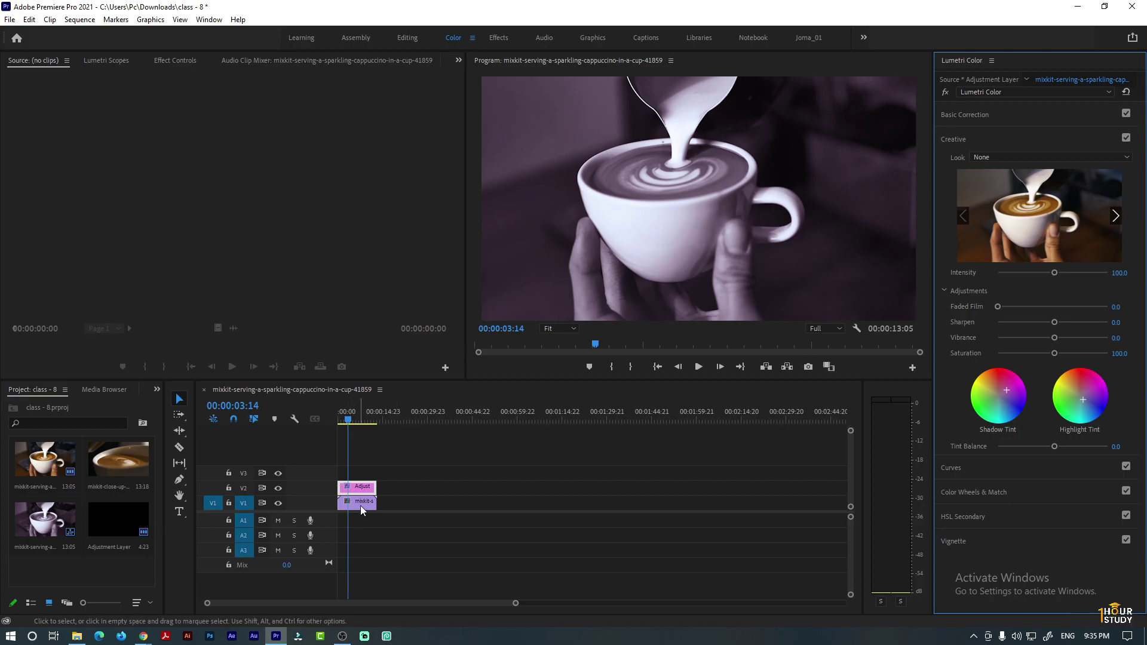
# - Show the adjustment layer's effects in the Effects workspace and expand Lumetri's Creative settings
pyautogui.click(360, 505)
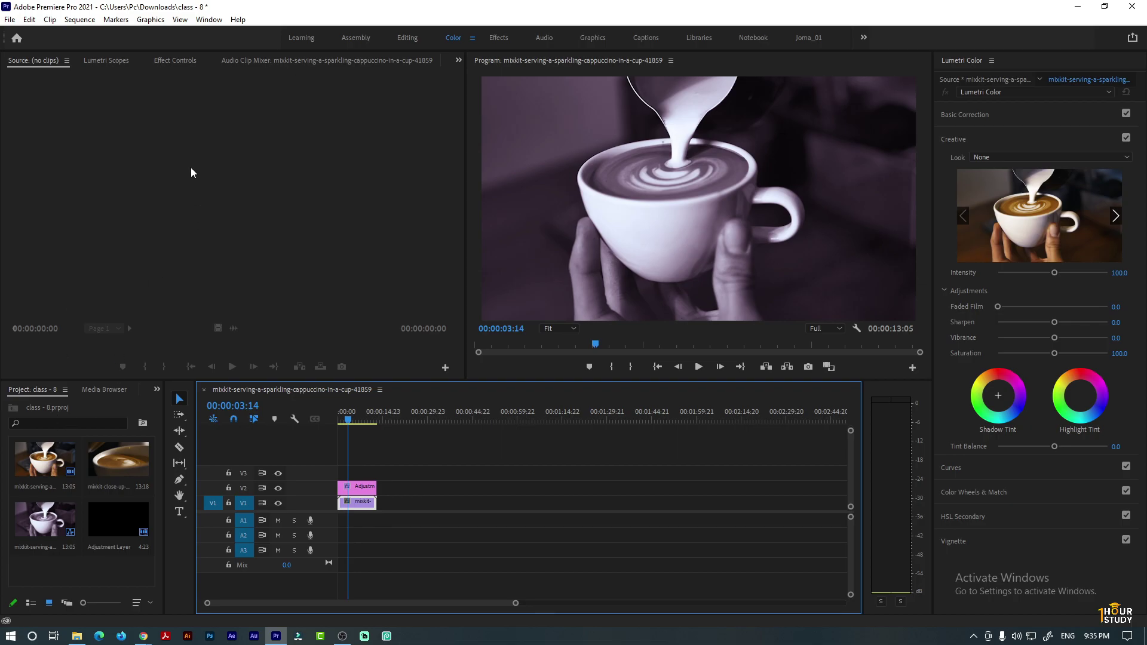
pyautogui.click(177, 62)
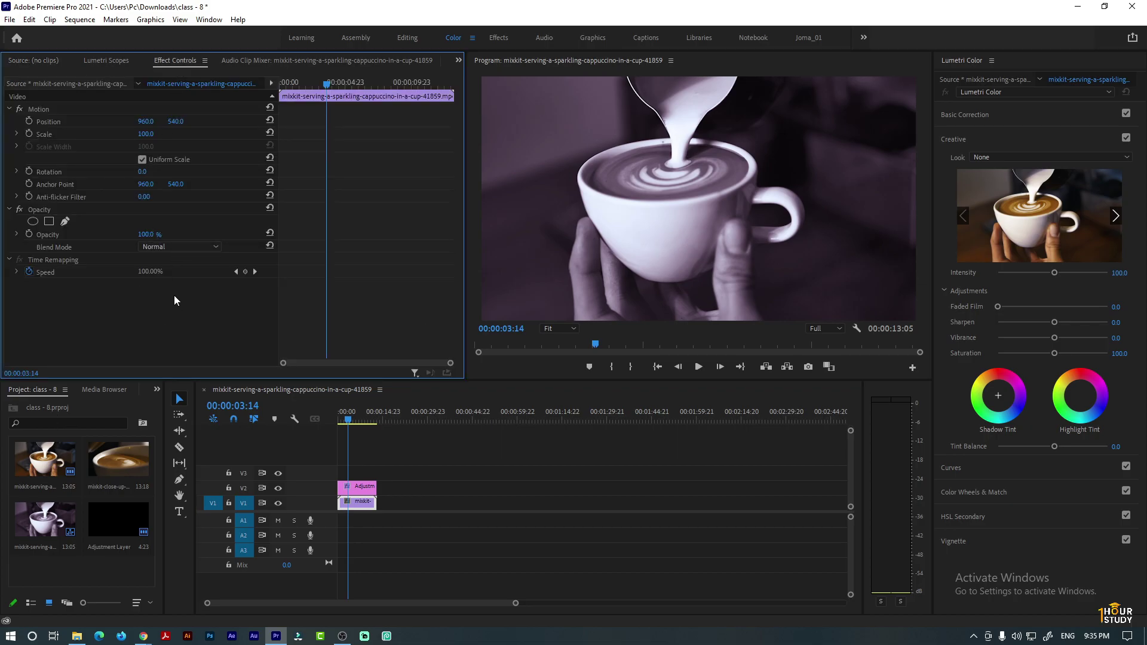
pyautogui.click(360, 486)
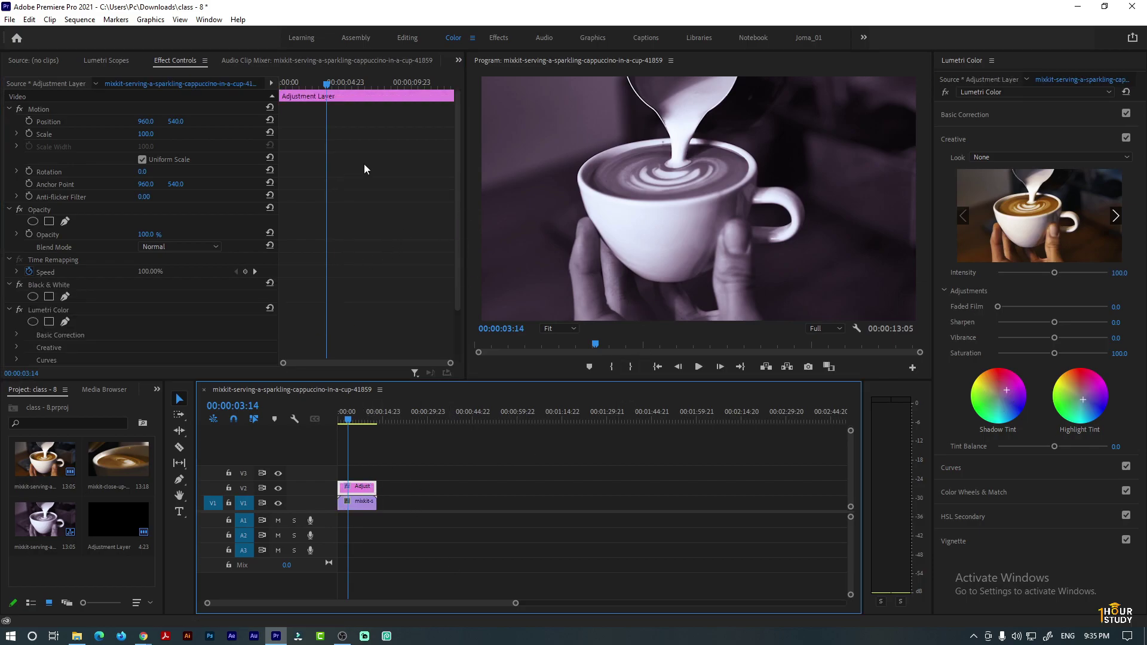
pyautogui.click(499, 39)
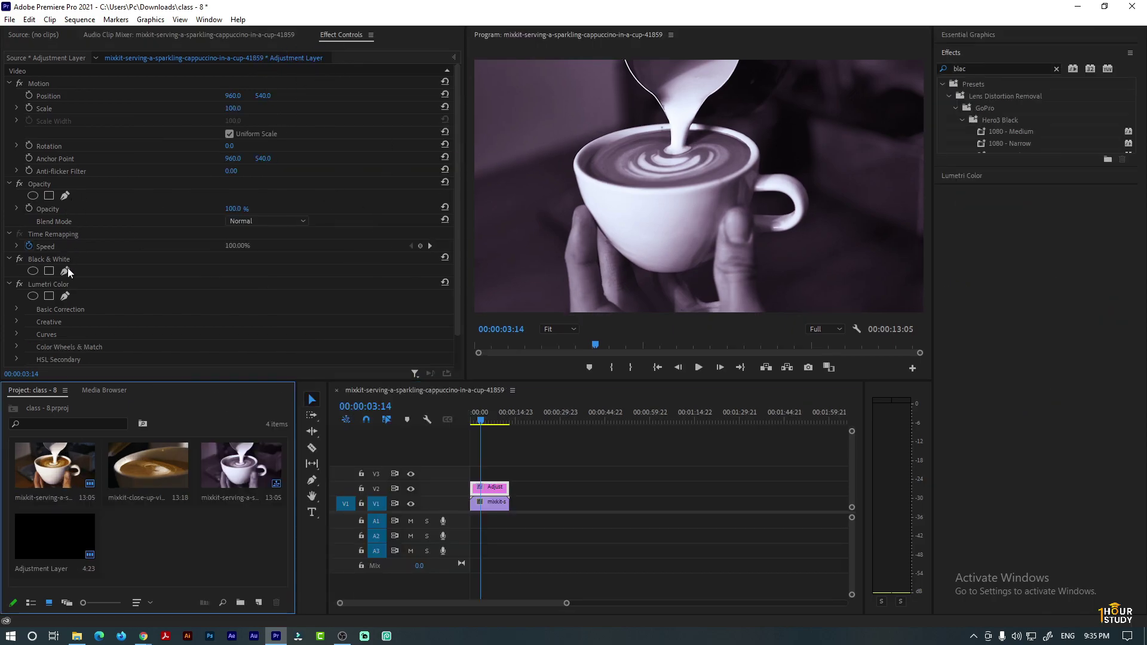
pyautogui.scroll(-2, 63, 281)
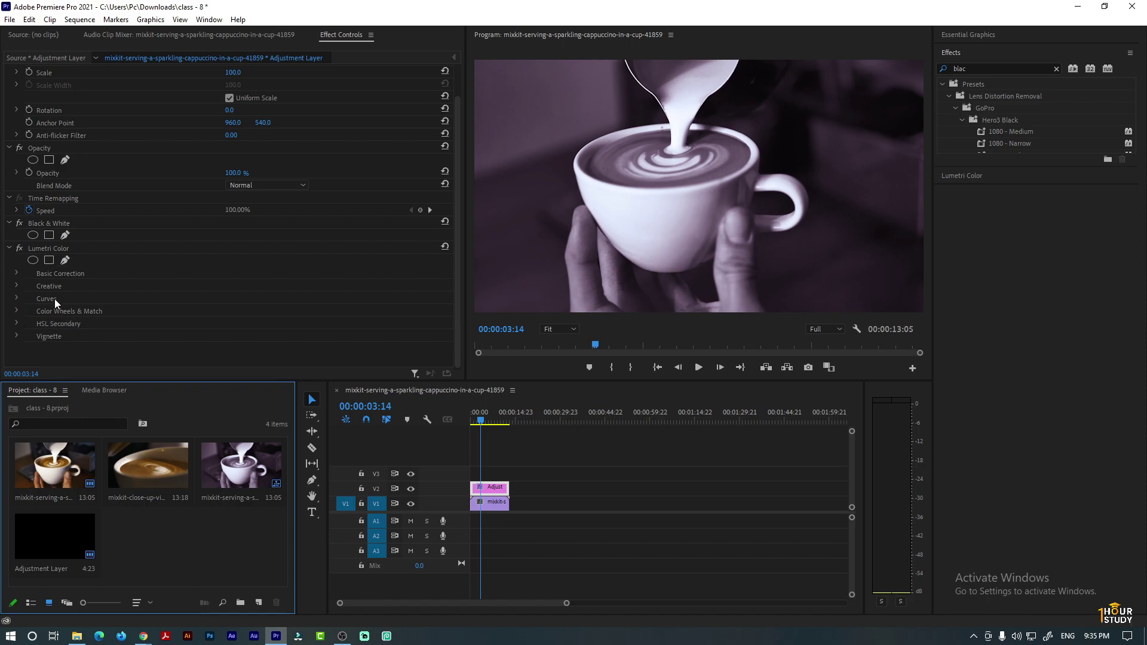
pyautogui.click(57, 297)
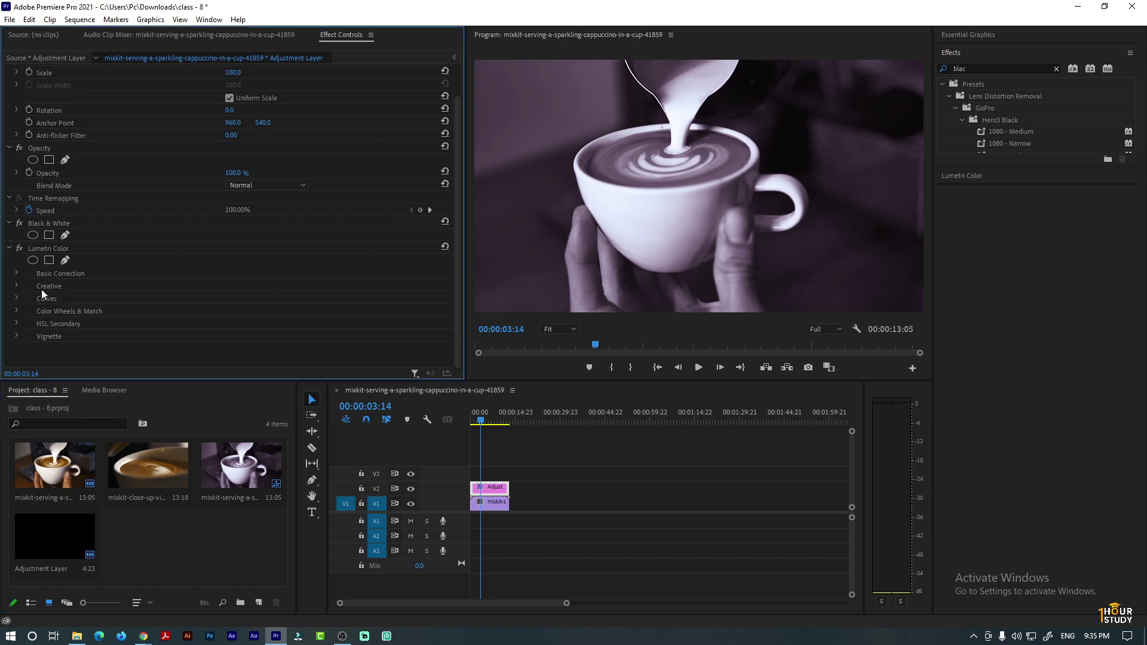
pyautogui.click(16, 281)
# - Set the adjustment layer's Lumetri Creative Faded Film amount to 7.4
pyautogui.scroll(-1, 66, 317)
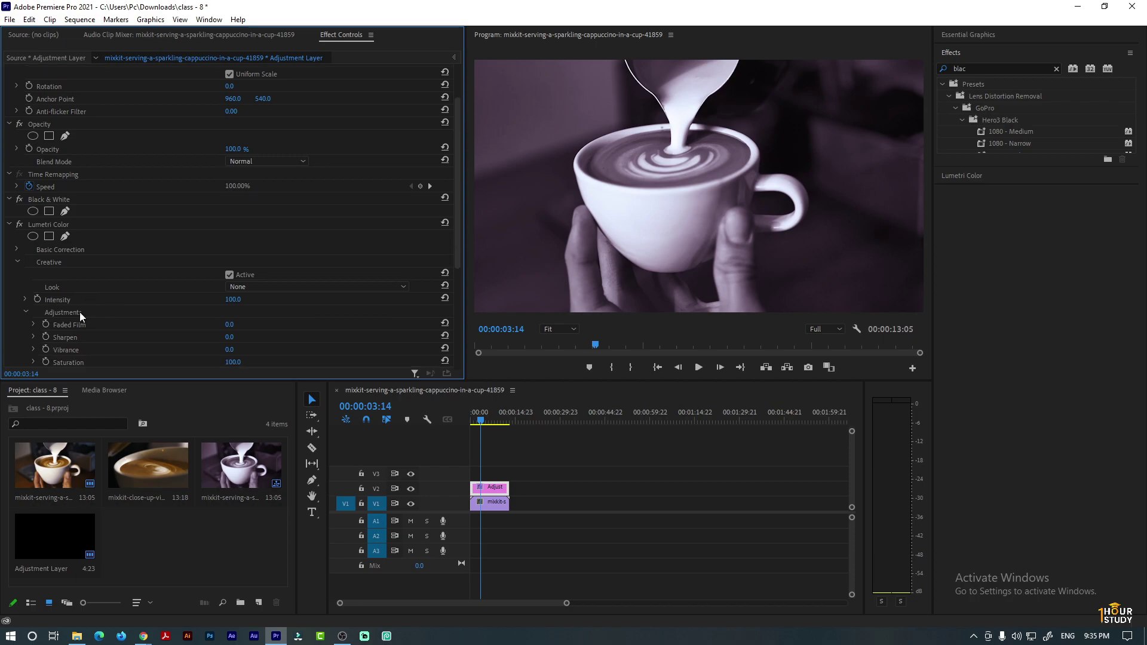
pyautogui.click(32, 324)
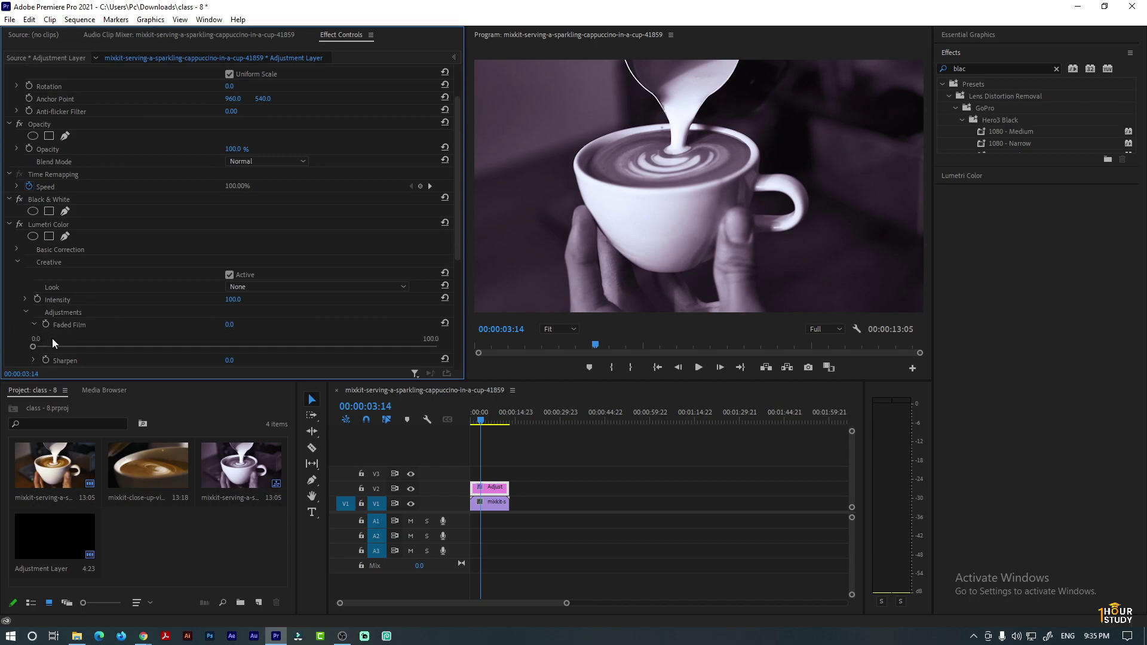
pyautogui.scroll(-1, 52, 338)
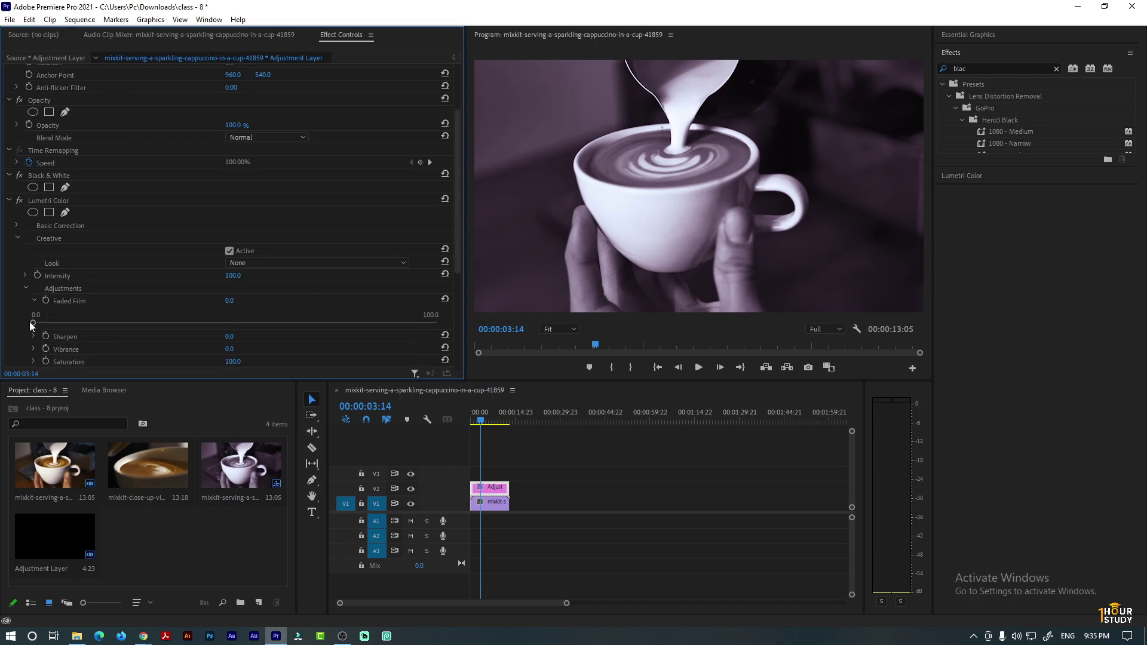
pyautogui.moveTo(32, 322); pyautogui.dragTo(108, 323)
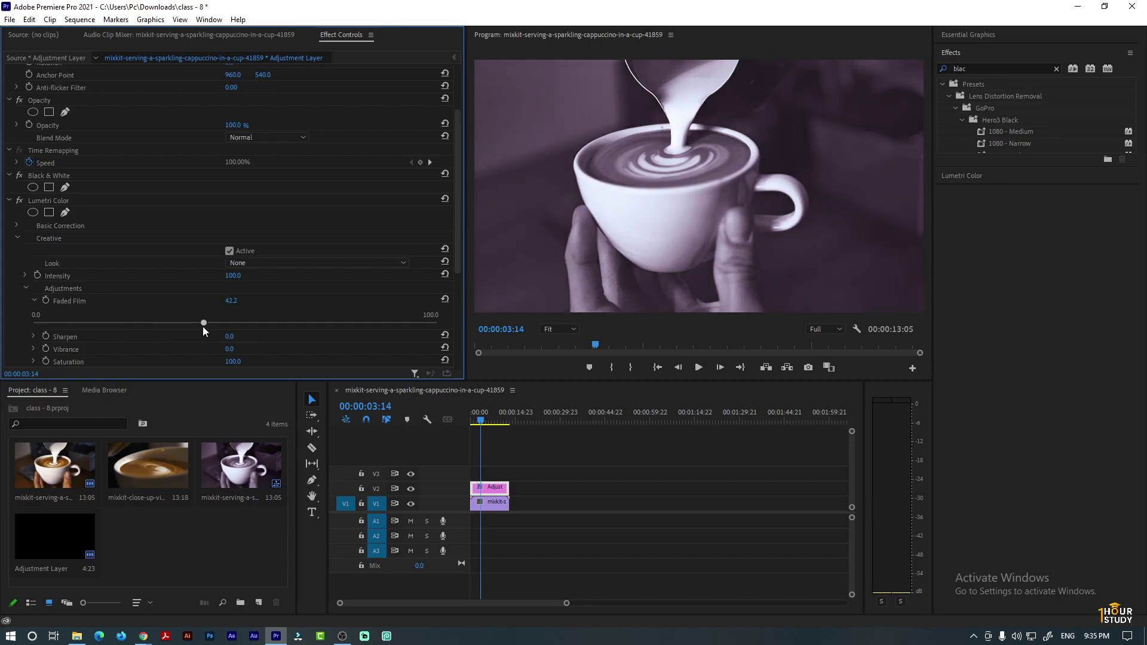
pyautogui.moveTo(202, 326); pyautogui.dragTo(38, 331)
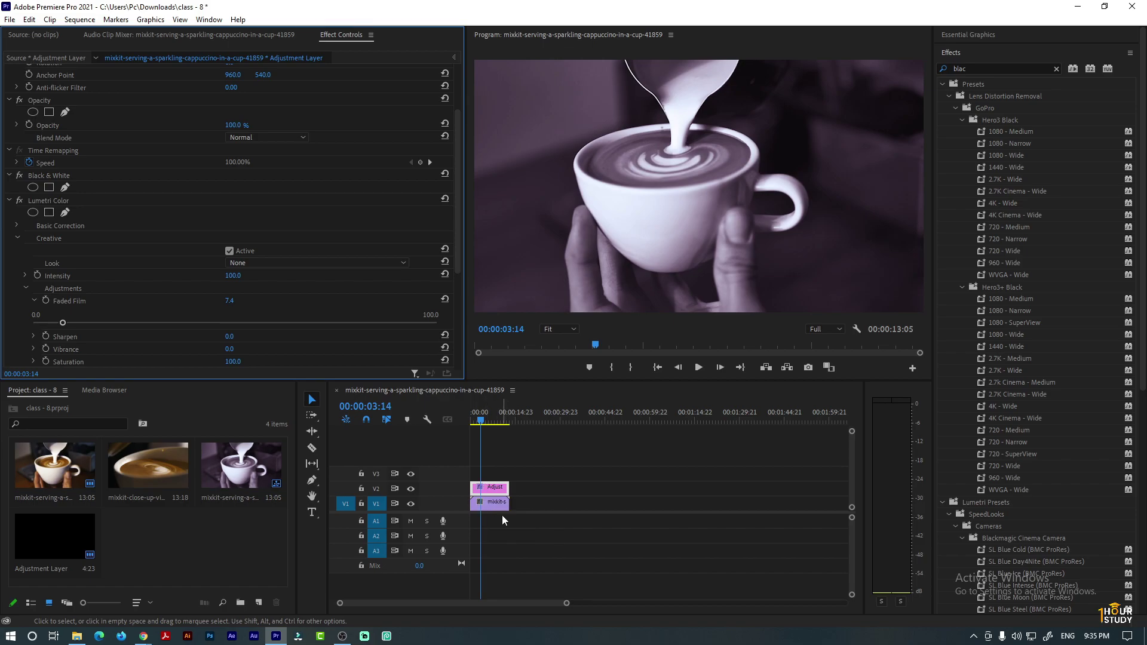
# - Move the serving clip later onto V2 and put the close-up latte clip at V1's start
pyautogui.click(499, 503)
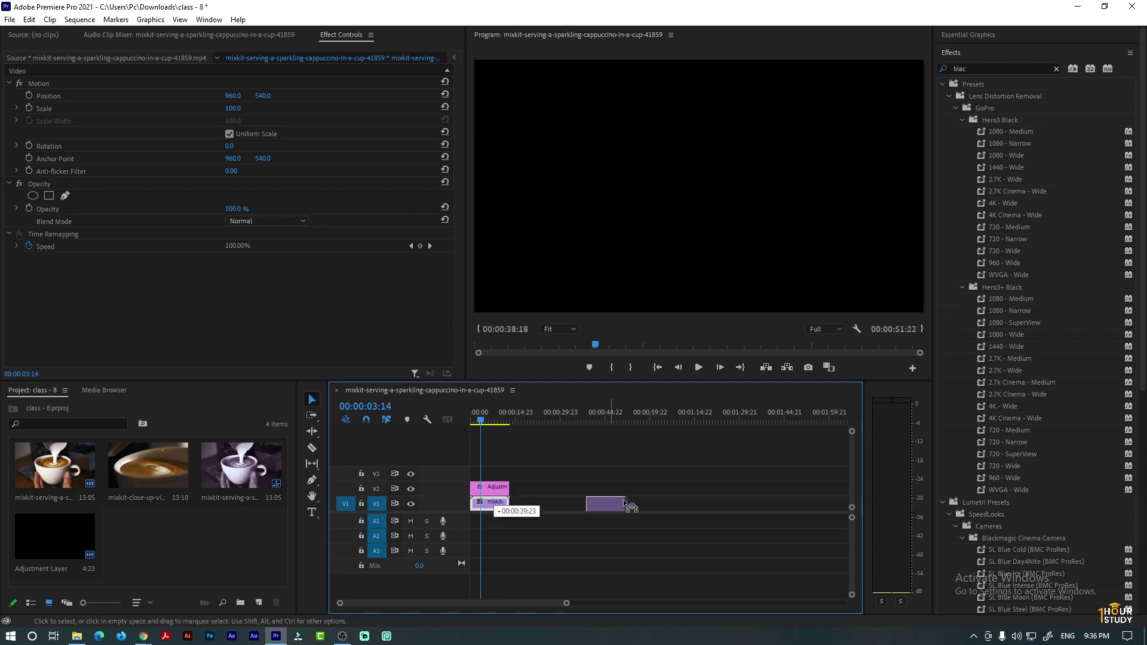
pyautogui.moveTo(494, 505); pyautogui.dragTo(644, 490)
pyautogui.moveTo(148, 472)
pyautogui.mouseDown()
pyautogui.moveTo(476, 530)
pyautogui.moveTo(481, 505)
pyautogui.mouseUp()
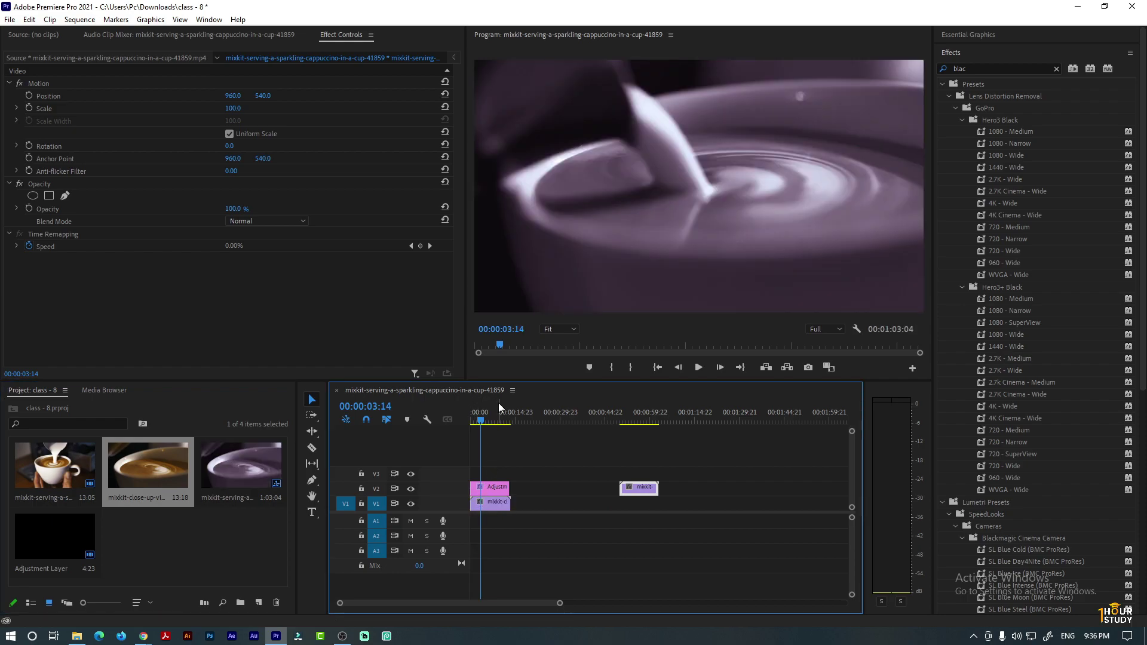
# - Scrub the timeline ruler to preview the purple-tinted close-up cappuccino clip
pyautogui.moveTo(483, 426); pyautogui.dragTo(493, 426)
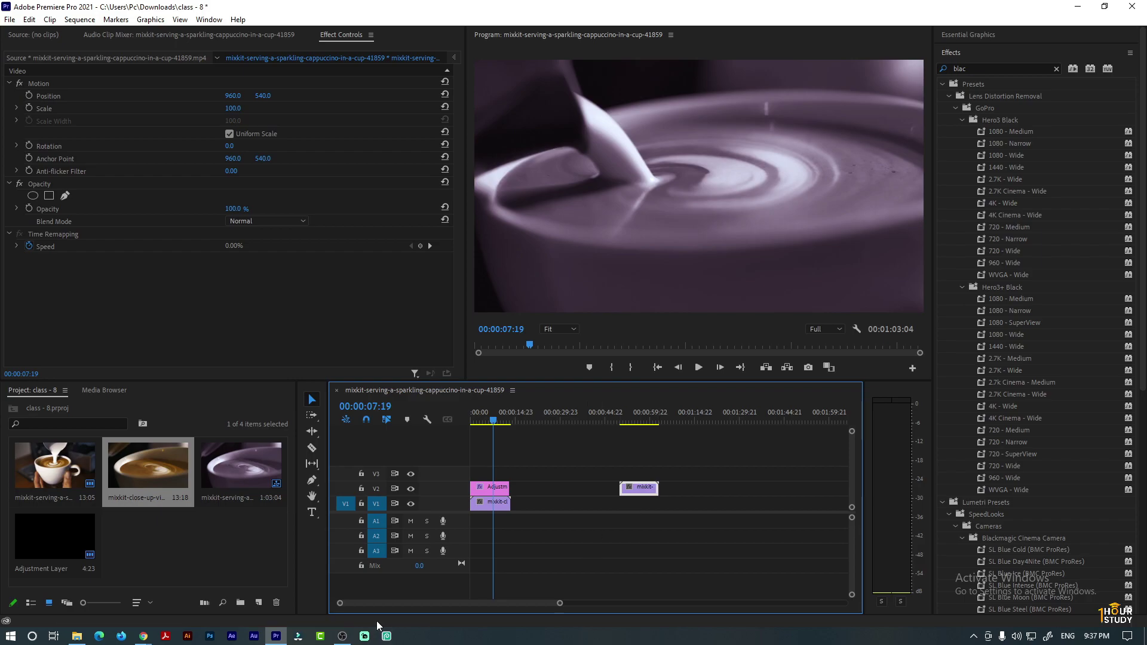
# - Switch the workspace layout to All Panels
pyautogui.click(209, 19)
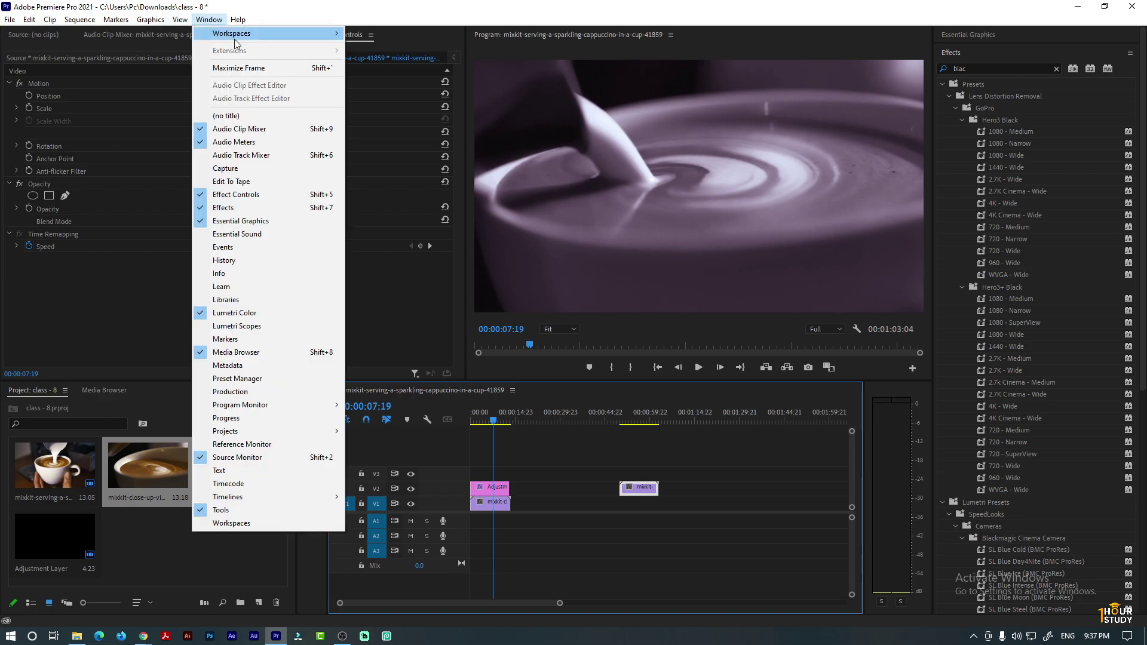
pyautogui.moveTo(254, 37)
pyautogui.click(362, 36)
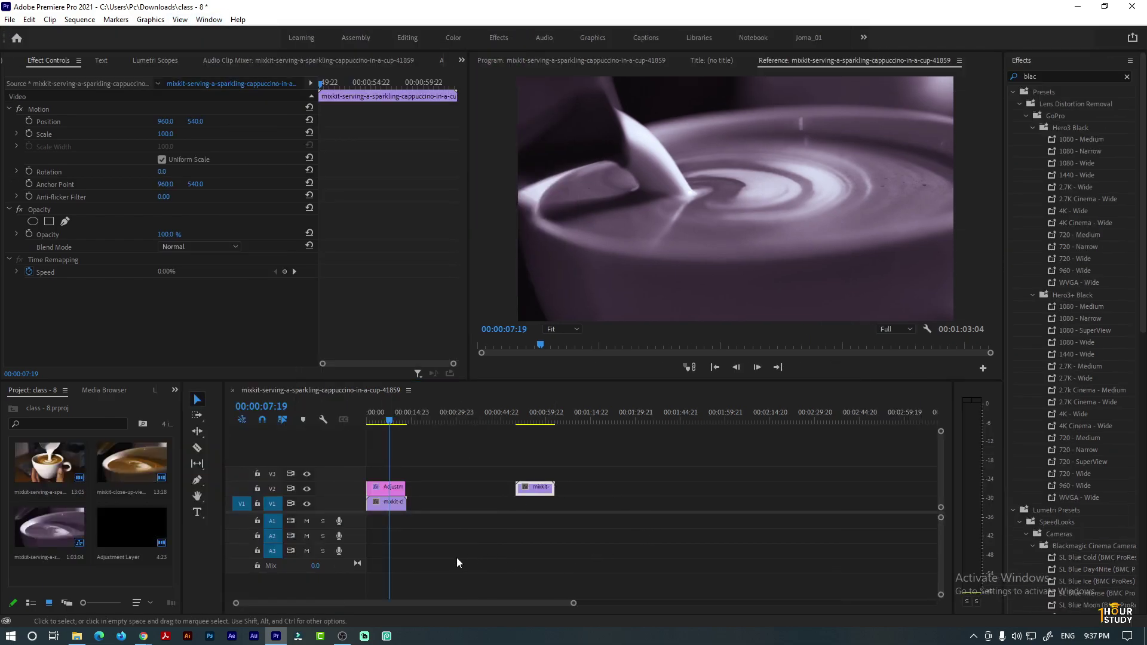
# - Select the Adjustment Layer clip on V2 and clear the Effects search box
pyautogui.click(391, 488)
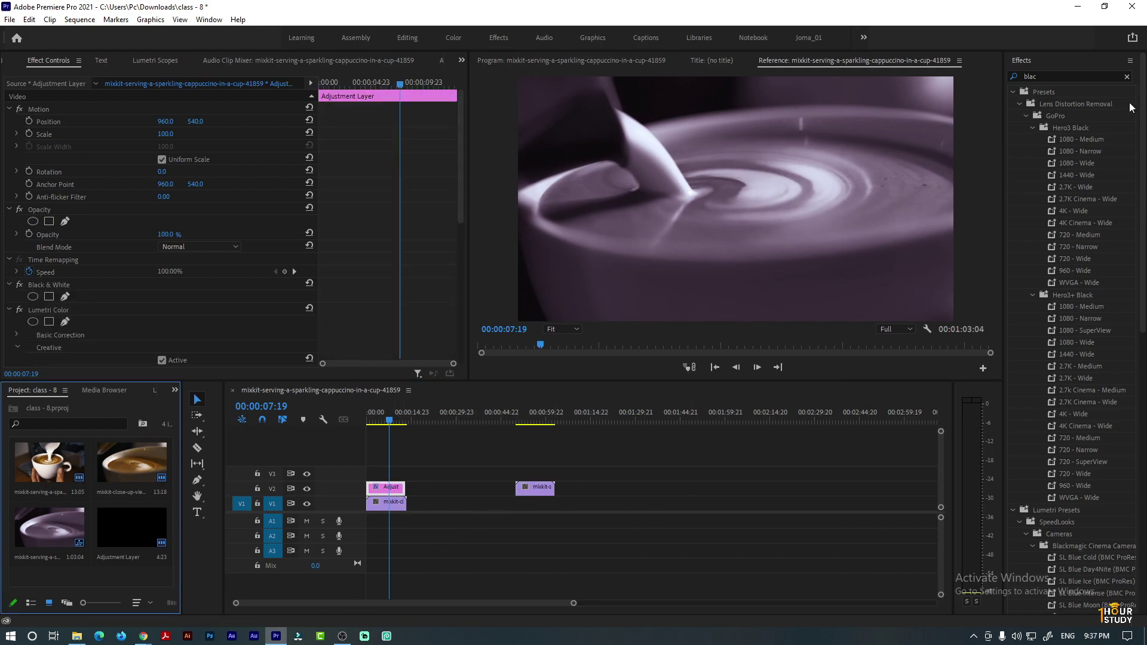
pyautogui.click(1127, 77)
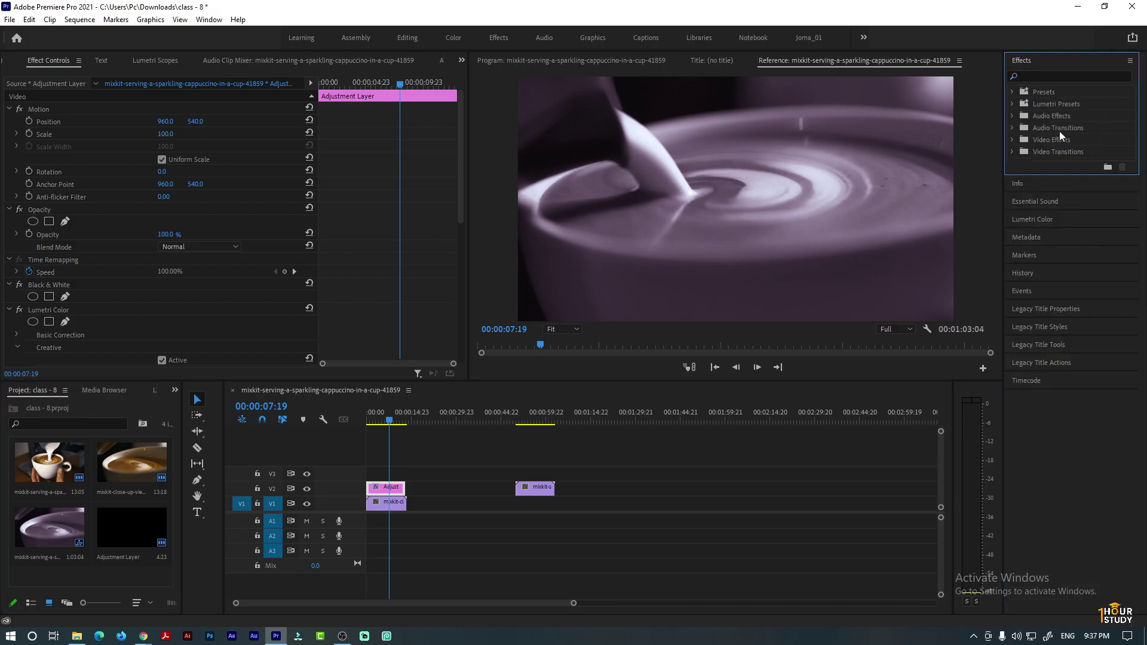
pyautogui.click(1083, 76)
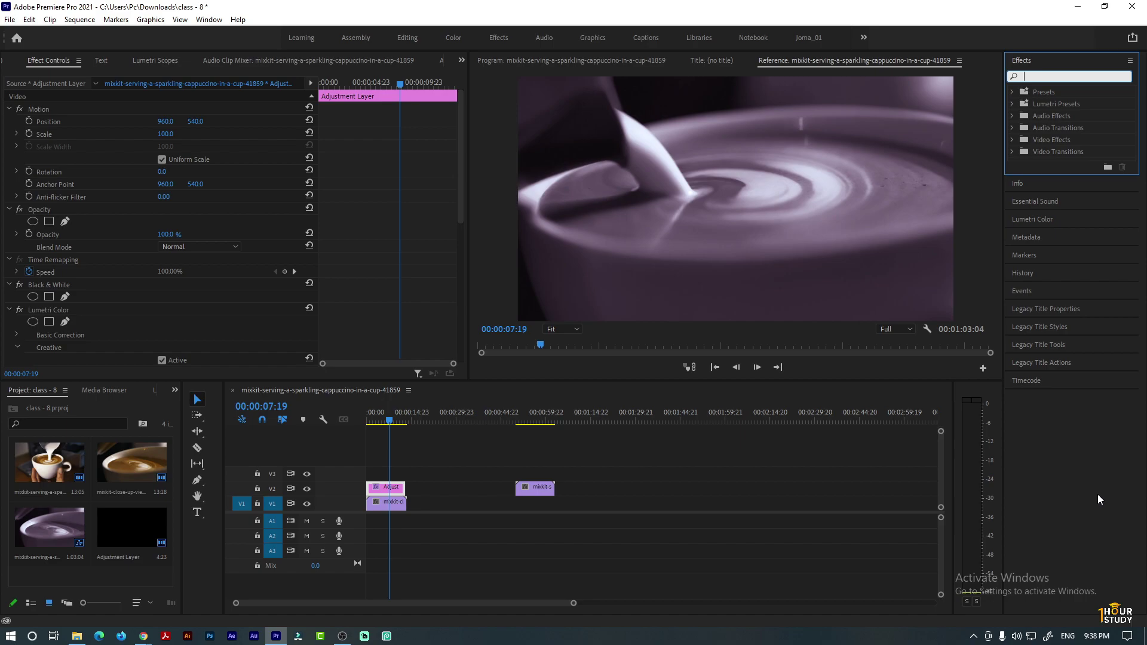
# - Search Effects for 'cro' and apply Transform > Crop to the V2 Adjustment Layer
pyautogui.write('crop')
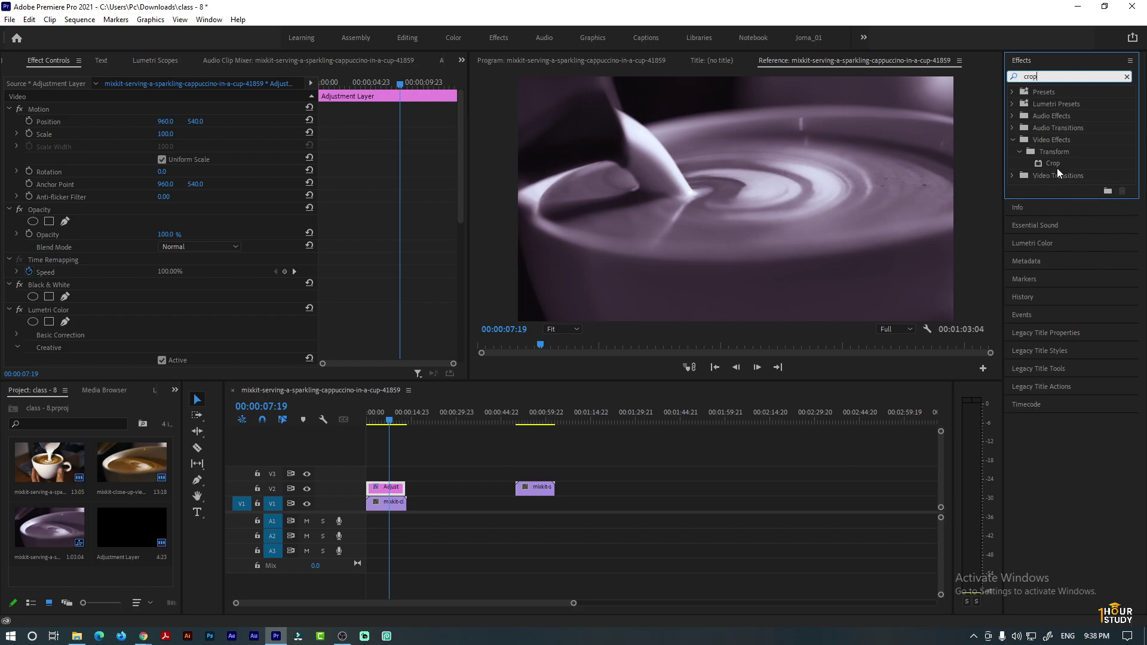
pyautogui.press('BackSpace')
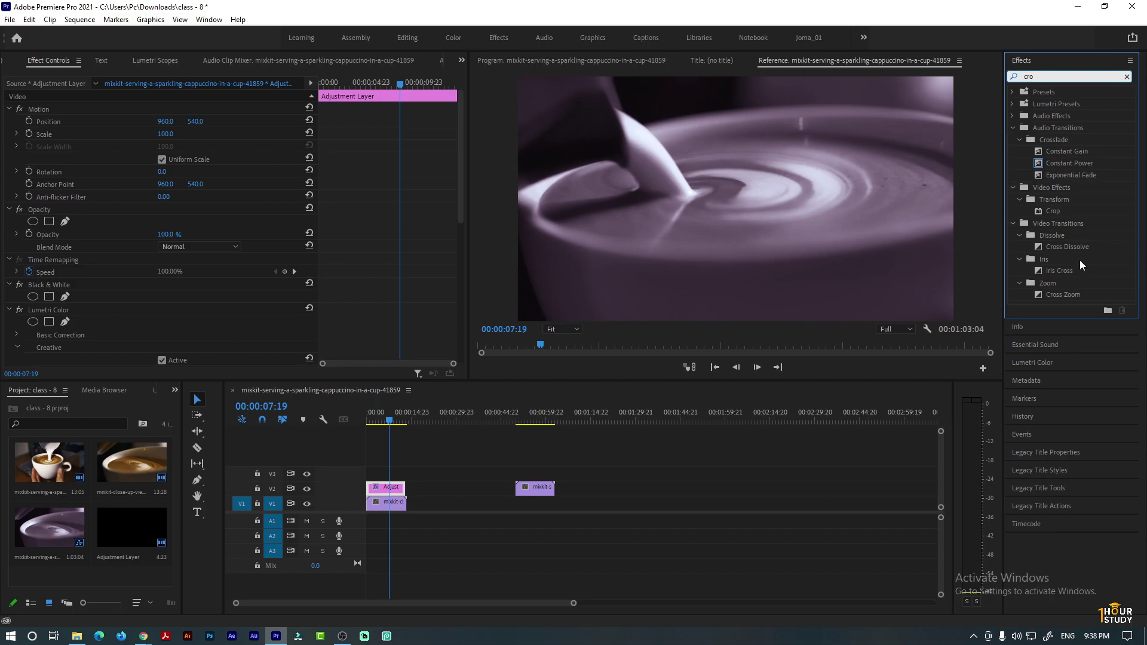
pyautogui.click(1048, 210)
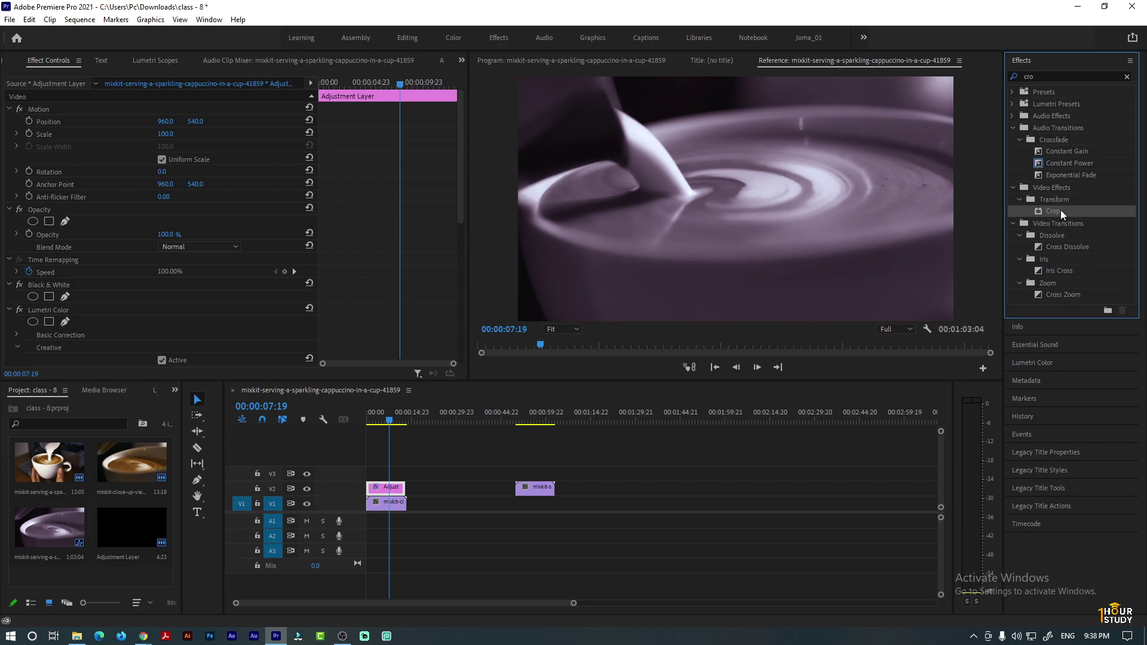
pyautogui.moveTo(1059, 210)
pyautogui.mouseDown()
pyautogui.moveTo(1039, 223)
pyautogui.moveTo(1052, 210)
pyautogui.mouseUp()
pyautogui.moveTo(1052, 210); pyautogui.dragTo(403, 488)
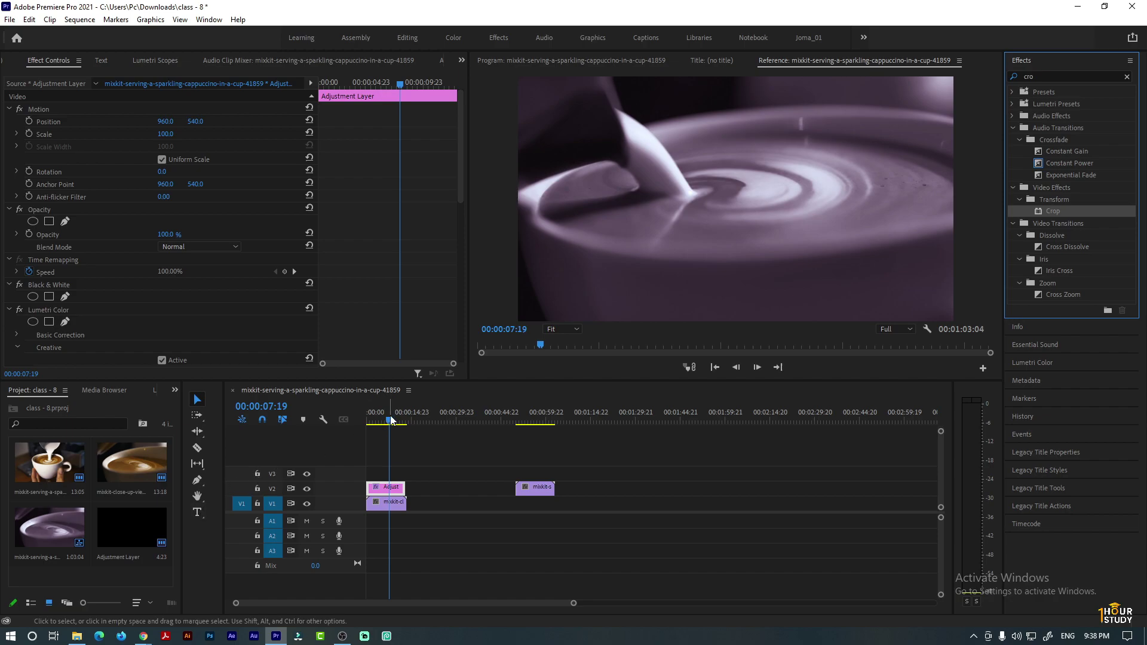
pyautogui.moveTo(386, 422); pyautogui.dragTo(377, 422)
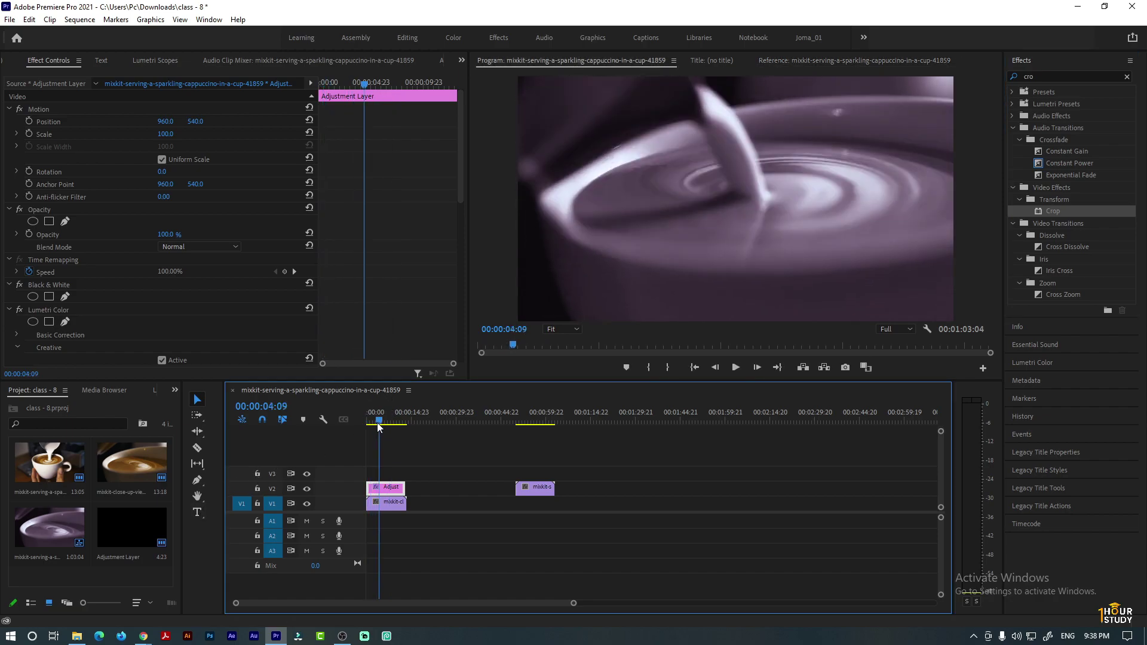
pyautogui.scroll(-3, 114, 323)
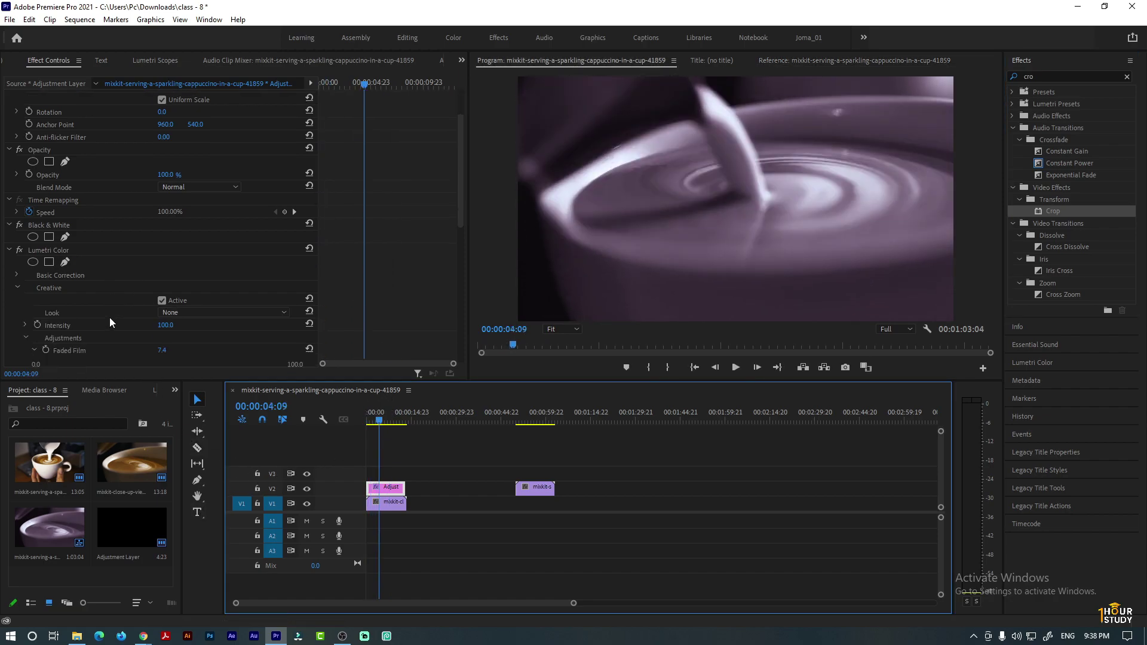
pyautogui.scroll(-3, 109, 323)
pyautogui.scroll(-3, 112, 323)
pyautogui.scroll(-3, 113, 323)
pyautogui.scroll(-3, 113, 324)
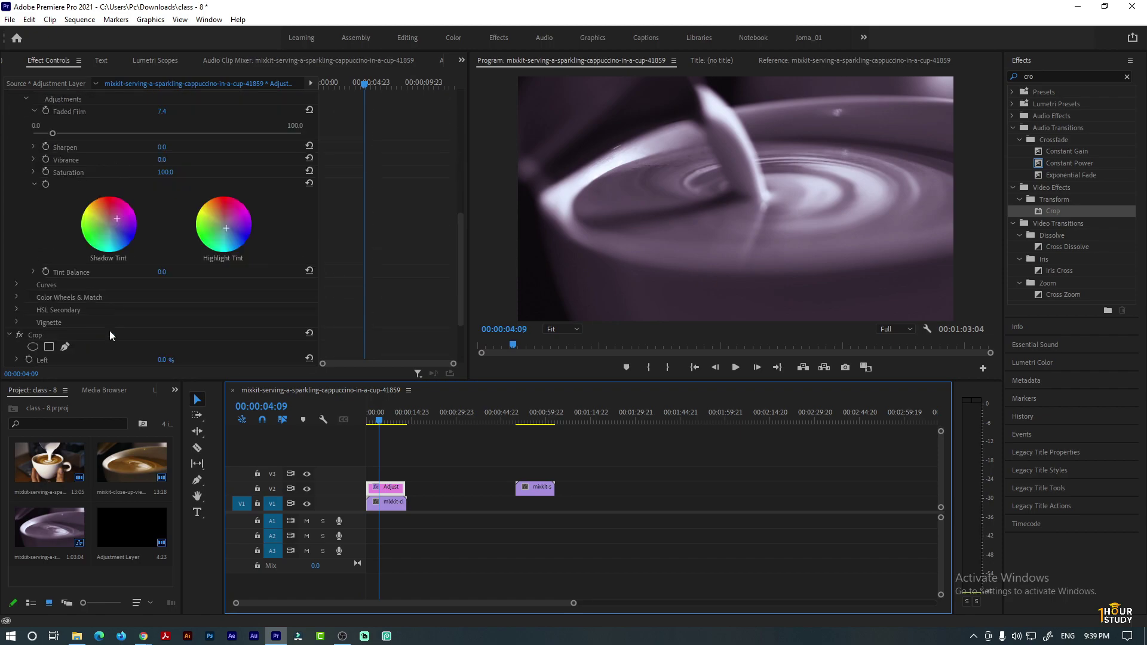
pyautogui.scroll(-2, 110, 333)
pyautogui.scroll(-1, 110, 333)
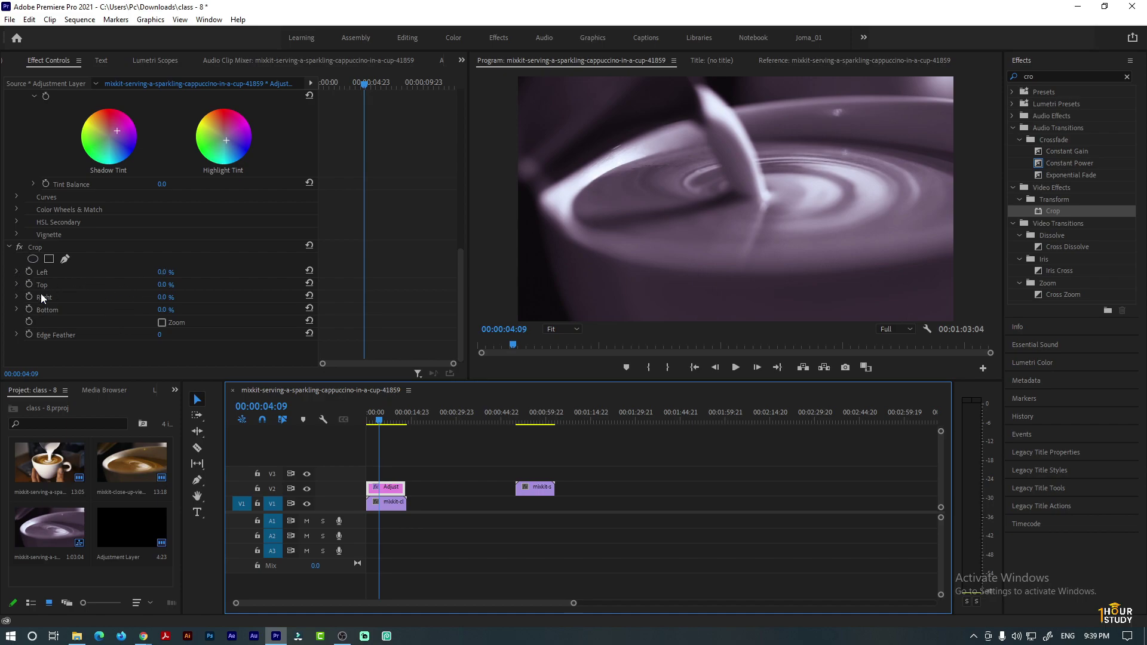
pyautogui.moveTo(159, 274); pyautogui.dragTo(171, 274)
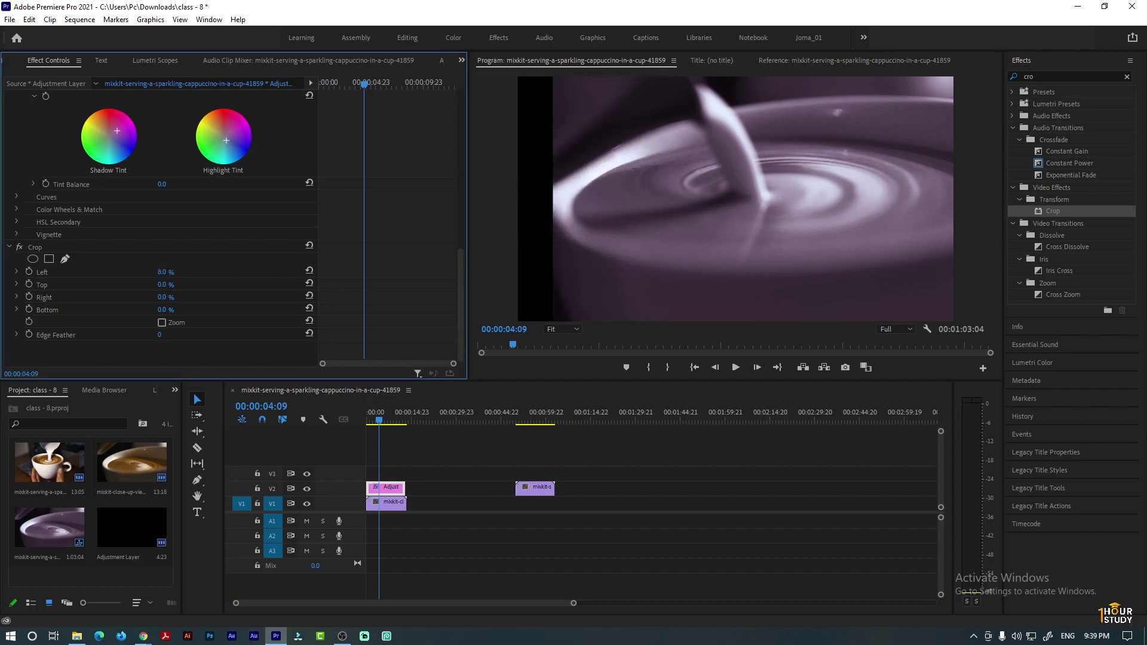
pyautogui.moveTo(170, 272); pyautogui.dragTo(159, 272)
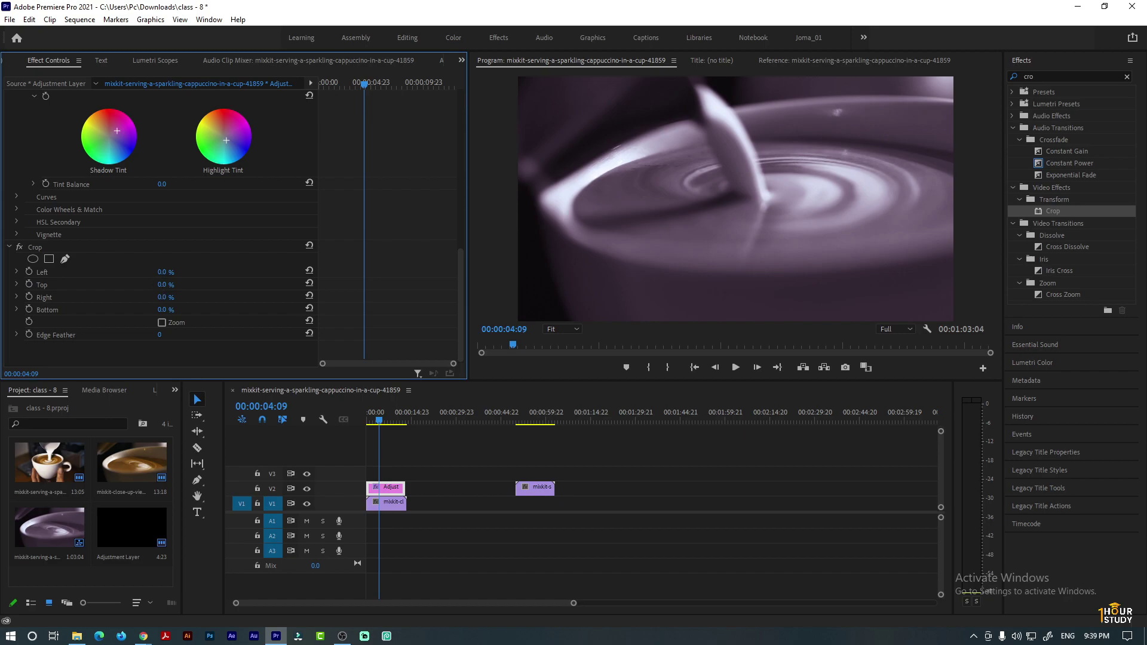
pyautogui.moveTo(159, 284); pyautogui.dragTo(174, 284)
pyautogui.moveTo(164, 297)
pyautogui.mouseDown()
pyautogui.moveTo(173, 297)
pyautogui.moveTo(160, 309)
pyautogui.mouseUp()
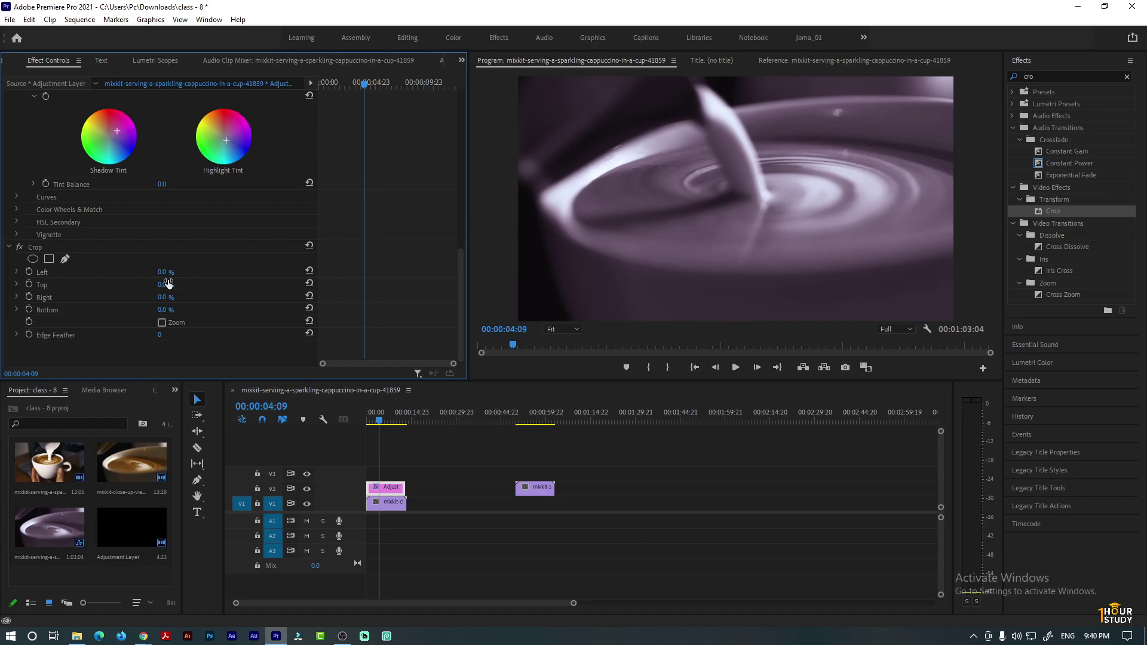
# - Set the adjustment layer's Crop to 10% Top and 10% Bottom
pyautogui.moveTo(168, 283); pyautogui.dragTo(173, 287)
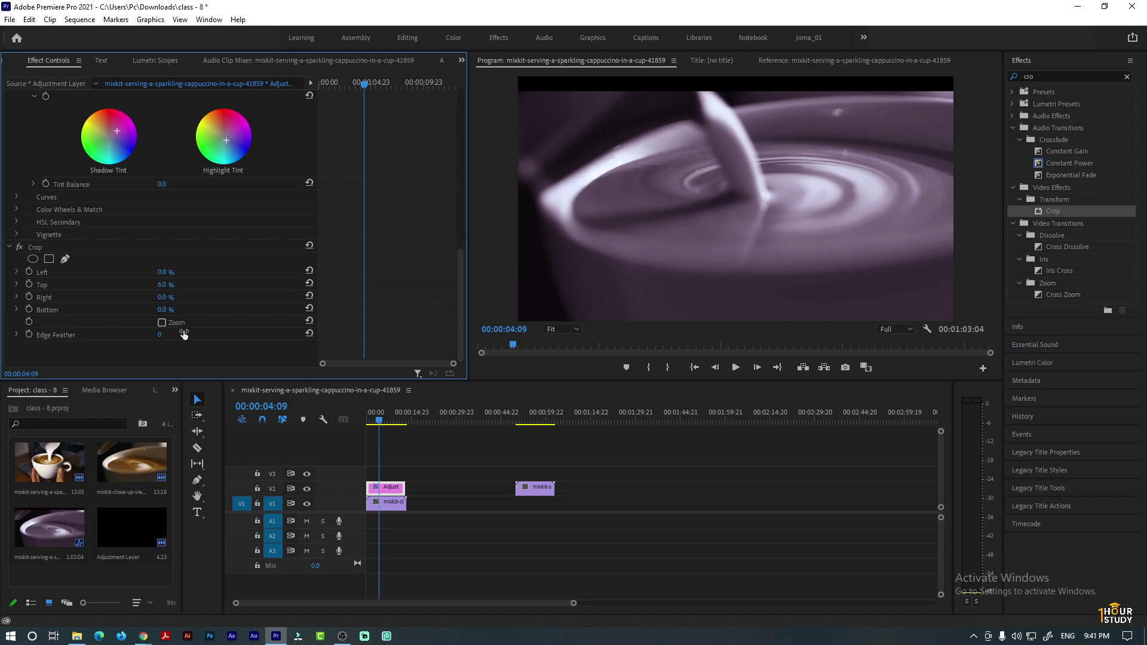
pyautogui.click(157, 285)
pyautogui.write('10')
pyautogui.press('Return')
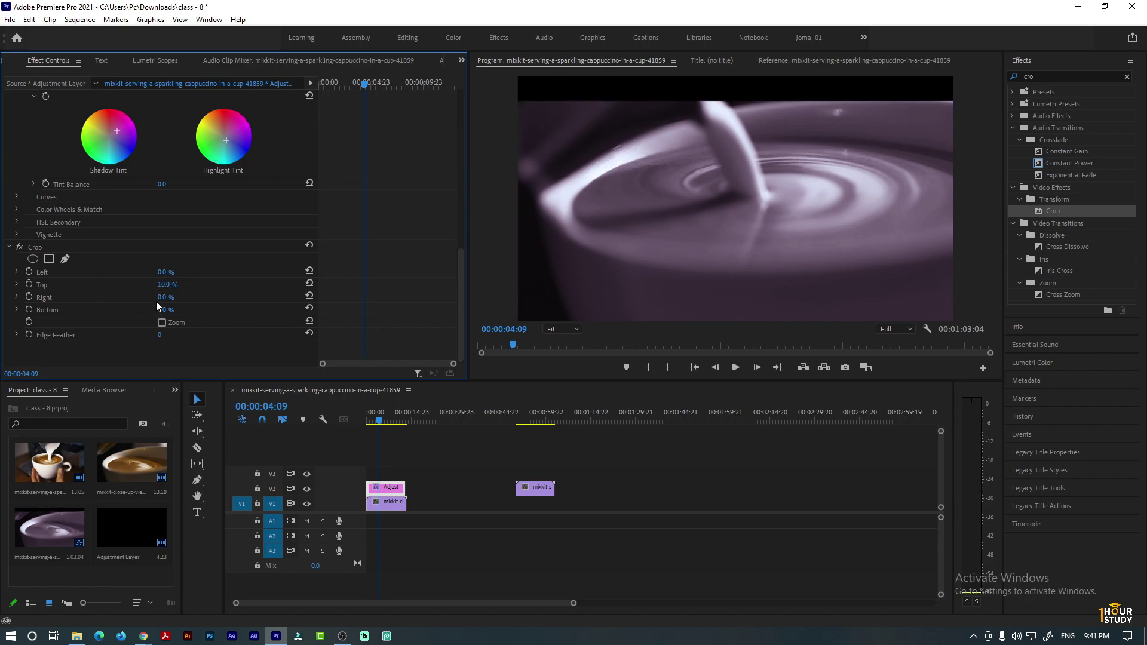
pyautogui.click(158, 308)
pyautogui.write('10')
pyautogui.press('Return')
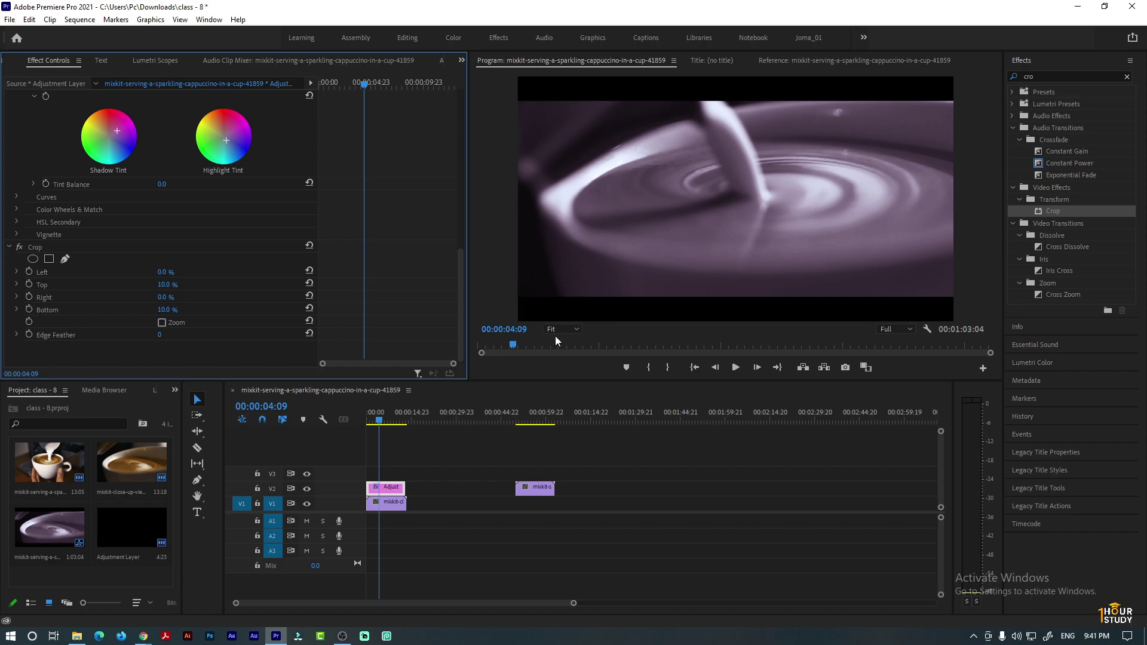
# - Play the sequence to preview the letterbox bands, then return to the start
pyautogui.click(733, 366)
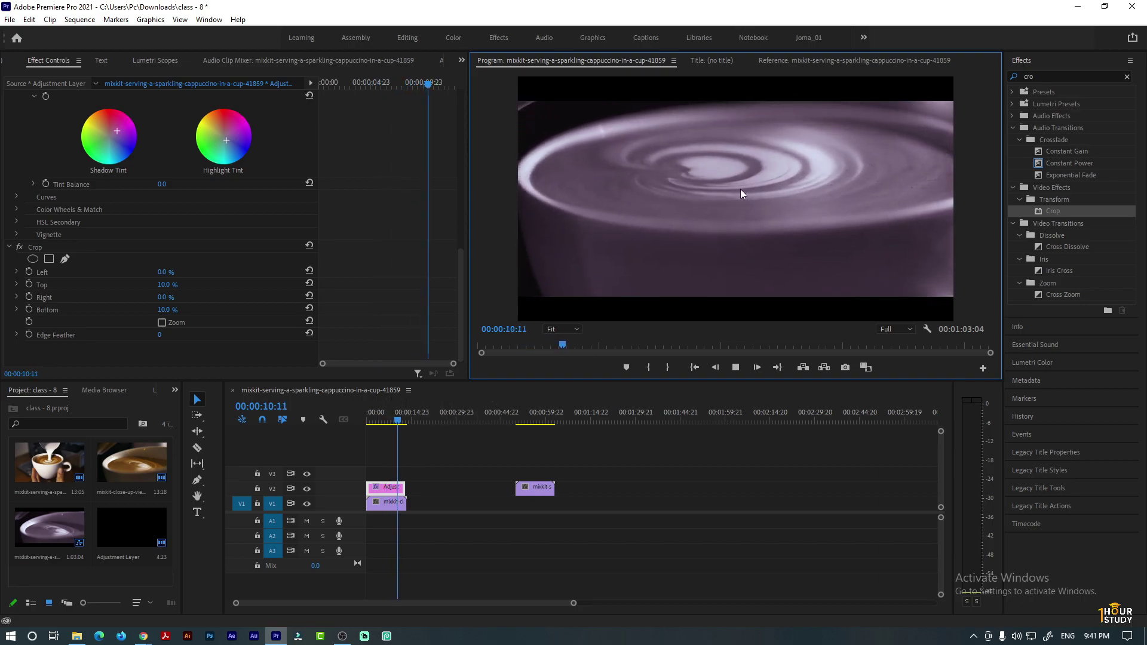
pyautogui.press('space')
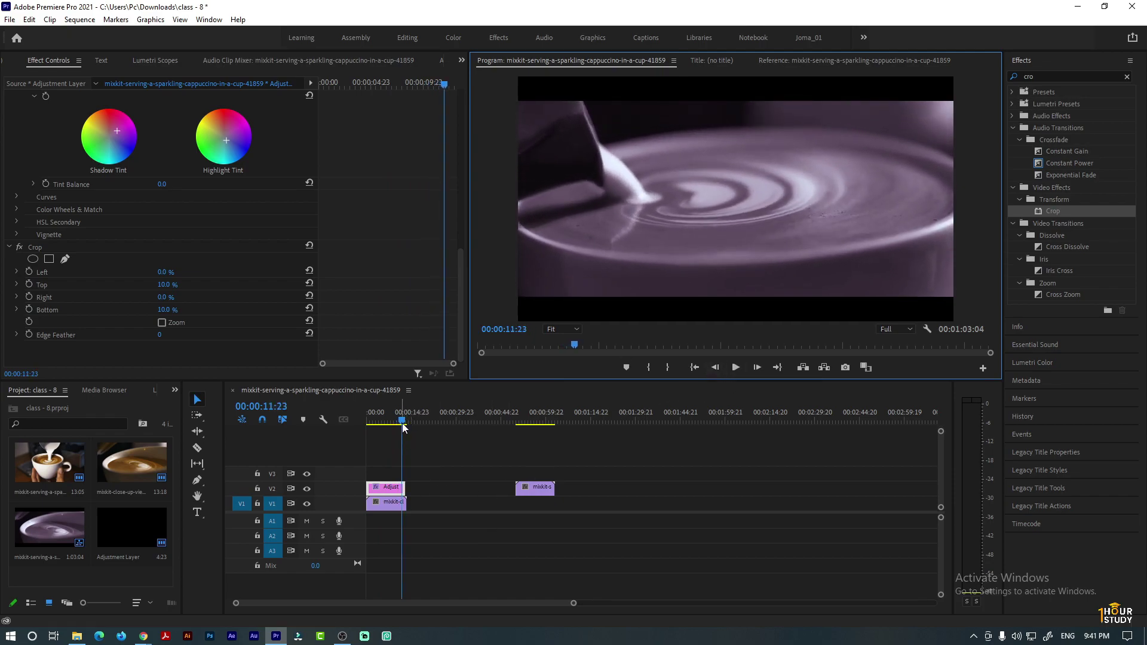
pyautogui.moveTo(403, 422); pyautogui.dragTo(367, 424)
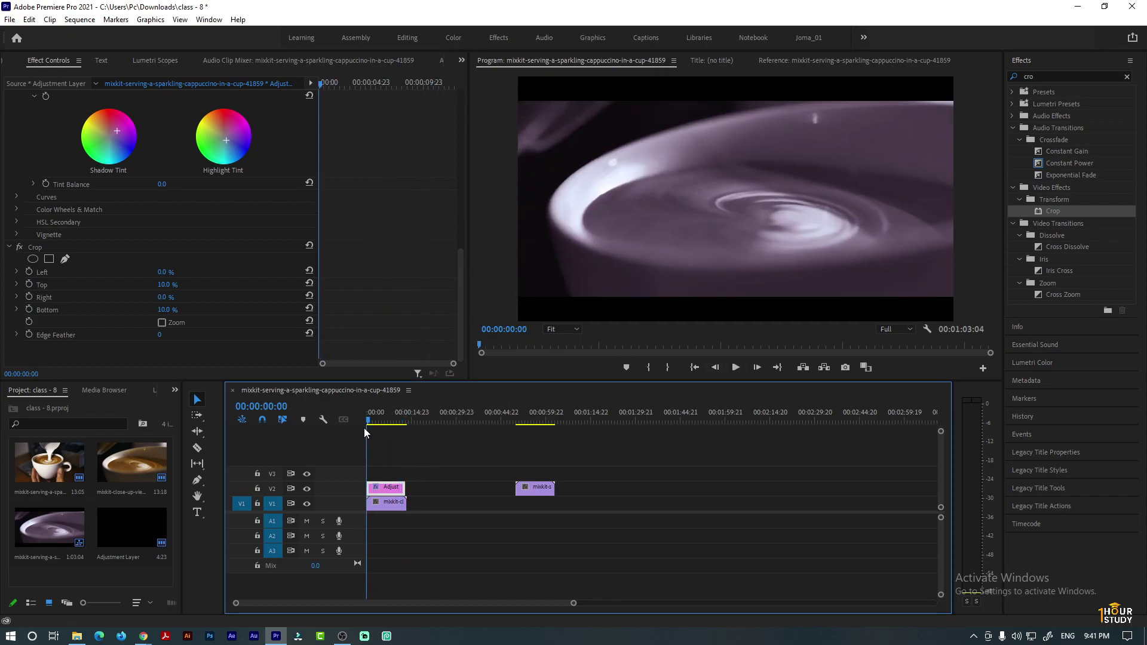
pyautogui.click(735, 367)
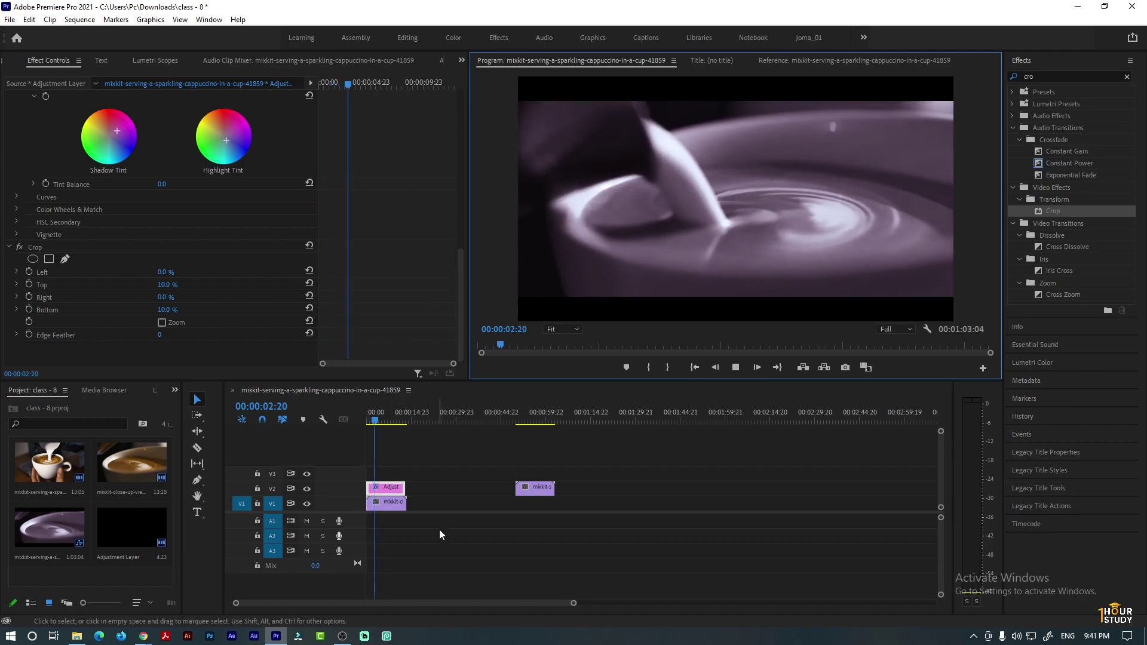
pyautogui.click(735, 367)
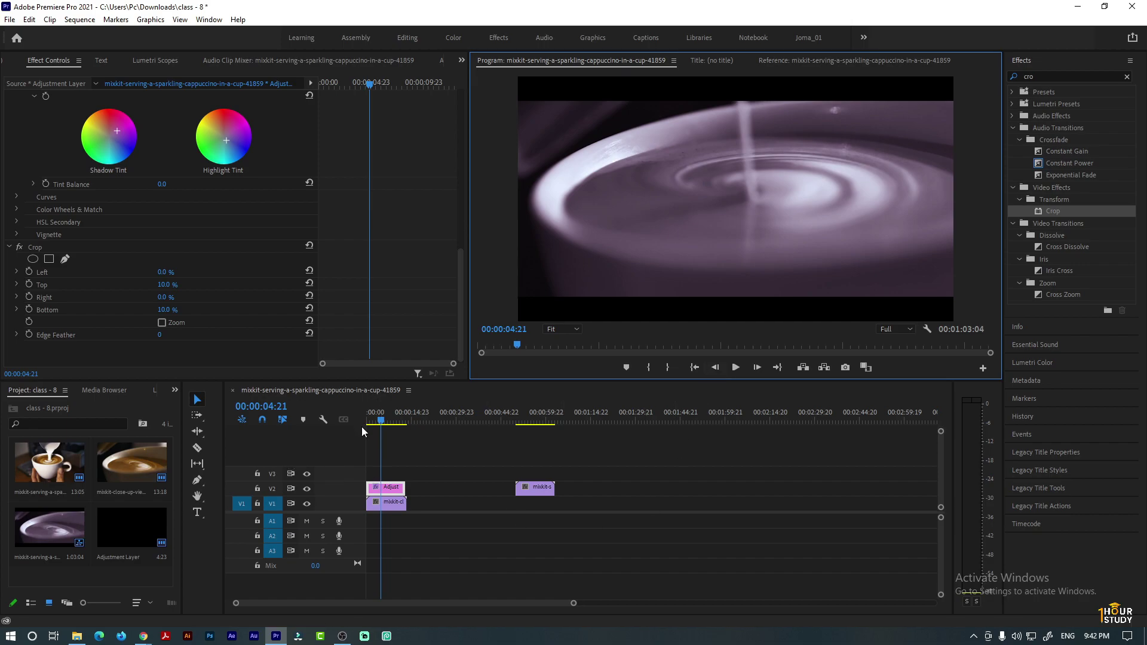
pyautogui.moveTo(378, 422); pyautogui.dragTo(362, 437)
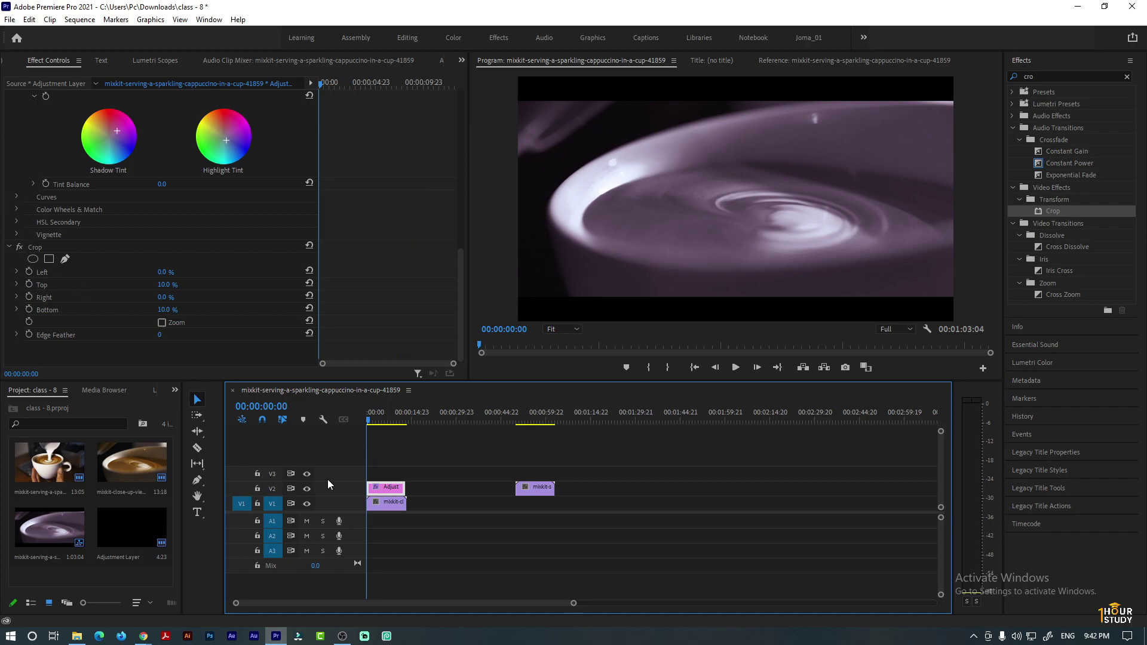
# - Compare the footage with the adjustment layer hidden, then move the close-up clip to about 28 seconds
pyautogui.click(307, 490)
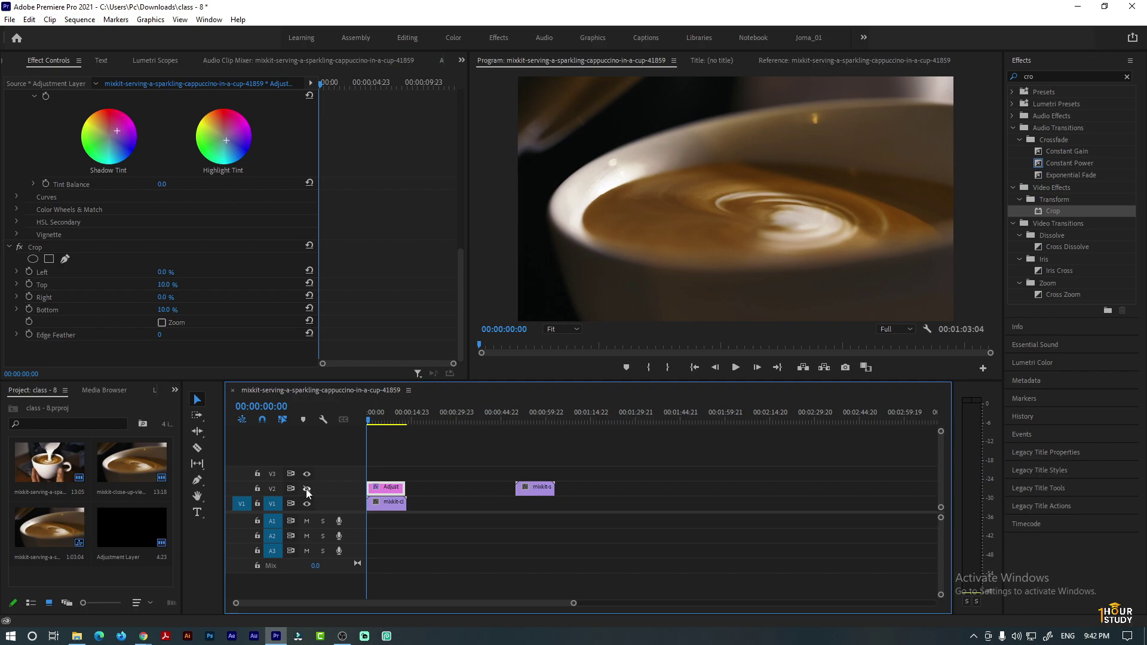
pyautogui.click(307, 488)
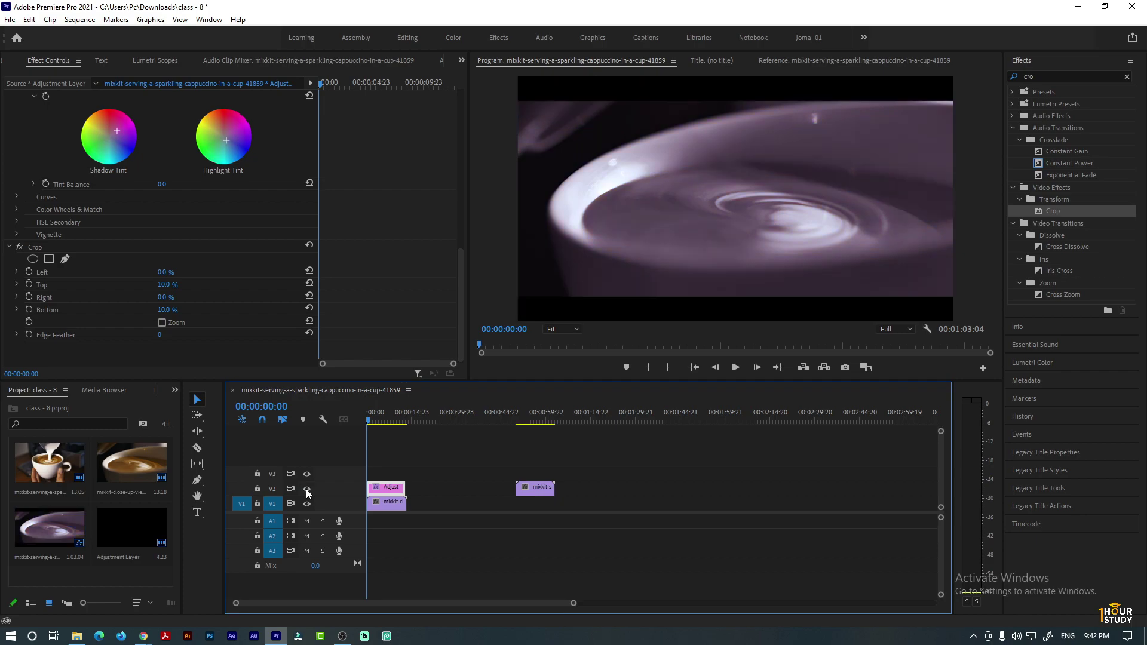
pyautogui.moveTo(402, 501)
pyautogui.mouseDown()
pyautogui.moveTo(489, 485)
pyautogui.moveTo(368, 519)
pyautogui.mouseUp()
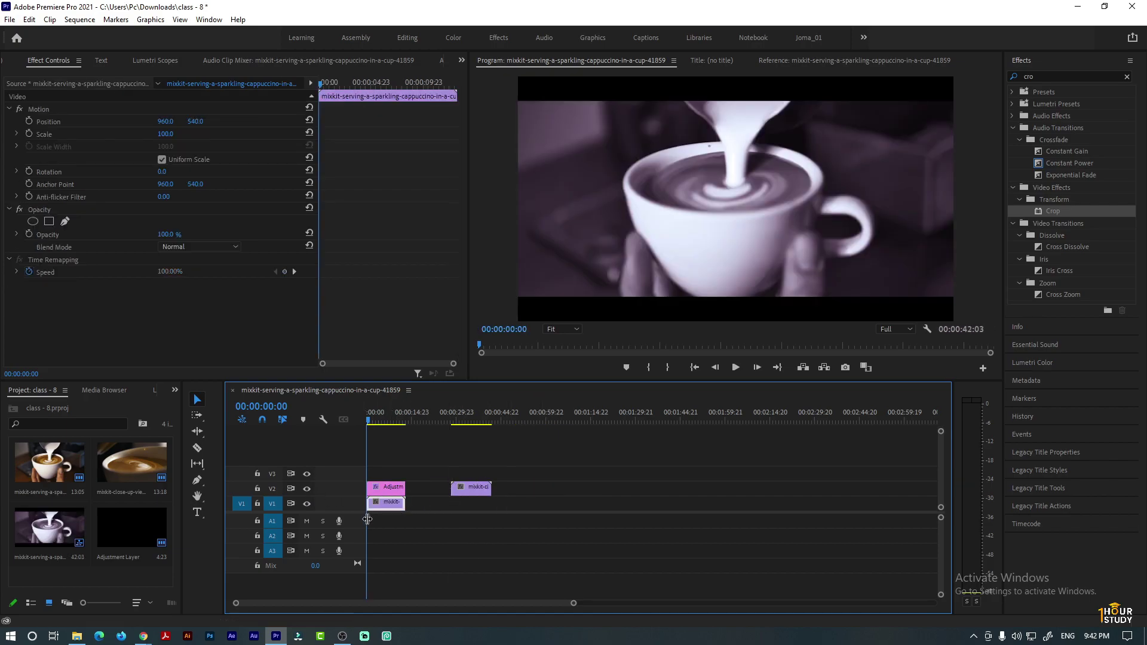
# - Play back the new clip order from the start and select the adjustment layer clip
pyautogui.press('space')
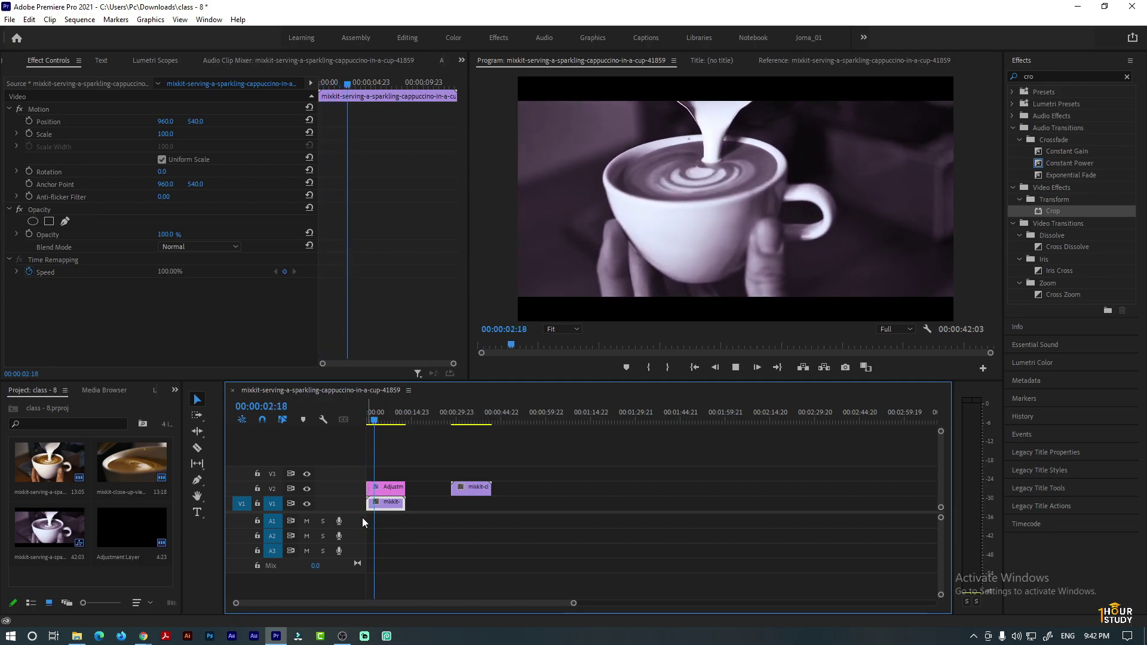
pyautogui.press('space')
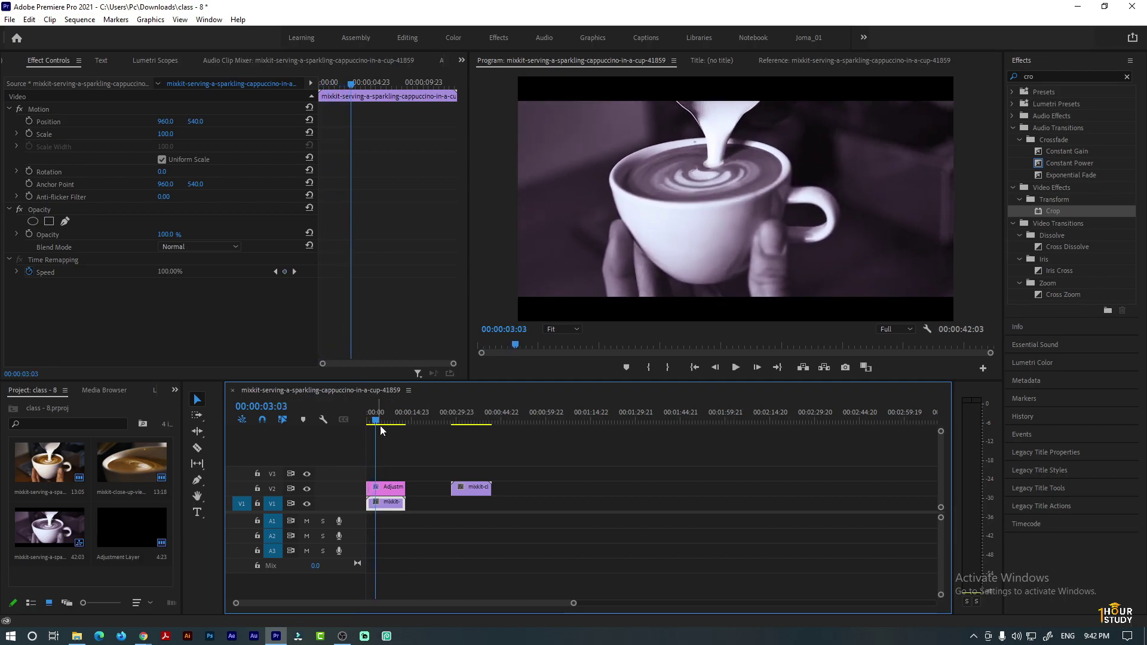
pyautogui.moveTo(375, 426); pyautogui.dragTo(360, 432)
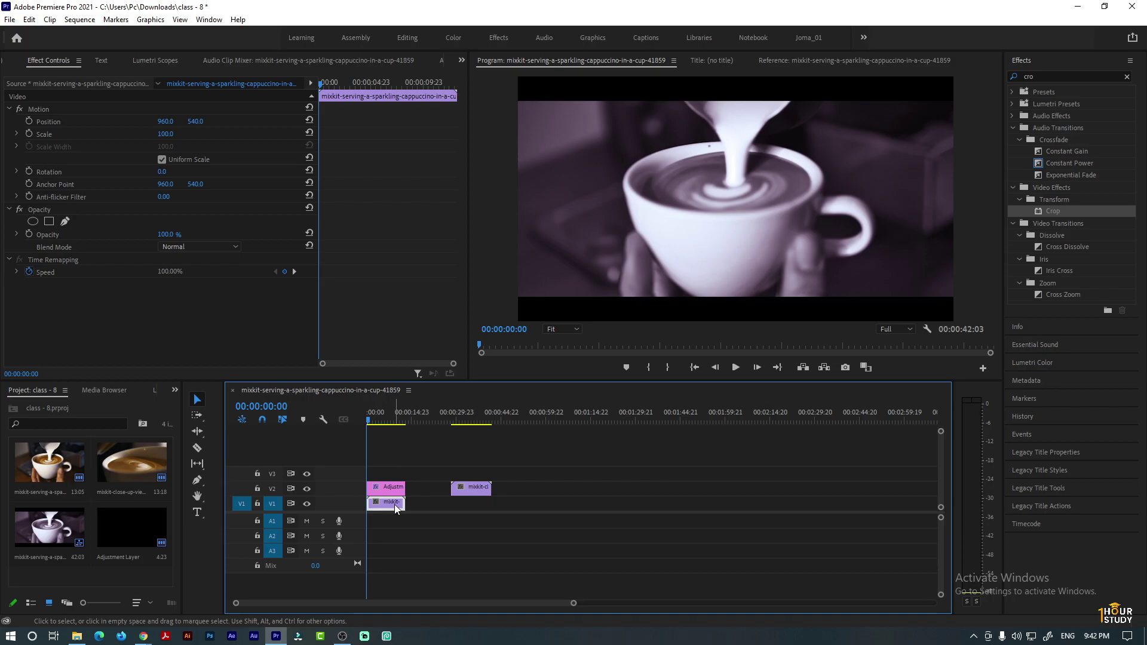
pyautogui.moveTo(394, 504)
pyautogui.mouseDown()
pyautogui.moveTo(532, 496)
pyautogui.moveTo(394, 504)
pyautogui.mouseUp()
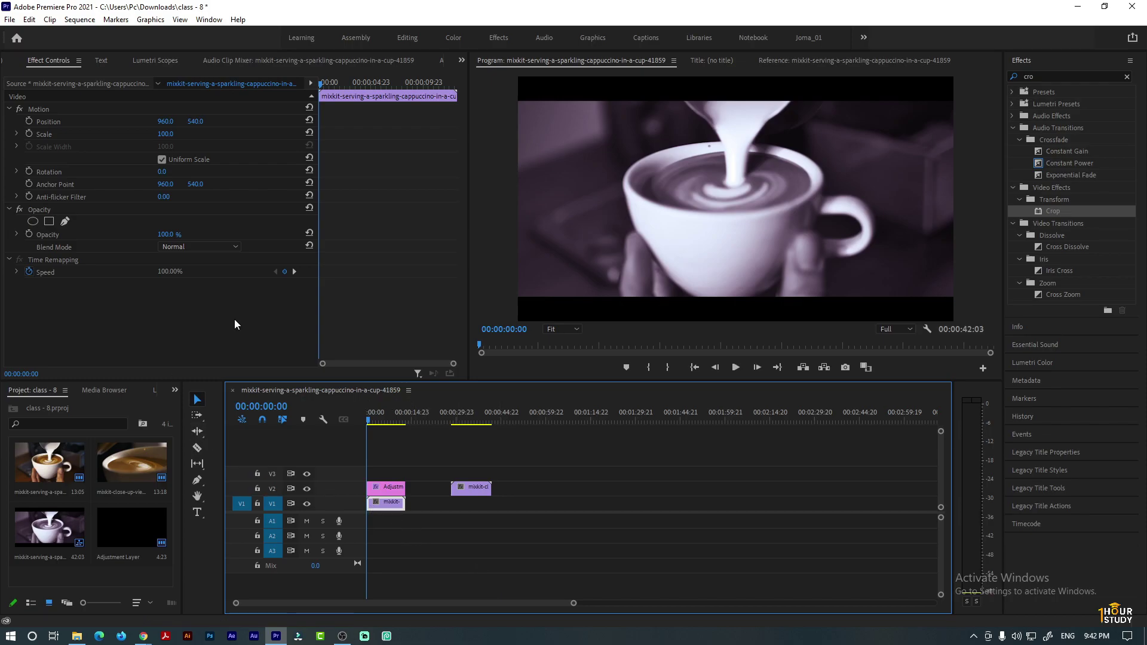
pyautogui.click(387, 488)
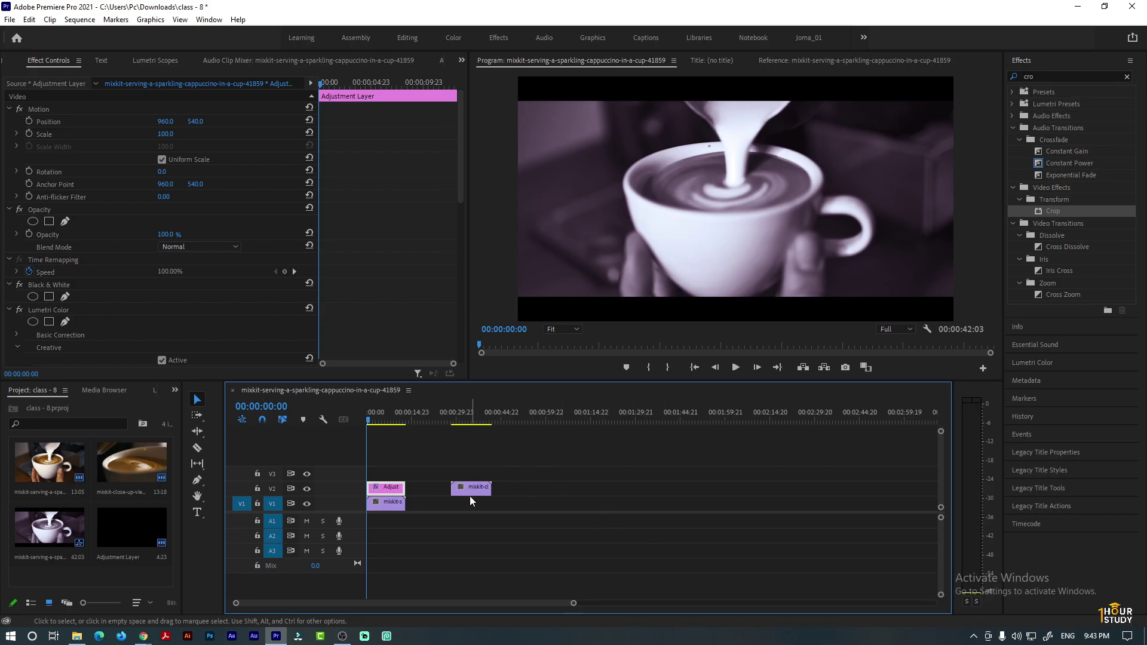
# - Move the tinted cup clip and its adjustment layer to just past one minute
pyautogui.press('space')
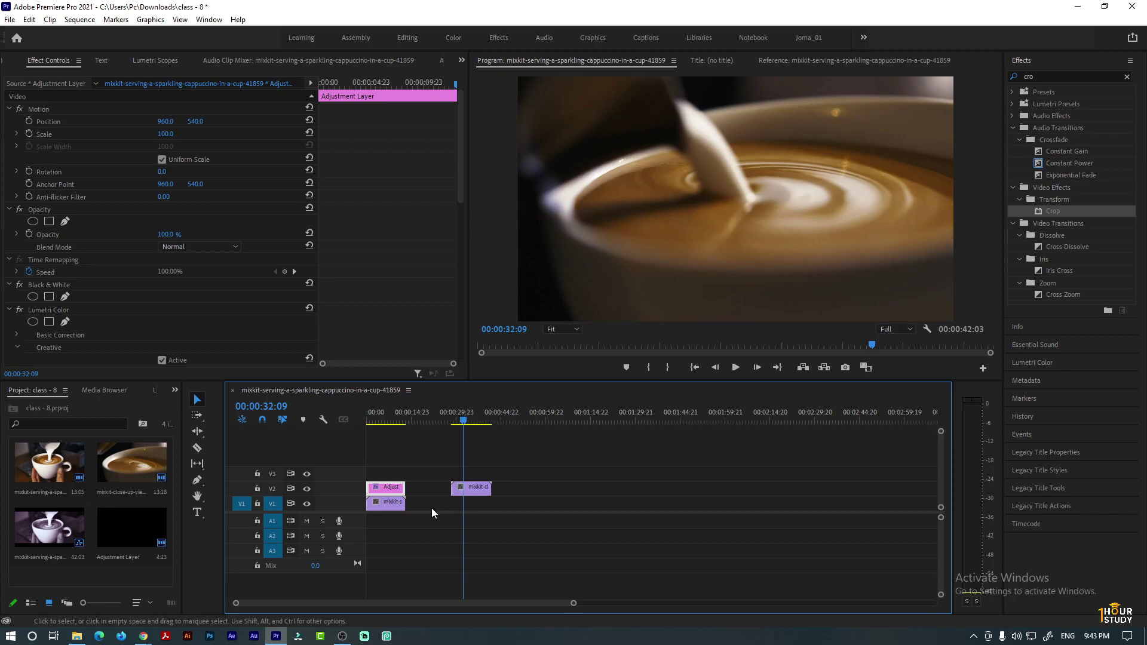
pyautogui.moveTo(421, 506)
pyautogui.mouseDown()
pyautogui.moveTo(392, 490)
pyautogui.moveTo(588, 490)
pyautogui.mouseUp()
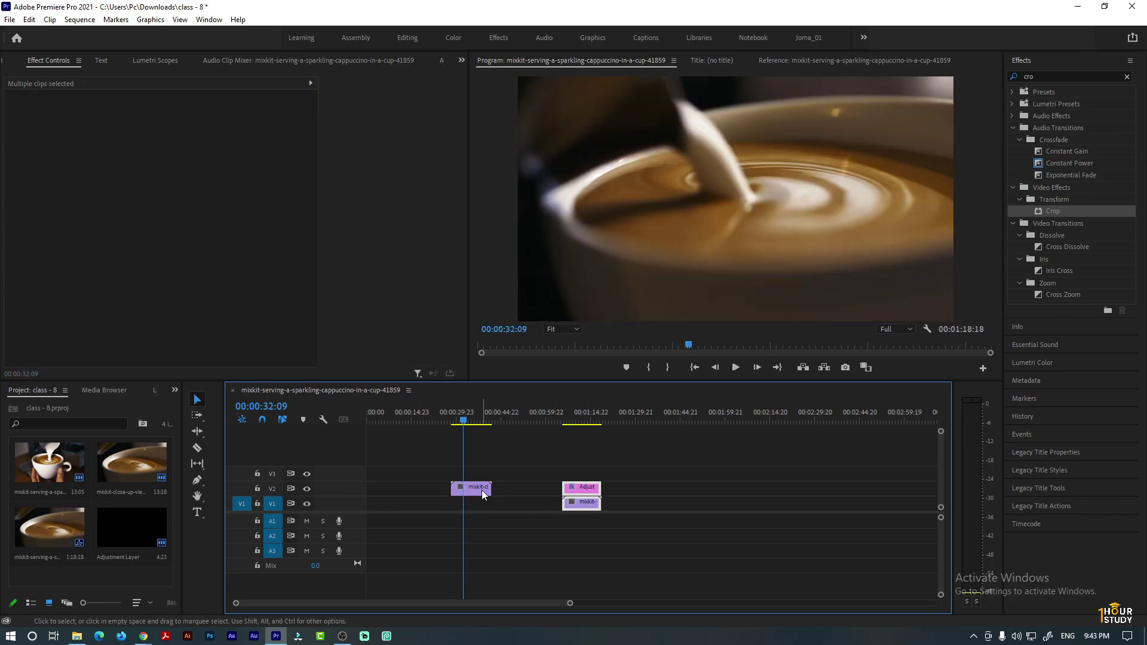
pyautogui.moveTo(482, 490); pyautogui.dragTo(395, 490)
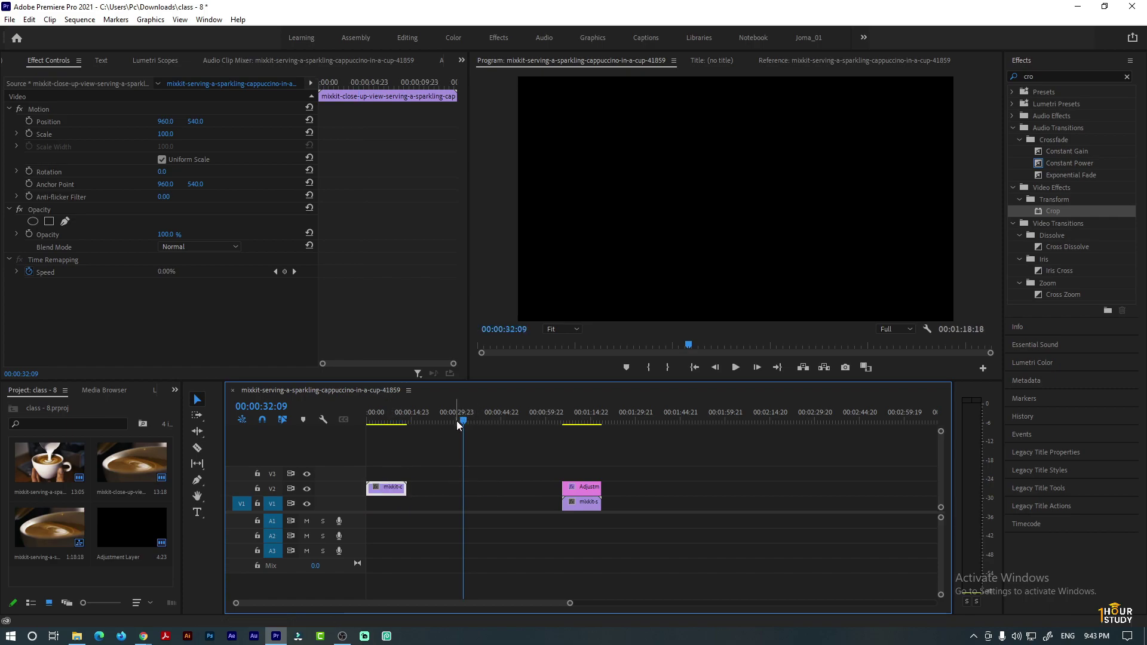
# - Play the sequence from the start to check the close-up opening, then rewind
pyautogui.moveTo(460, 422); pyautogui.dragTo(347, 439)
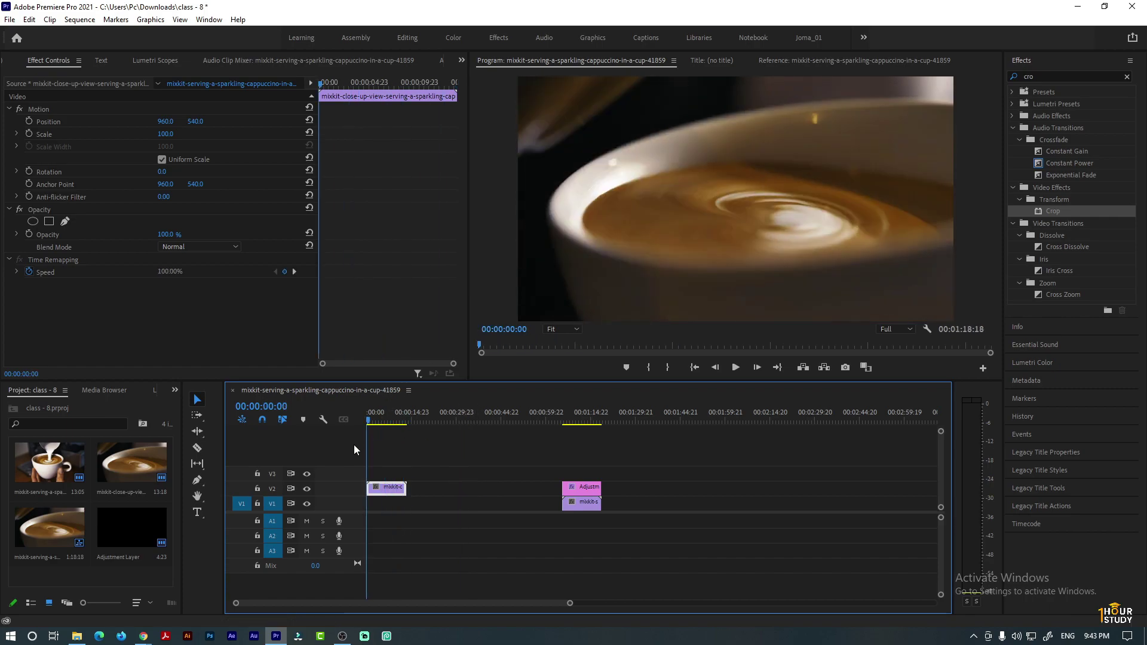
pyautogui.click(736, 369)
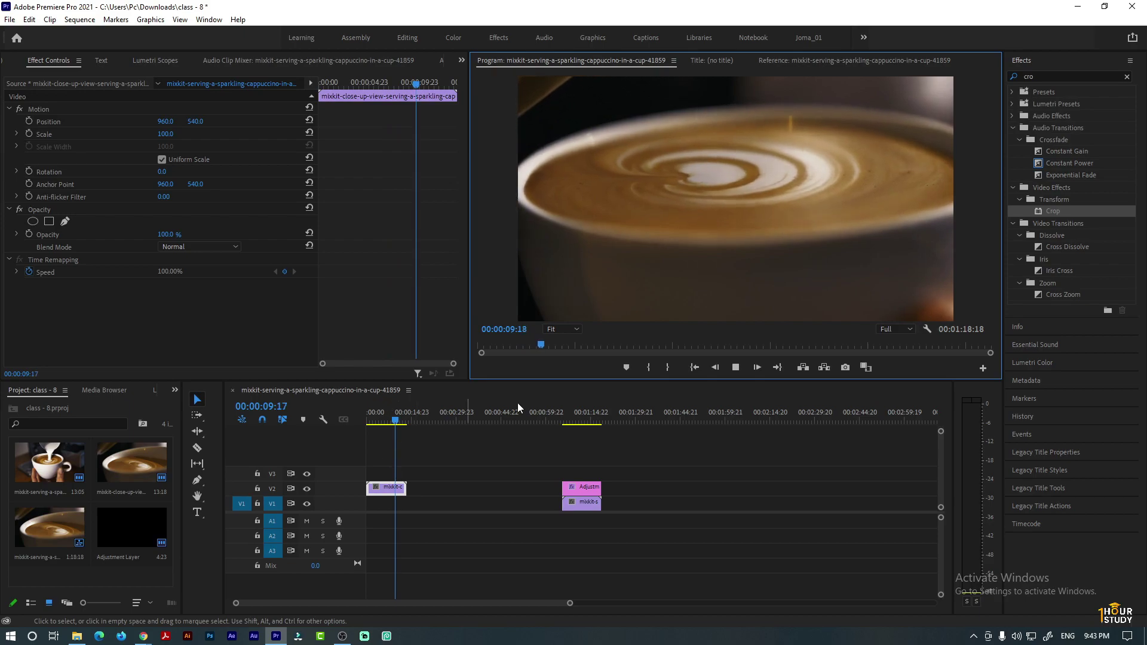
pyautogui.click(741, 370)
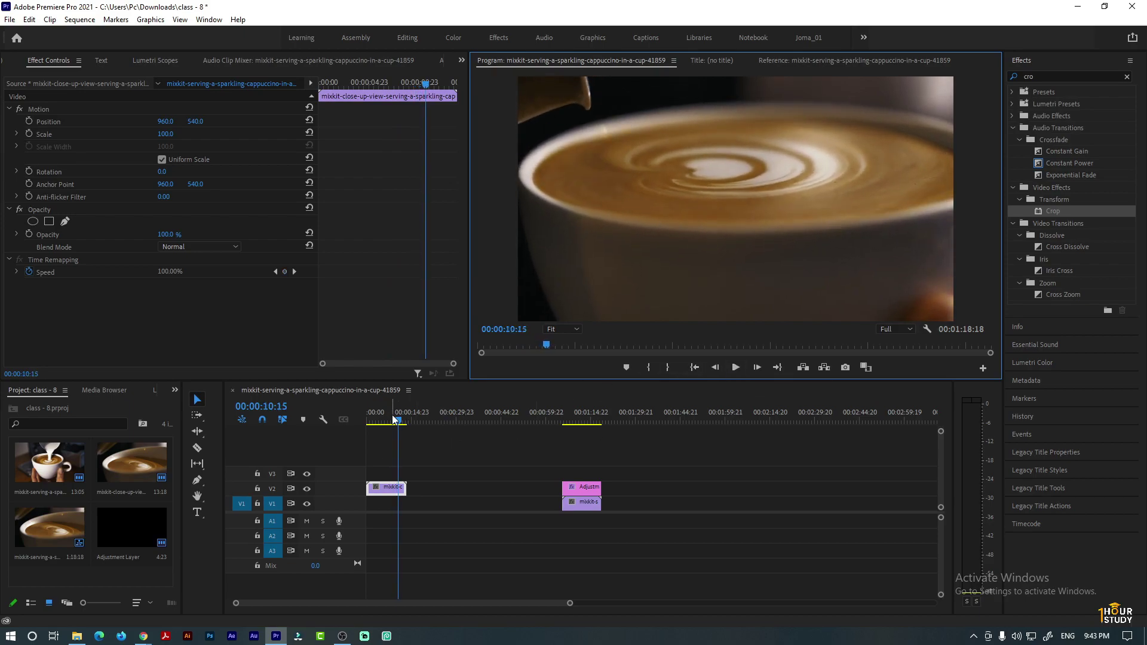
pyautogui.moveTo(399, 422); pyautogui.dragTo(310, 435)
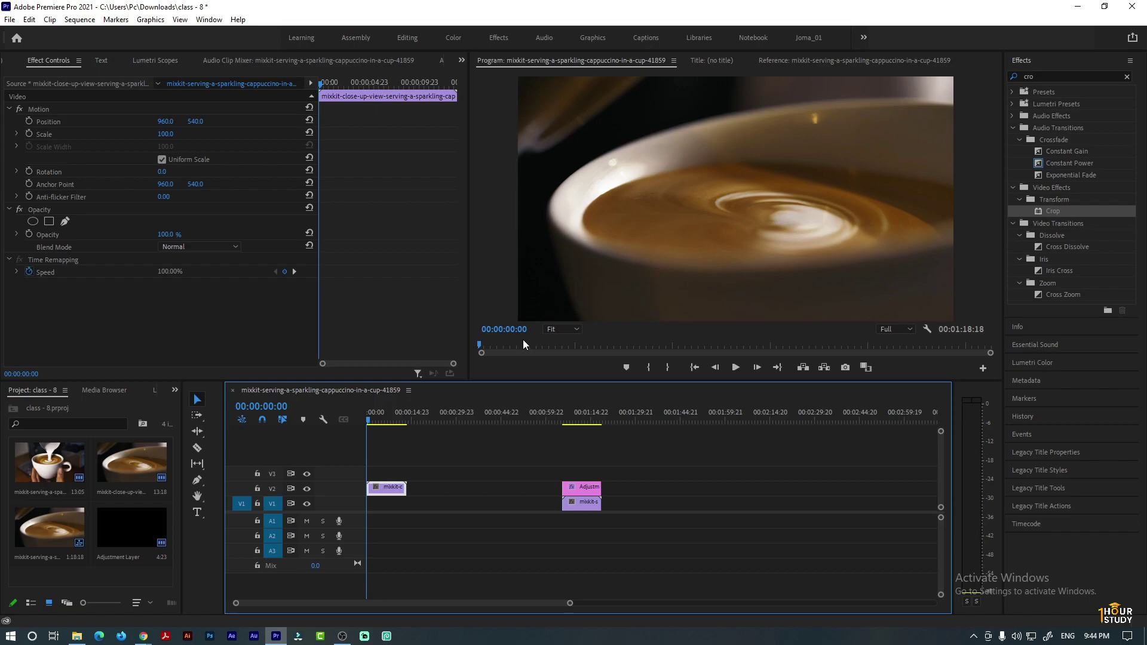
pyautogui.press('space')
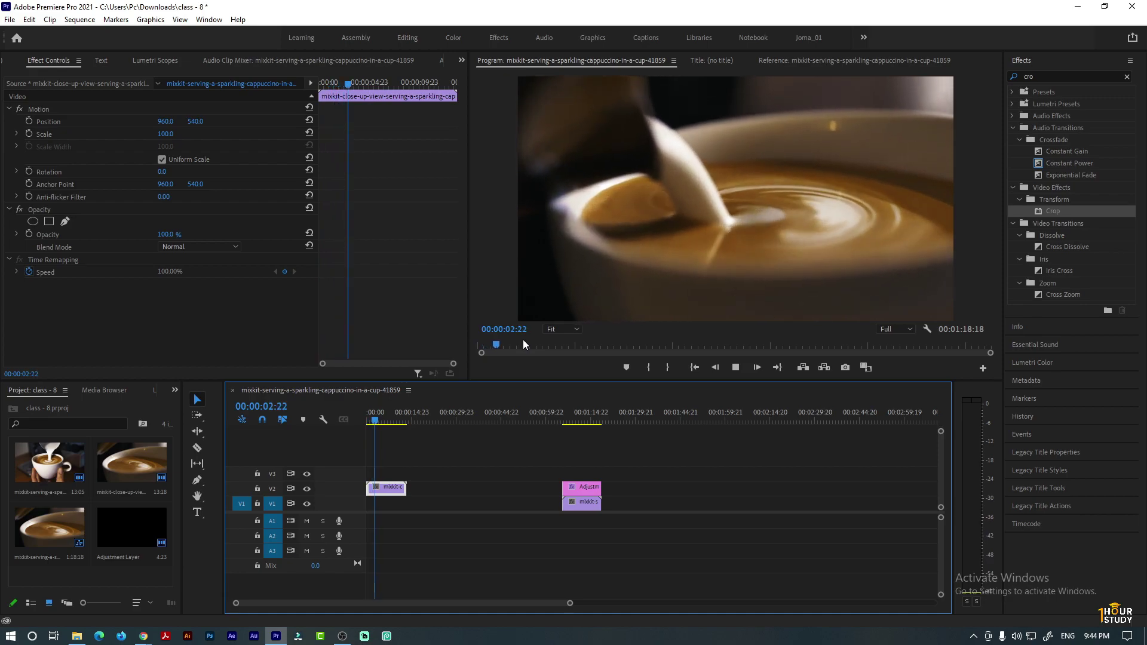
pyautogui.press('space')
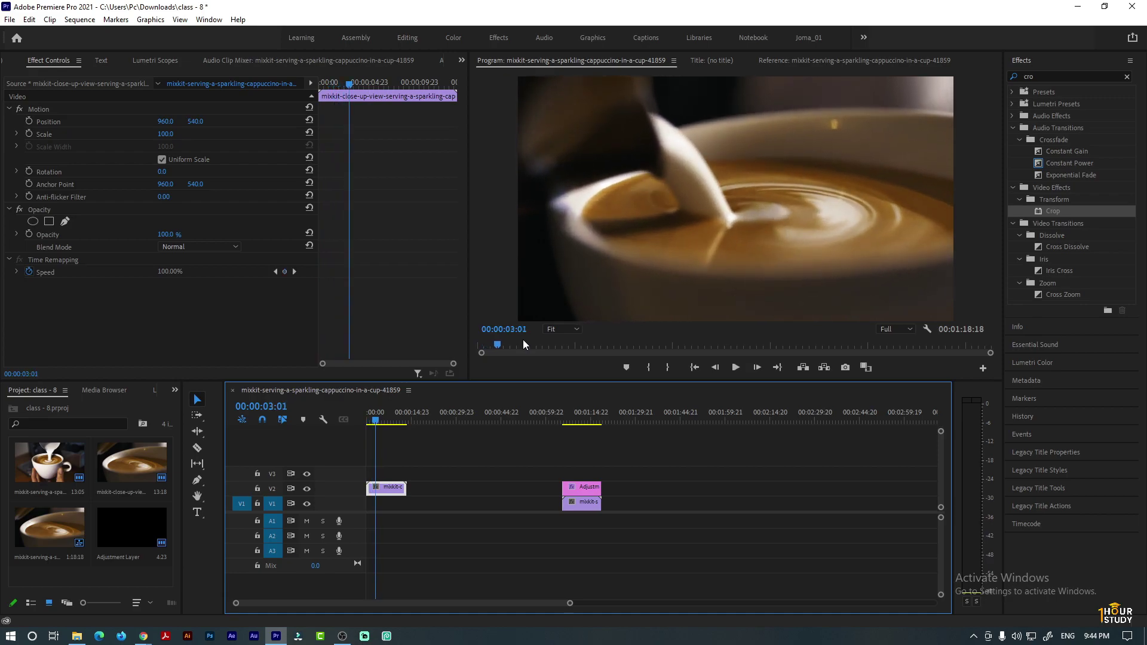
pyautogui.click(366, 421)
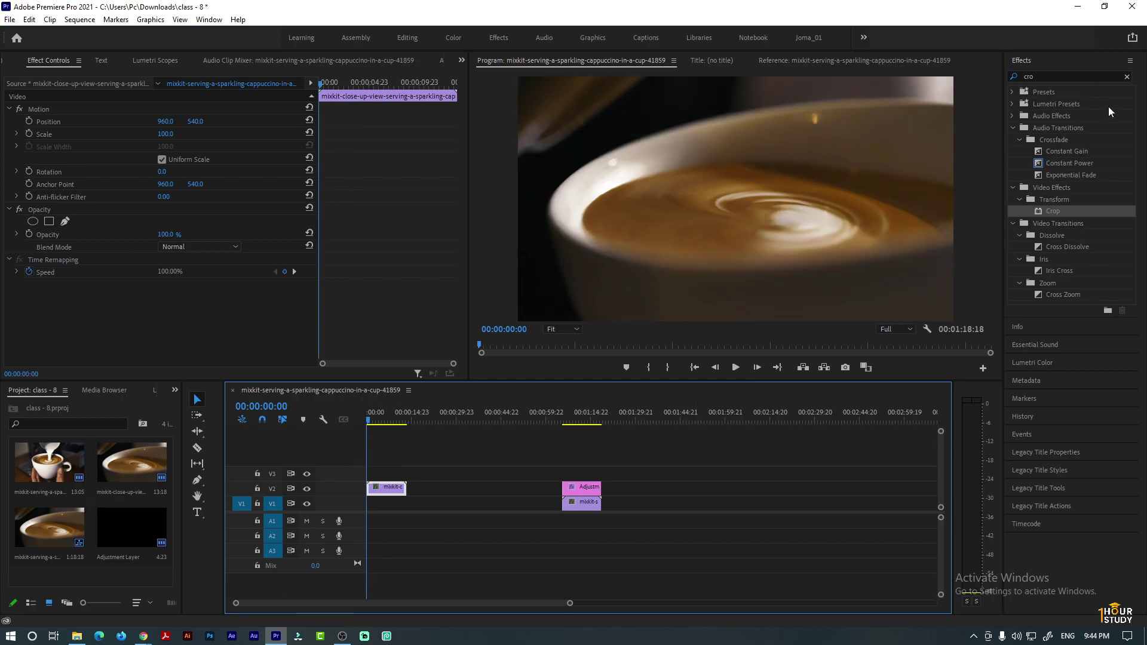
# - Apply Warp Stabilizer to the opening close-up clip and analyse it at Smooth Motion, 50% smoothness
pyautogui.click(1128, 78)
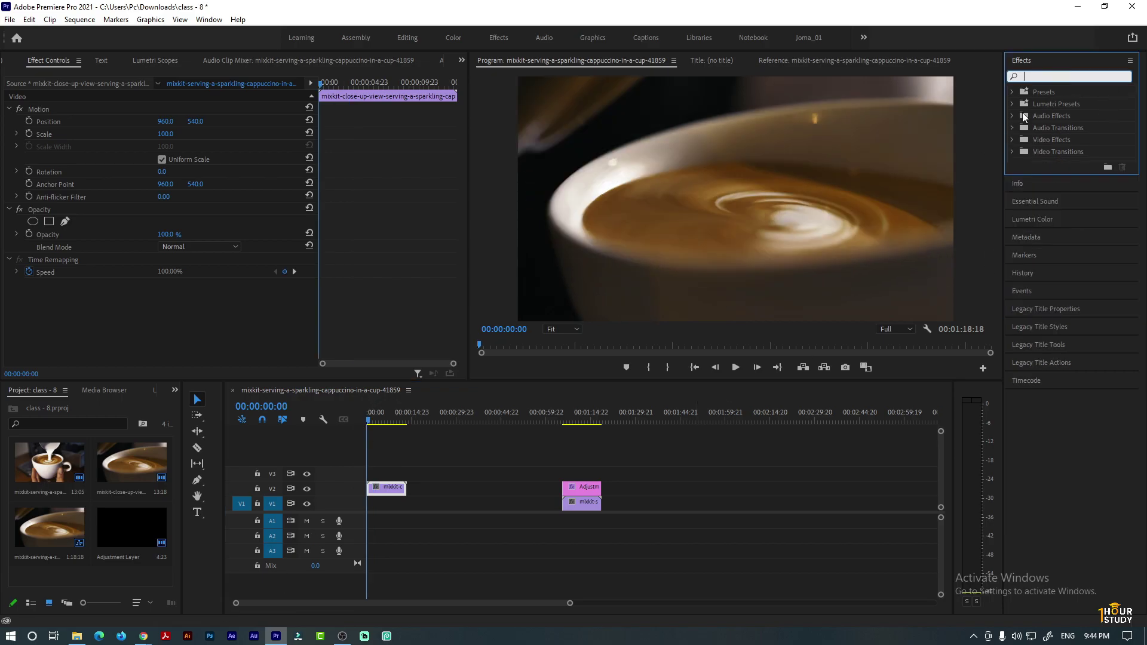
pyautogui.write('warp')
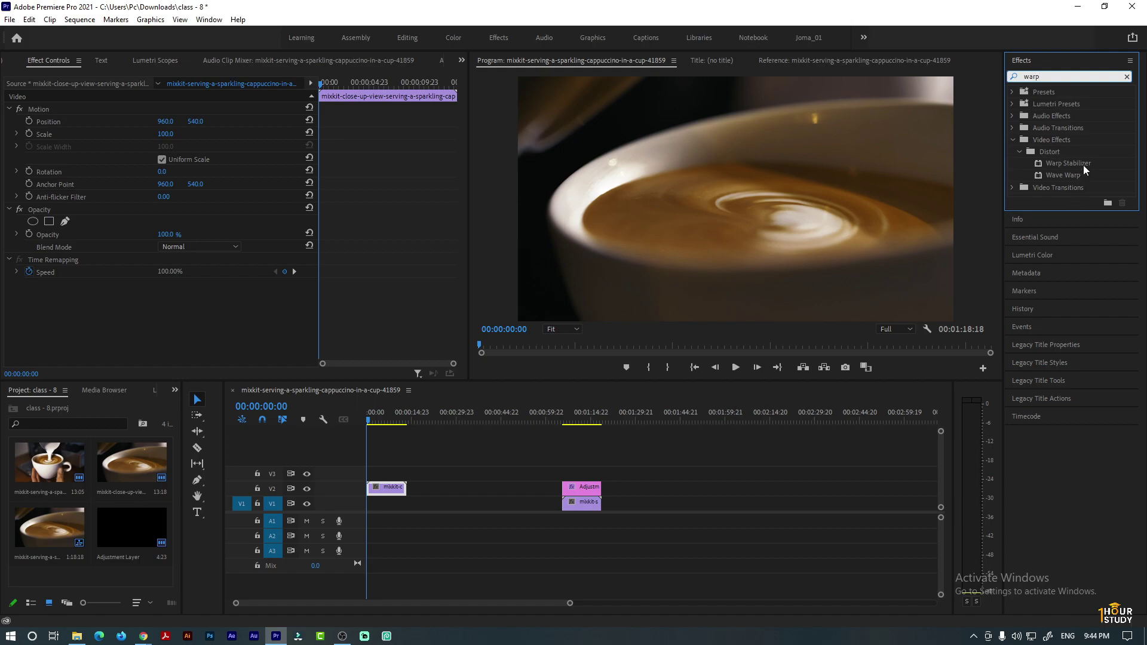
pyautogui.moveTo(1084, 165); pyautogui.dragTo(388, 490)
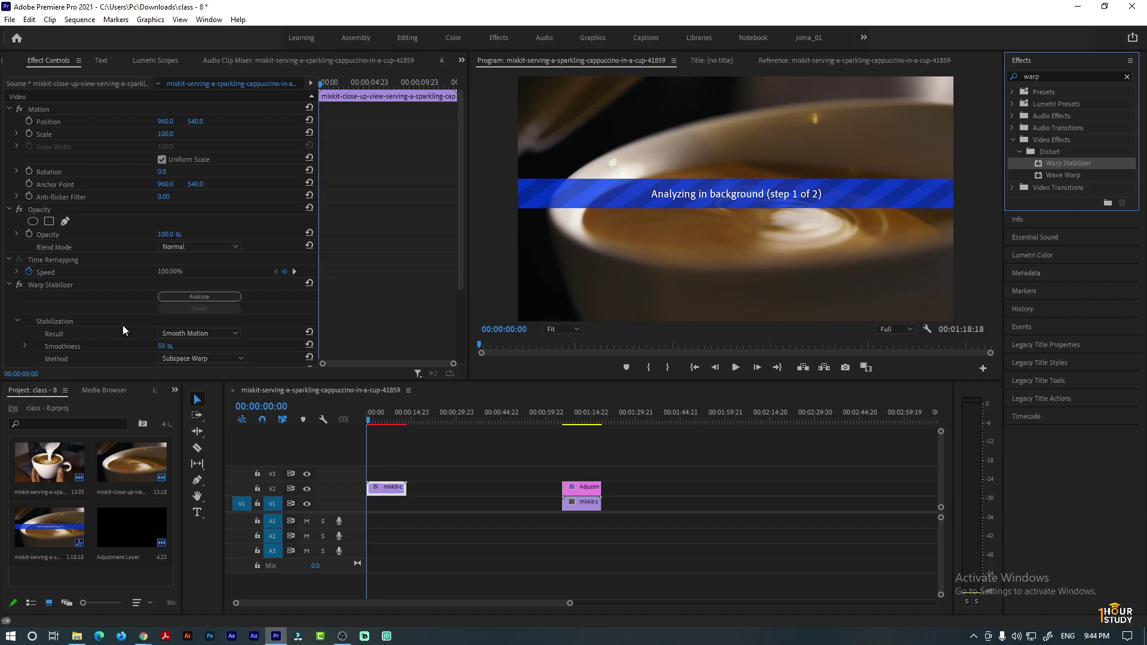
pyautogui.click(216, 298)
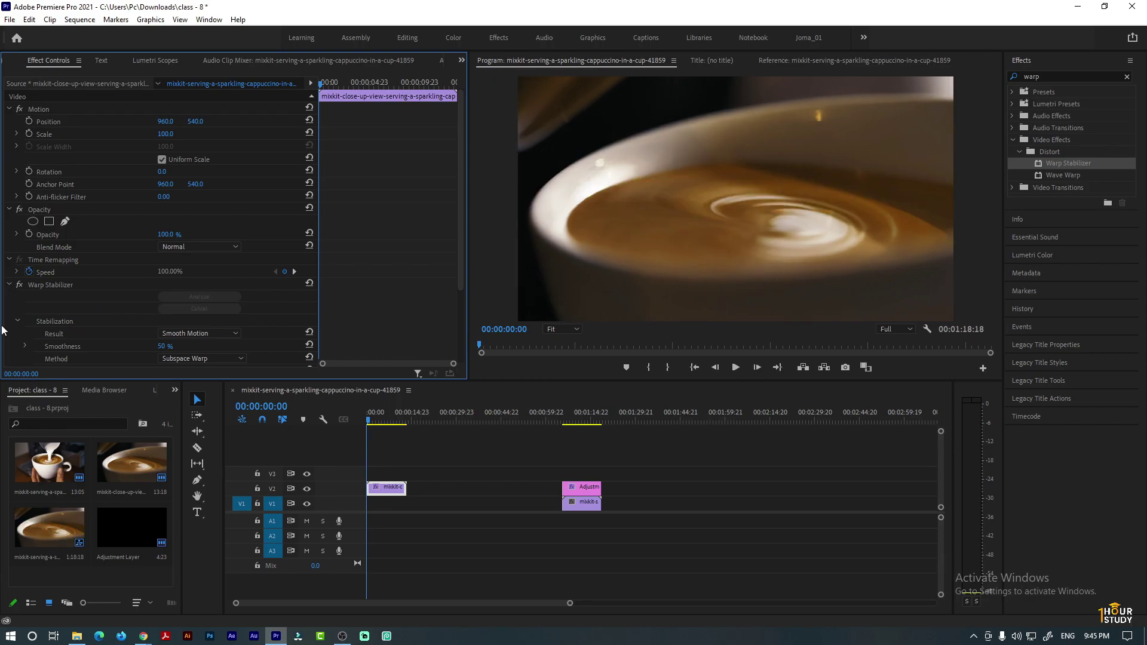
# - Load the close-up clip in the Source Monitor and compare it with the sequence, rewinding both
pyautogui.press('space')
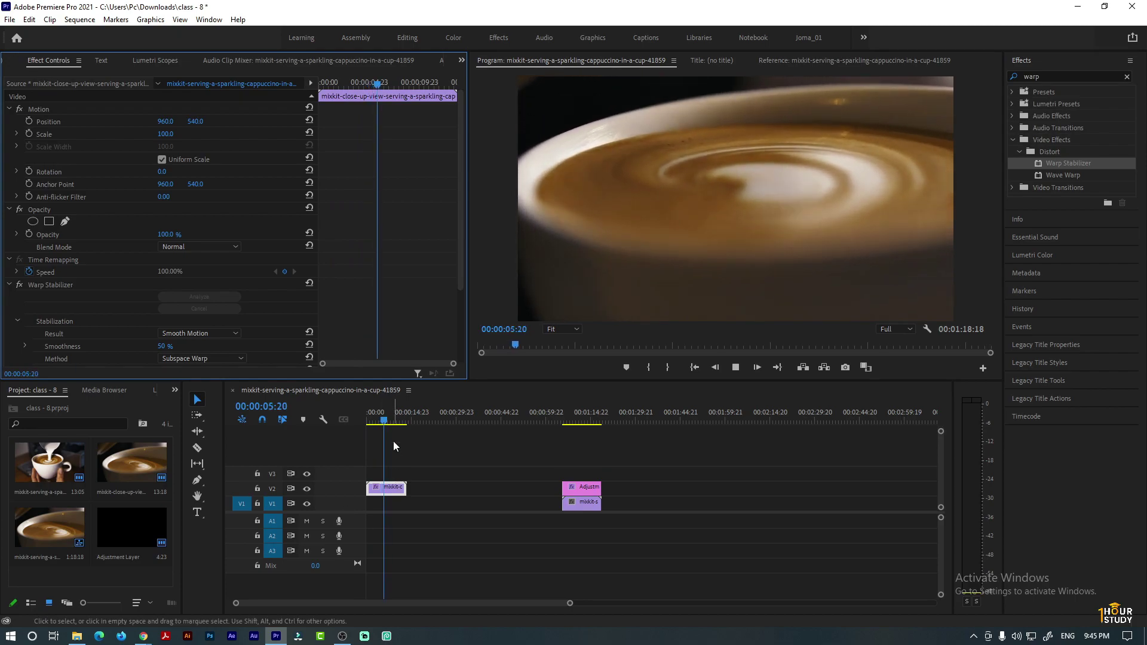
pyautogui.click(343, 438)
pyautogui.press('Home')
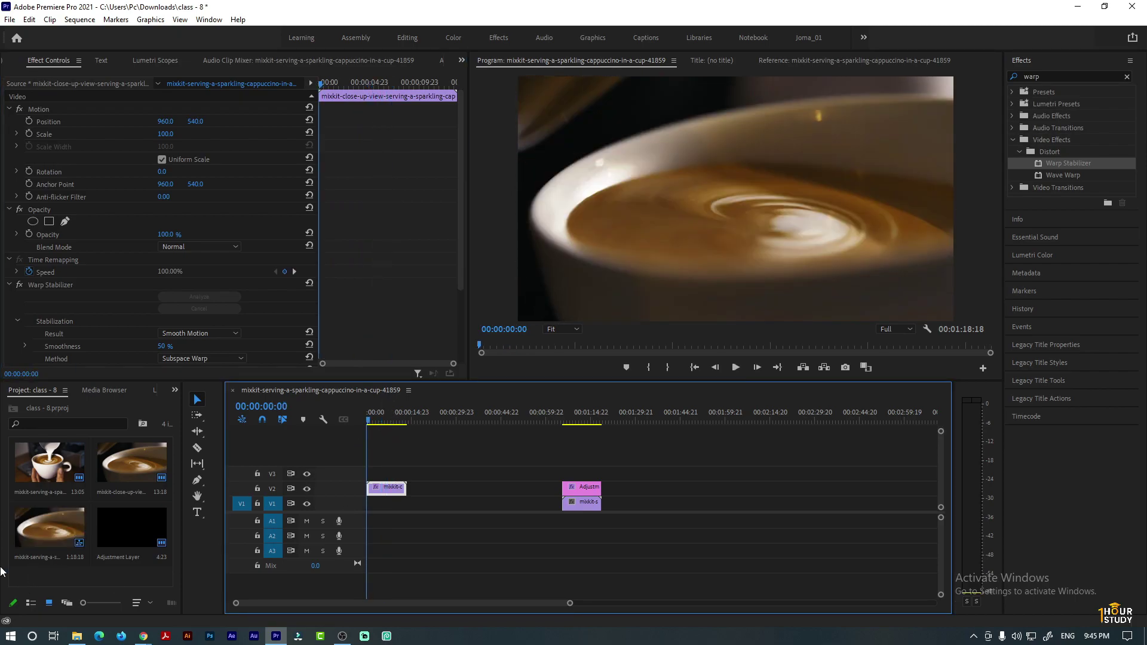
pyautogui.doubleClick(131, 461)
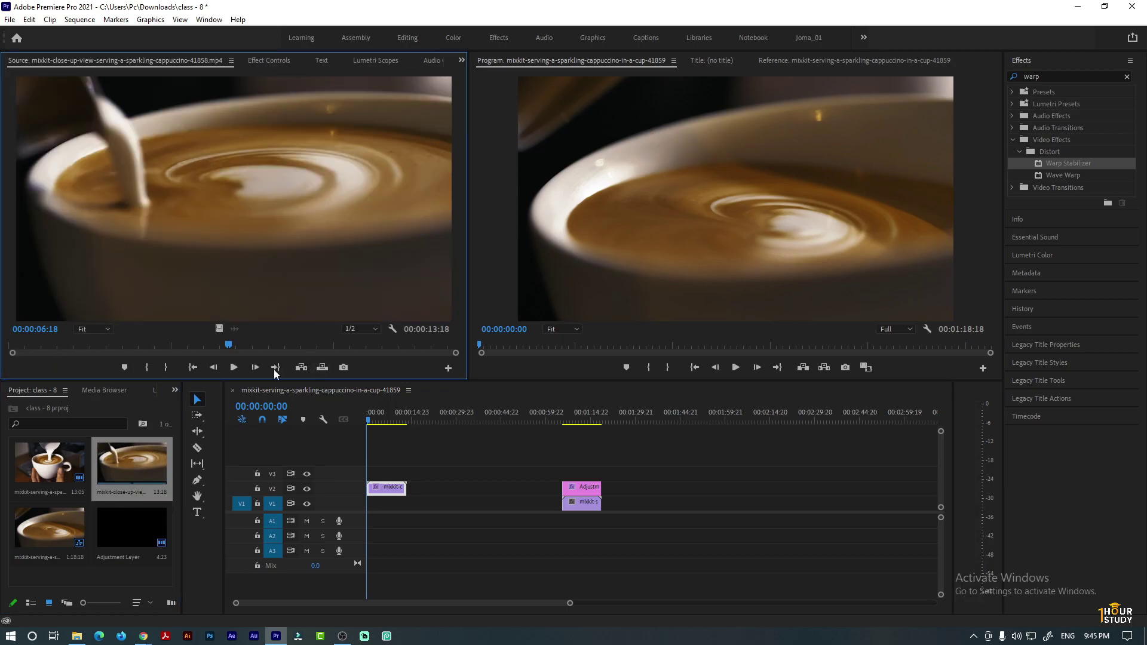
pyautogui.click(233, 369)
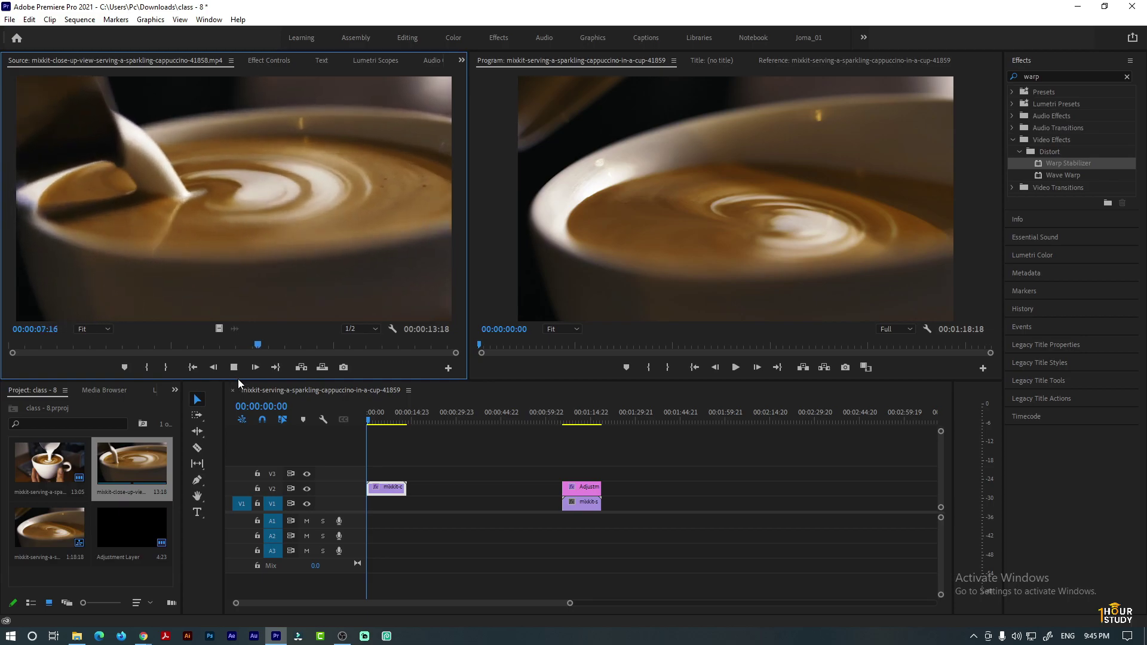
pyautogui.click(734, 369)
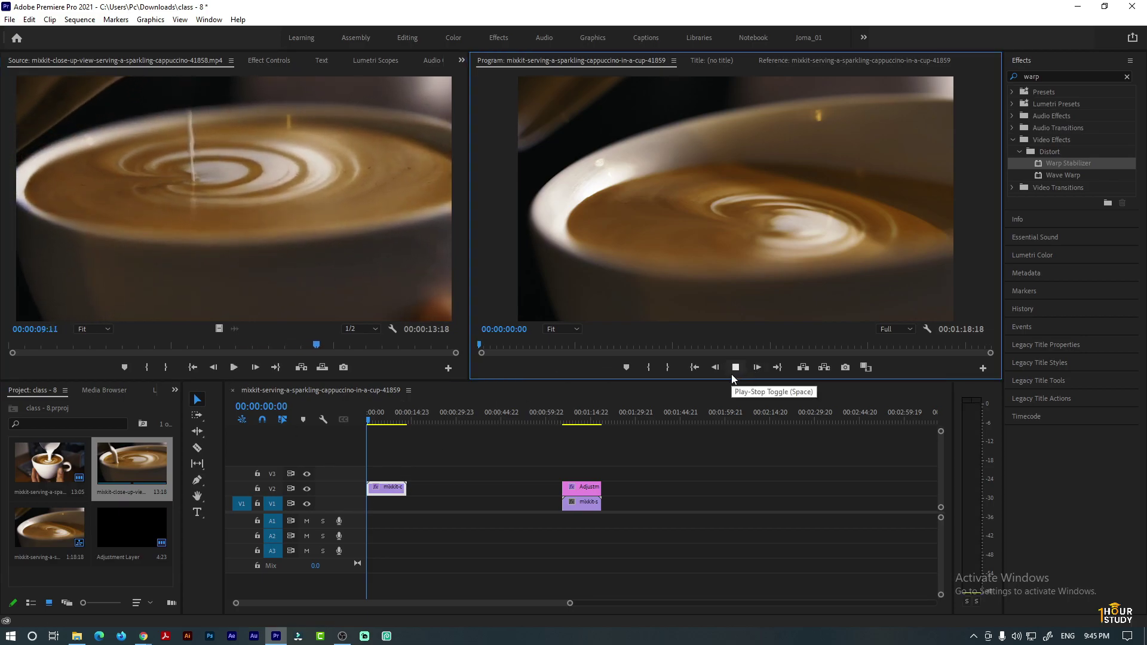
pyautogui.click(233, 369)
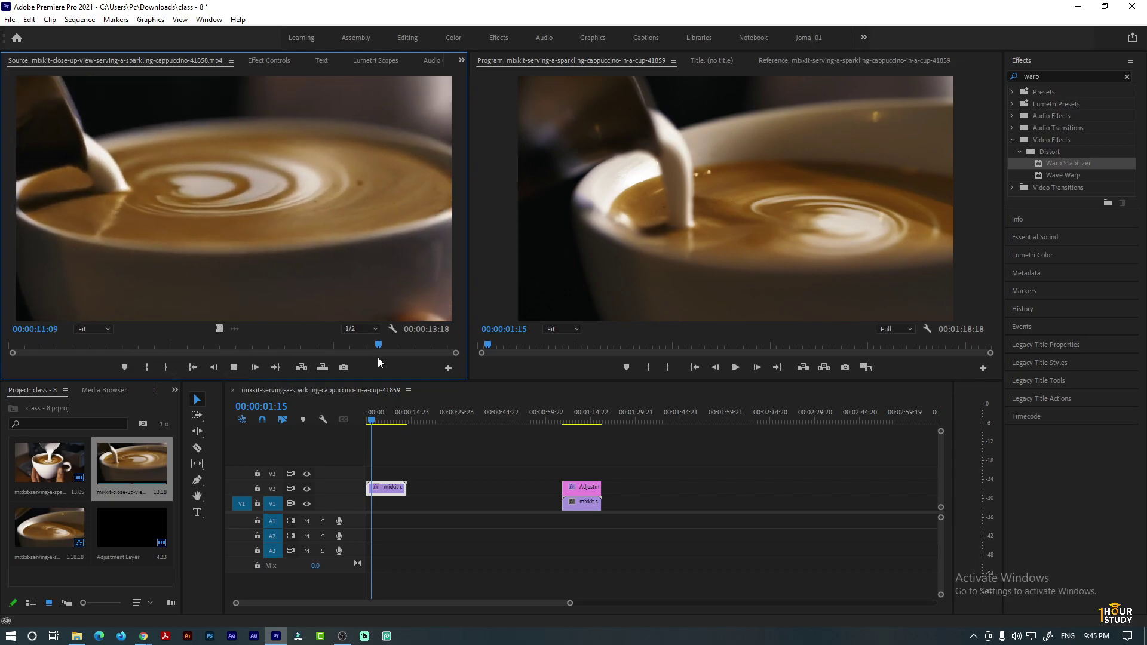
pyautogui.click(406, 345)
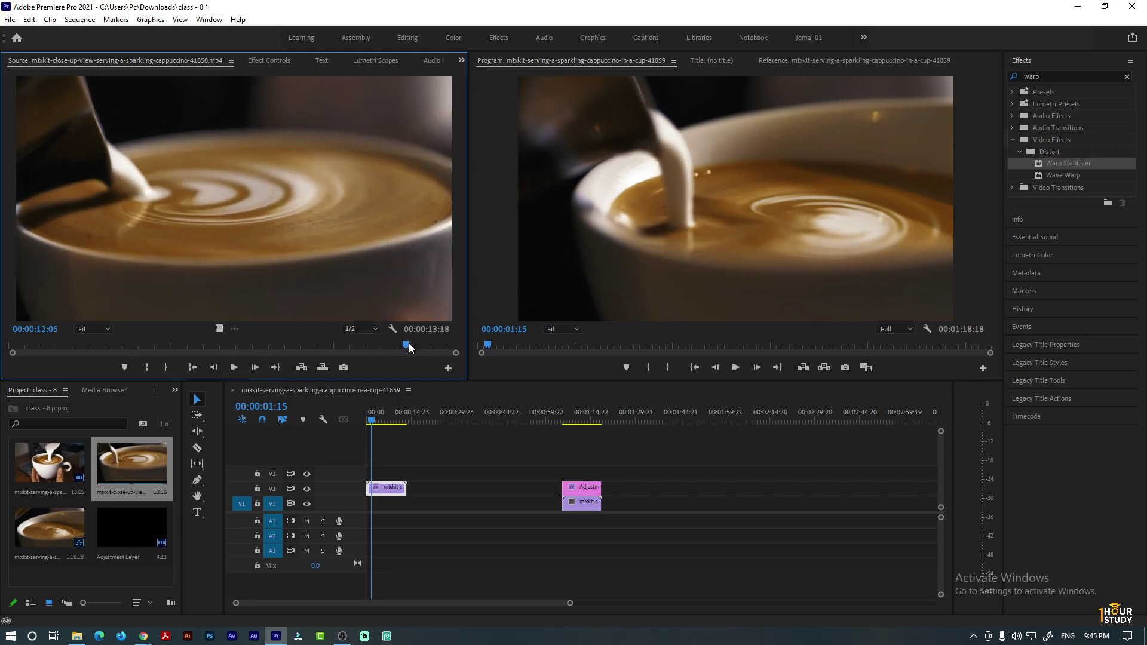
pyautogui.moveTo(409, 342); pyautogui.dragTo(10, 345)
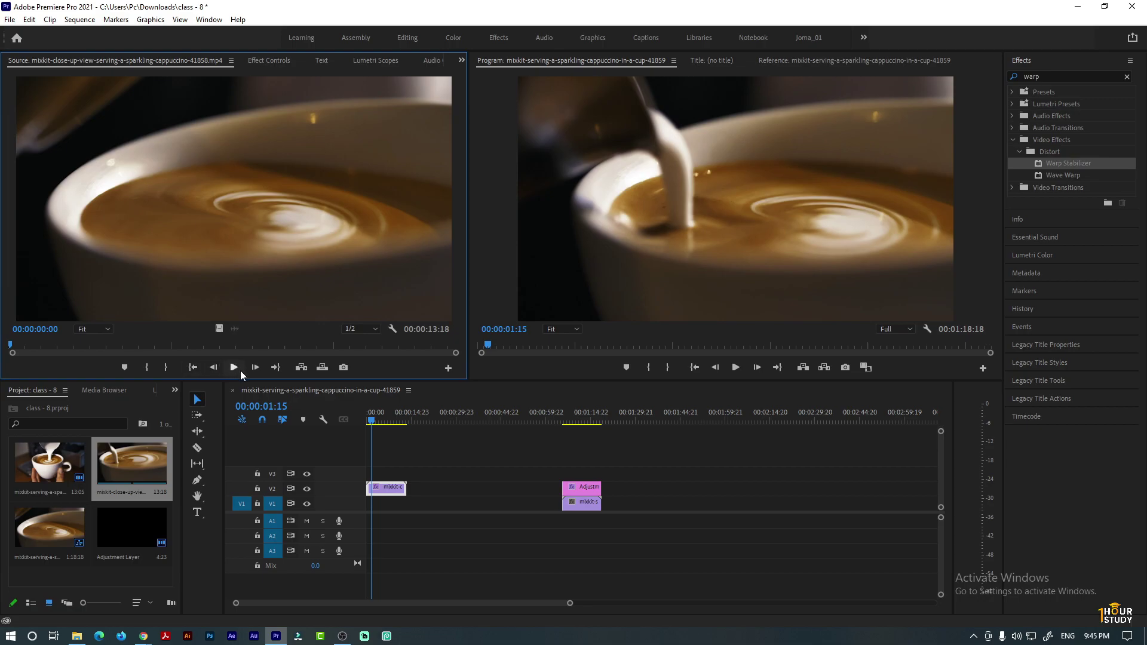
pyautogui.moveTo(492, 343); pyautogui.dragTo(467, 346)
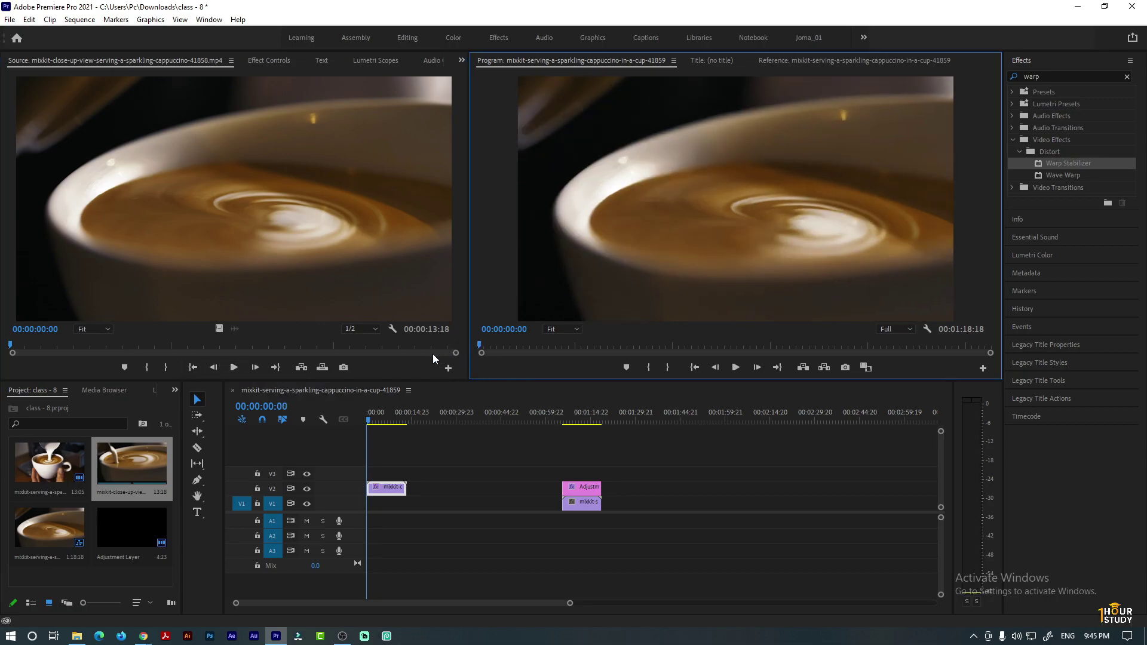
# - Replay the close-up clip and the sequence from the start, then return both to their first frame
pyautogui.click(234, 367)
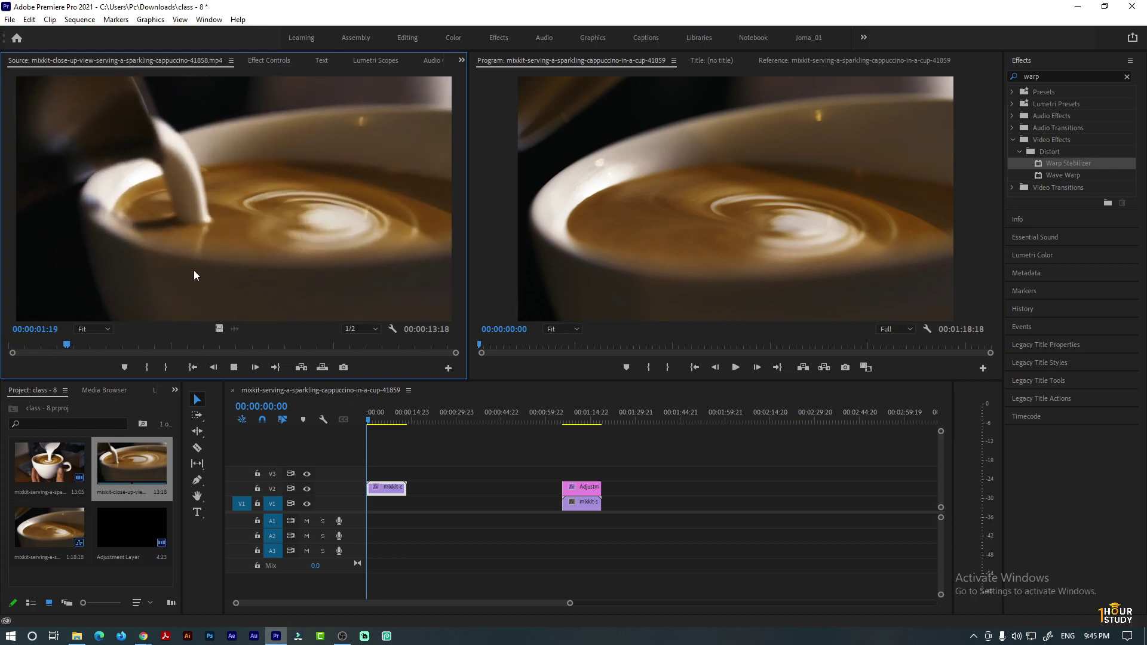
pyautogui.click(234, 367)
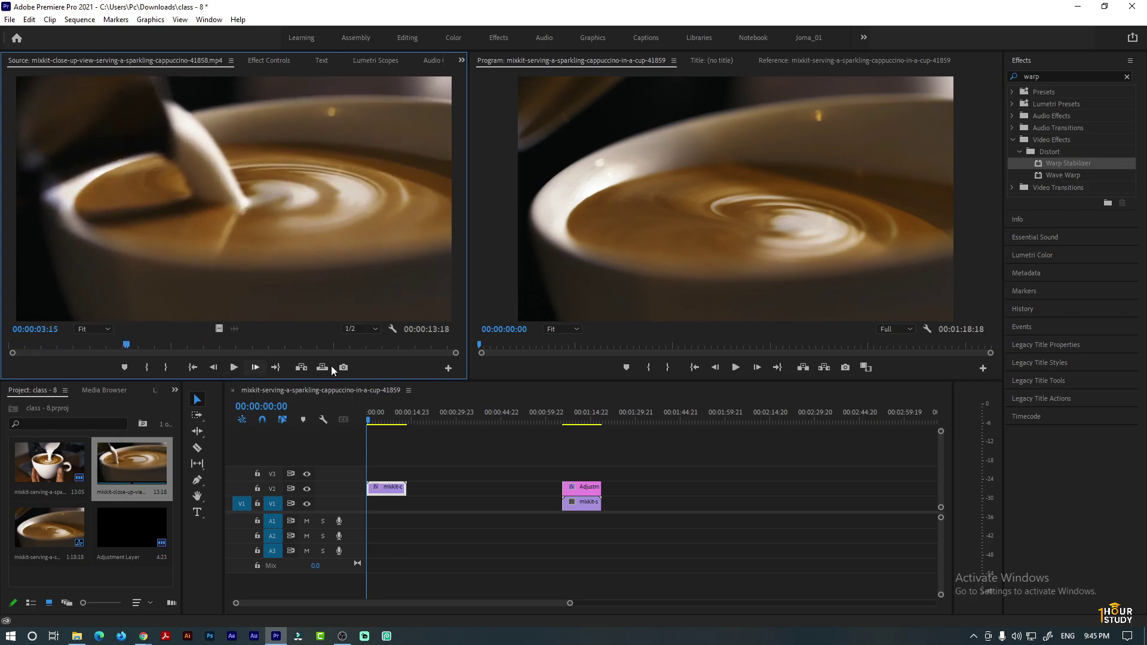
pyautogui.click(735, 368)
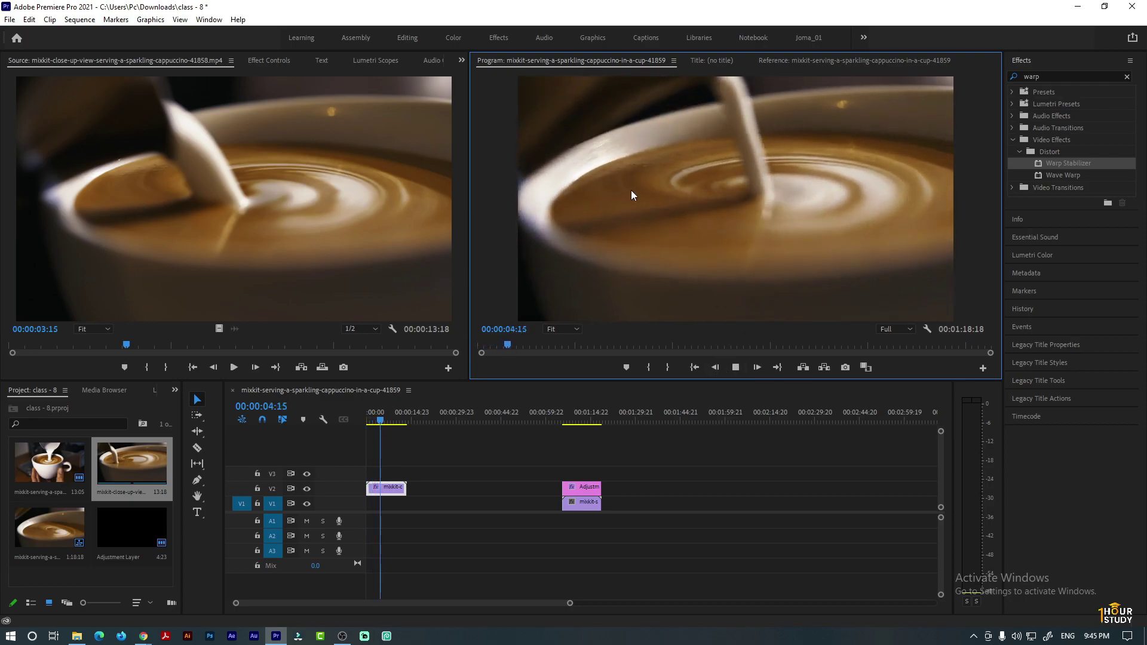
pyautogui.click(736, 368)
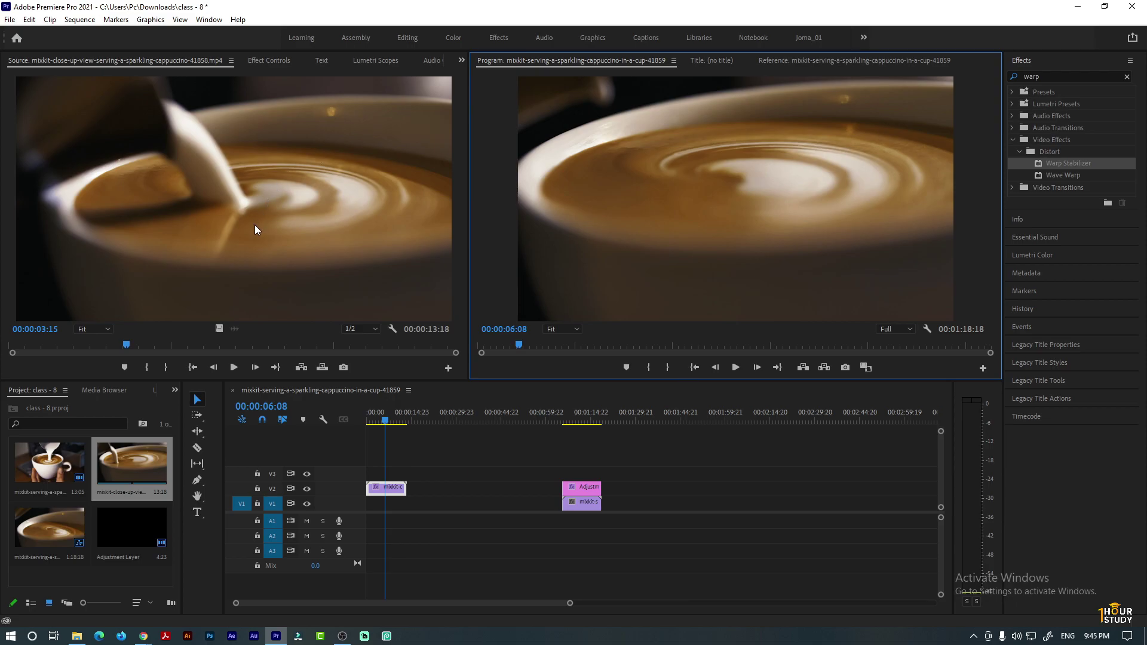
pyautogui.click(129, 341)
pyautogui.press('Home')
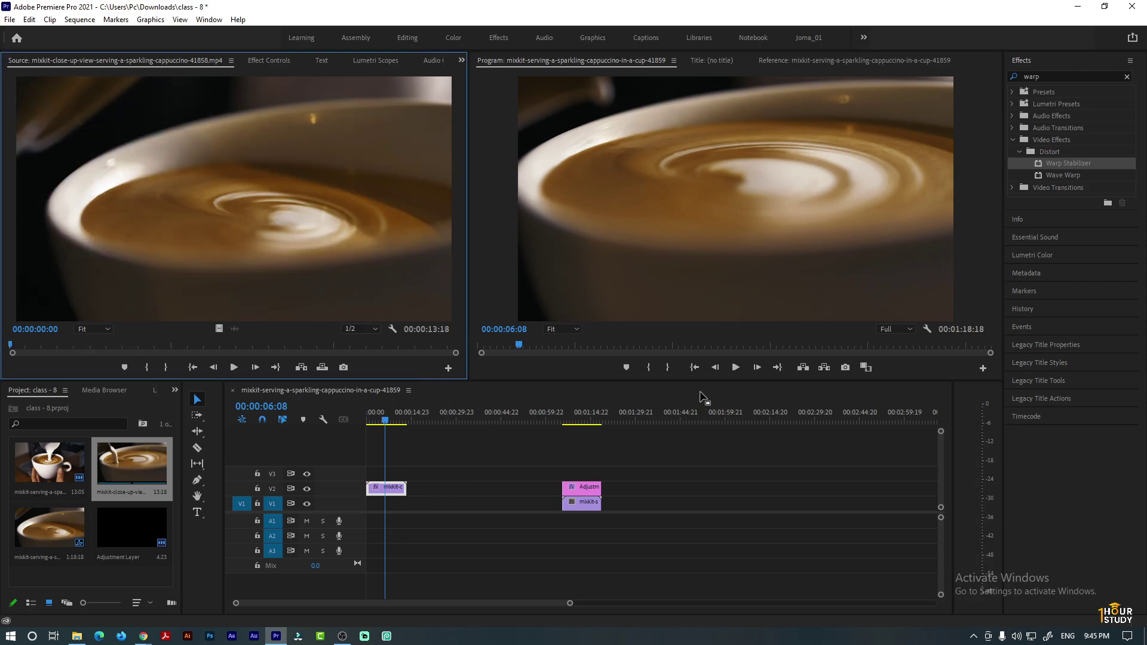
pyautogui.click(518, 351)
pyautogui.press('Home')
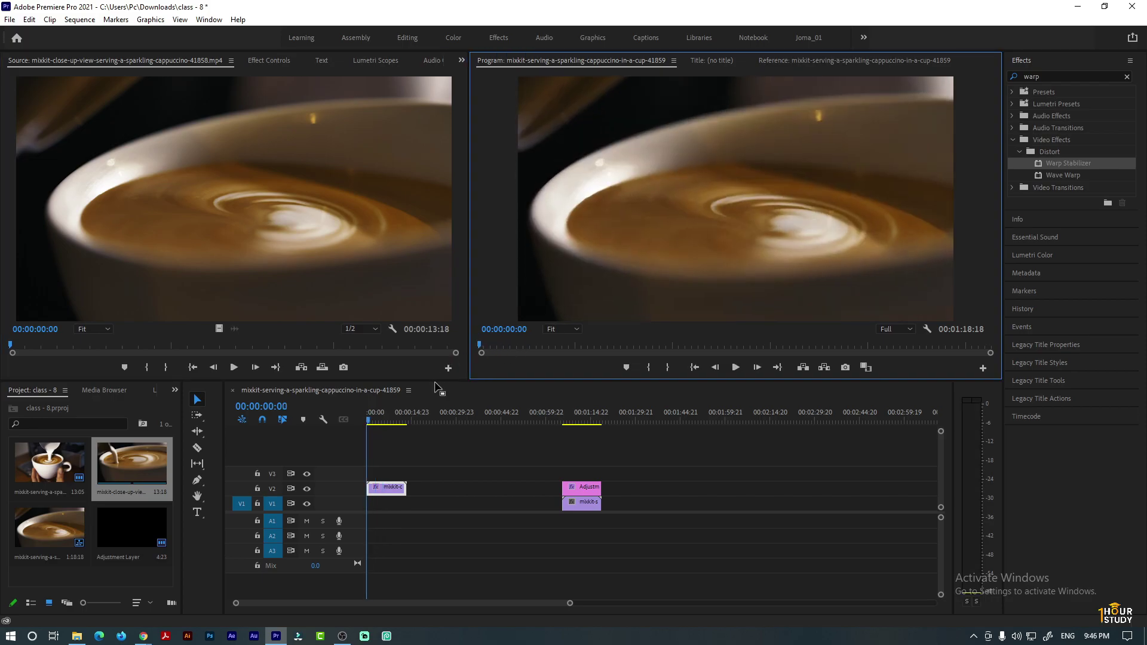
pyautogui.click(149, 639)
# - In a new Chrome tab, search Google for 'mixxit'
pyautogui.click(88, 583)
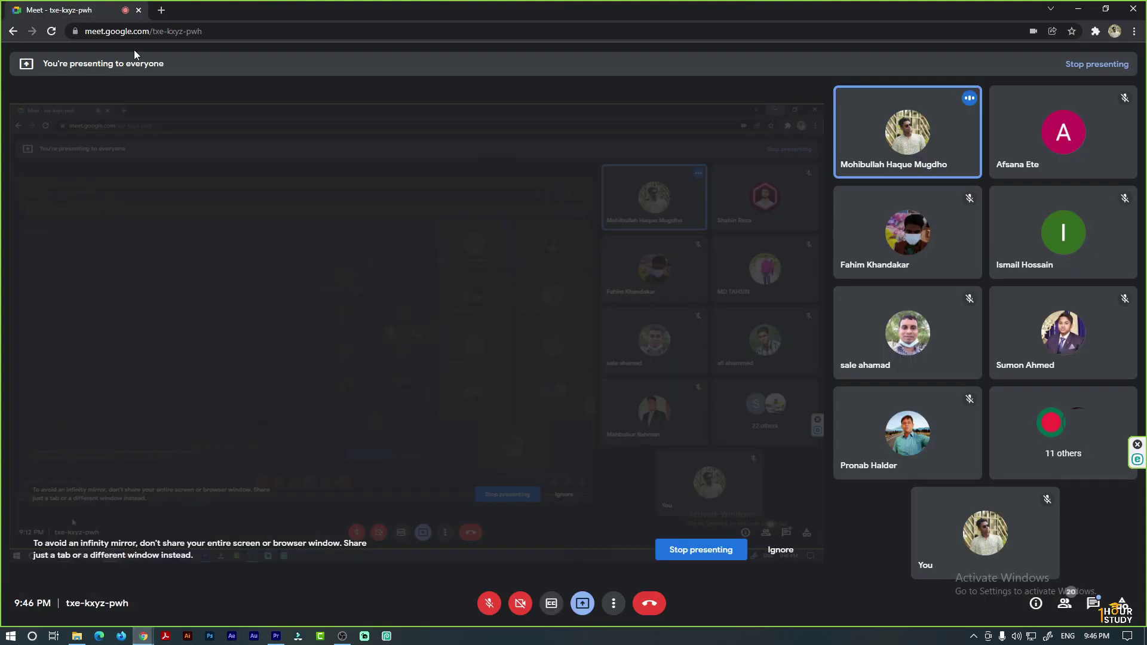
pyautogui.click(167, 6)
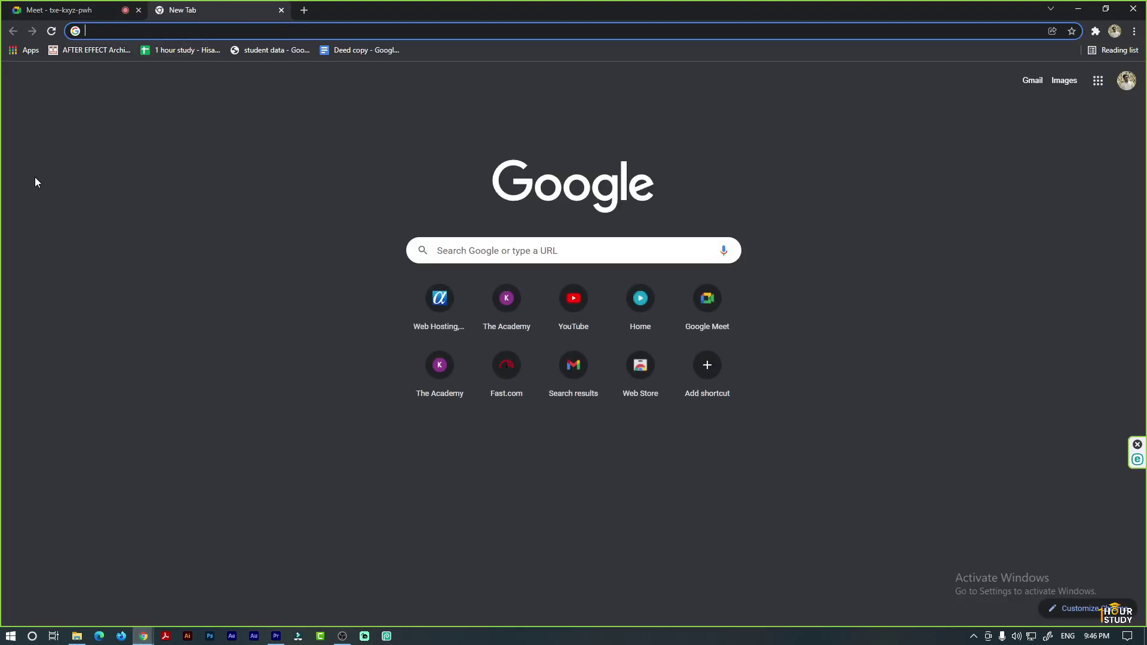
pyautogui.write('mixc')
pyautogui.press('BackSpace')
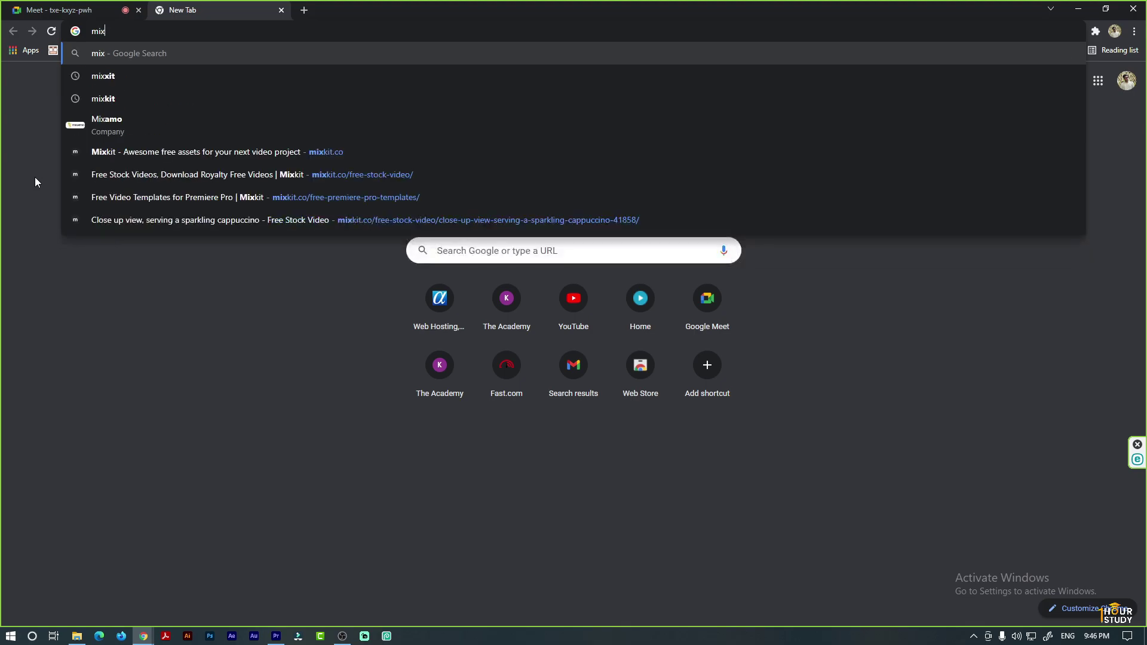
pyautogui.press('Down')
pyautogui.press('Return')
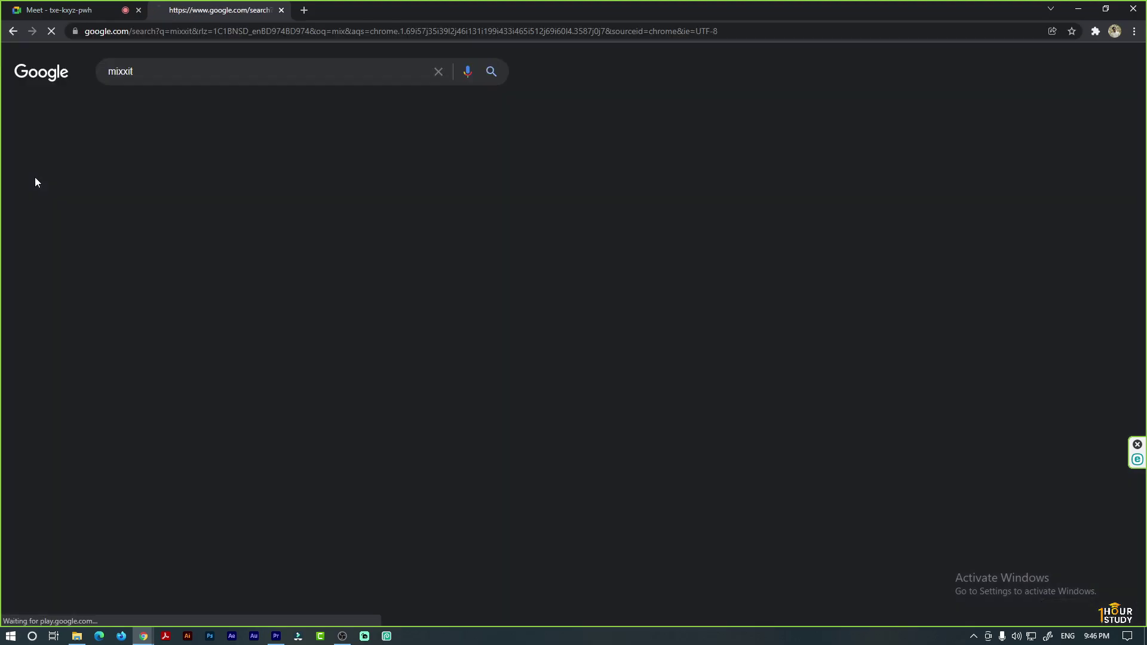
# - Open Mixkit and browse its search results for 'shaking' videos
pyautogui.click(222, 194)
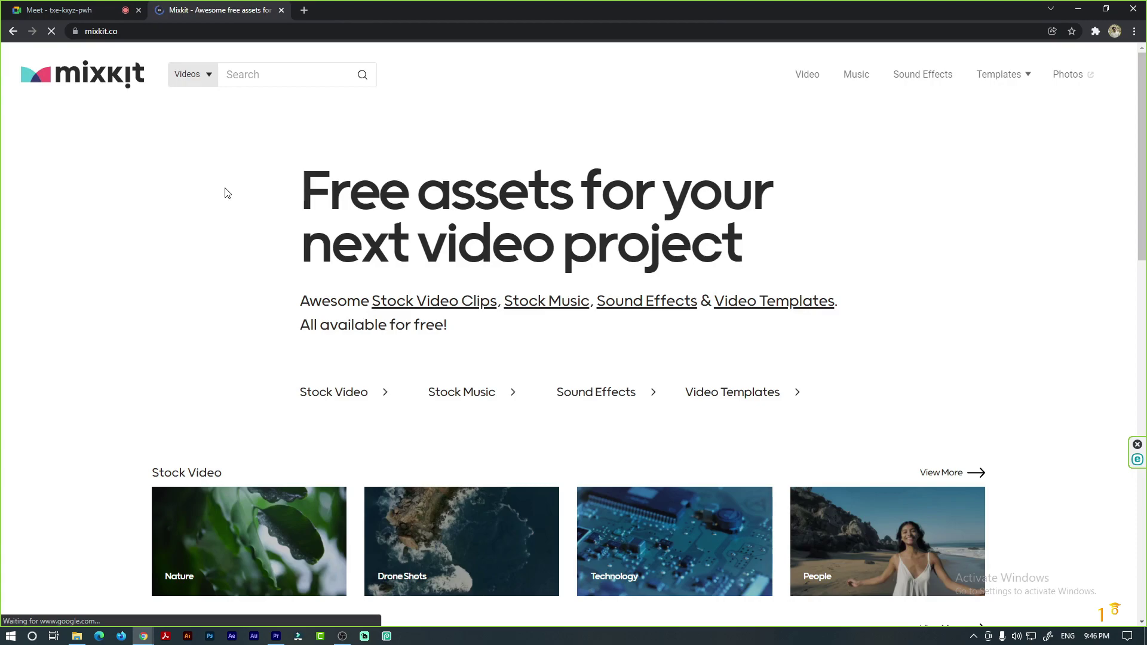
pyautogui.click(296, 81)
pyautogui.write('shaking')
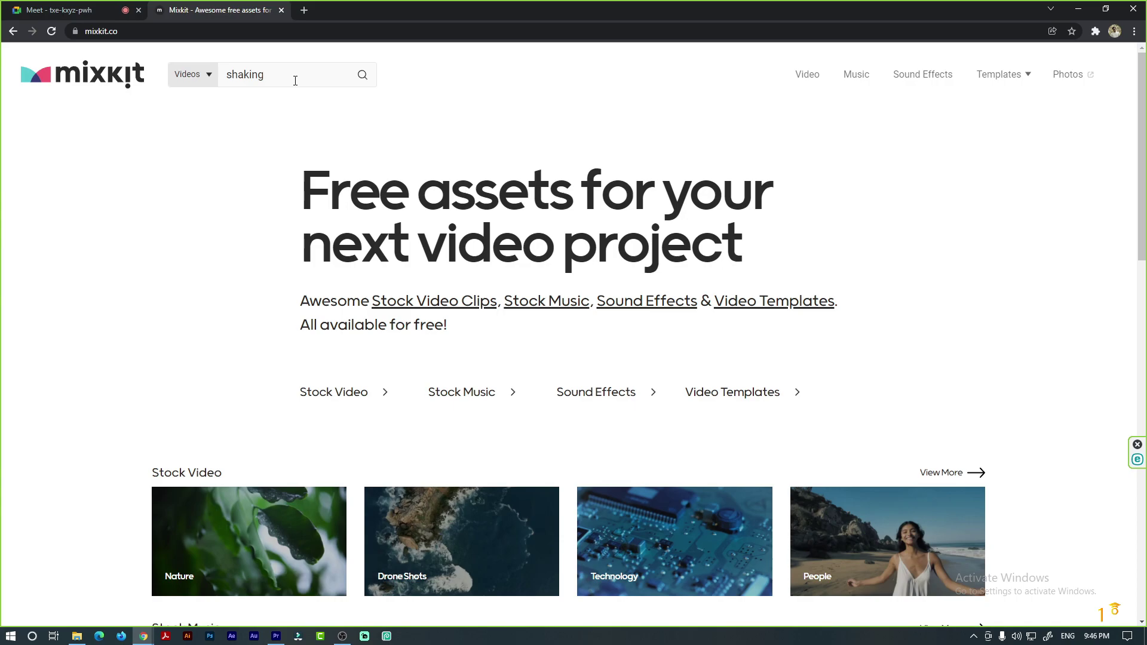
pyautogui.press('Return')
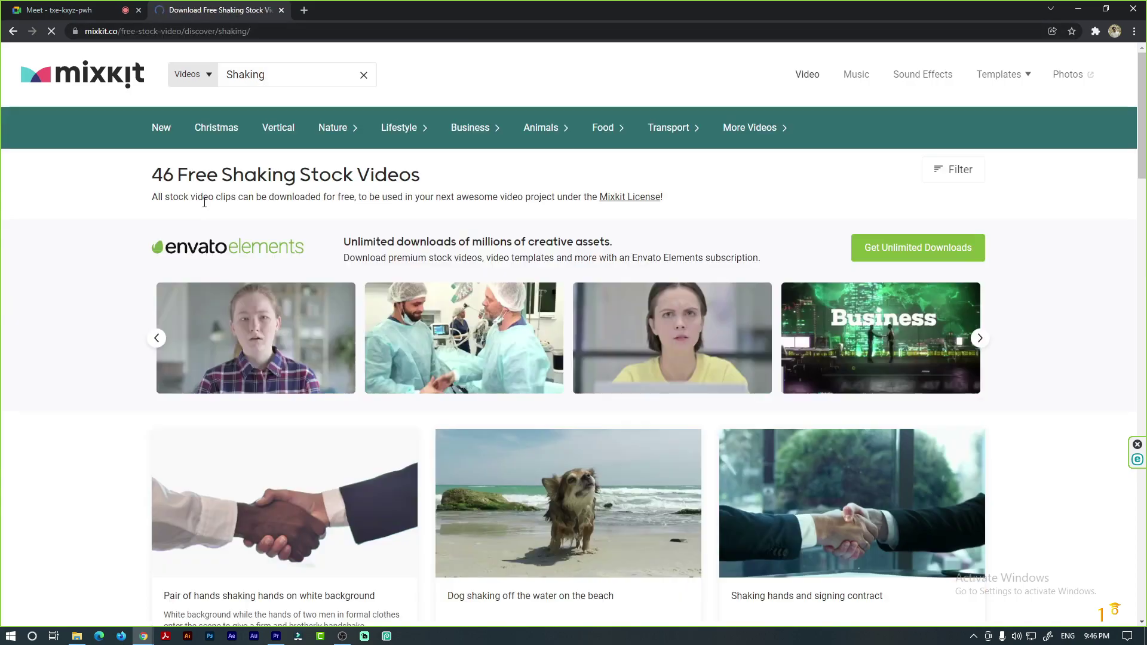
pyautogui.scroll(-3, 339, 371)
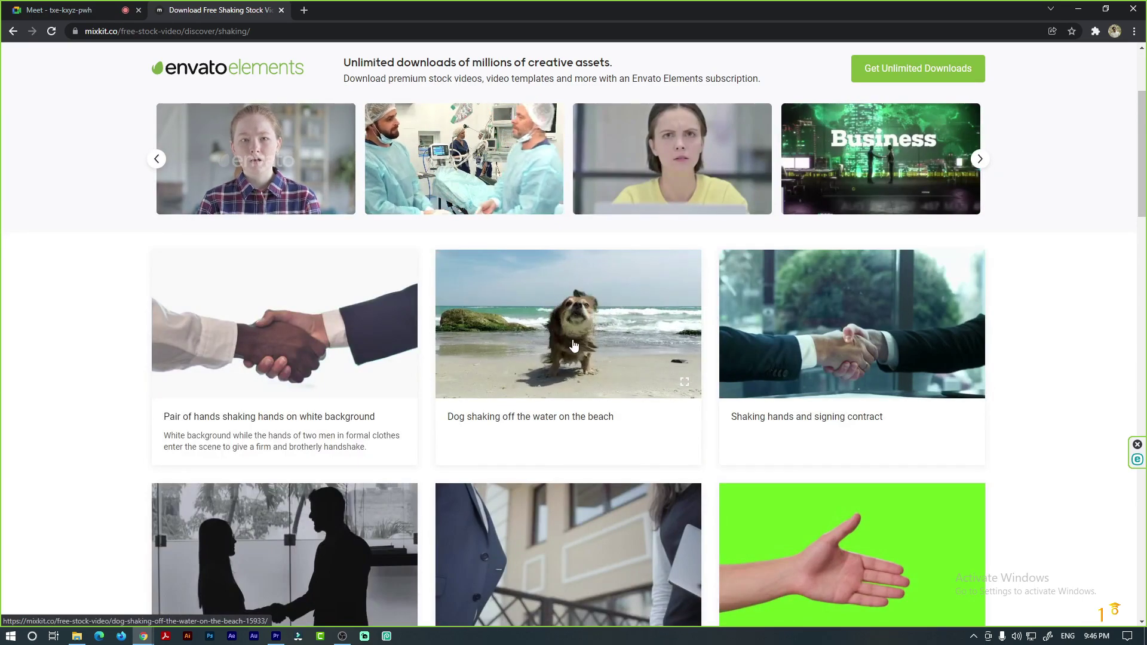
pyautogui.scroll(-2, 682, 345)
pyautogui.scroll(-3, 682, 345)
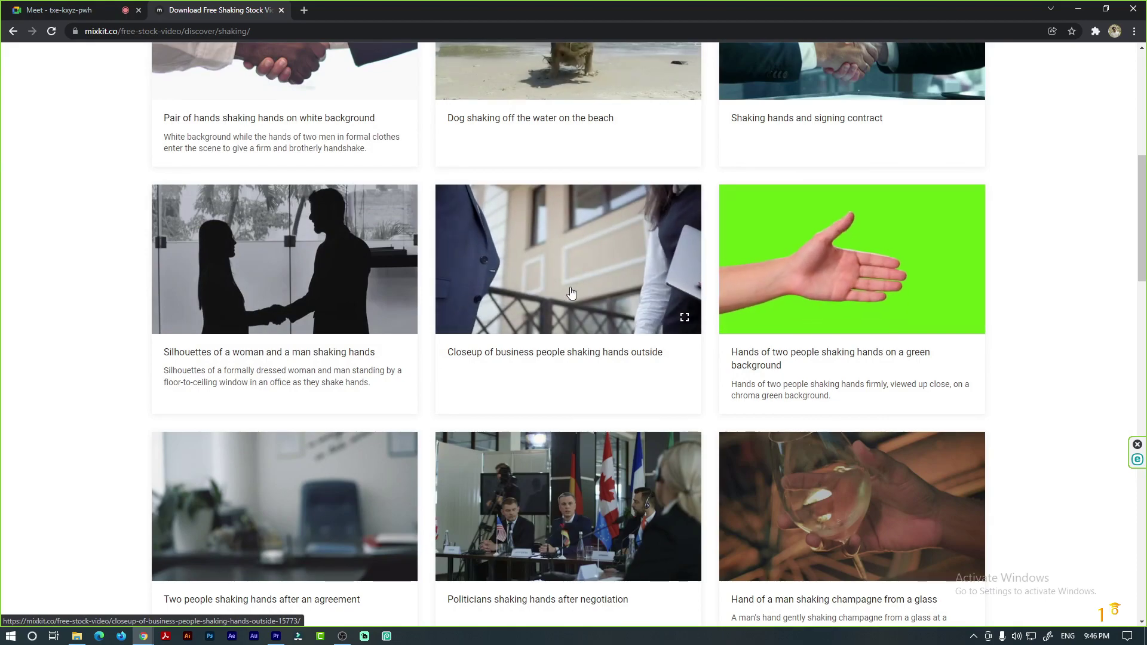
pyautogui.scroll(-3, 275, 384)
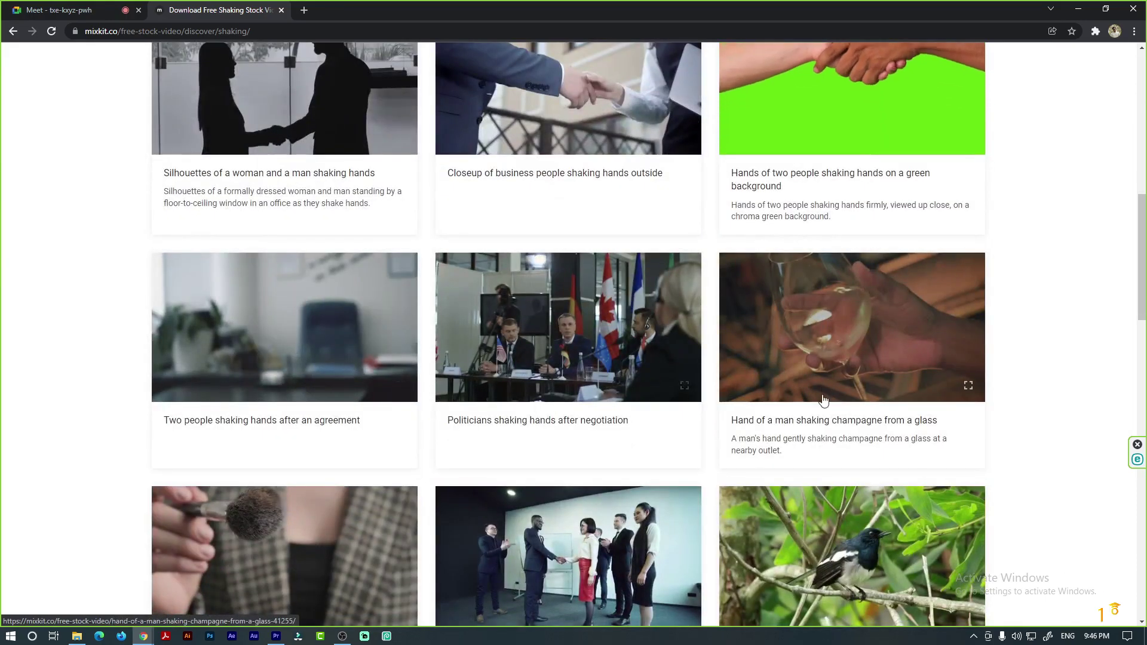
pyautogui.scroll(-3, 532, 425)
pyautogui.scroll(10, 409, 425)
pyautogui.scroll(4, 430, 397)
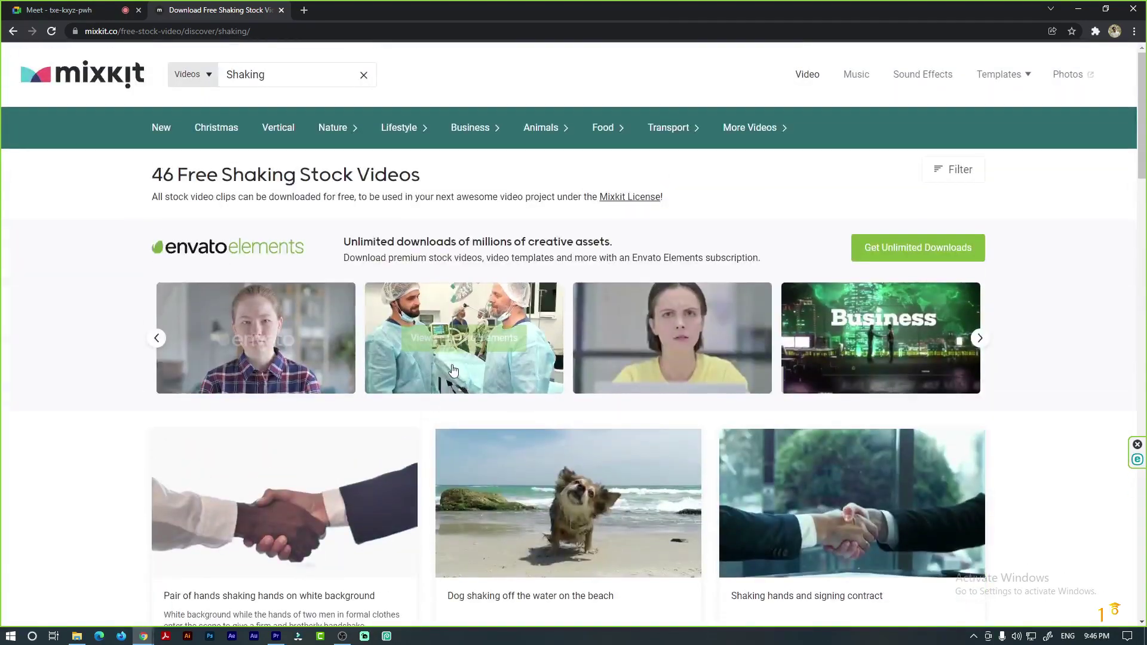
# - Search Mixkit for 'camera shaking' and open an Envato Elements hallway clip in a new tab
pyautogui.click(359, 80)
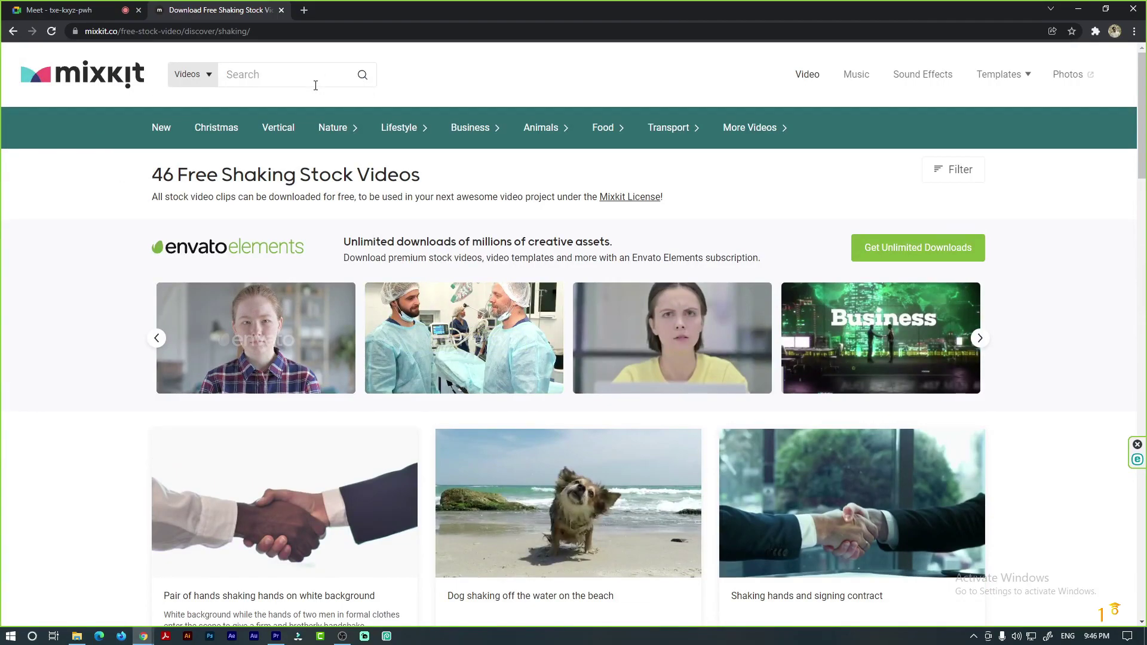
pyautogui.write('c')
pyautogui.write('hy')
pyautogui.press('Return')
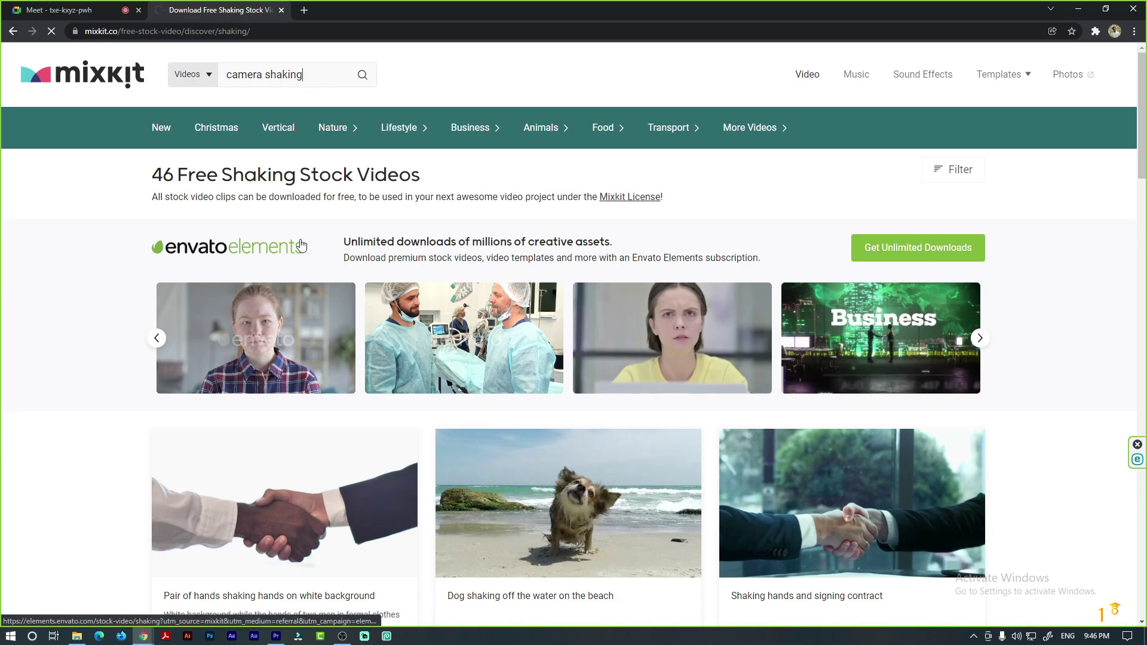
pyautogui.scroll(-7, 543, 397)
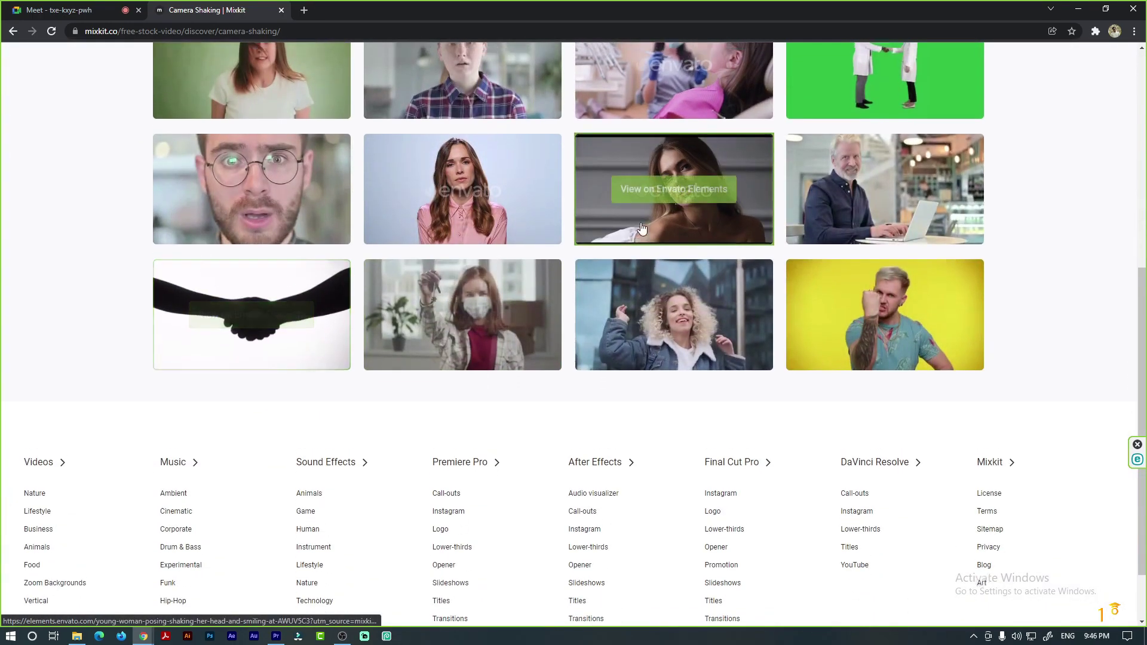
pyautogui.scroll(4, 761, 159)
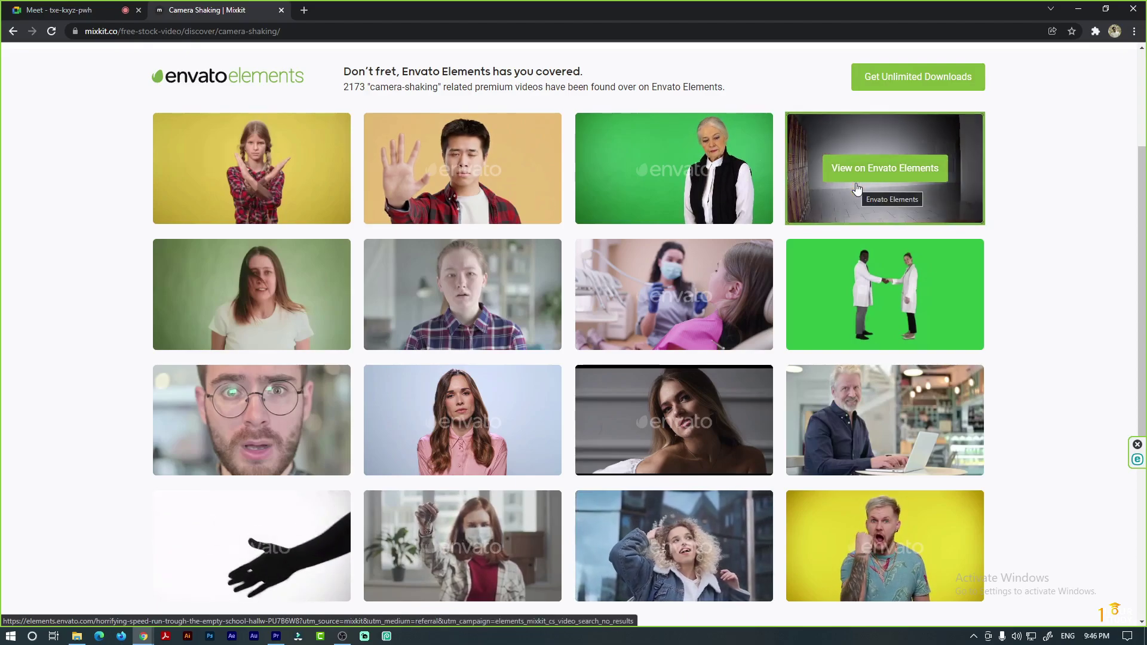
pyautogui.click(853, 185)
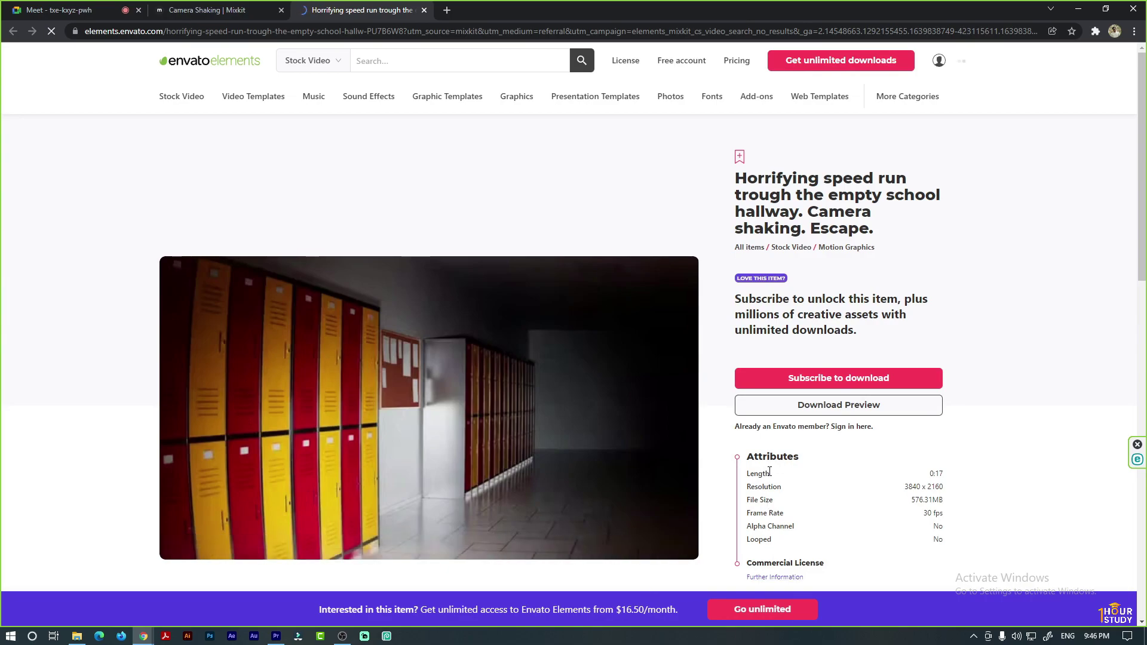
# - Download the hallway preview and drag video_preview_h264.mp4 into the Premiere Pro project
pyautogui.scroll(-2, 565, 441)
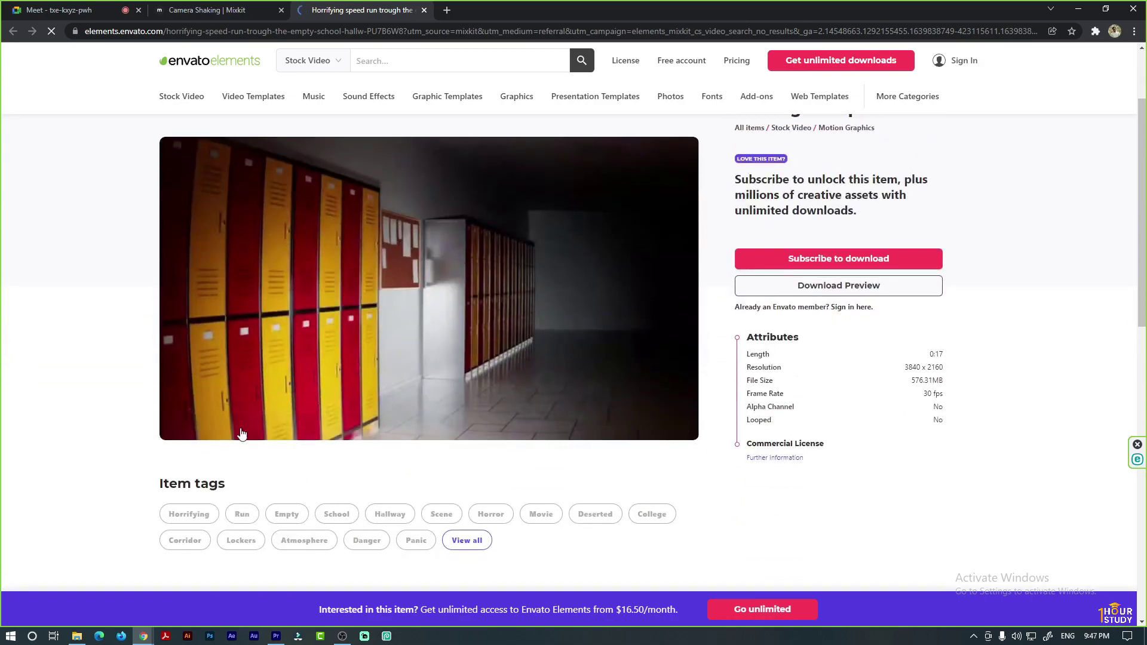
pyautogui.click(870, 286)
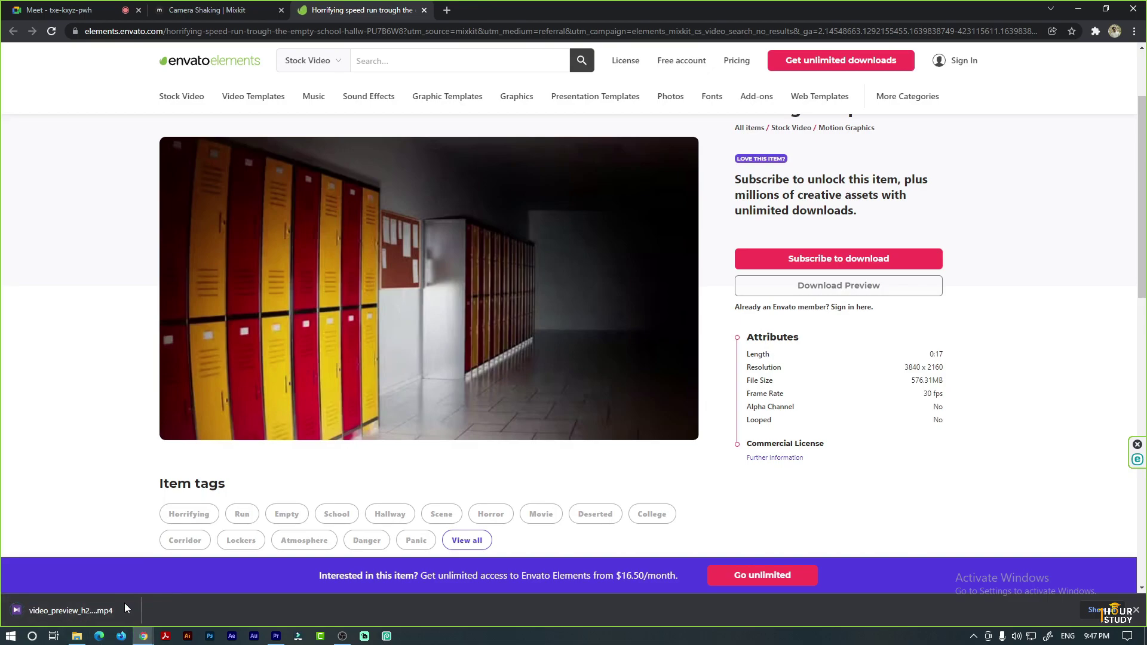
pyautogui.moveTo(126, 609)
pyautogui.mouseDown()
pyautogui.moveTo(157, 607)
pyautogui.moveTo(82, 578)
pyautogui.moveTo(439, 487)
pyautogui.moveTo(671, 489)
pyautogui.mouseUp()
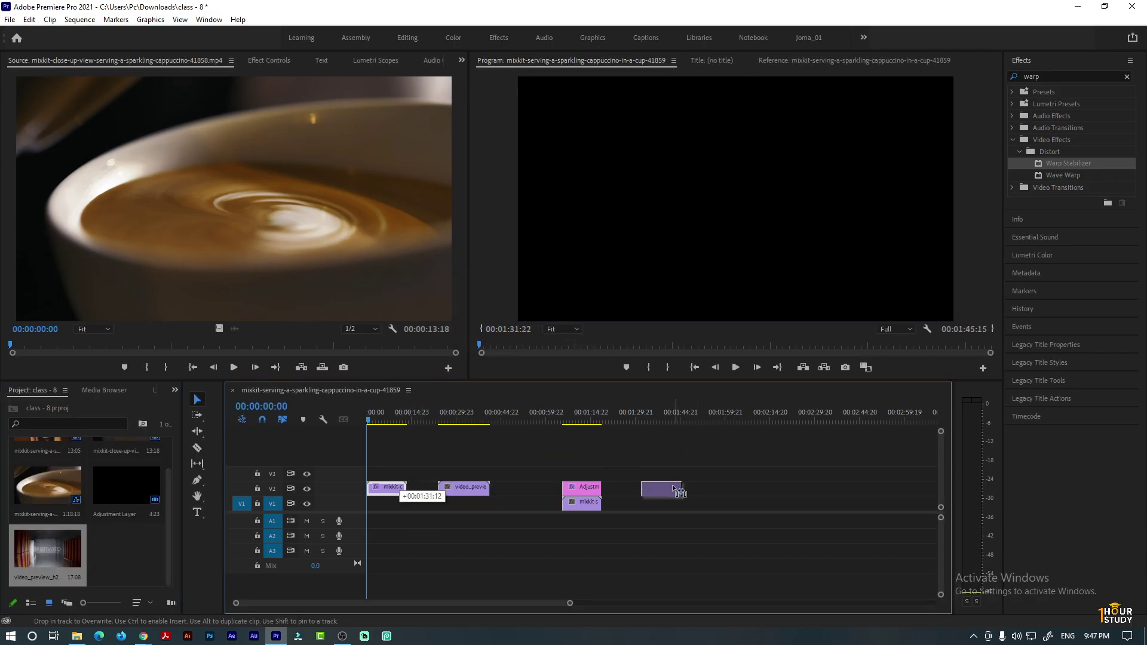
# - Place the hallway clip at the start of V2, preview it, and rewind to 00:00:00:00
pyautogui.moveTo(460, 491); pyautogui.dragTo(389, 488)
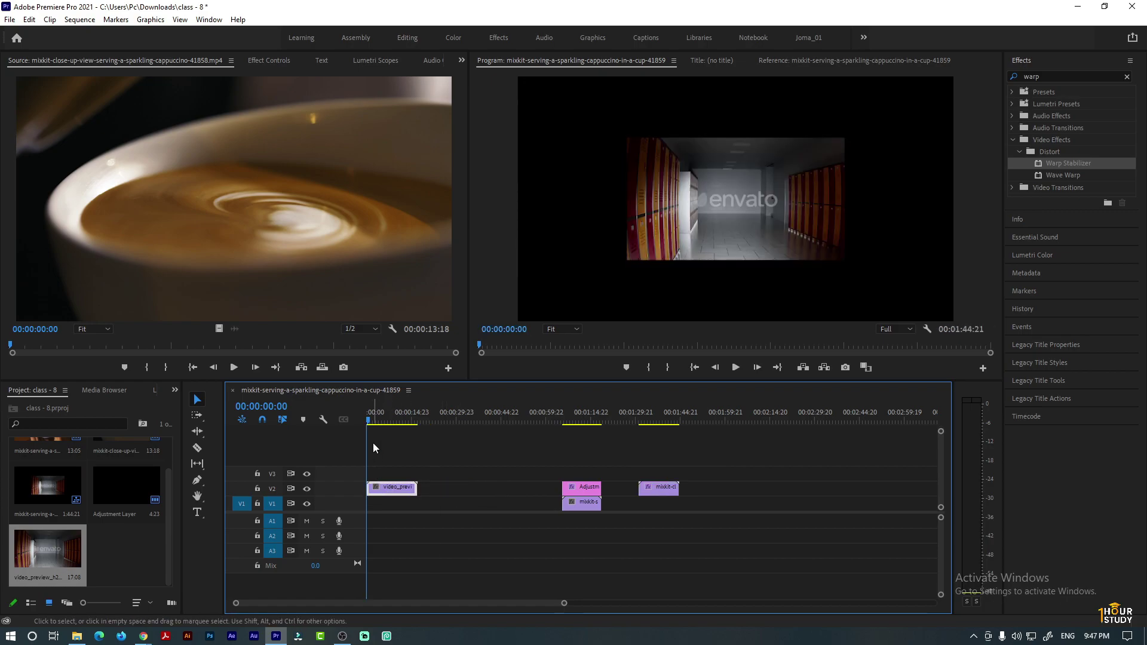
pyautogui.moveTo(371, 425); pyautogui.dragTo(355, 429)
pyautogui.press('space')
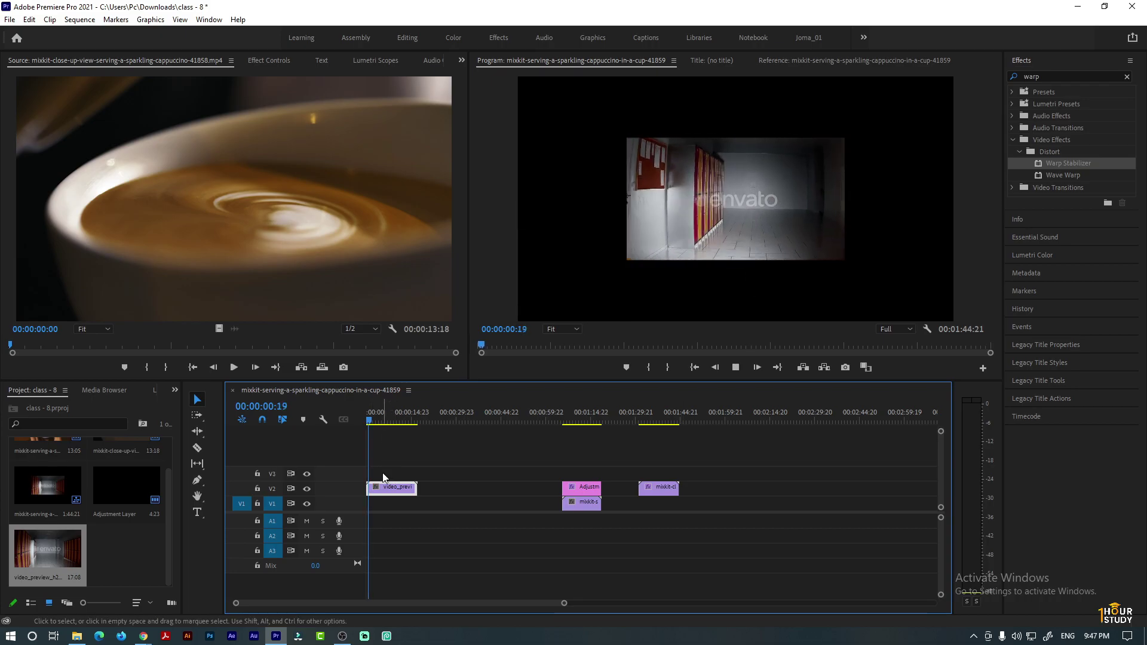
pyautogui.press('space')
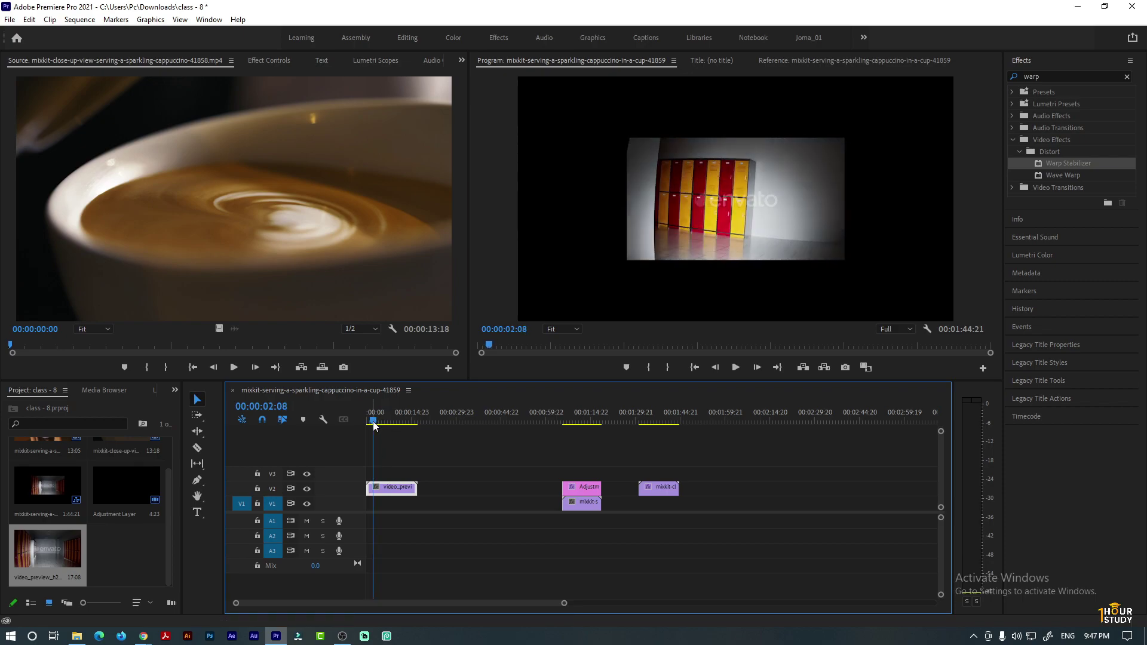
pyautogui.moveTo(373, 420); pyautogui.dragTo(333, 423)
# - Apply Warp Stabilizer to the hallway clip and preview the original clip in the Source Monitor
pyautogui.moveTo(1068, 165); pyautogui.dragTo(375, 488)
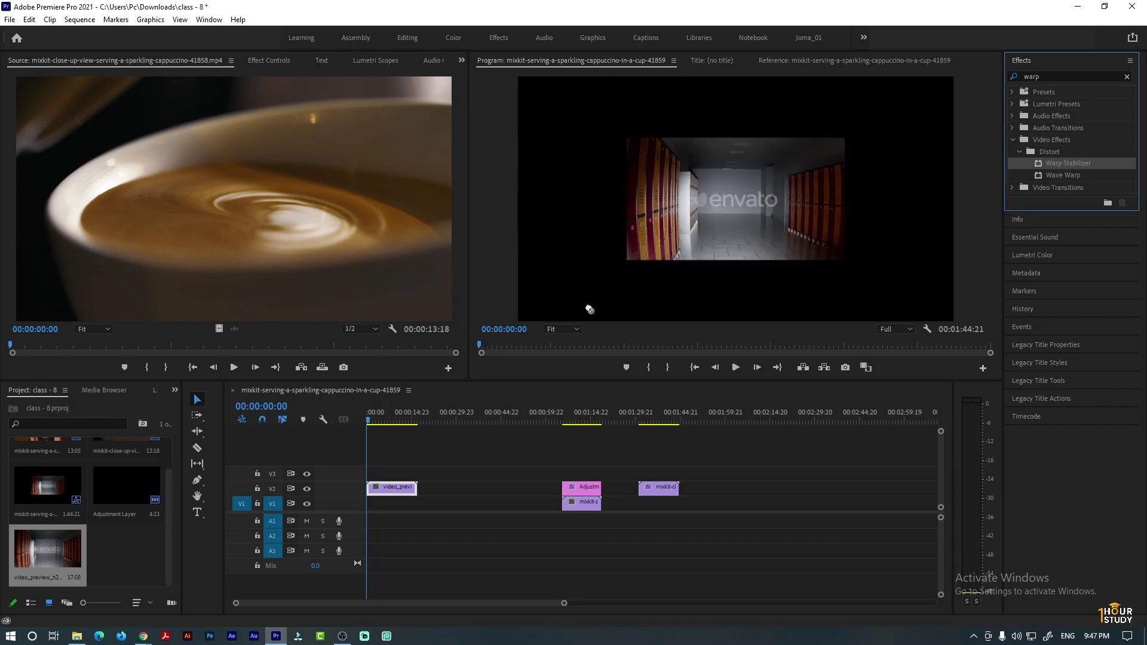
pyautogui.doubleClick(37, 557)
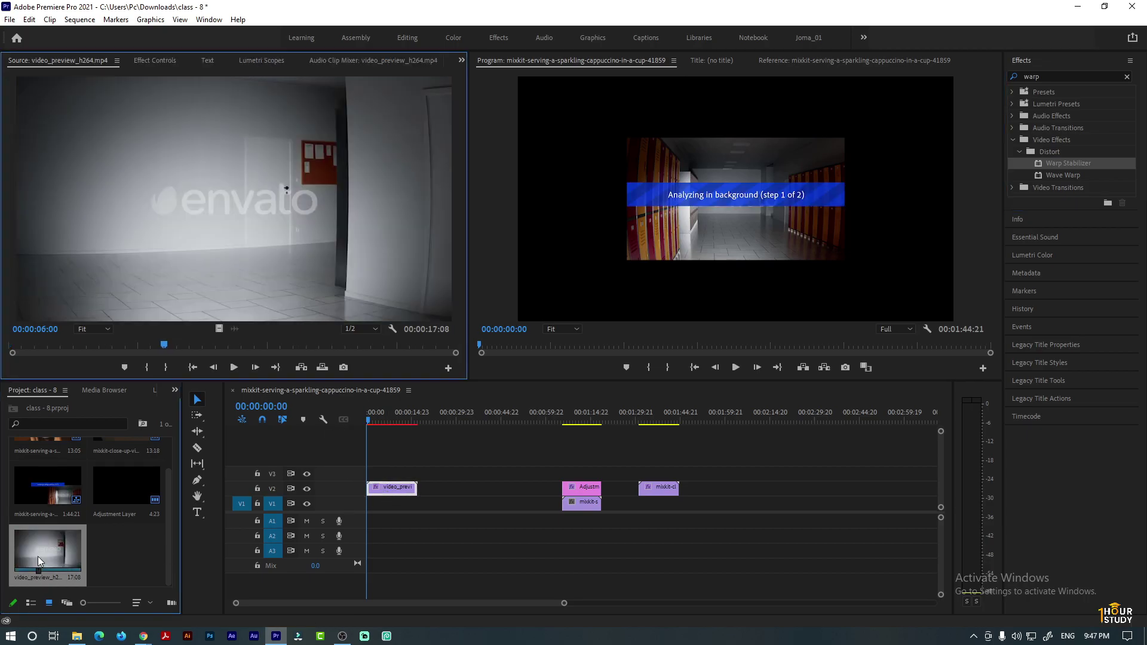
pyautogui.click(233, 367)
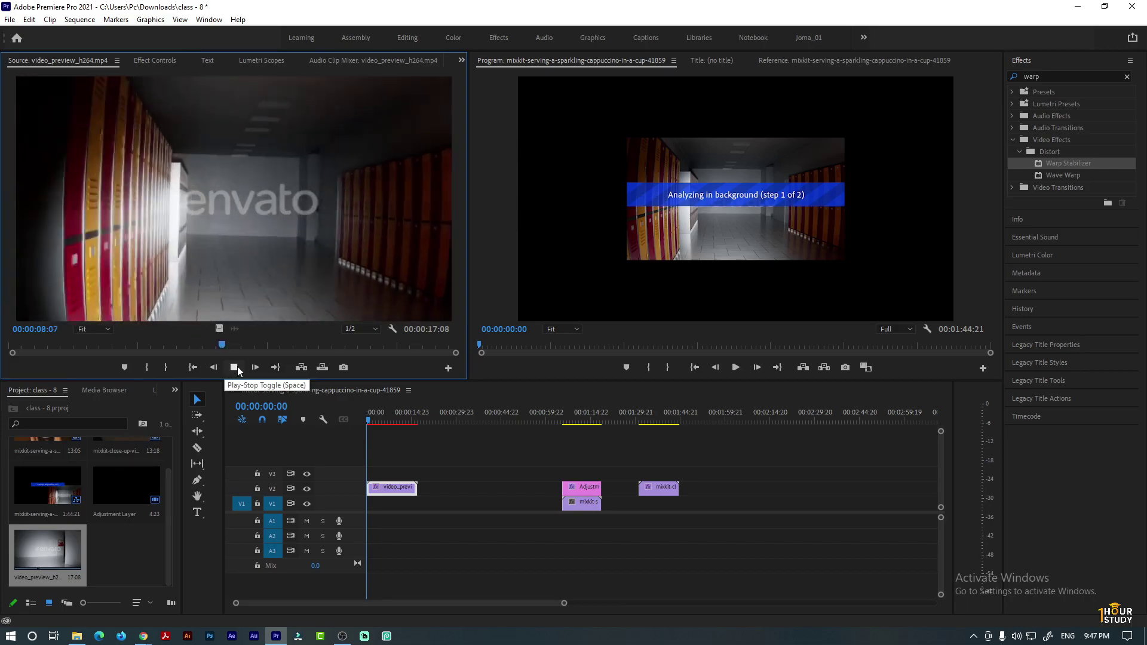
pyautogui.click(236, 367)
pyautogui.moveTo(226, 346); pyautogui.dragTo(1, 338)
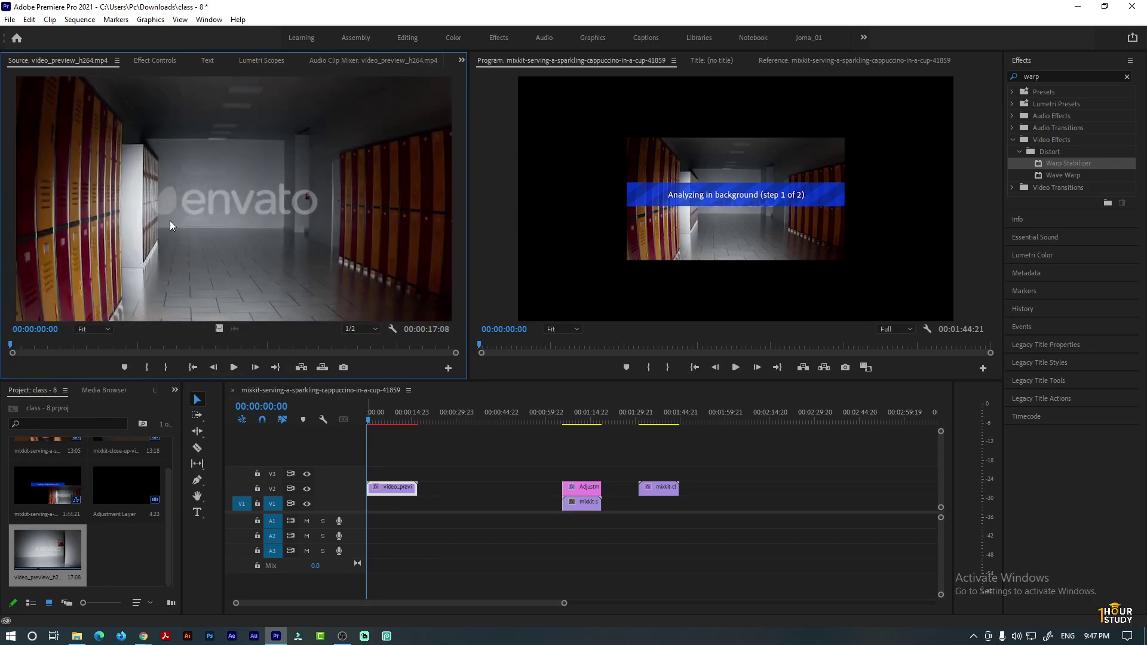
# - Review the hallway clip's effect settings and play the stabilized sequence from the start
pyautogui.click(160, 60)
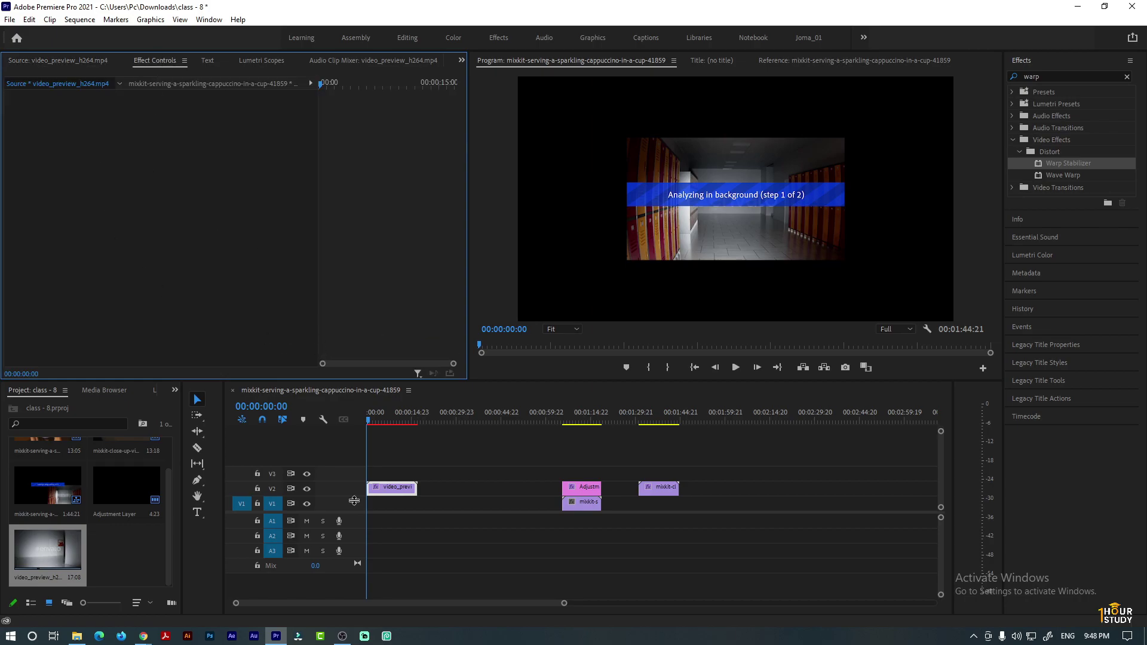
pyautogui.click(387, 493)
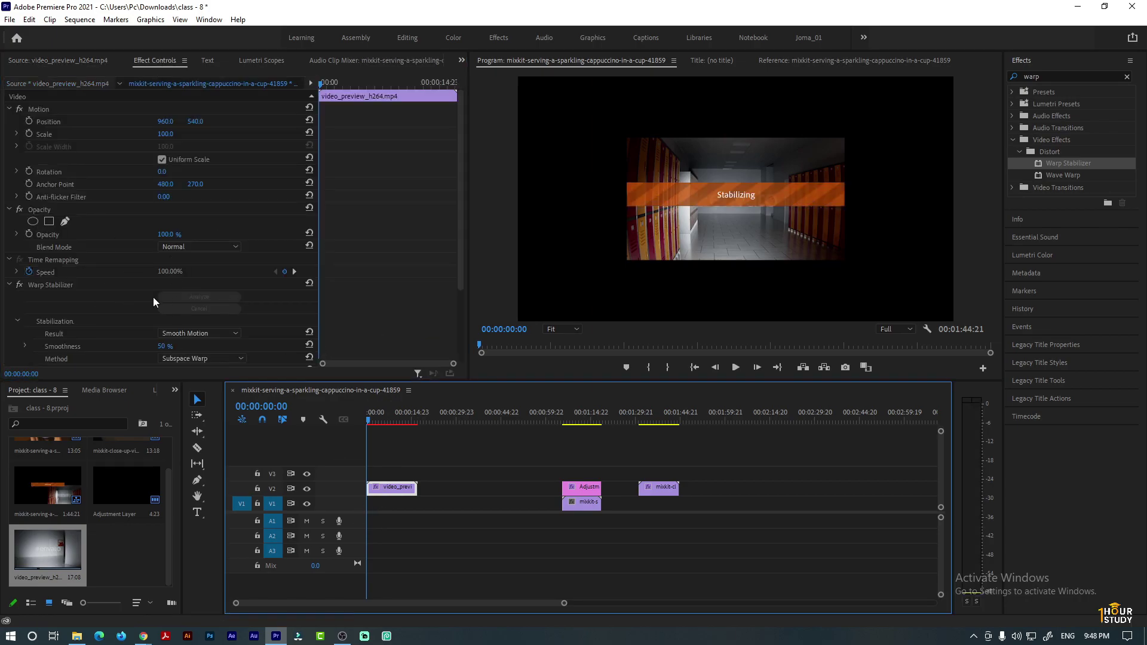
pyautogui.scroll(-1, 161, 299)
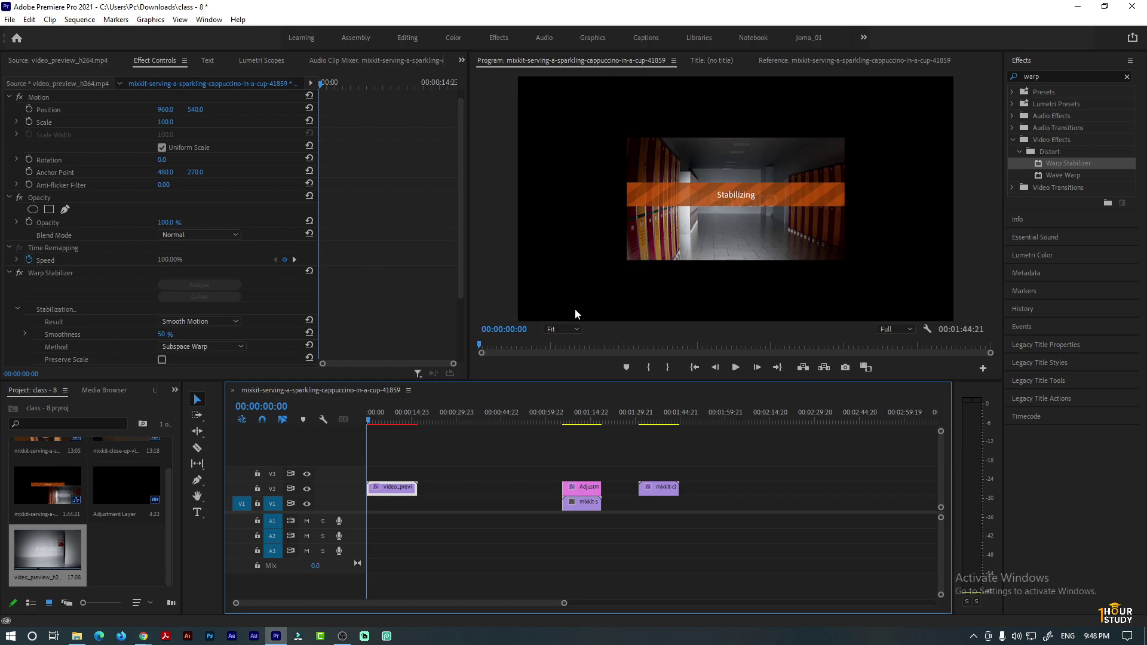
pyautogui.scroll(-1, 122, 291)
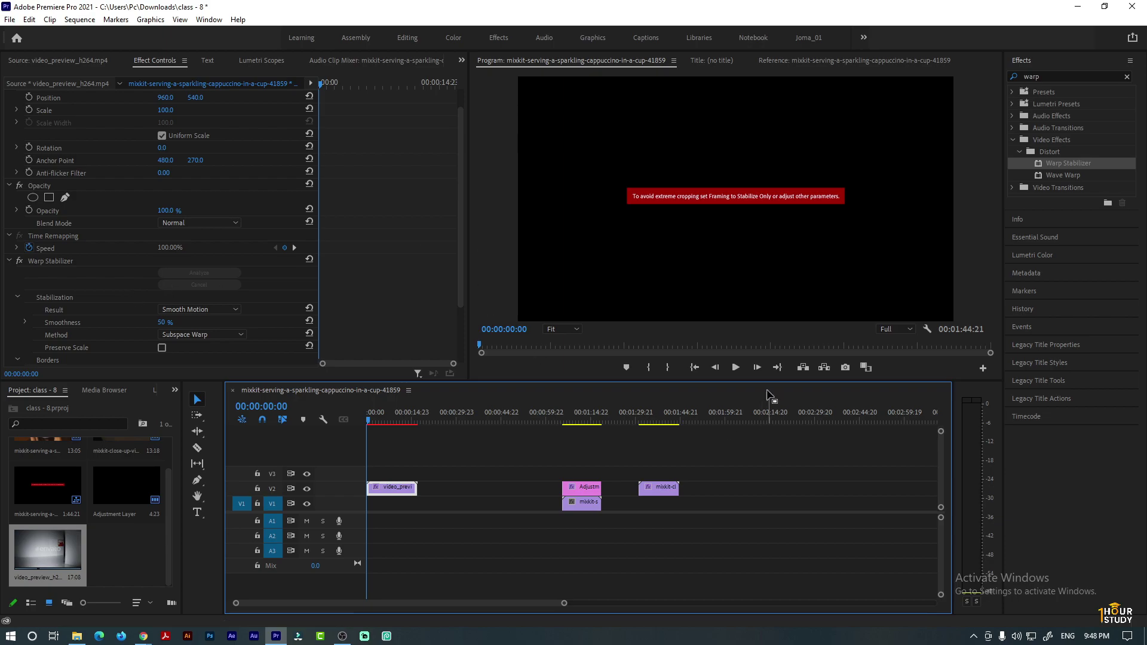
pyautogui.click(739, 368)
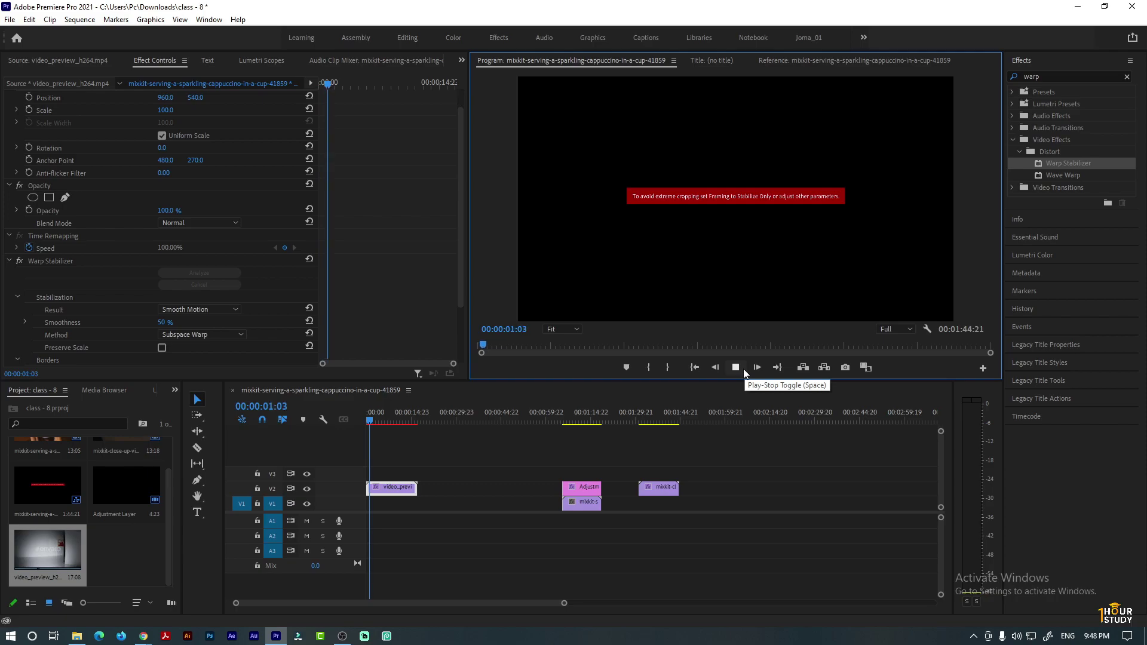
pyautogui.click(743, 367)
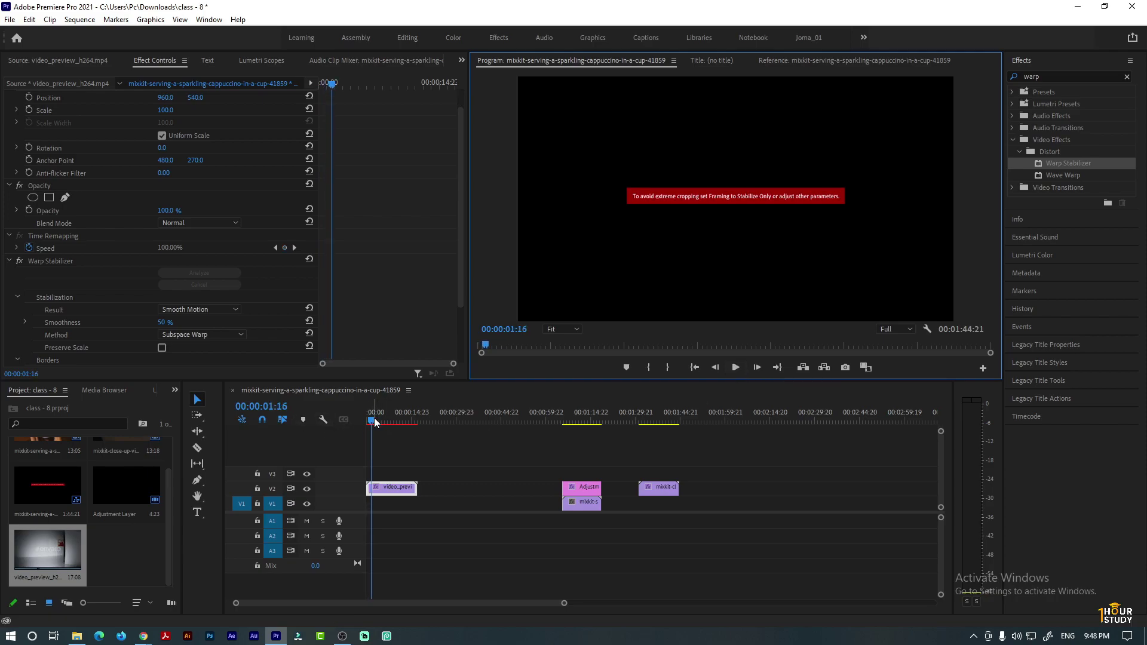
pyautogui.moveTo(385, 420); pyautogui.dragTo(333, 424)
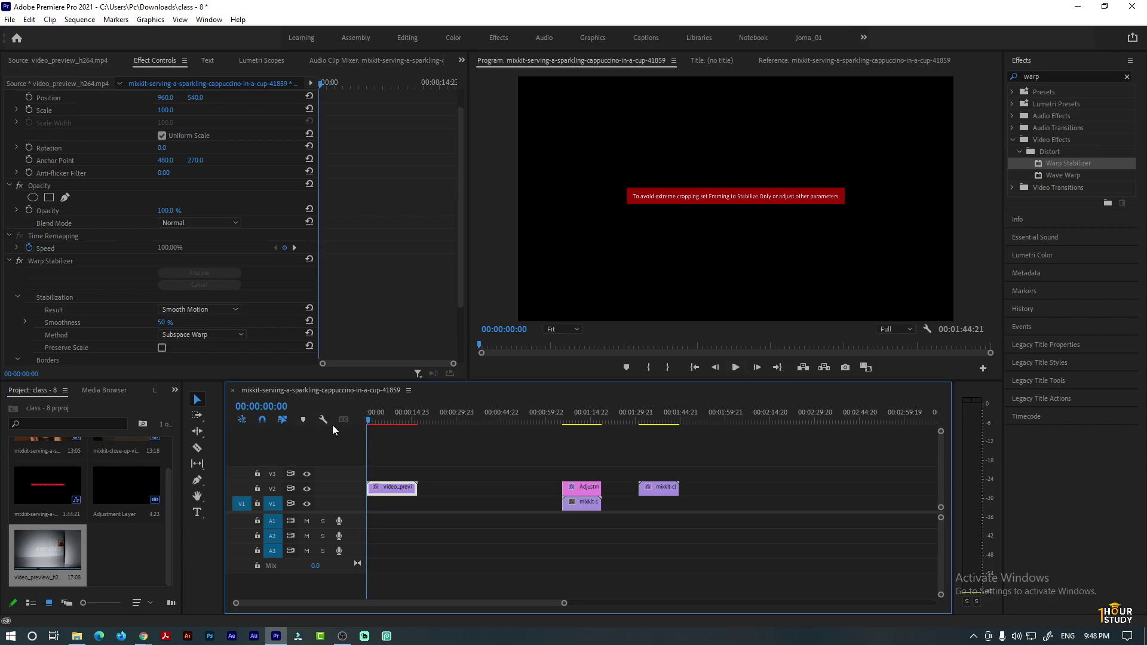
# - Re-inspect the Warp Stabilizer settings showing the extreme cropping warning under Stabilize, Crop, Auto-scale
pyautogui.click(66, 275)
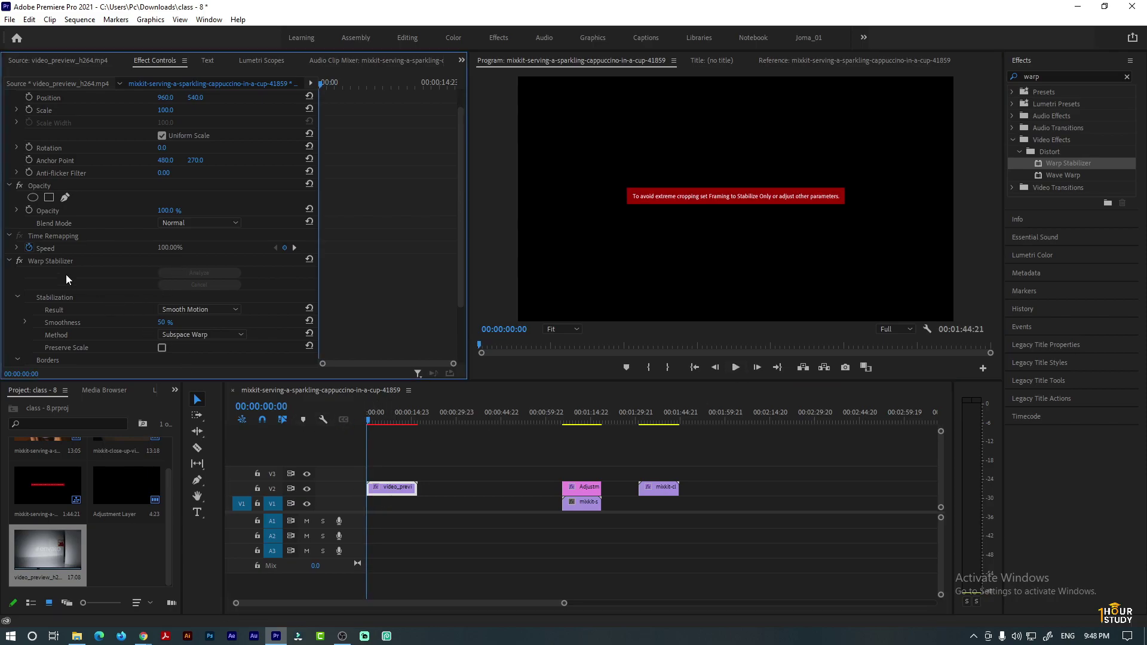
pyautogui.click(9, 261)
pyautogui.click(9, 258)
pyautogui.click(9, 259)
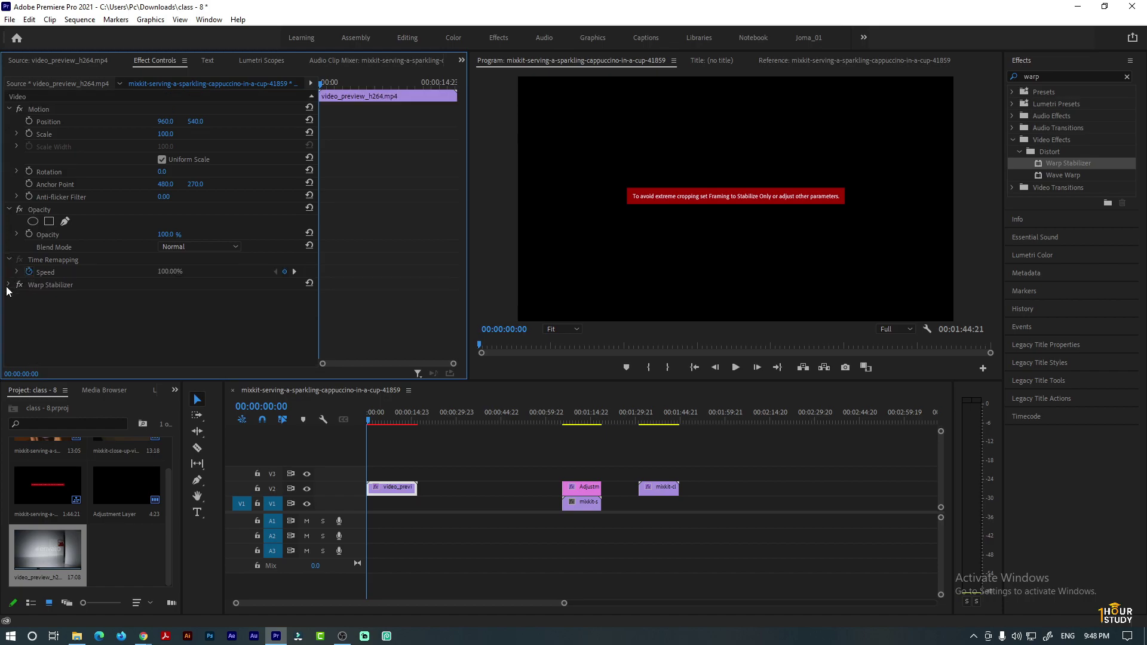
pyautogui.click(9, 285)
pyautogui.scroll(-3, 99, 311)
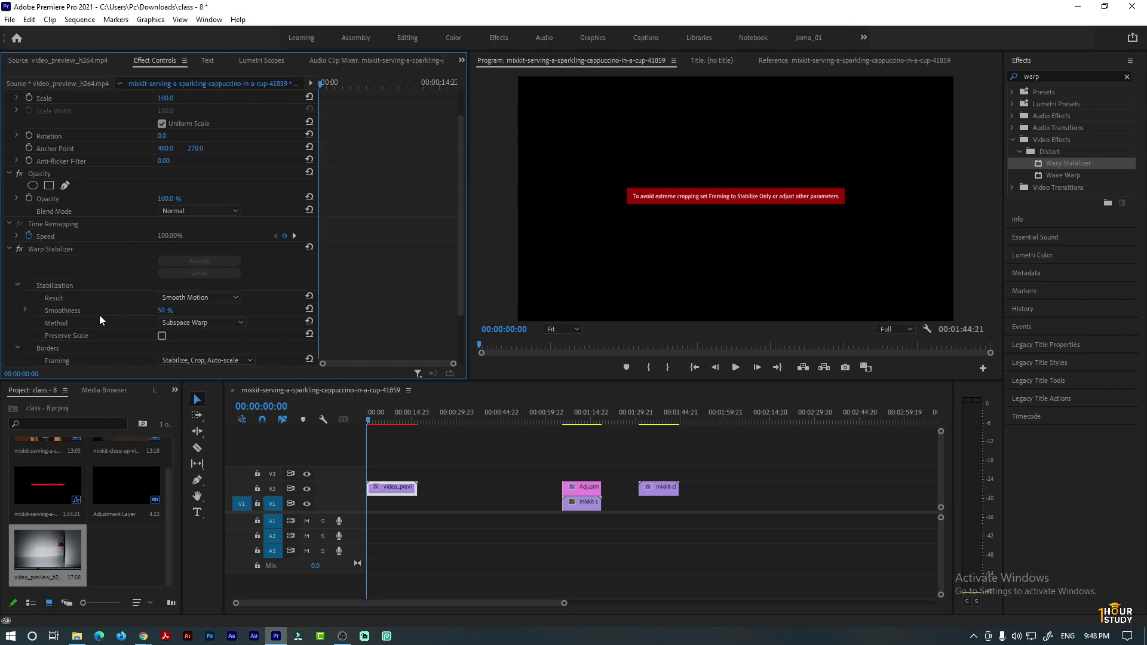
pyautogui.scroll(-1, 279, 328)
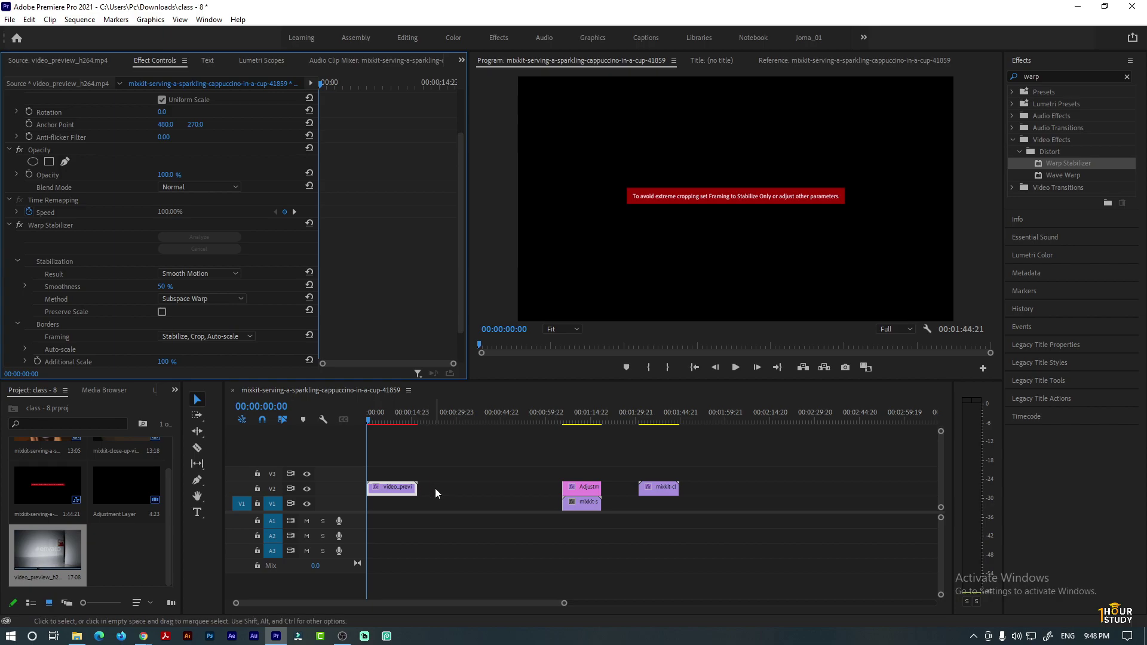
pyautogui.hotkey('ctrl', 'z')
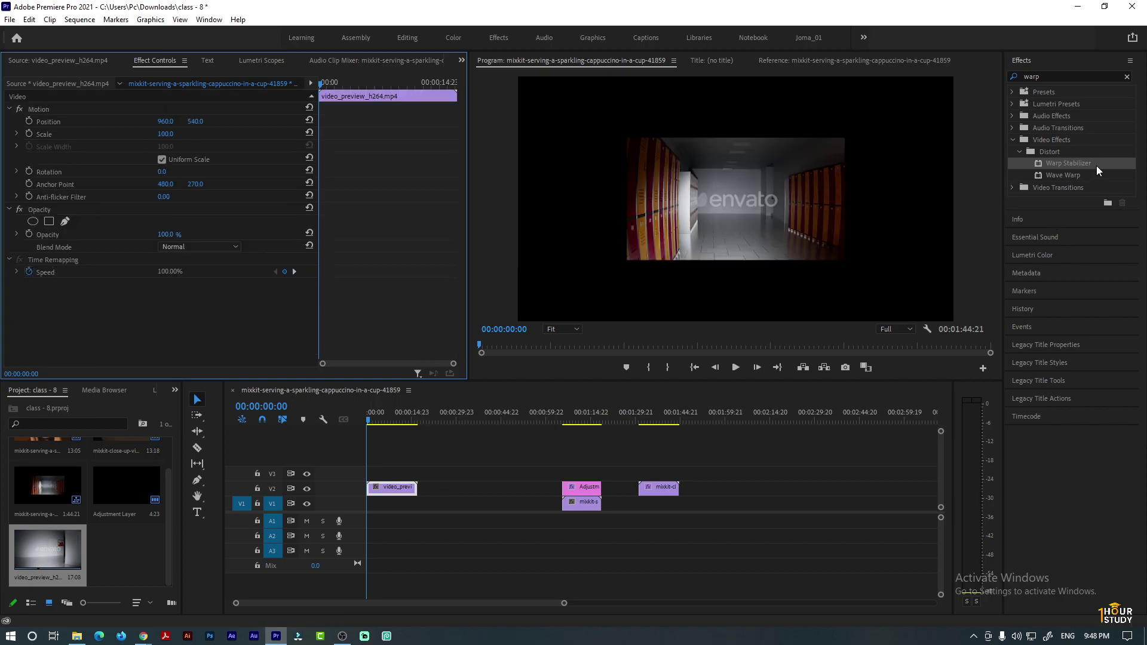
pyautogui.moveTo(1095, 166); pyautogui.dragTo(403, 489)
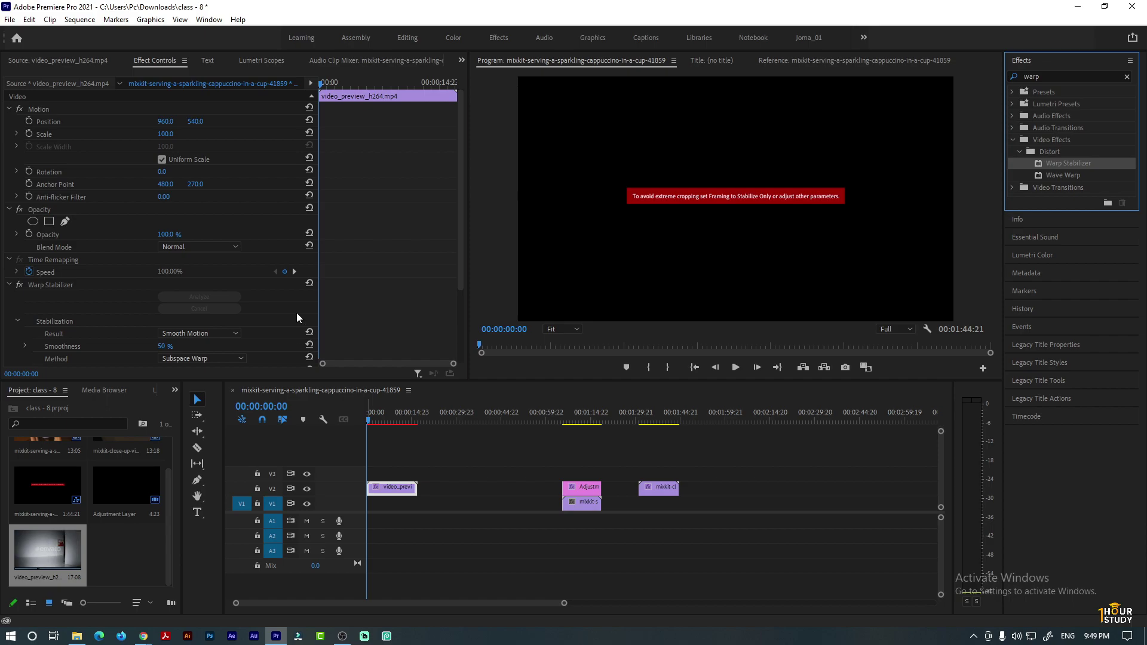
pyautogui.scroll(-2, 110, 335)
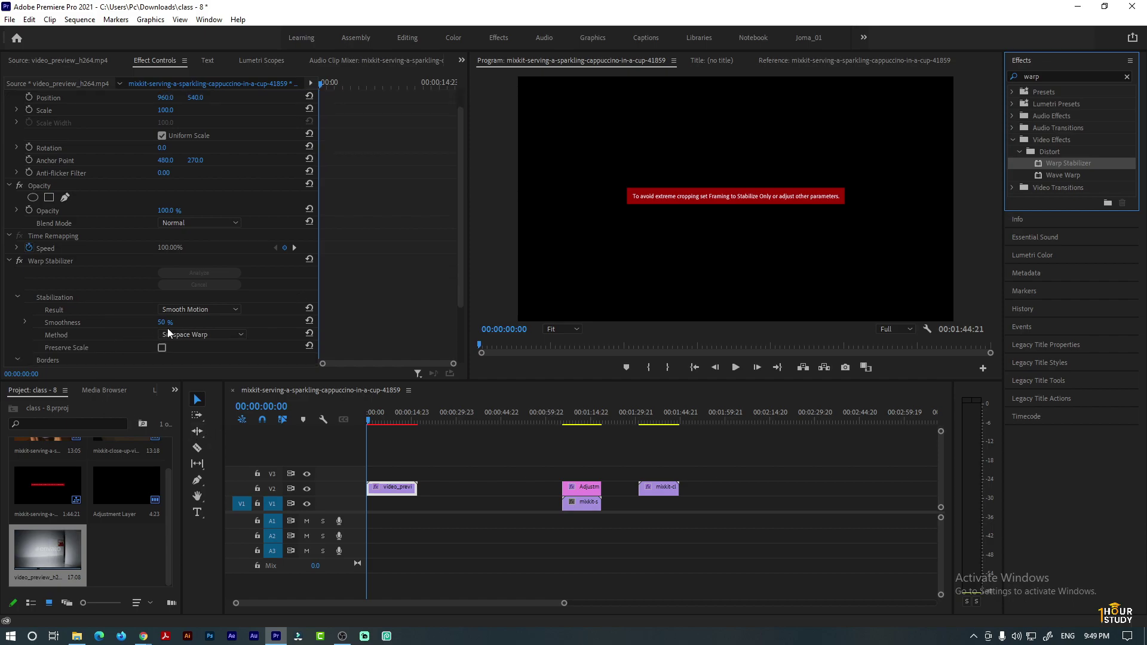
pyautogui.scroll(-1, 174, 327)
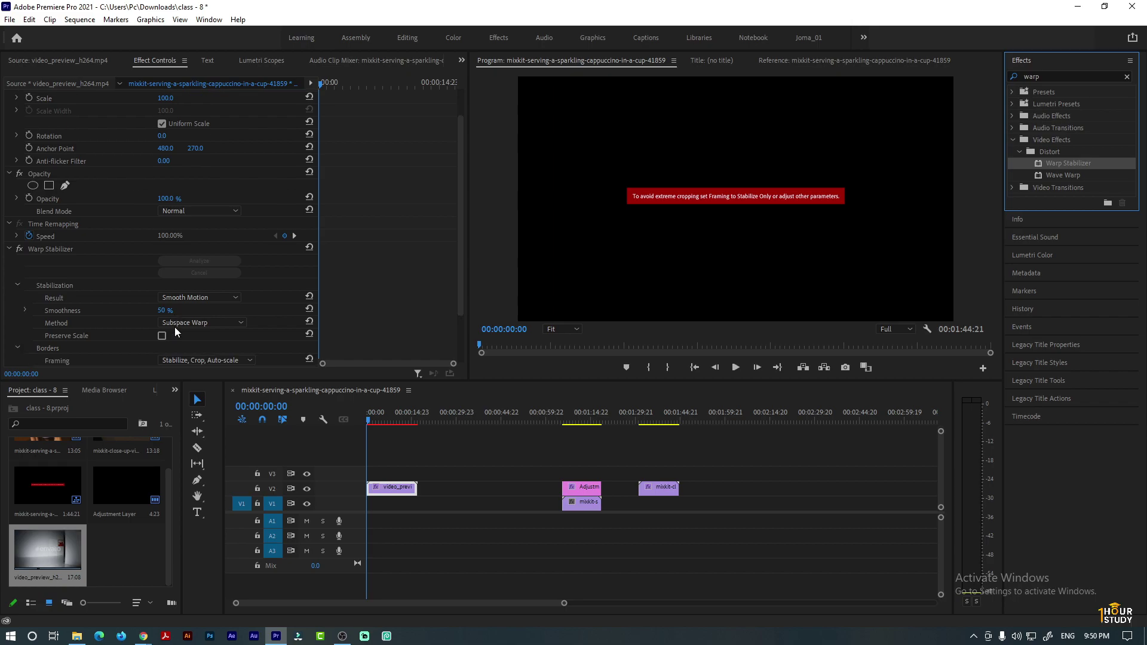
pyautogui.scroll(-1, 174, 323)
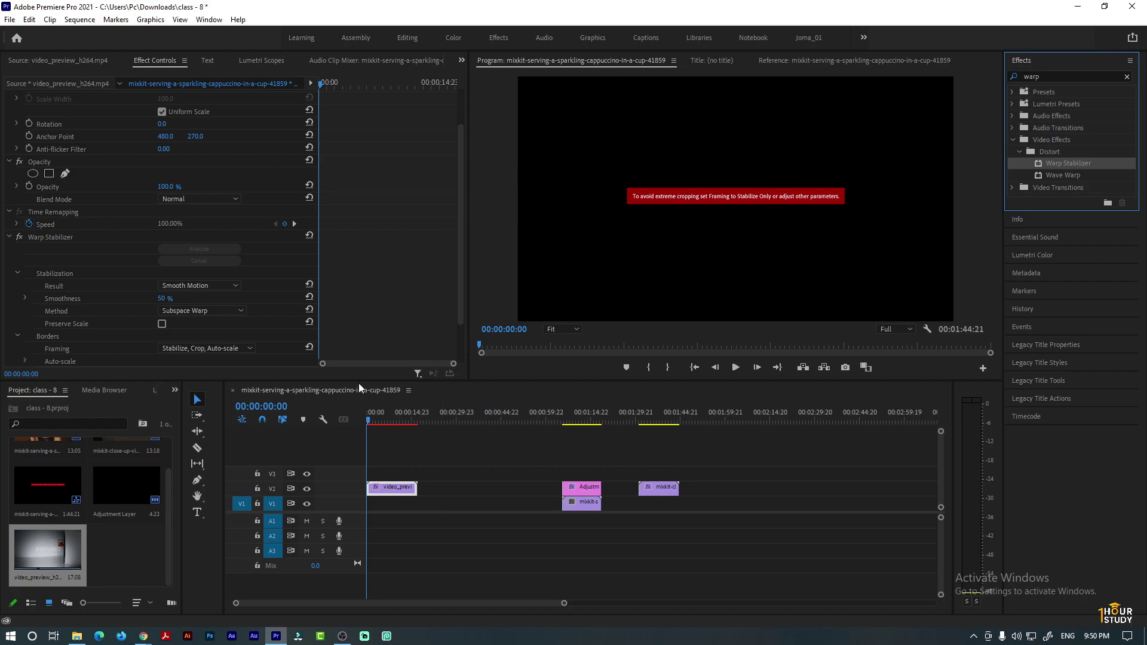
# - Try Warp Stabilizer Smoothness at 25 %, then 5 %, and play back to check the result
pyautogui.click(171, 298)
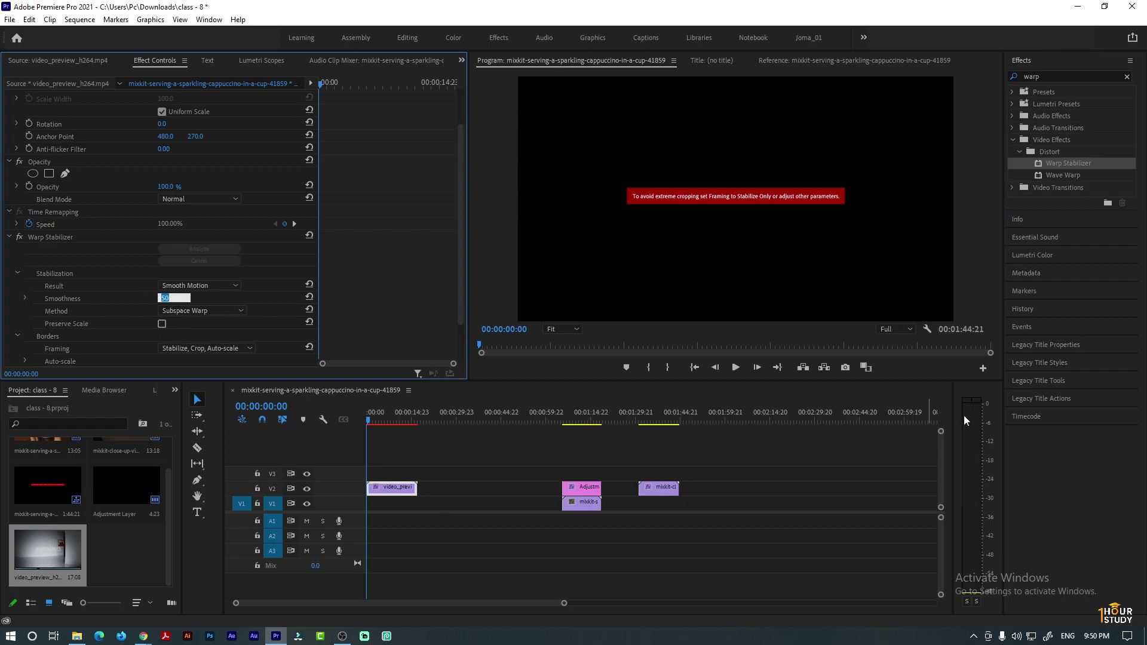
pyautogui.write('25')
pyautogui.press('Return')
pyautogui.click(159, 299)
pyautogui.write('5')
pyautogui.press('Return')
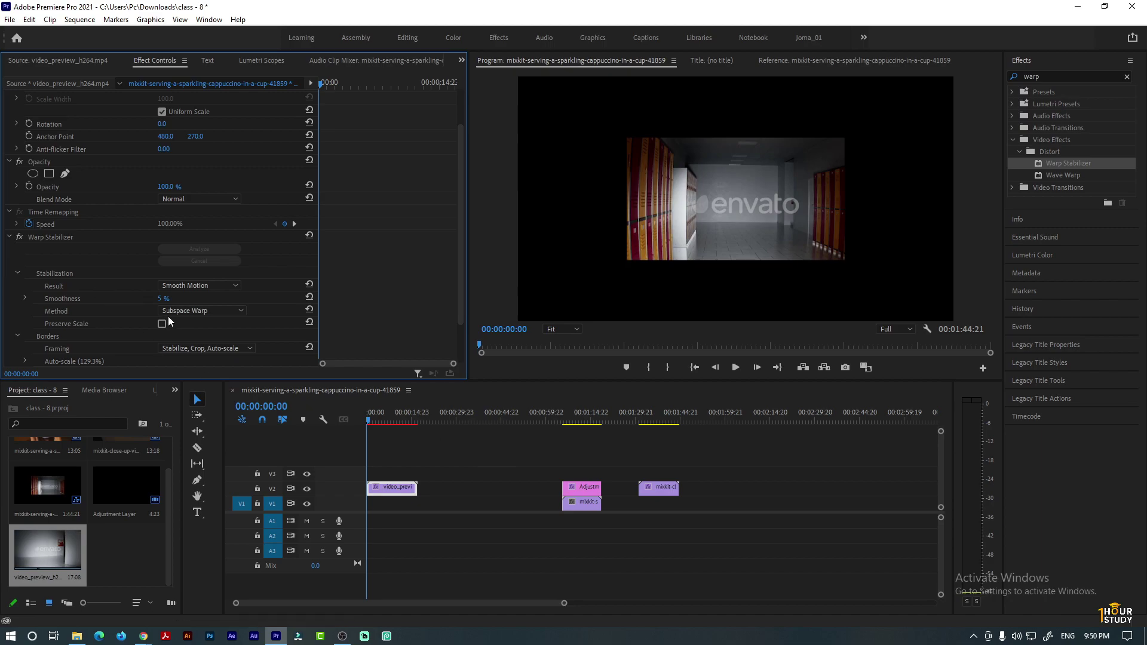
pyautogui.click(735, 370)
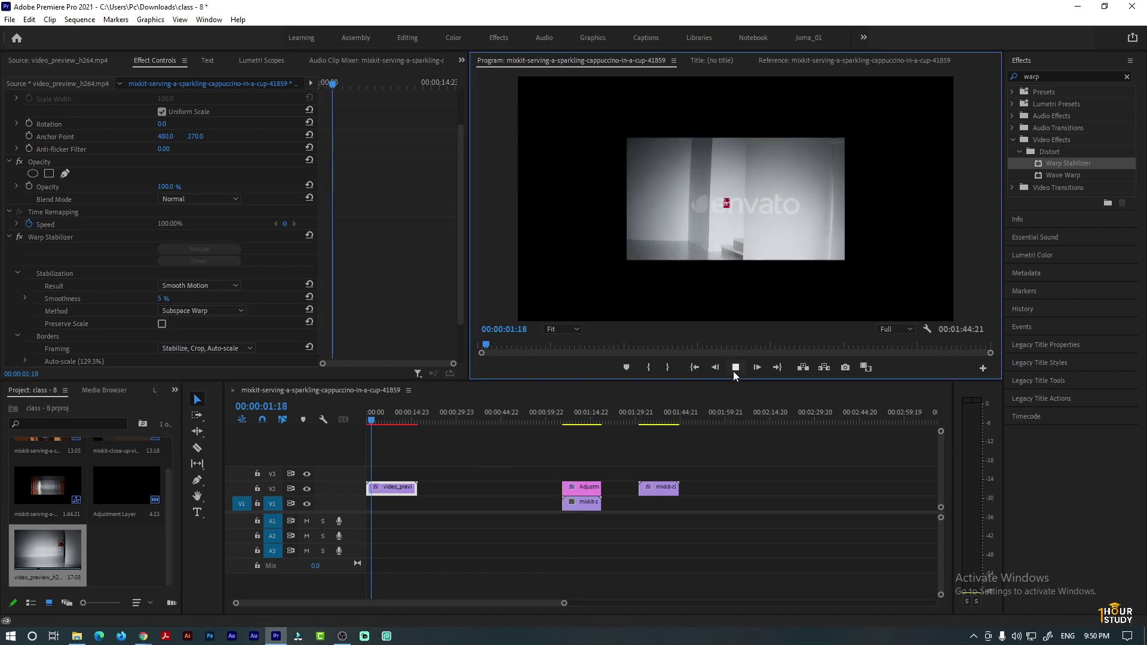
pyautogui.click(733, 371)
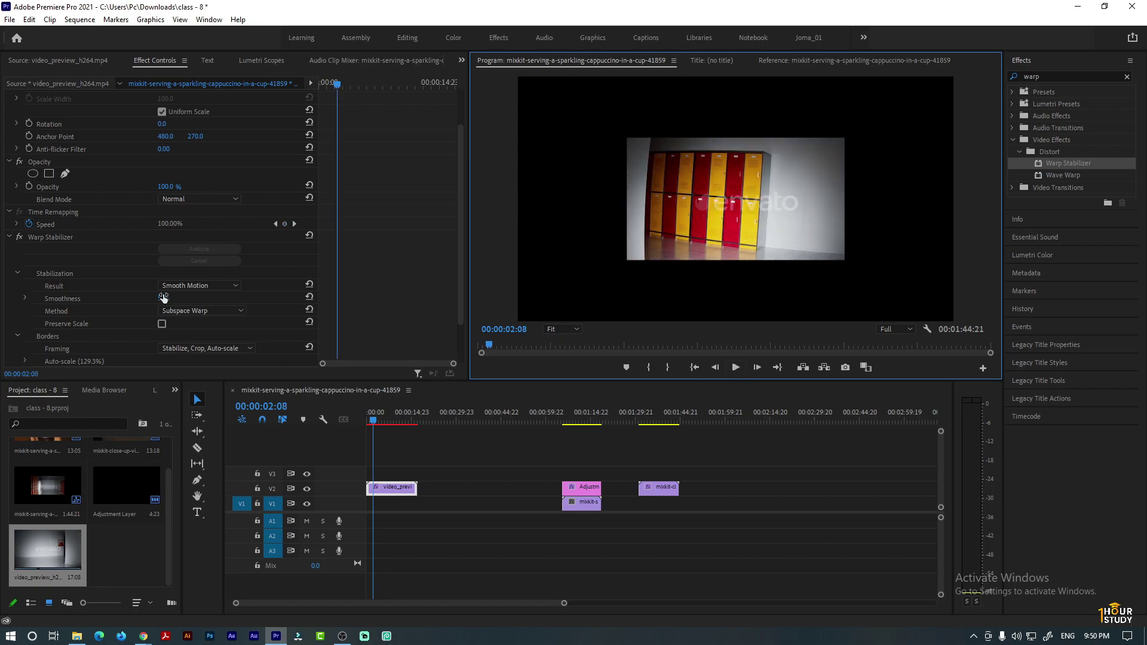
# - Lower Smoothness to 3 %, then raise it to 10 %, and play back the stabilized clip
pyautogui.click(161, 298)
pyautogui.write('3')
pyautogui.press('Return')
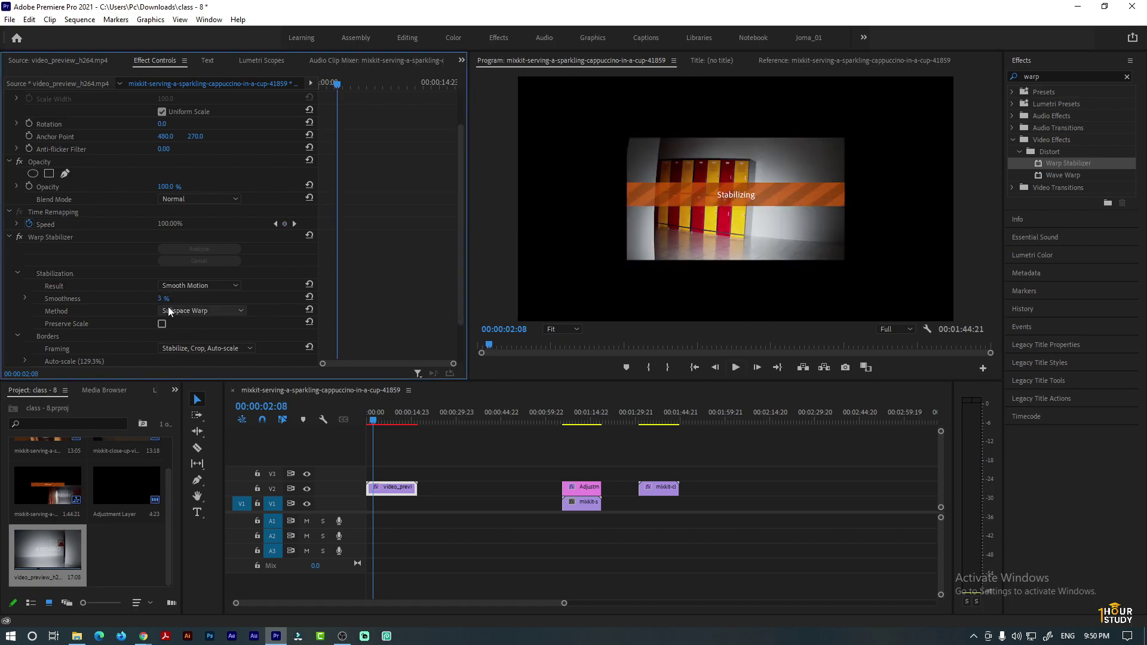
pyautogui.click(175, 297)
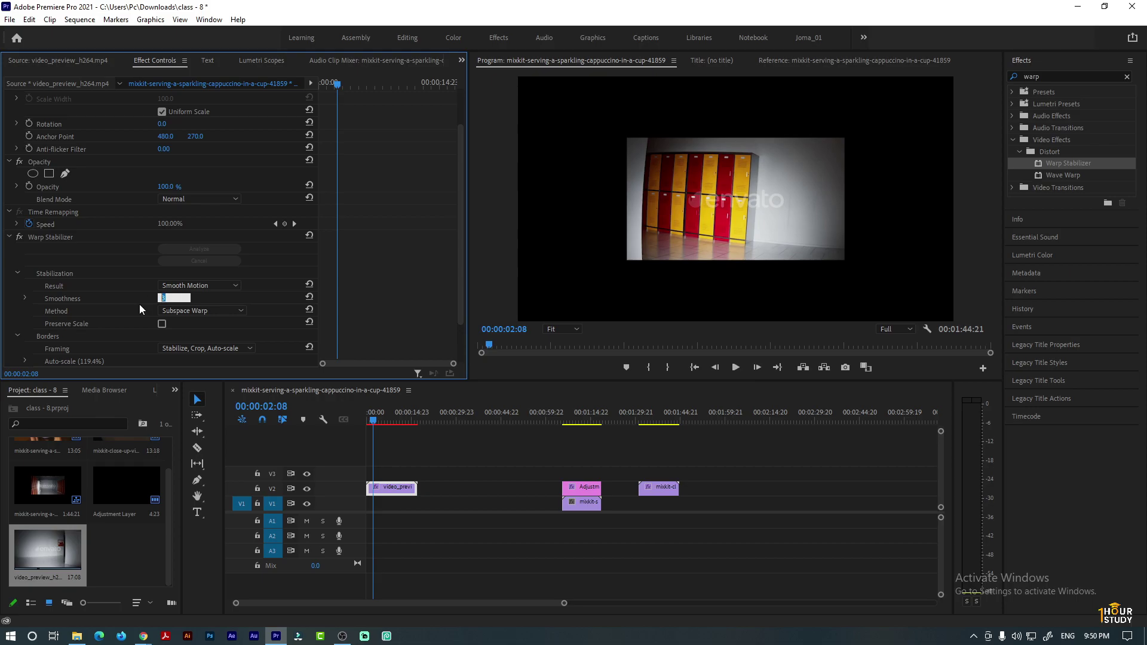
pyautogui.write('10')
pyautogui.press('Return')
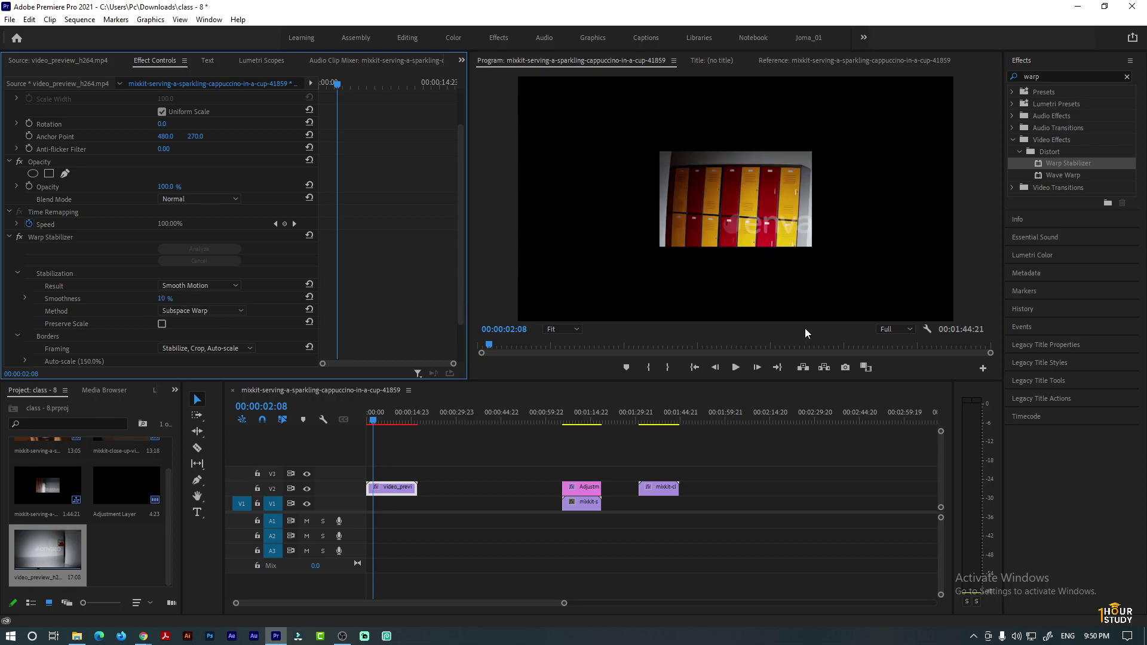
pyautogui.click(729, 370)
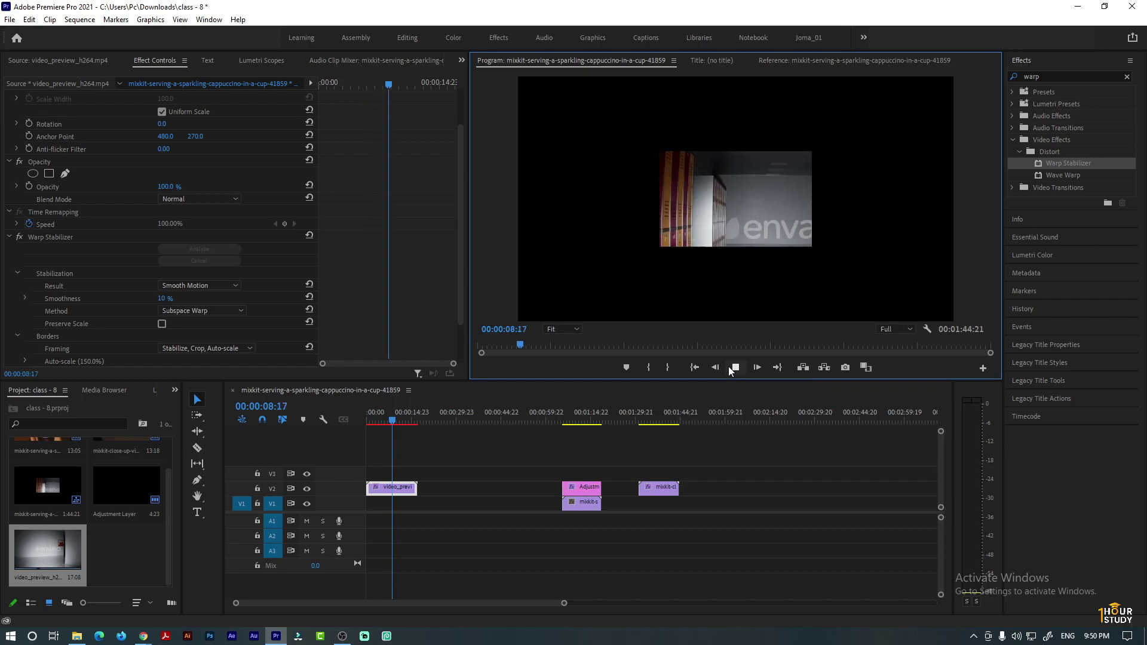
pyautogui.click(729, 367)
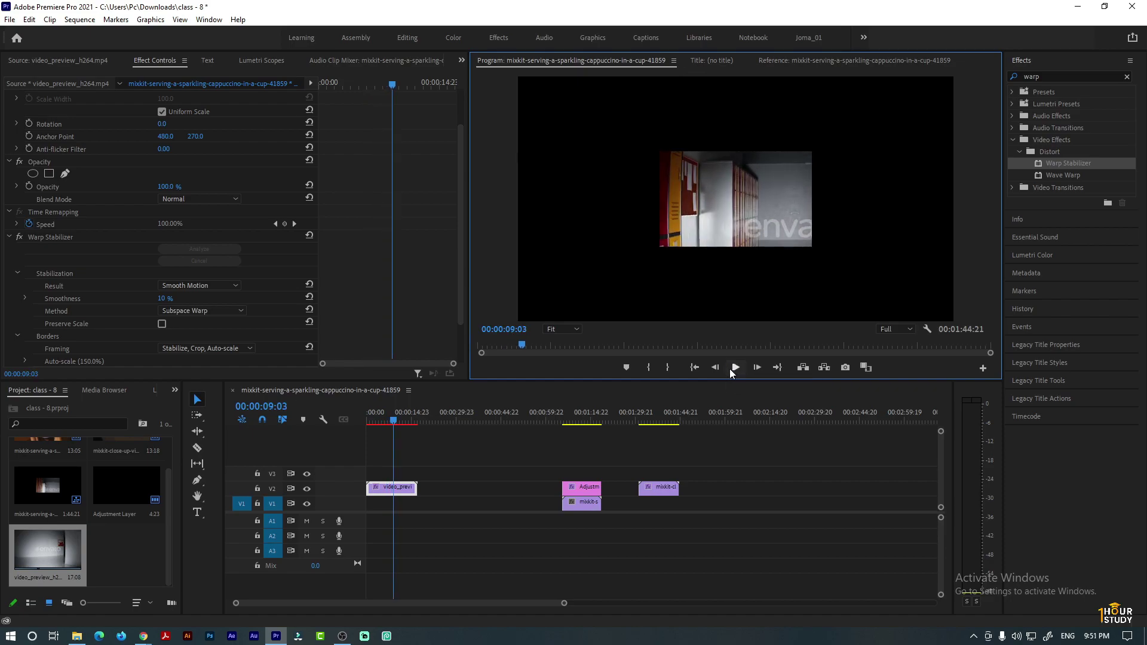
# - Set Smoothness to 15 % and play the stabilized clip again
pyautogui.click(163, 298)
pyautogui.write('15')
pyautogui.press('Return')
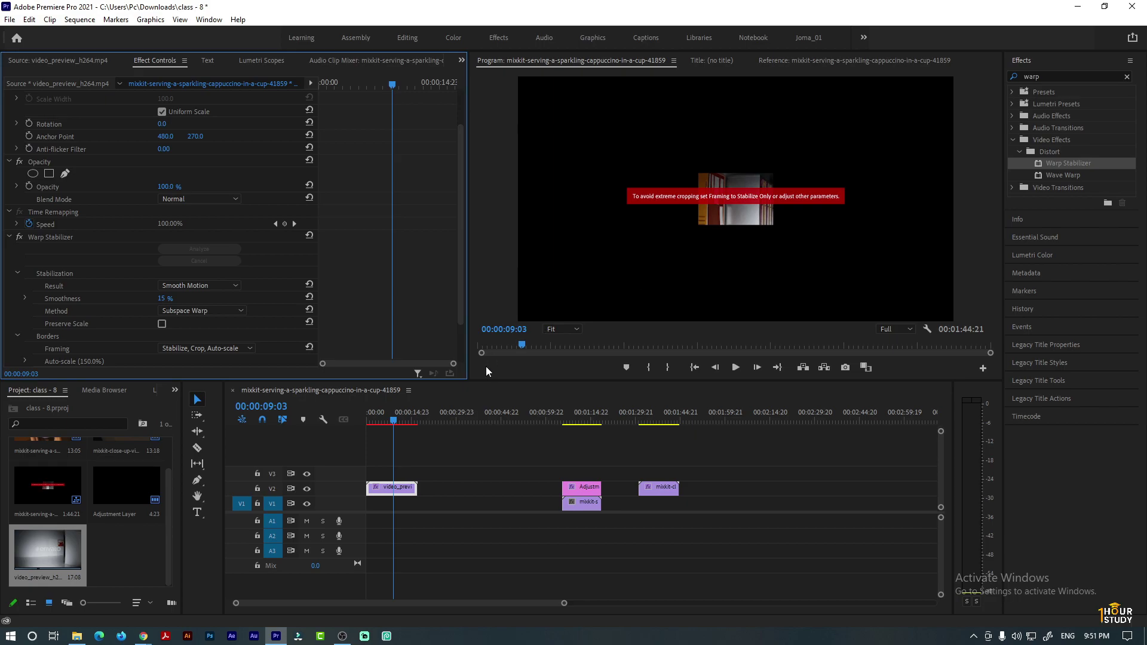
pyautogui.click(744, 366)
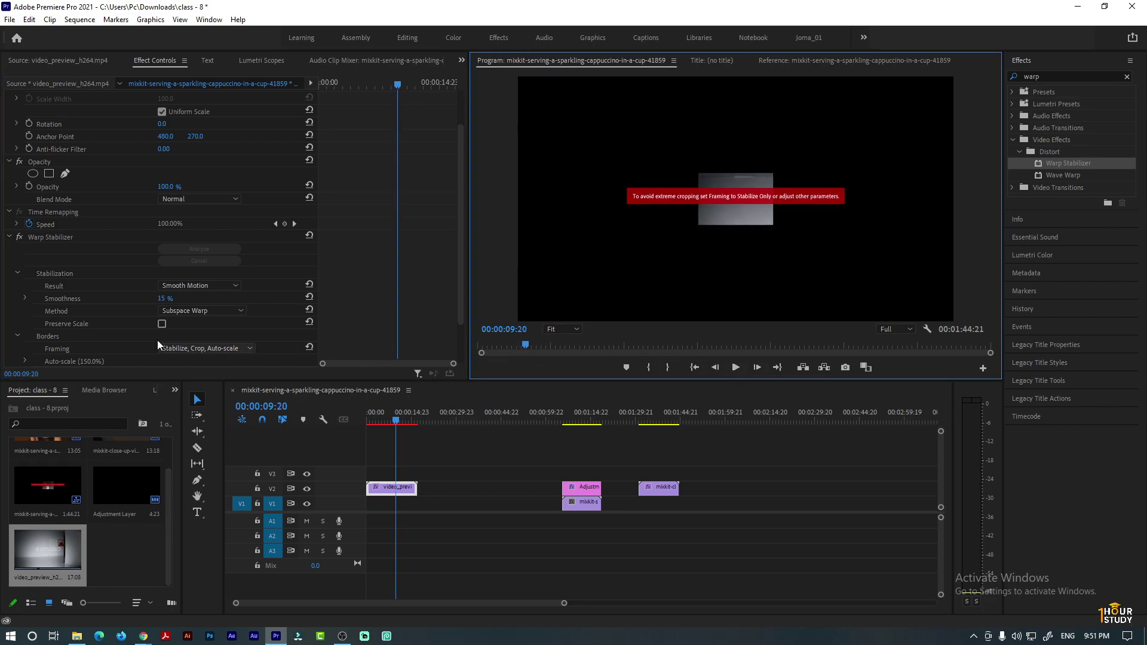
# - Settle on a lower Smoothness of 12 % and replay the sequence from the start
pyautogui.click(162, 299)
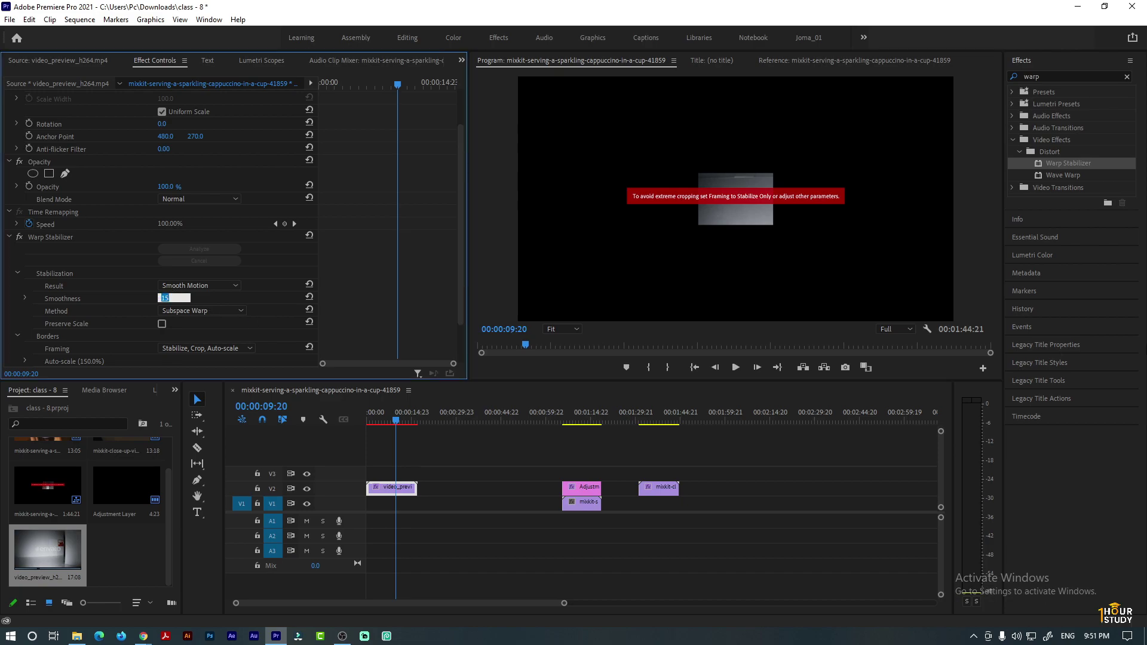
pyautogui.write('12.')
pyautogui.press('Return')
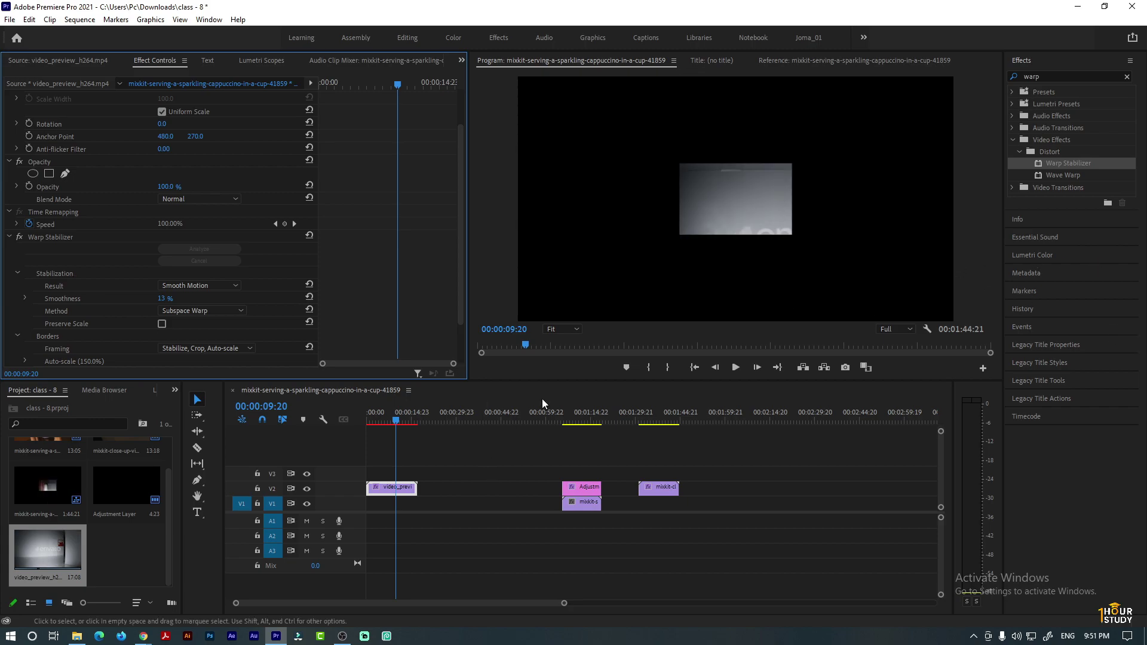
pyautogui.click(735, 368)
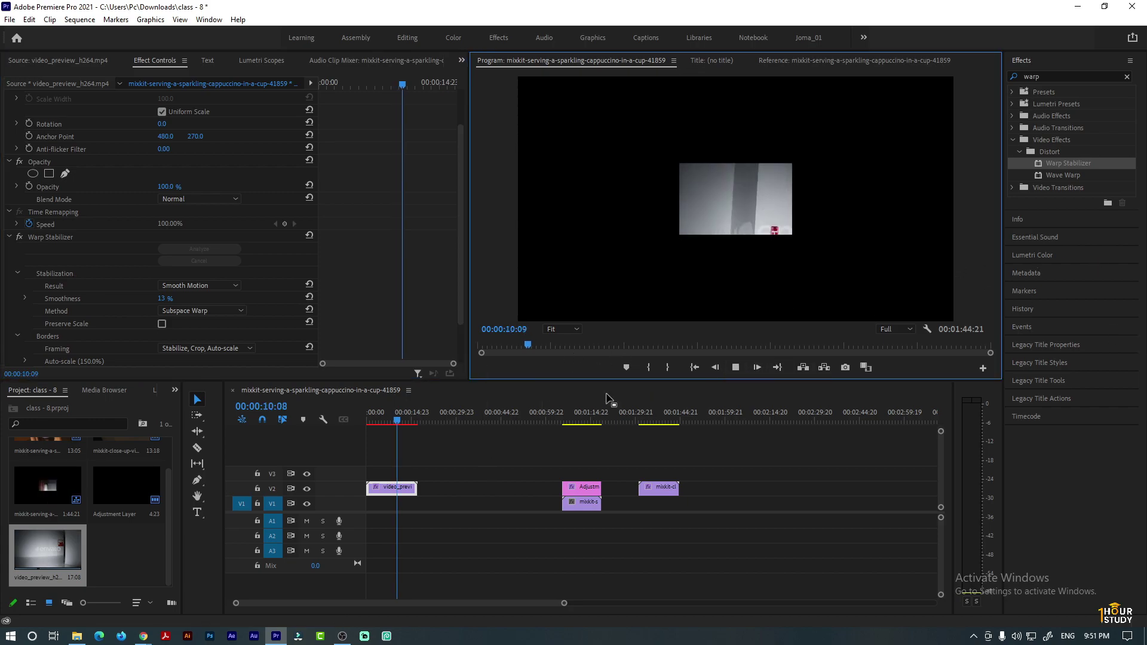
pyautogui.click(735, 368)
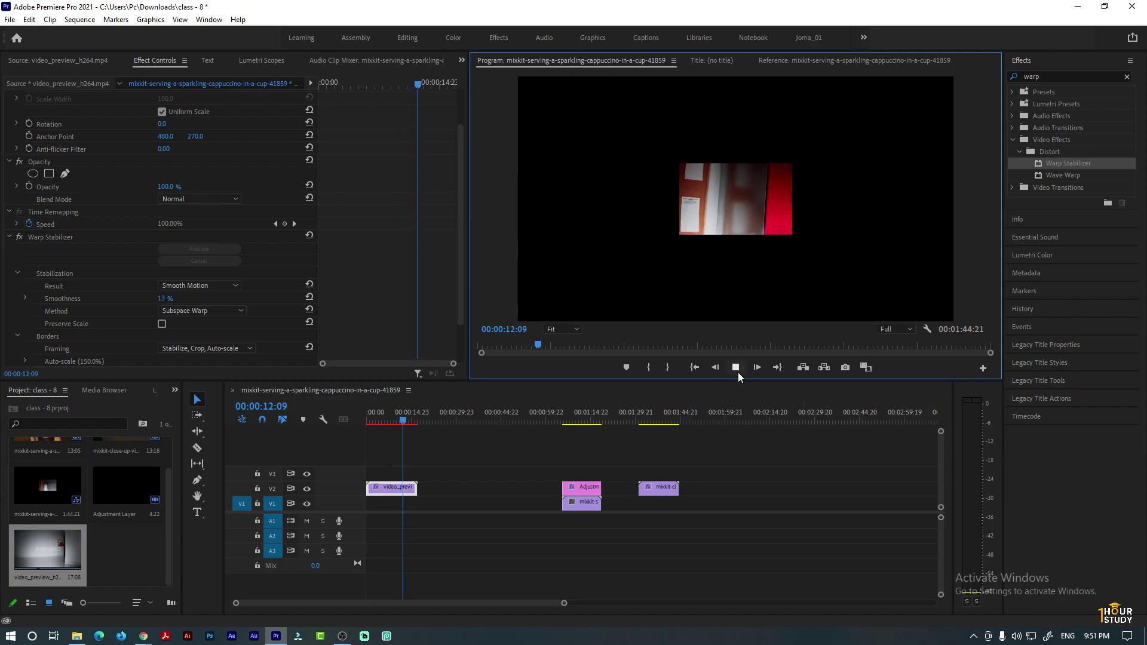
pyautogui.moveTo(538, 345); pyautogui.dragTo(479, 345)
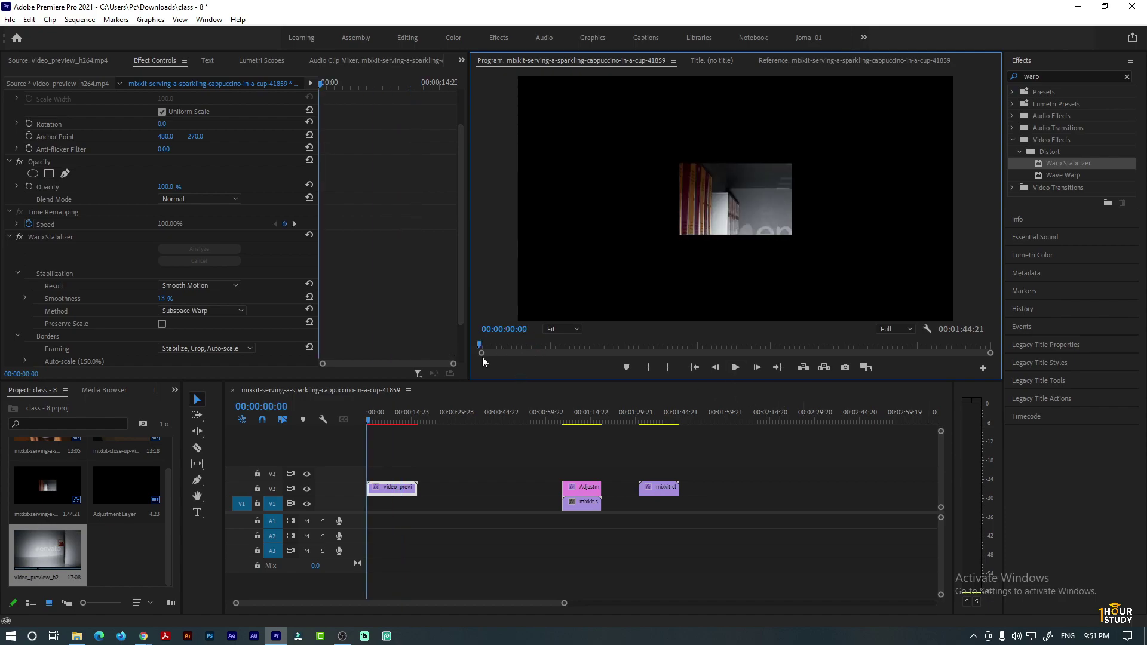
pyautogui.click(736, 367)
pyautogui.click(735, 367)
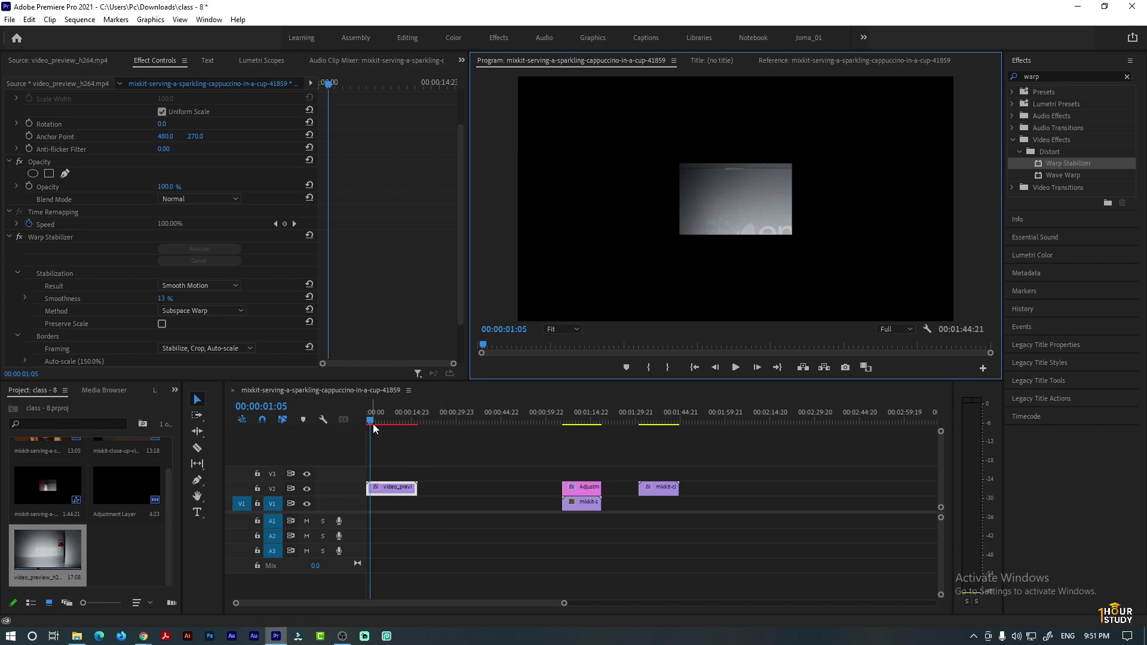
# - Return the playhead to the start and disable the Warp Stabilizer effect
pyautogui.moveTo(373, 424); pyautogui.dragTo(336, 421)
pyautogui.click(39, 237)
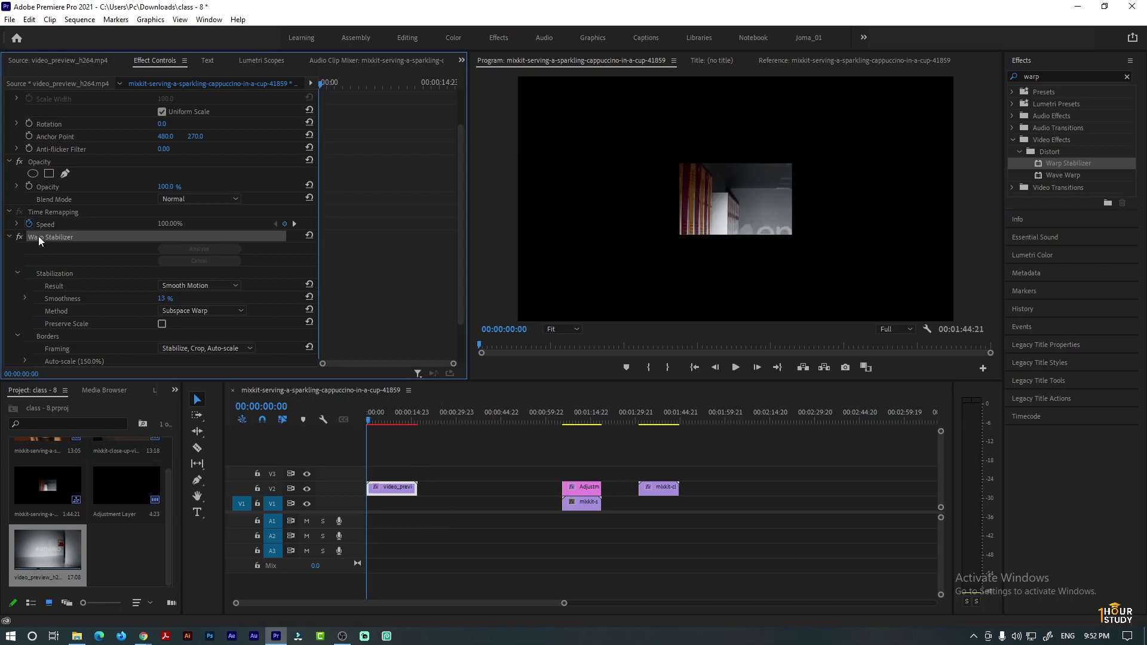
pyautogui.click(20, 237)
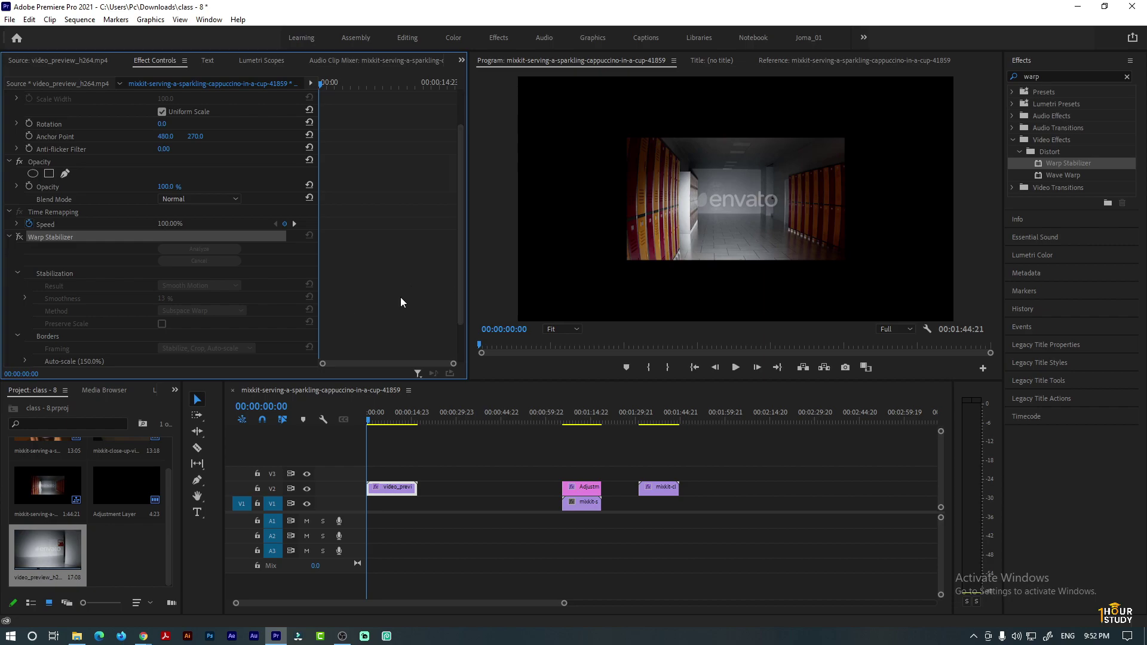
# - Move the locker clip later and place both cappuccino clips back-to-back at the start of V2
pyautogui.moveTo(399, 487); pyautogui.dragTo(760, 487)
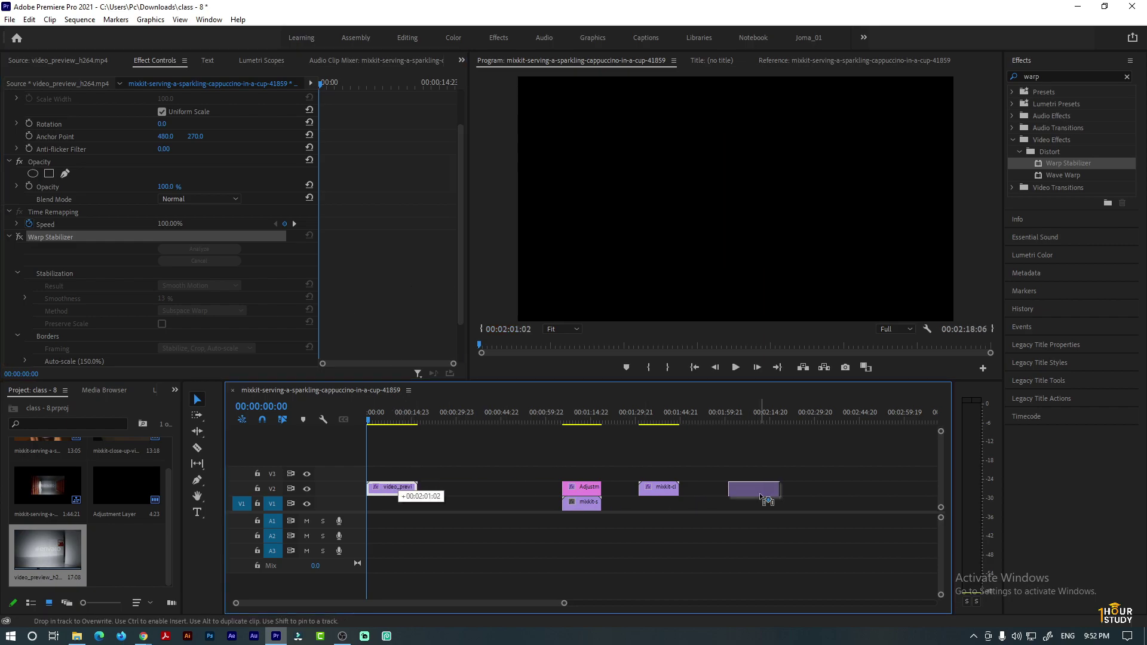
pyautogui.moveTo(655, 490); pyautogui.dragTo(383, 489)
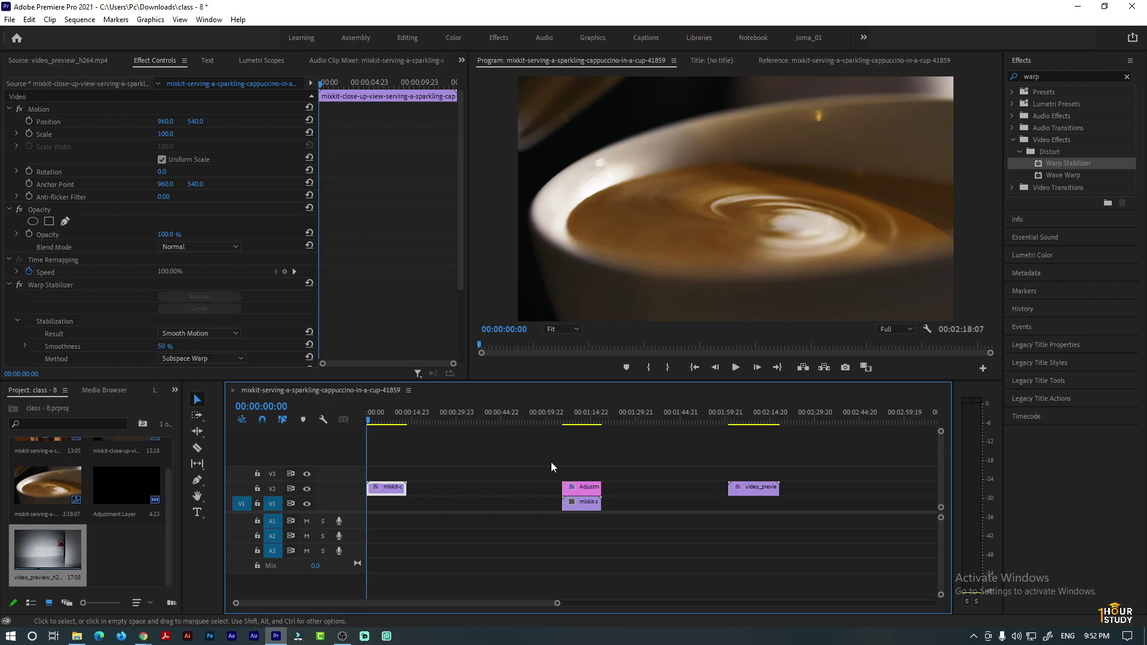
pyautogui.click(589, 504)
pyautogui.moveTo(588, 505); pyautogui.dragTo(431, 493)
pyautogui.click(402, 419)
pyautogui.press('space')
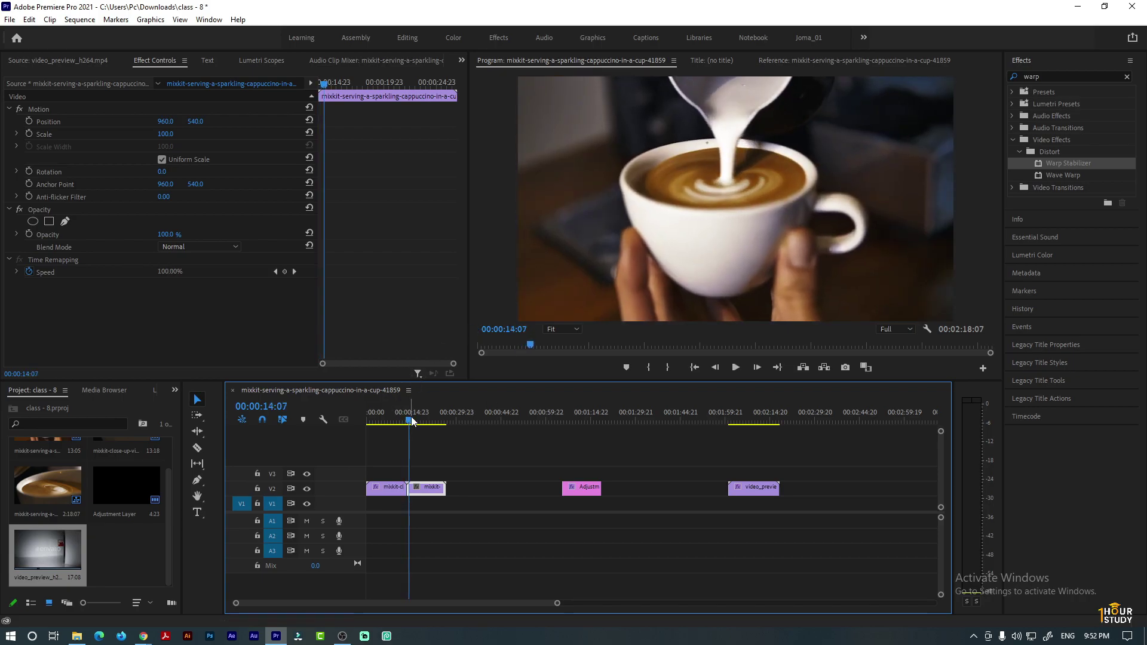
pyautogui.moveTo(409, 421); pyautogui.dragTo(400, 422)
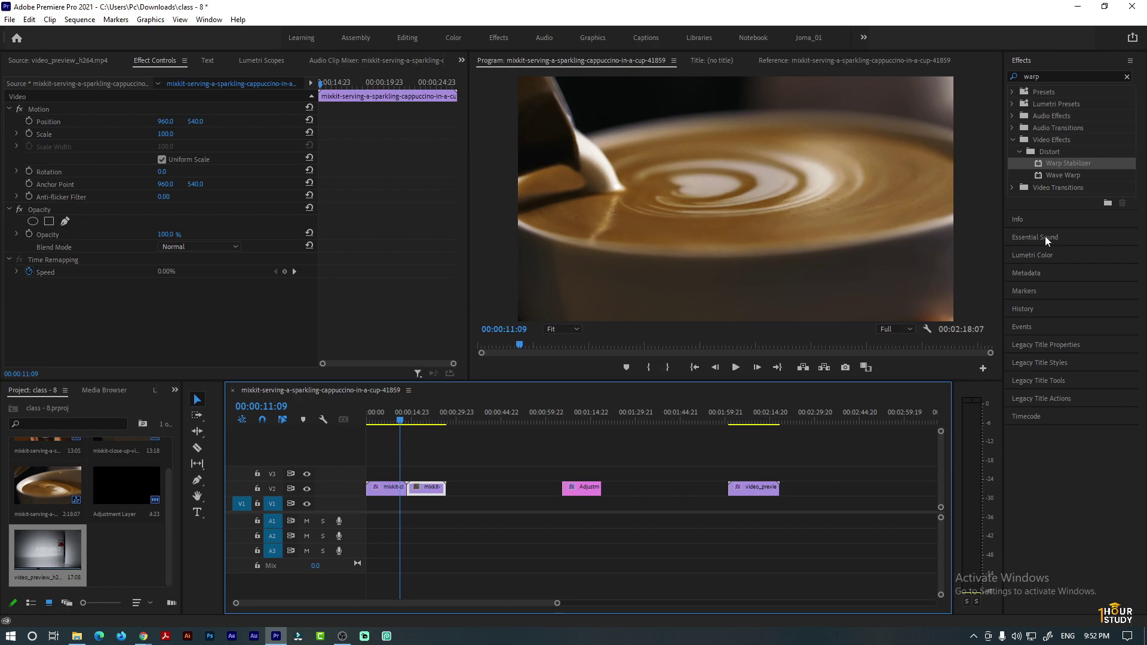
# - Clear the 'warp' Effects search and expand the Video Transitions categories
pyautogui.click(1009, 184)
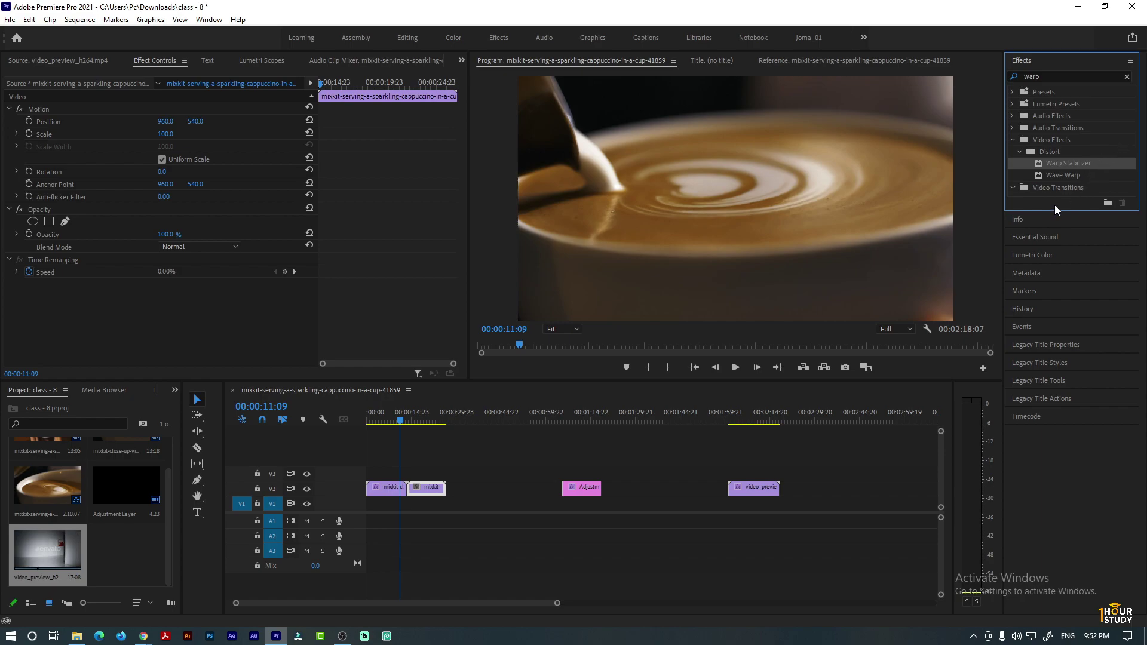
pyautogui.click(1033, 188)
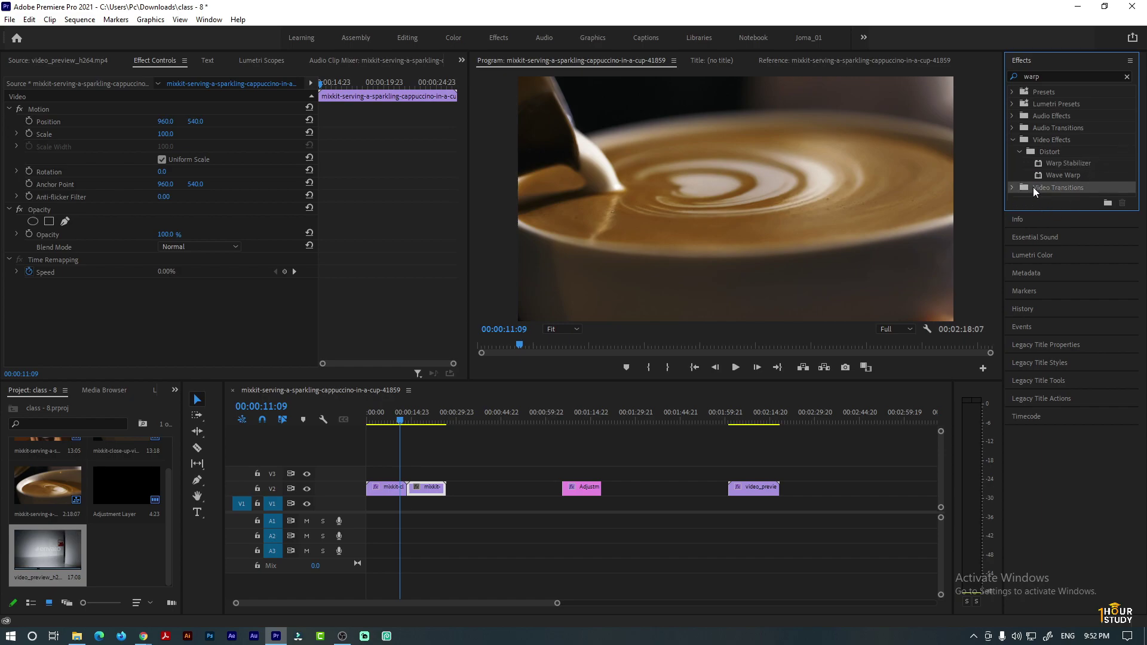
pyautogui.click(1127, 77)
pyautogui.click(1012, 152)
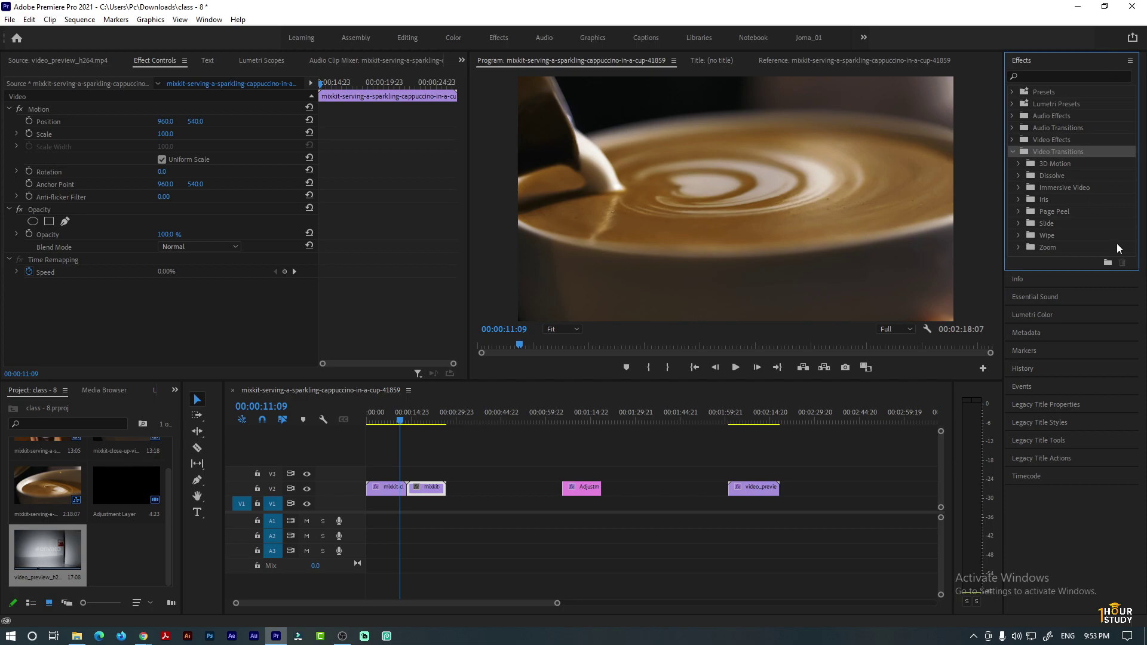
# - Apply 3D Motion > Cube Spin to the V2 cut, accept the insufficient media warning, and preview it
pyautogui.click(1018, 164)
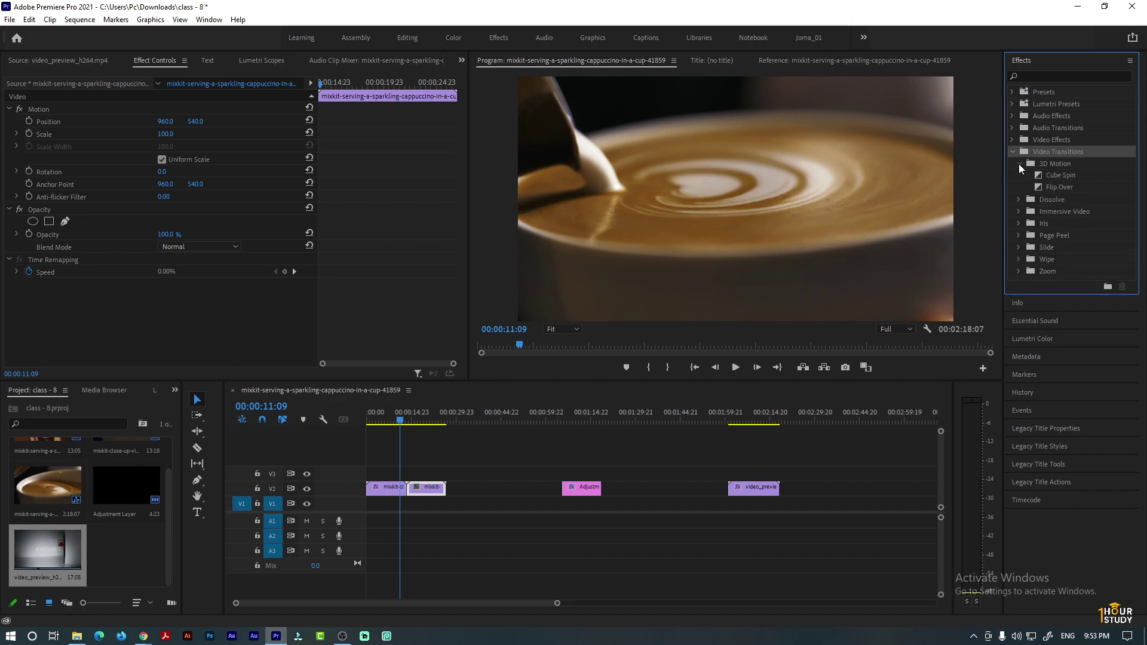
pyautogui.moveTo(1062, 173); pyautogui.dragTo(410, 490)
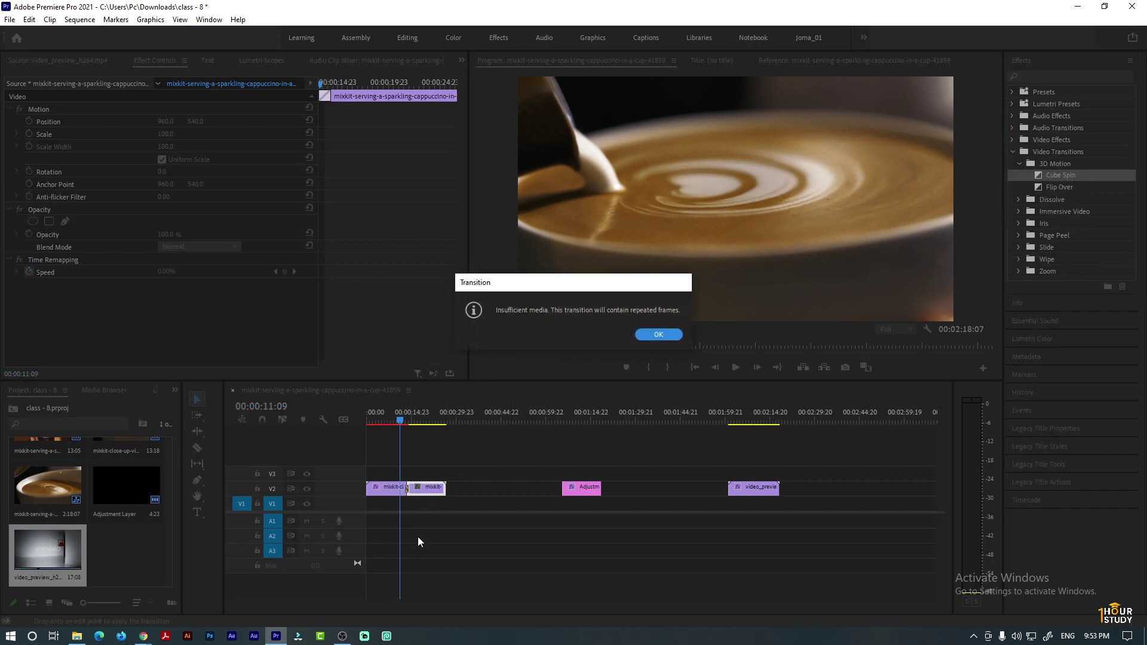
pyautogui.click(658, 335)
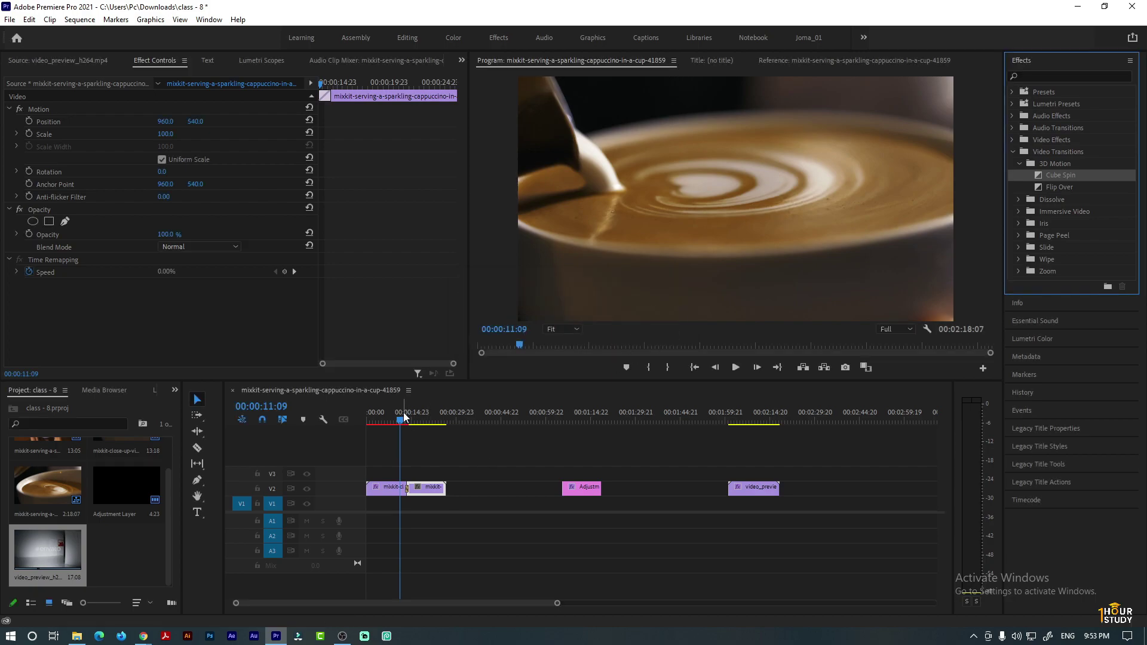
pyautogui.moveTo(404, 412); pyautogui.dragTo(400, 428)
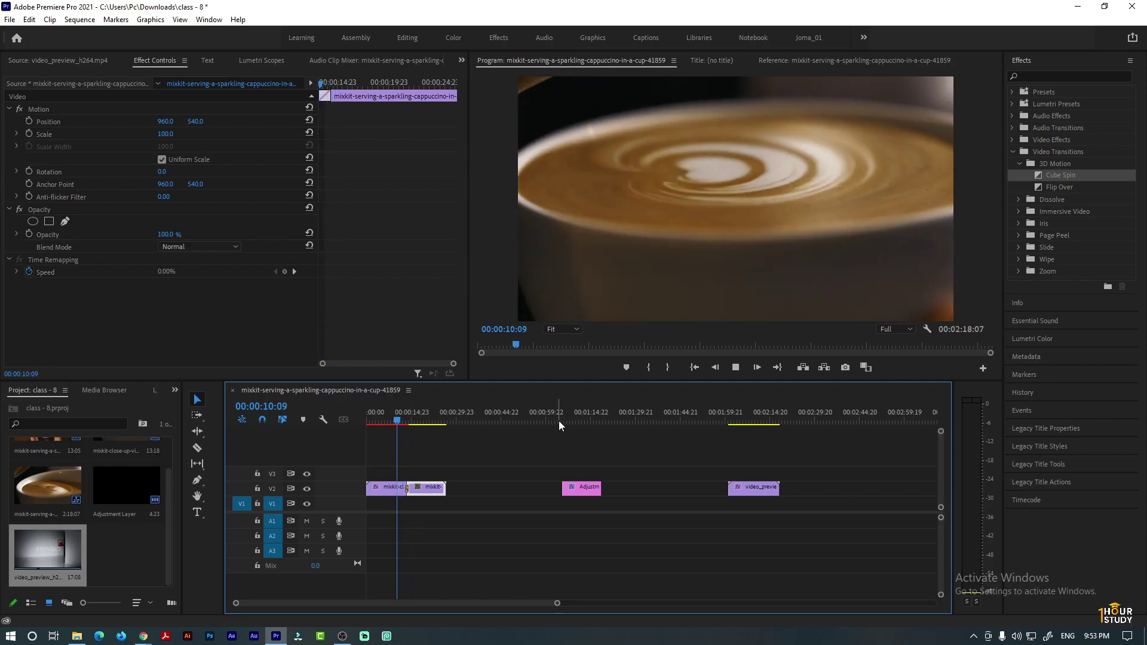
pyautogui.press('space')
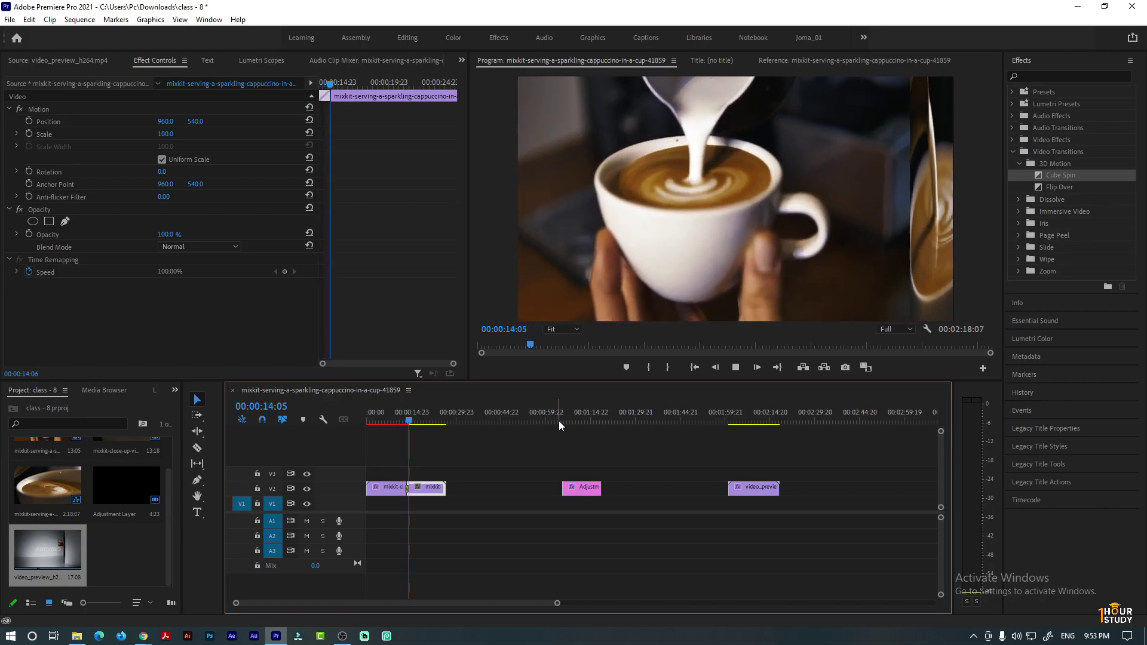
pyautogui.press('space')
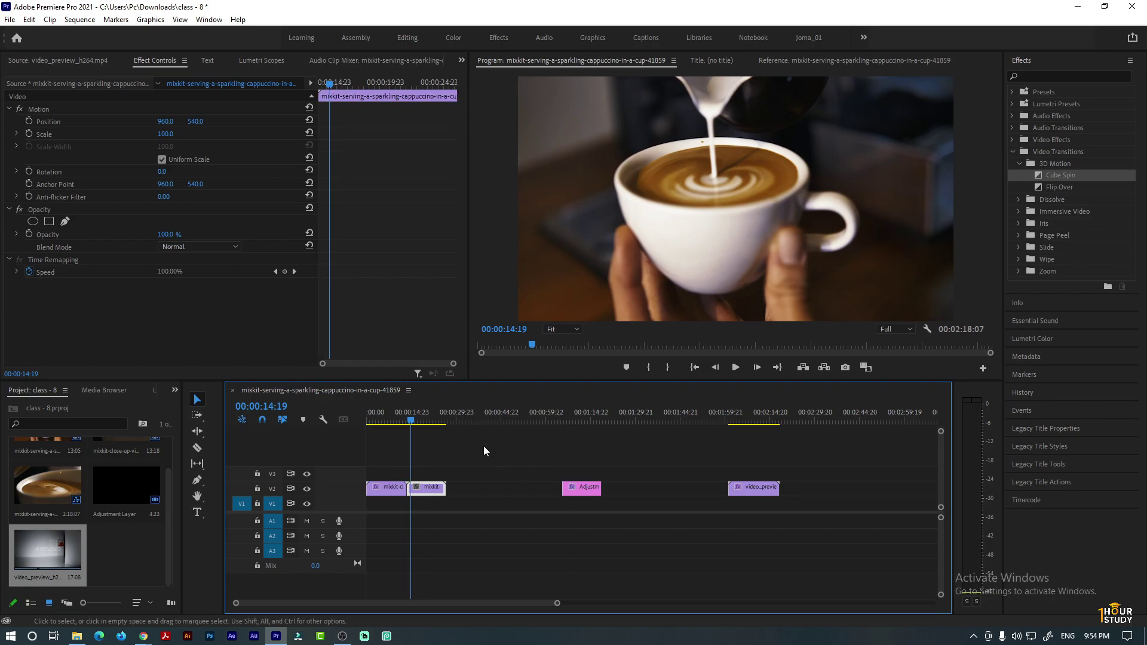
pyautogui.moveTo(409, 422); pyautogui.dragTo(393, 421)
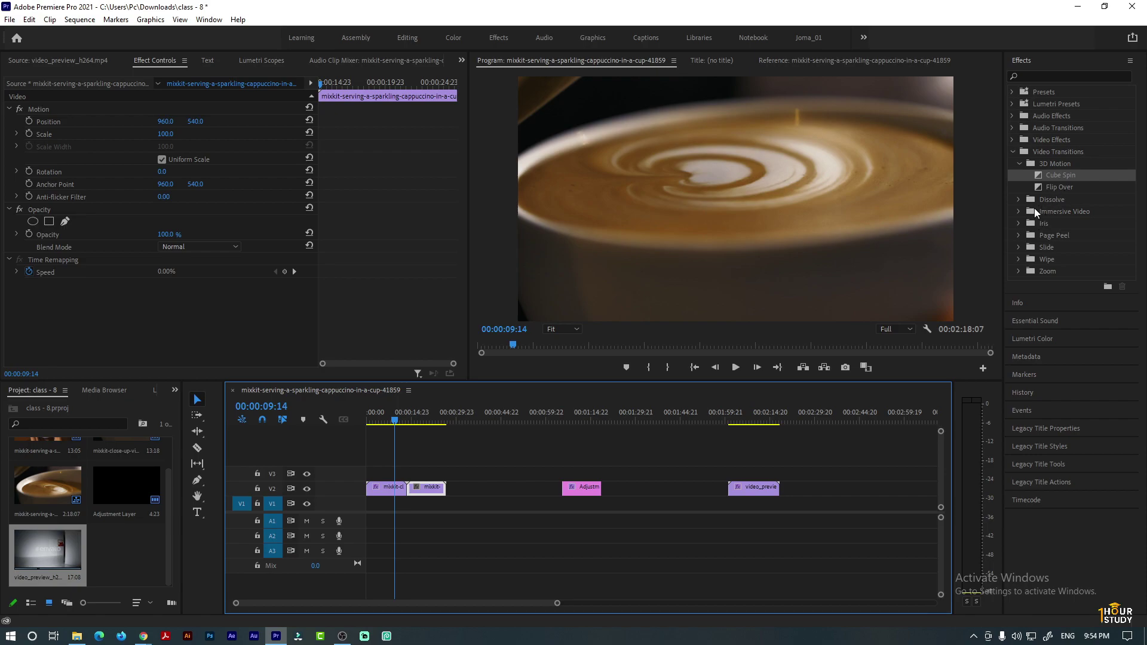
pyautogui.click(1018, 199)
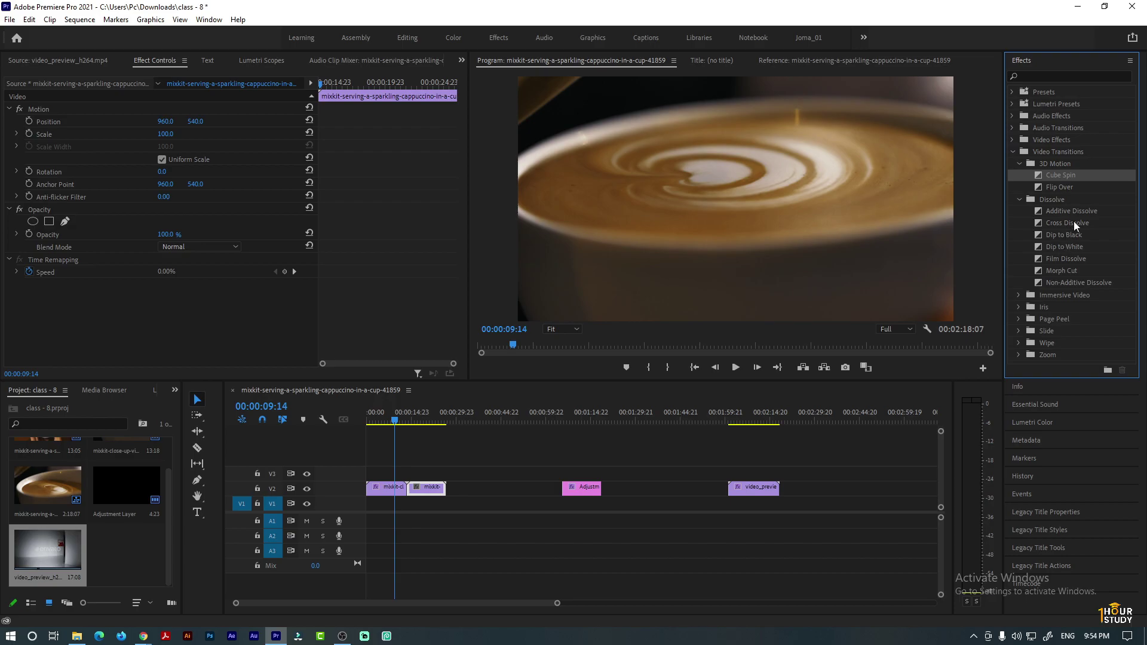
pyautogui.moveTo(1071, 225); pyautogui.dragTo(409, 493)
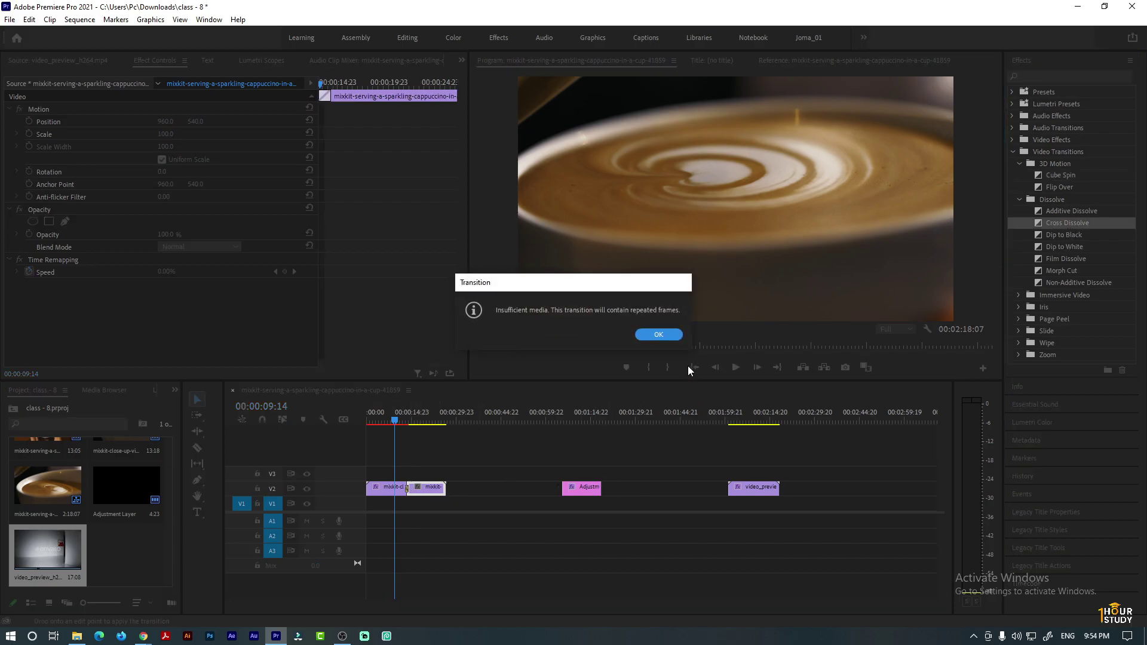
pyautogui.click(651, 334)
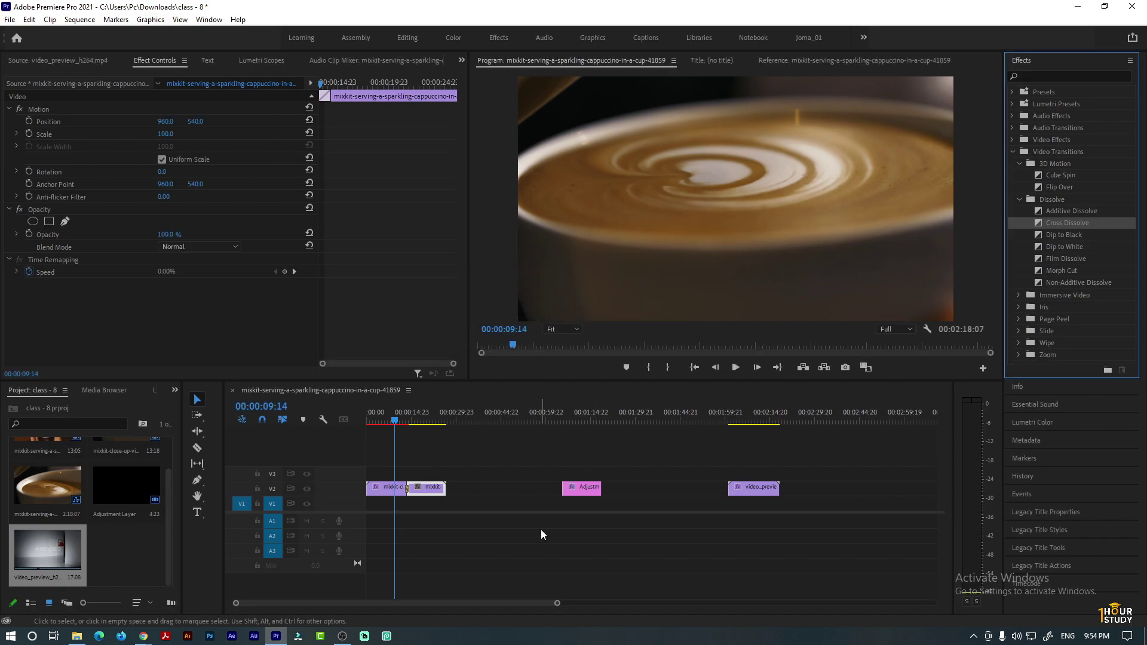
pyautogui.press('space')
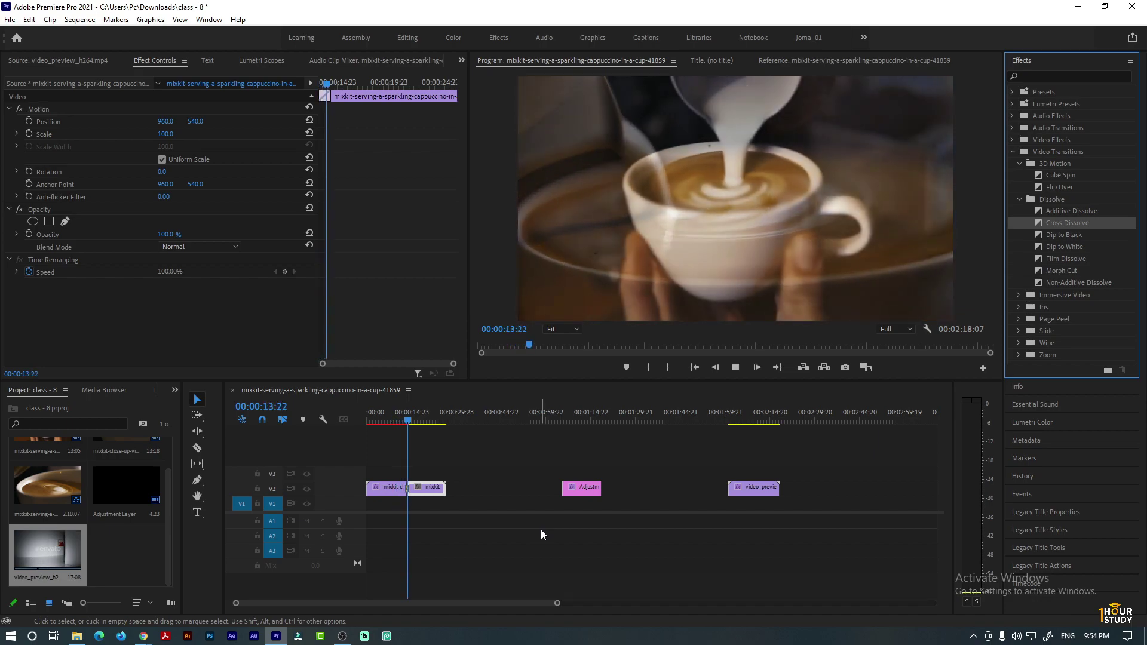
pyautogui.press('space')
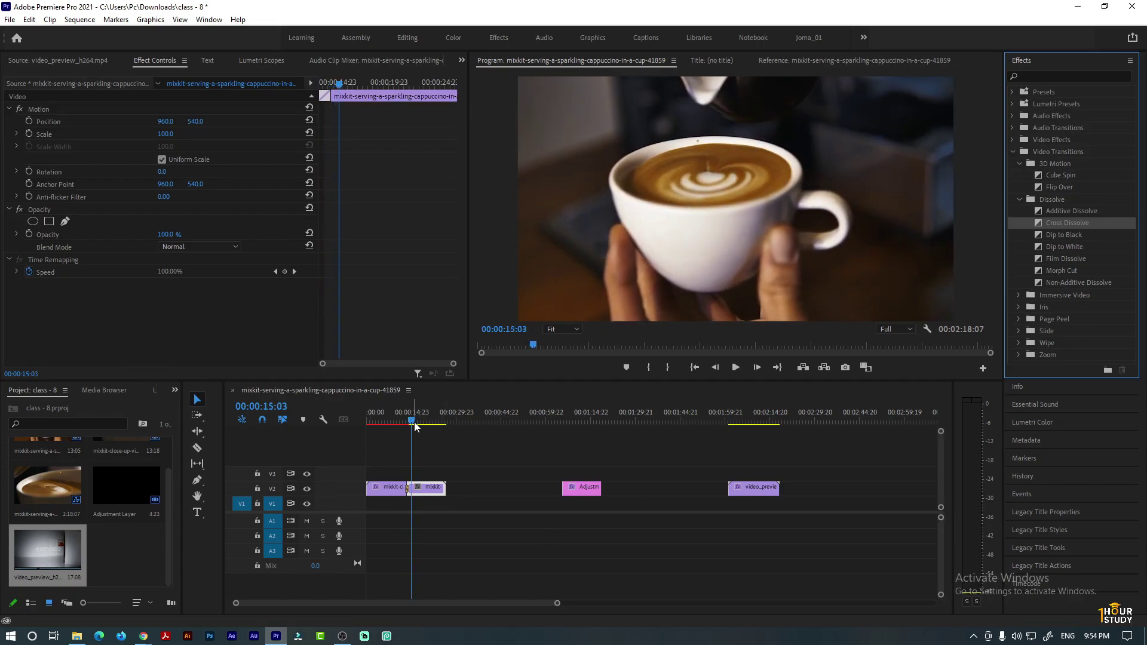
pyautogui.moveTo(414, 420); pyautogui.dragTo(404, 417)
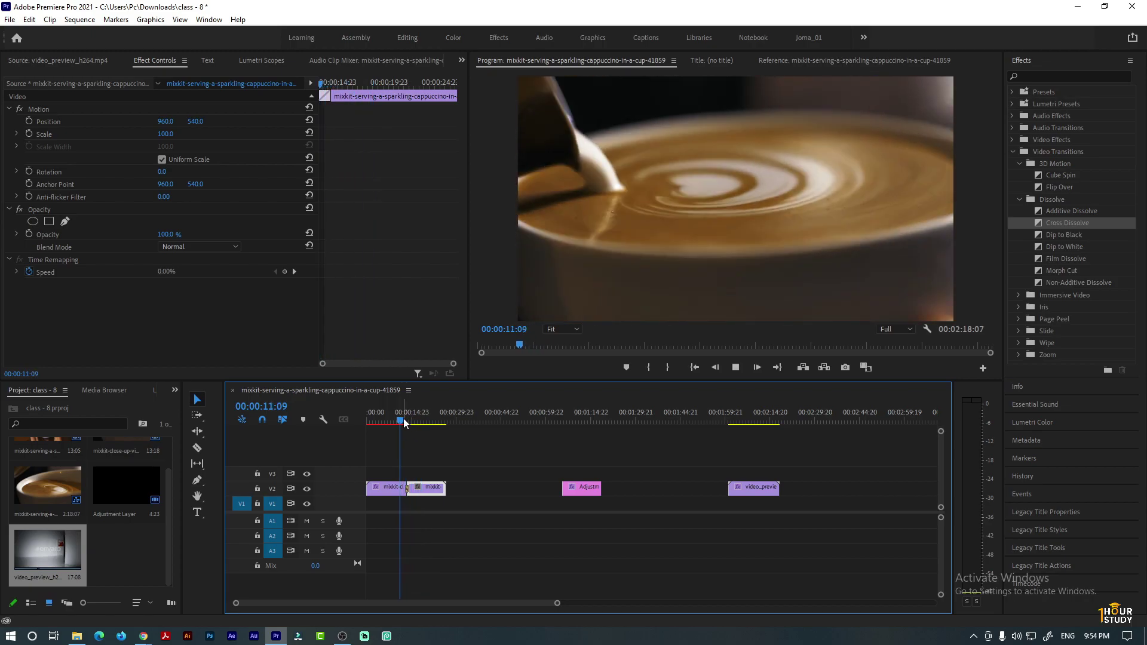
pyautogui.press('space')
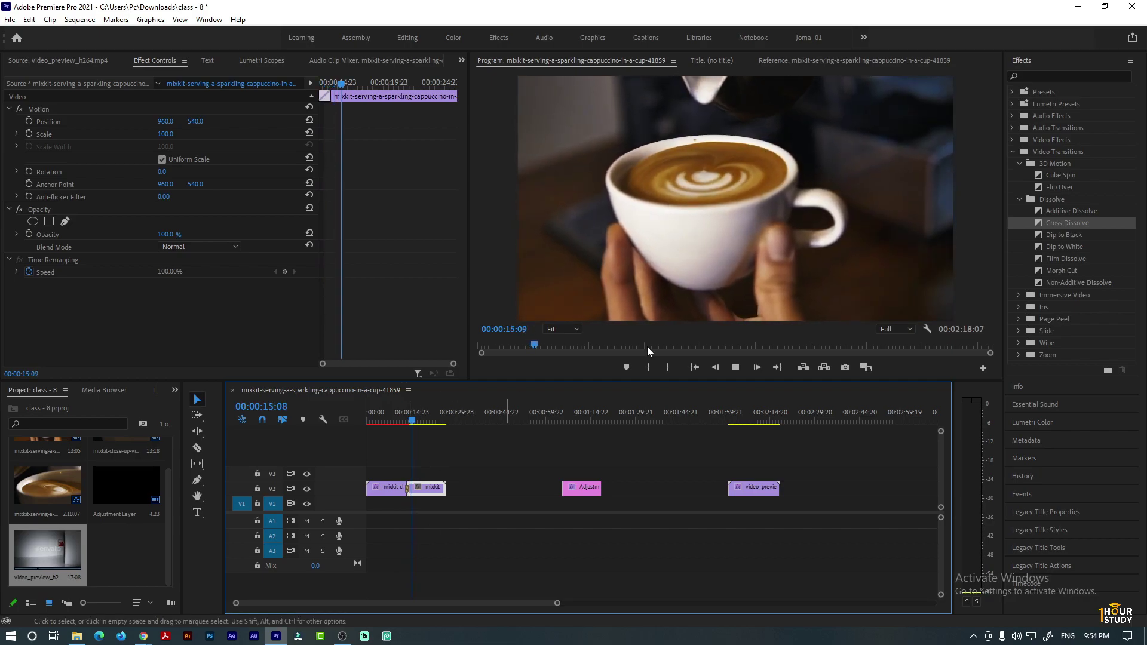
pyautogui.click(736, 366)
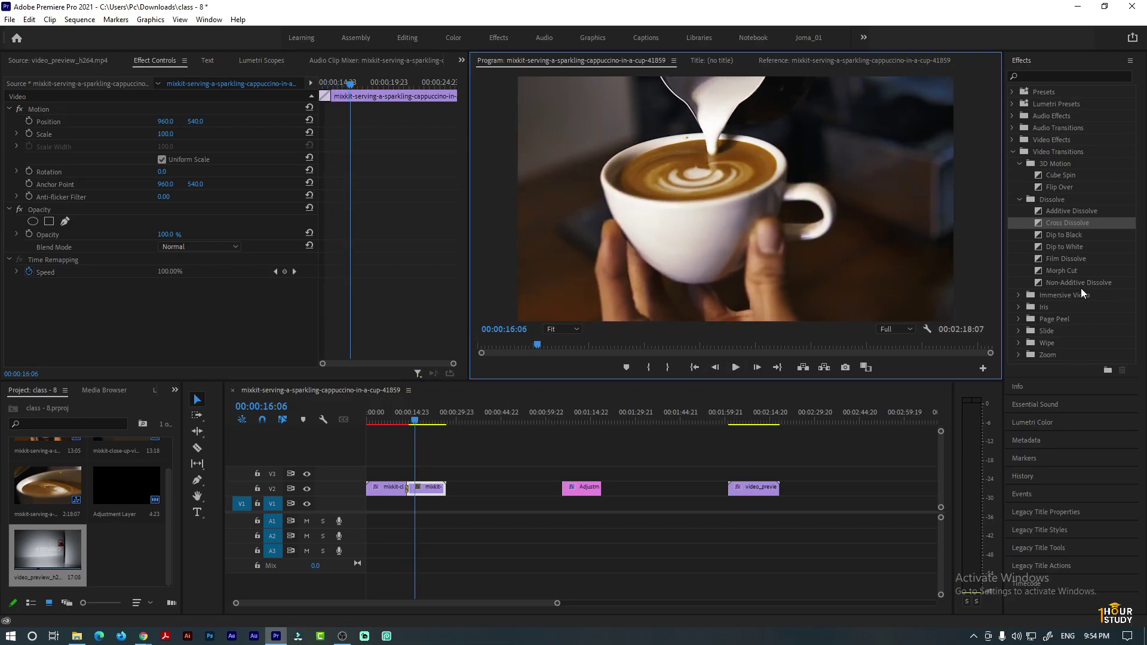
# - Expand the Immersive Video, Iris, Page Peel, Slide, Wipe and Zoom transition groups
pyautogui.click(1020, 295)
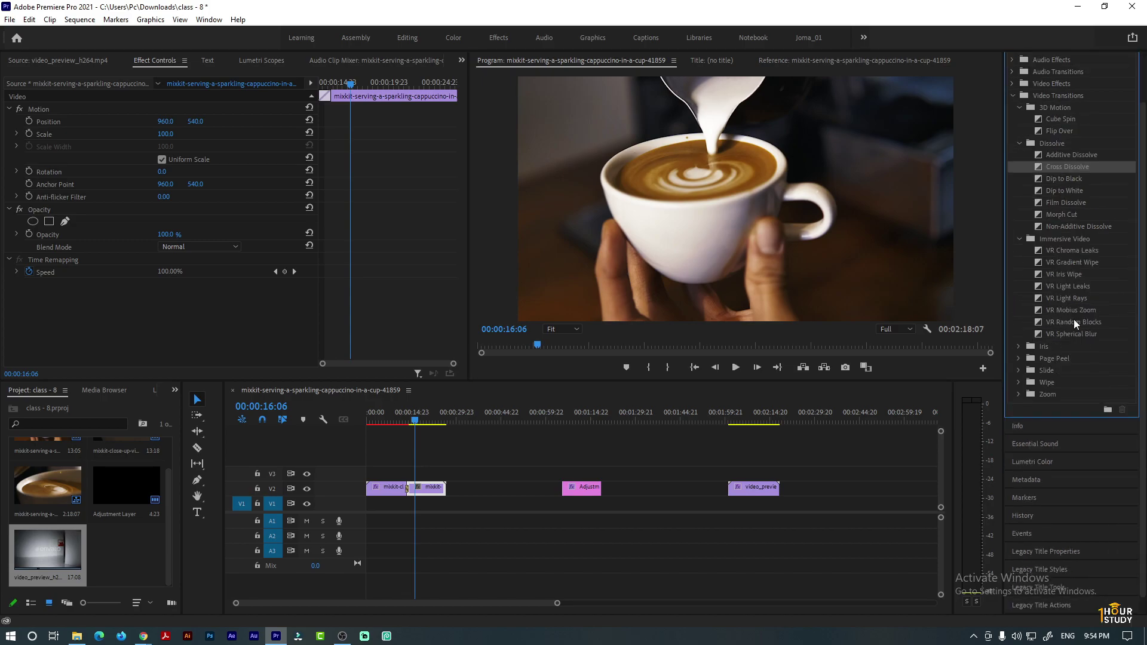
pyautogui.click(1019, 346)
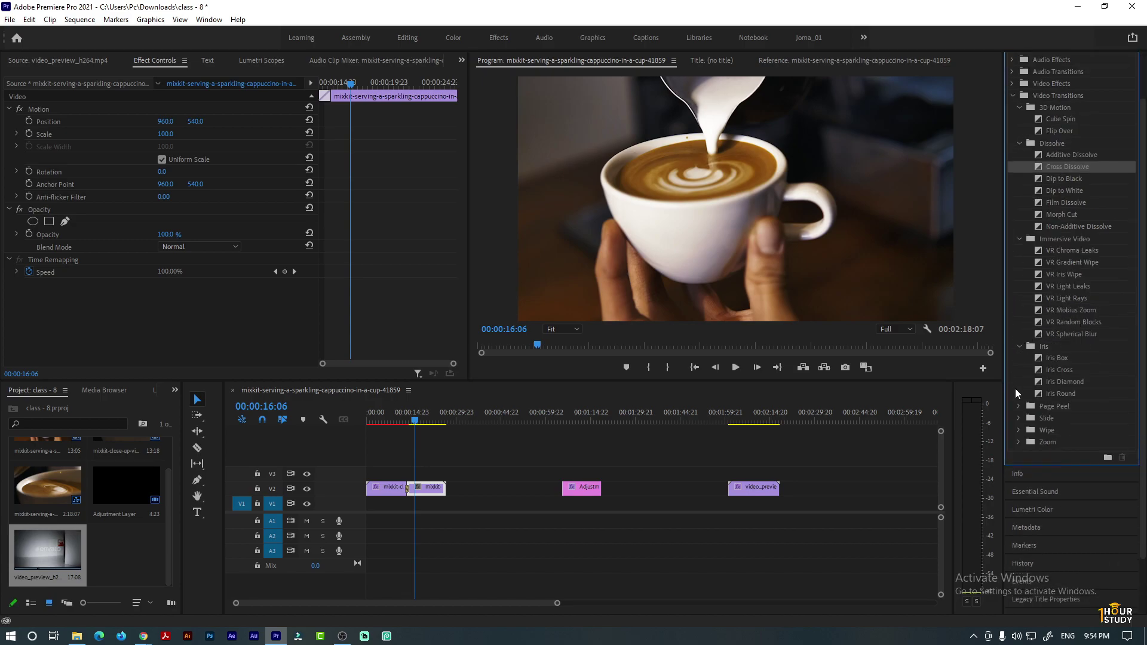
pyautogui.click(1018, 350)
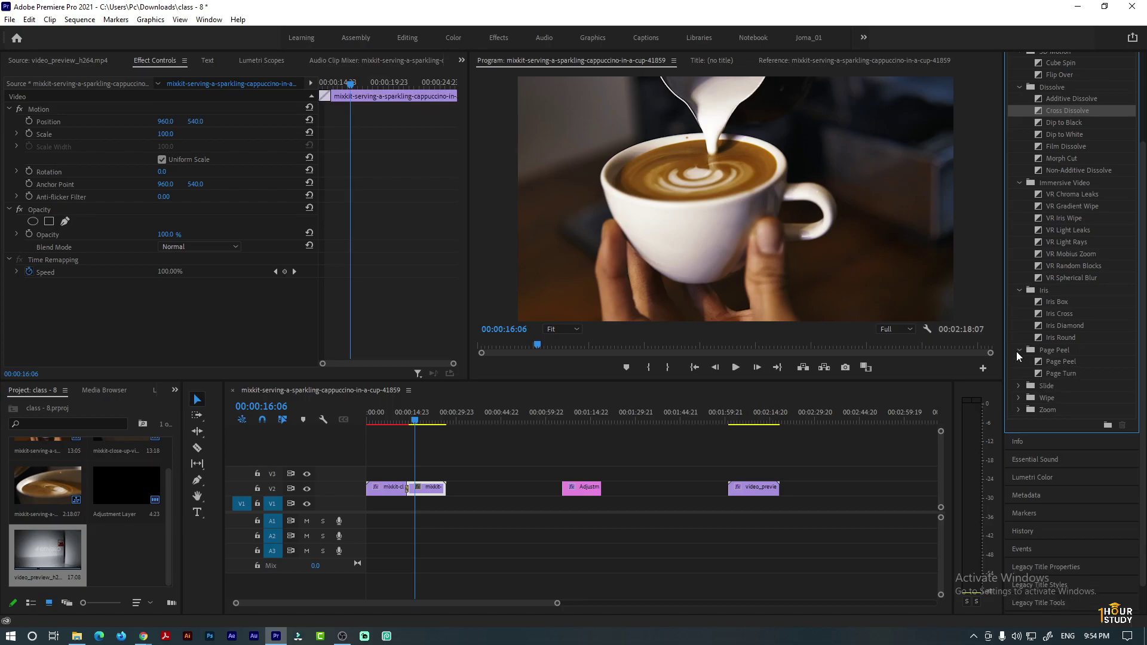
pyautogui.click(1020, 386)
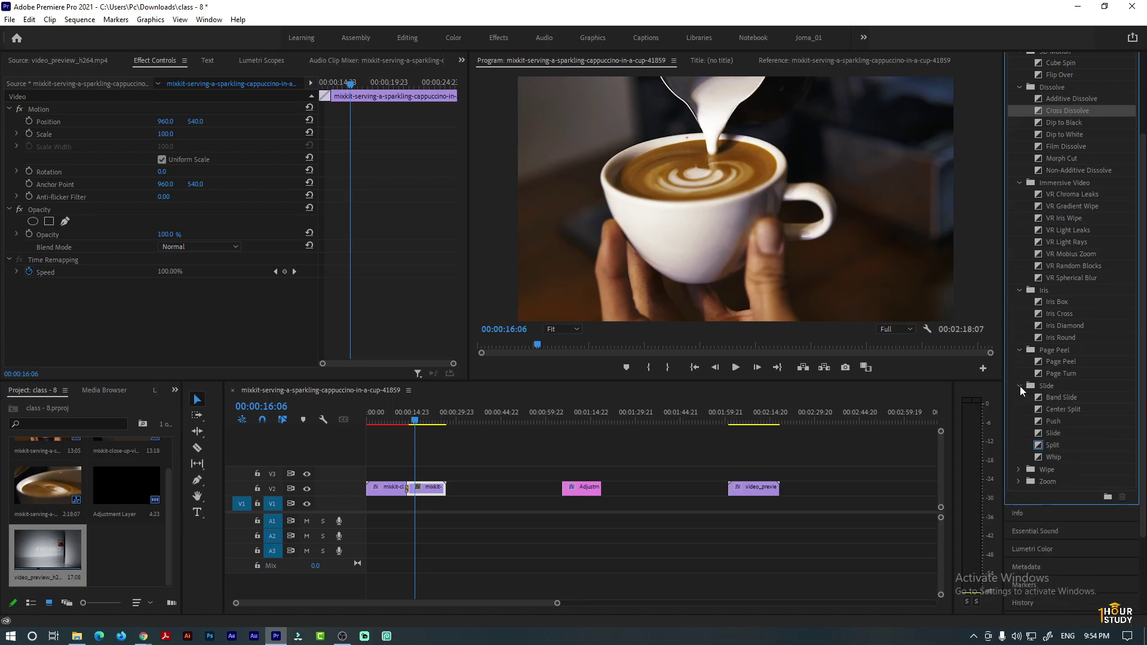
pyautogui.click(1019, 470)
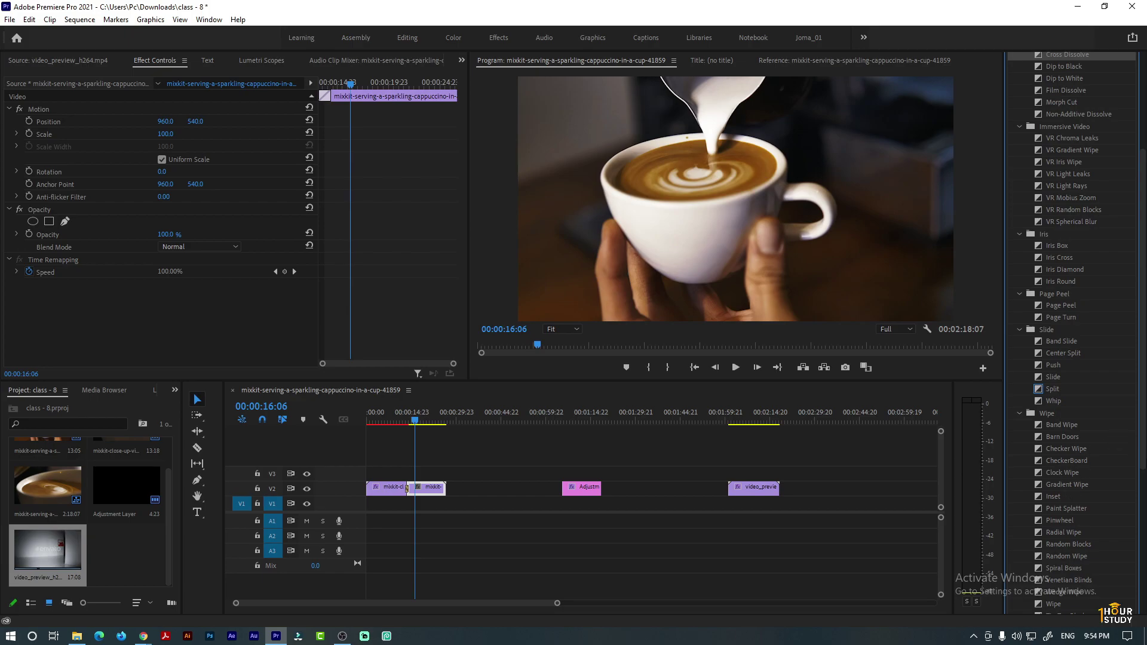
pyautogui.scroll(-5, 1016, 377)
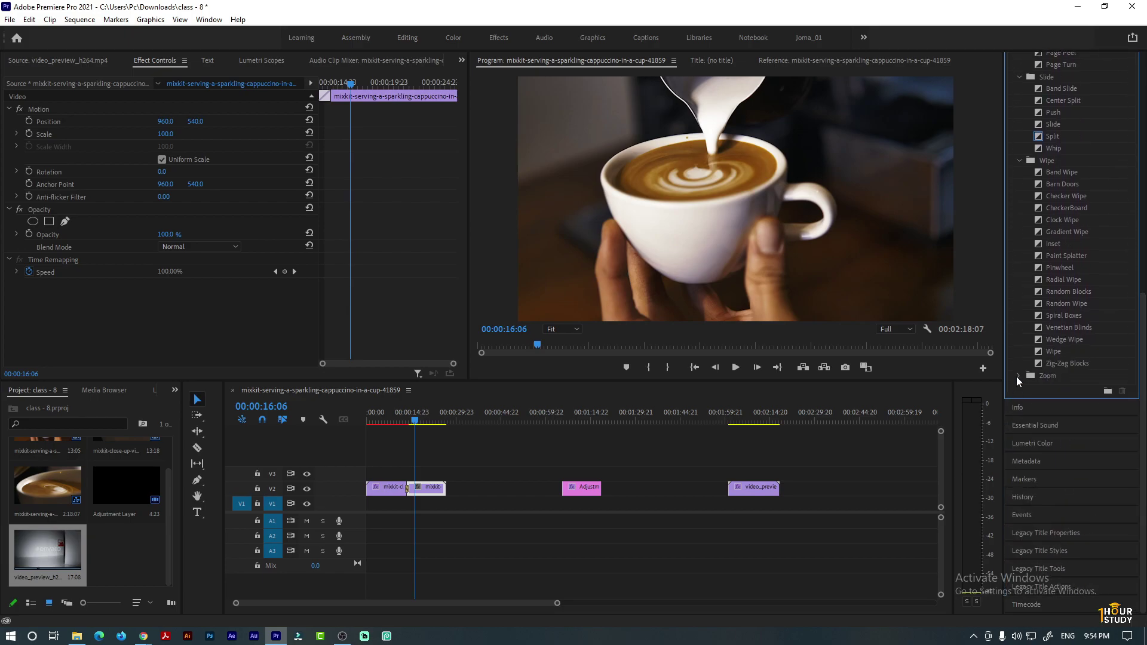
pyautogui.click(1017, 376)
# - Drop Film Dissolve onto the cut between the two V2 cappuccino clips
pyautogui.scroll(8, 1068, 223)
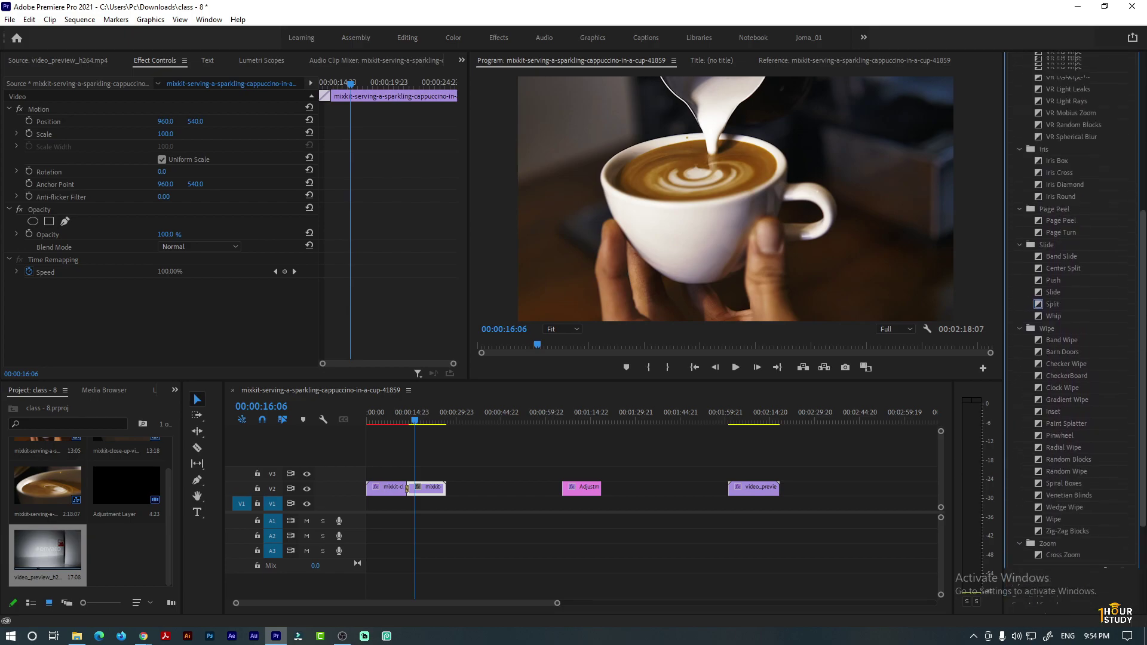
pyautogui.scroll(-2, 1070, 334)
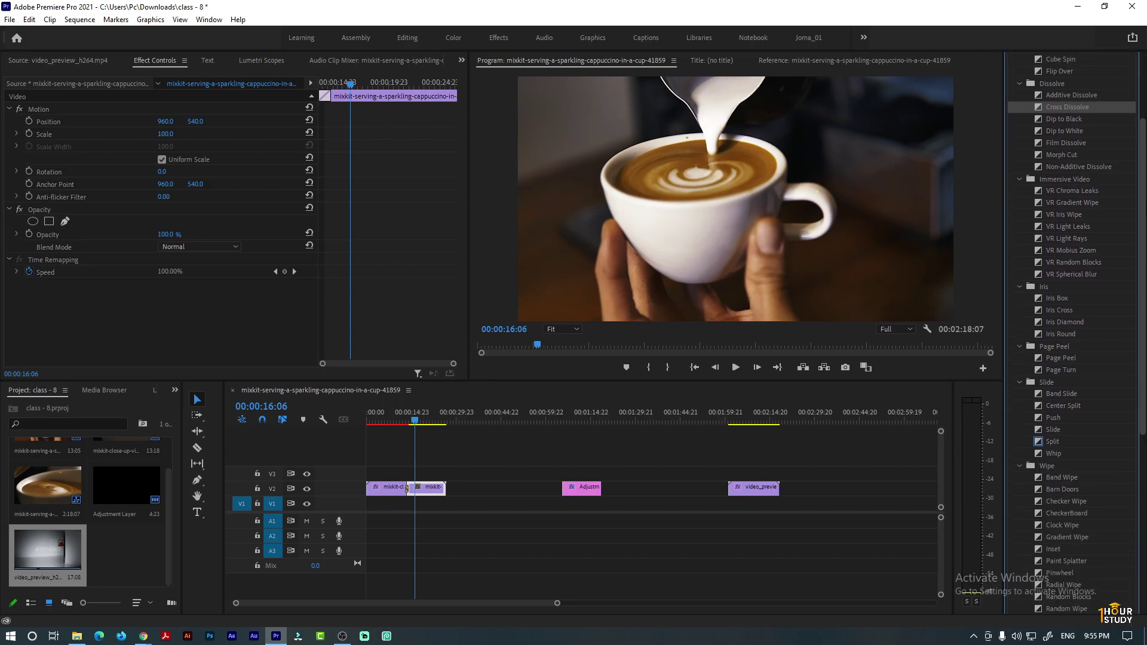
pyautogui.scroll(2, 1041, 279)
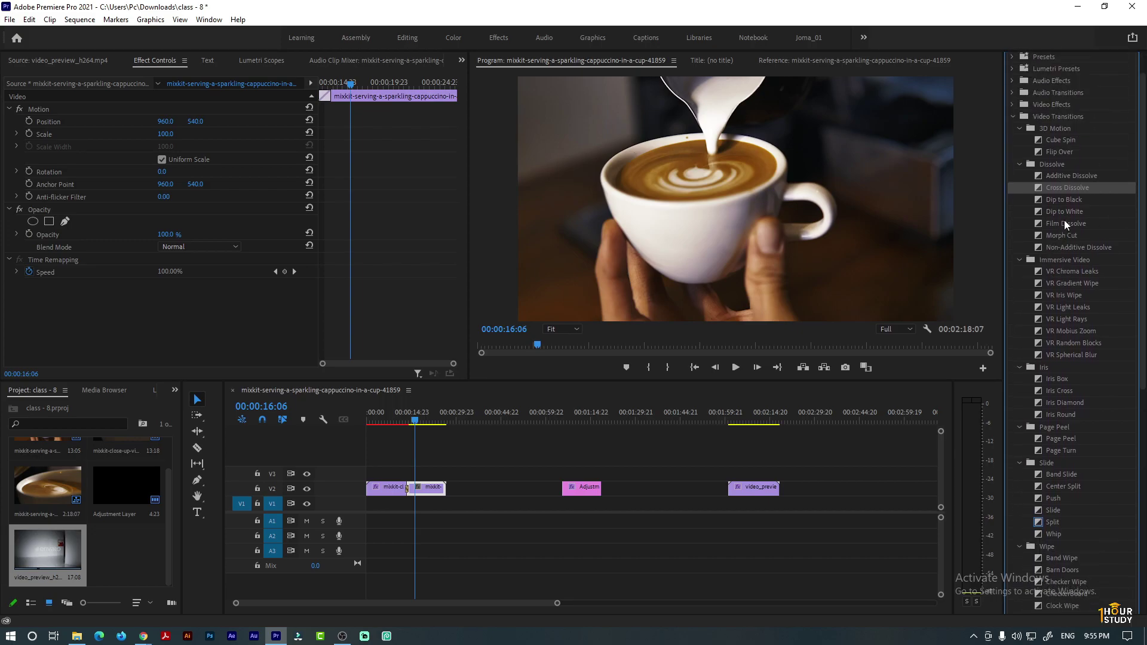
pyautogui.moveTo(1063, 220); pyautogui.dragTo(428, 490)
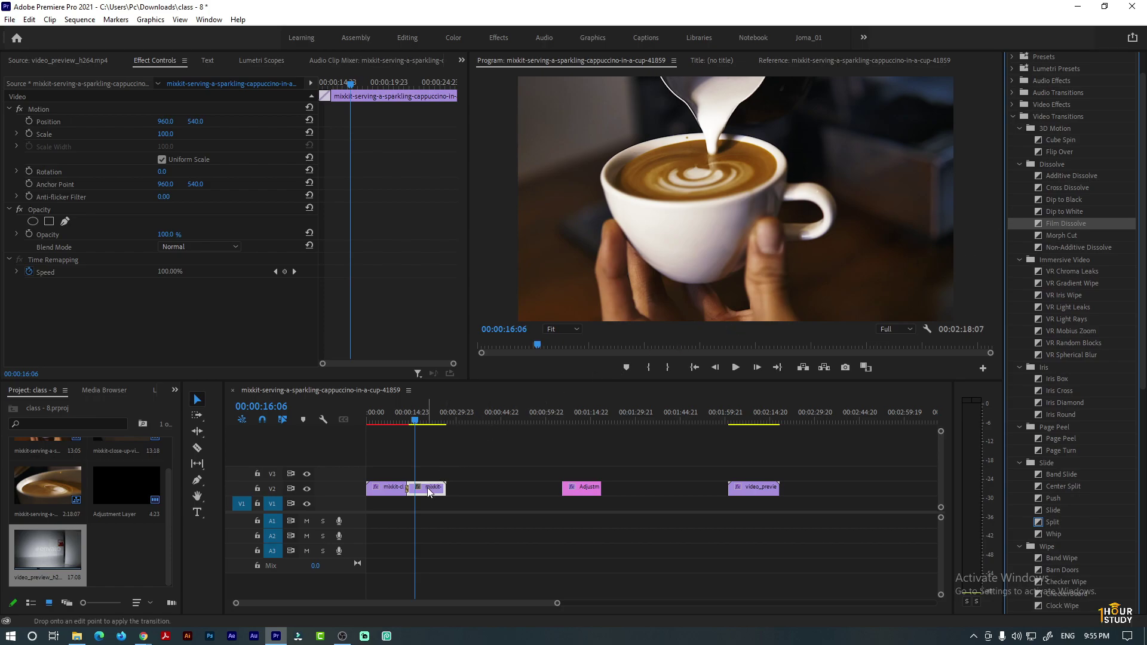
pyautogui.moveTo(428, 488); pyautogui.dragTo(427, 488)
# - Put VR Iris Wipe on the V2 cut, play it from 00:00:12:05, and select it for Effect Controls
pyautogui.click(1049, 295)
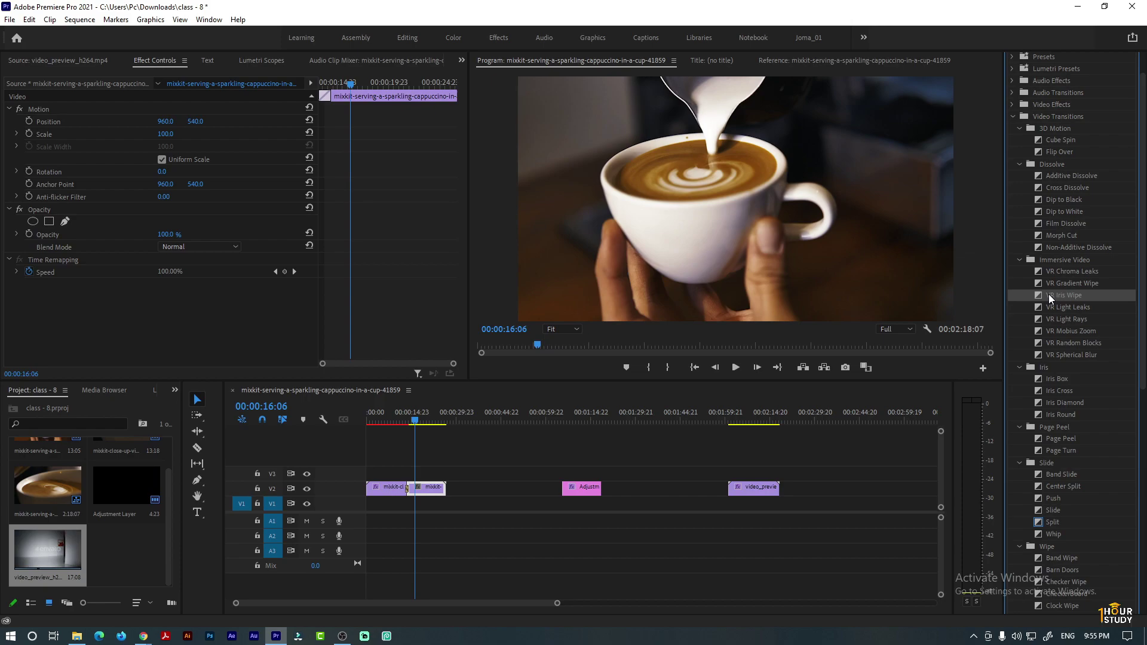
pyautogui.moveTo(704, 419); pyautogui.dragTo(412, 493)
pyautogui.click(403, 421)
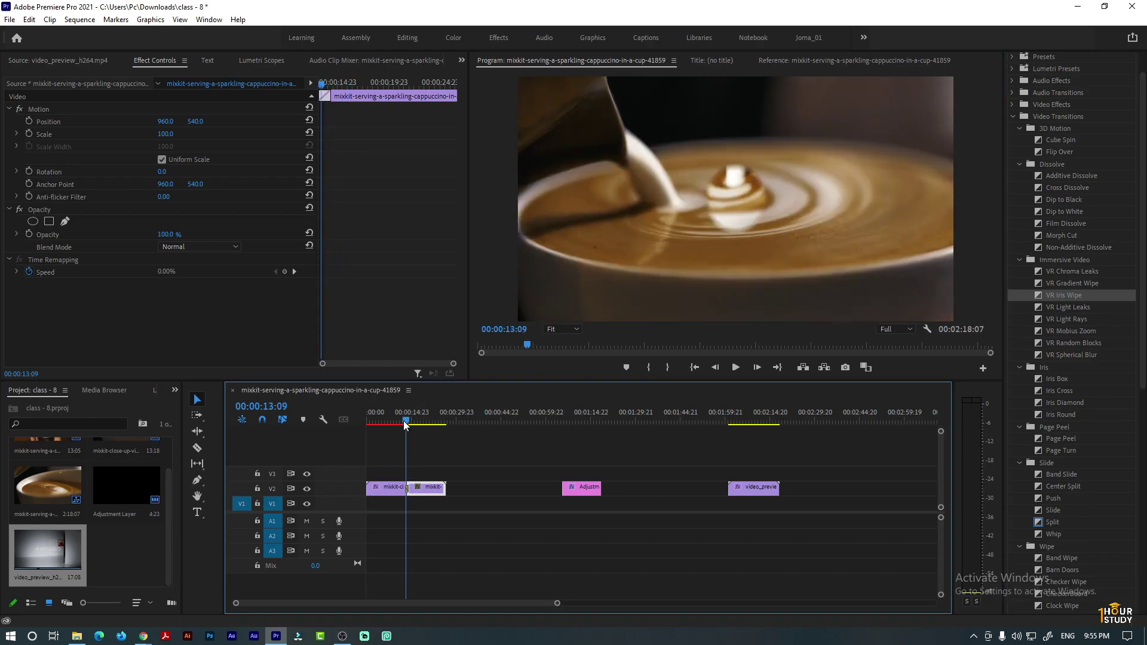
pyautogui.press('space')
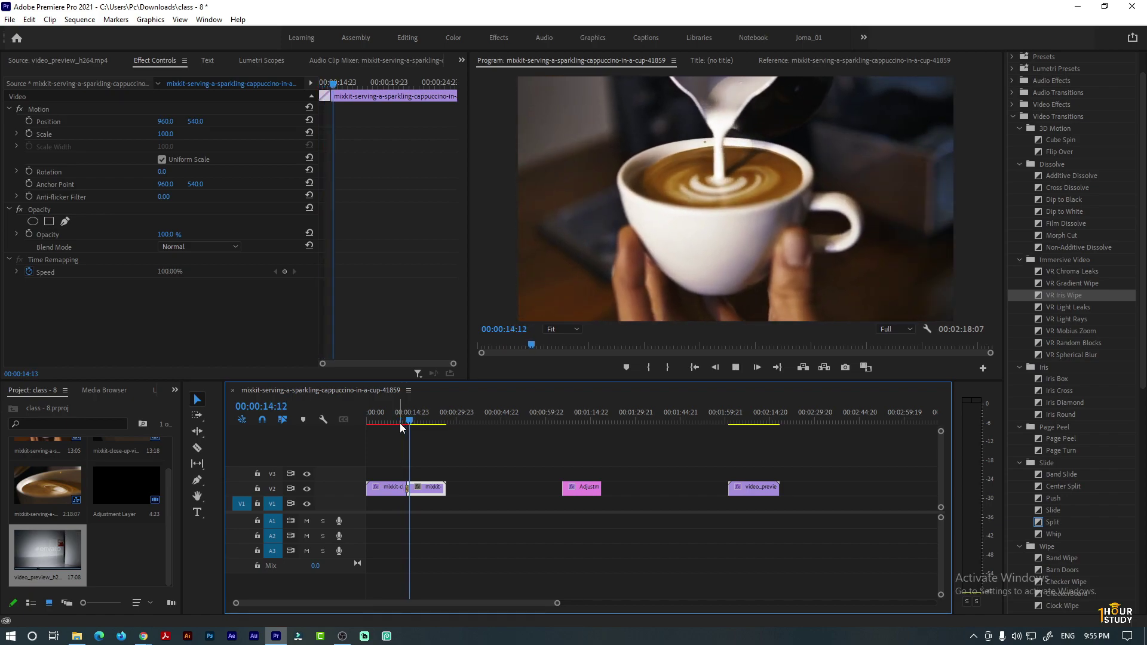
pyautogui.press('space')
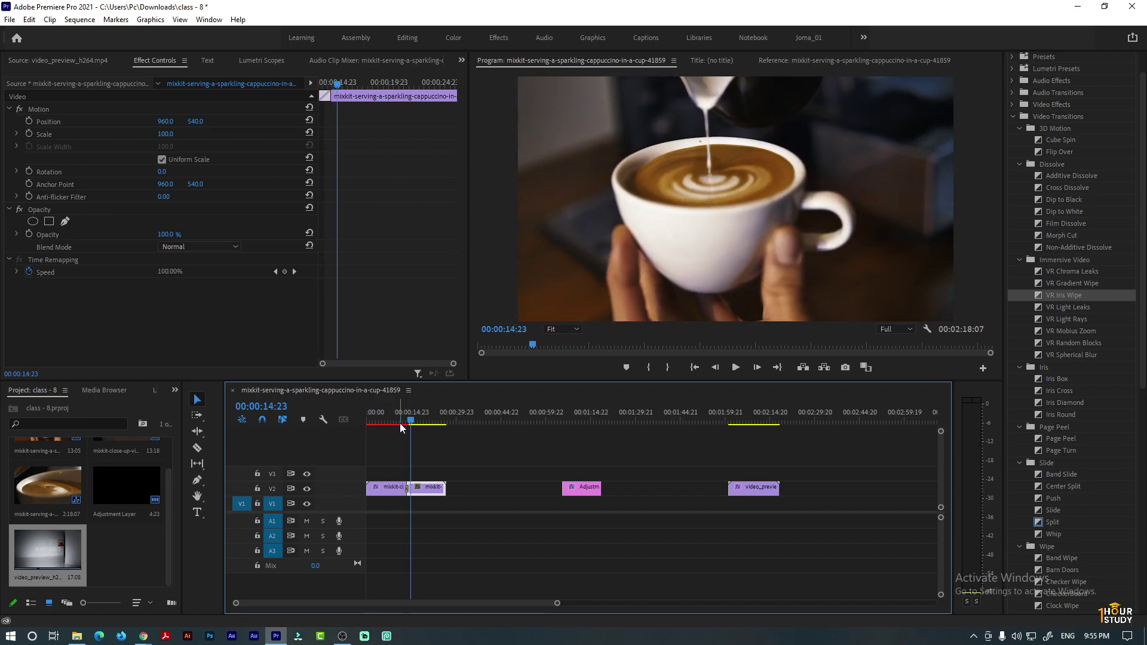
pyautogui.click(406, 488)
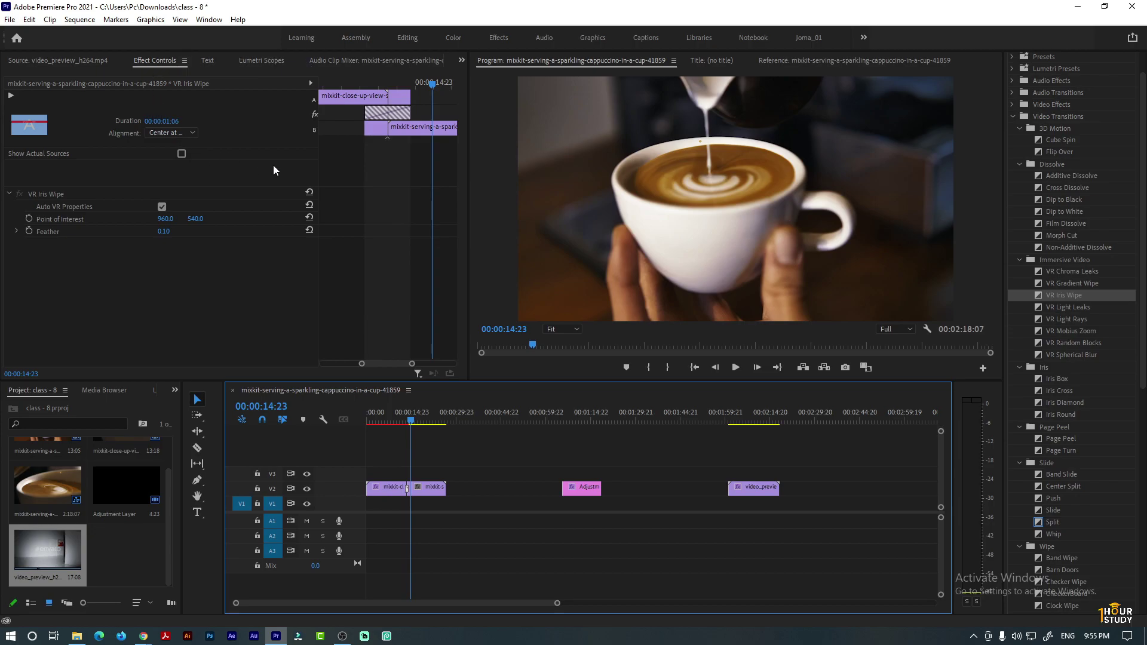
# - Nudge the wipe's placement on the cut, shift Point of Interest X to 654, and replay from 00:00:14:14
pyautogui.moveTo(434, 90); pyautogui.dragTo(334, 133)
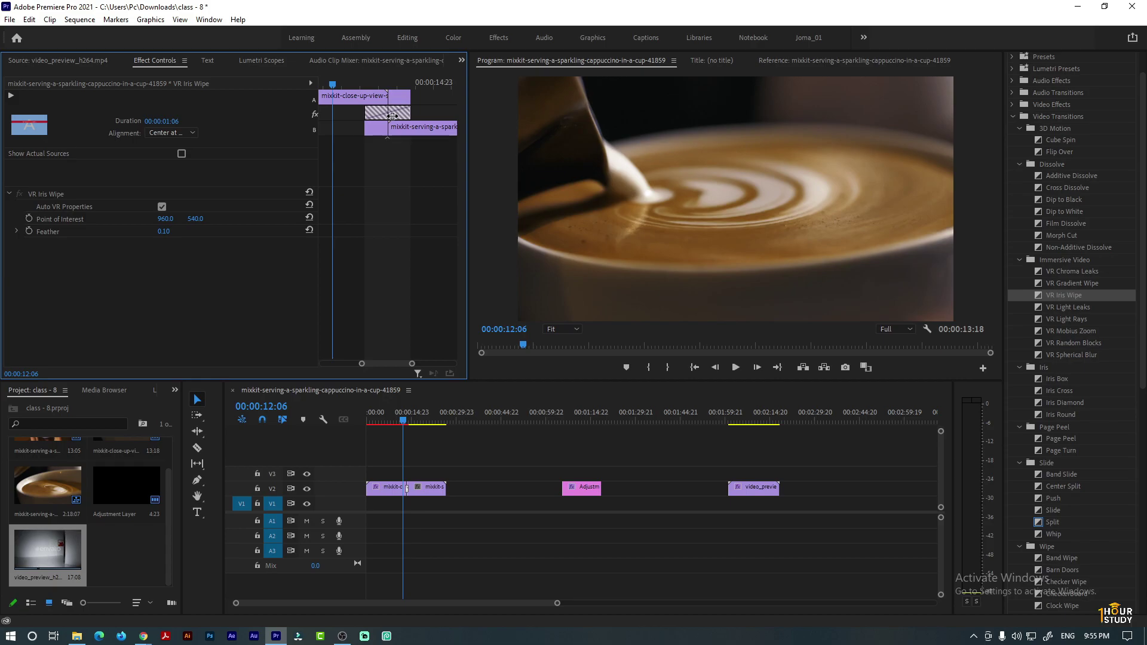
pyautogui.moveTo(394, 116)
pyautogui.mouseDown()
pyautogui.moveTo(420, 114)
pyautogui.moveTo(389, 122)
pyautogui.moveTo(400, 128)
pyautogui.mouseUp()
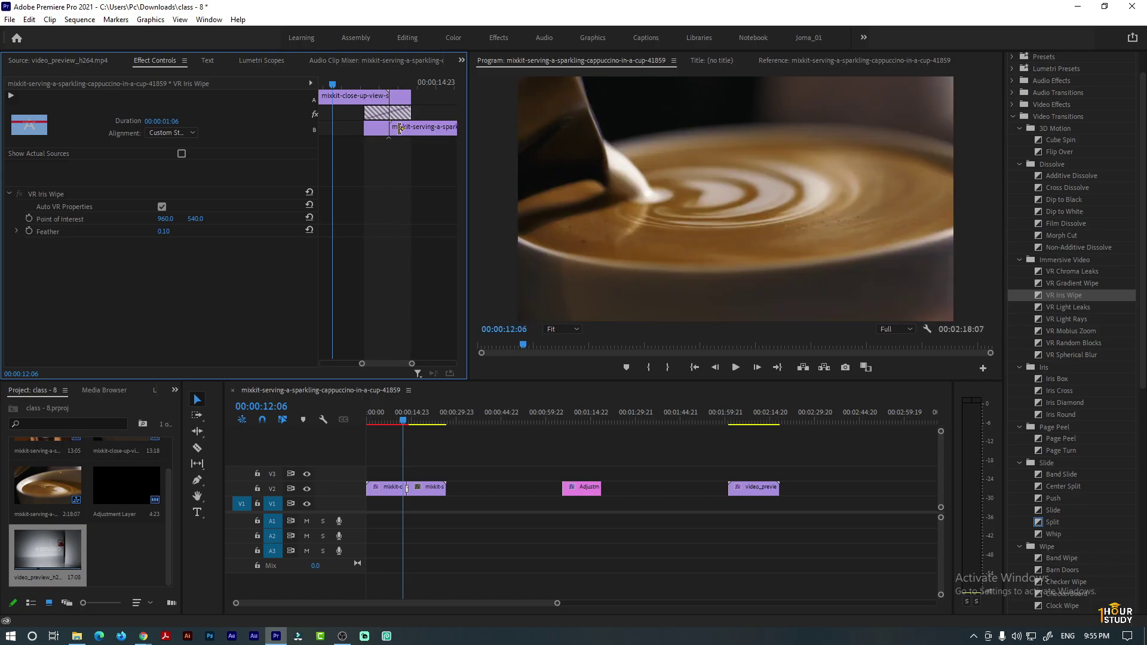
pyautogui.moveTo(396, 118)
pyautogui.mouseDown()
pyautogui.moveTo(408, 119)
pyautogui.moveTo(380, 121)
pyautogui.moveTo(399, 119)
pyautogui.mouseUp()
pyautogui.moveTo(170, 222); pyautogui.dragTo(174, 222)
pyautogui.moveTo(402, 419); pyautogui.dragTo(405, 422)
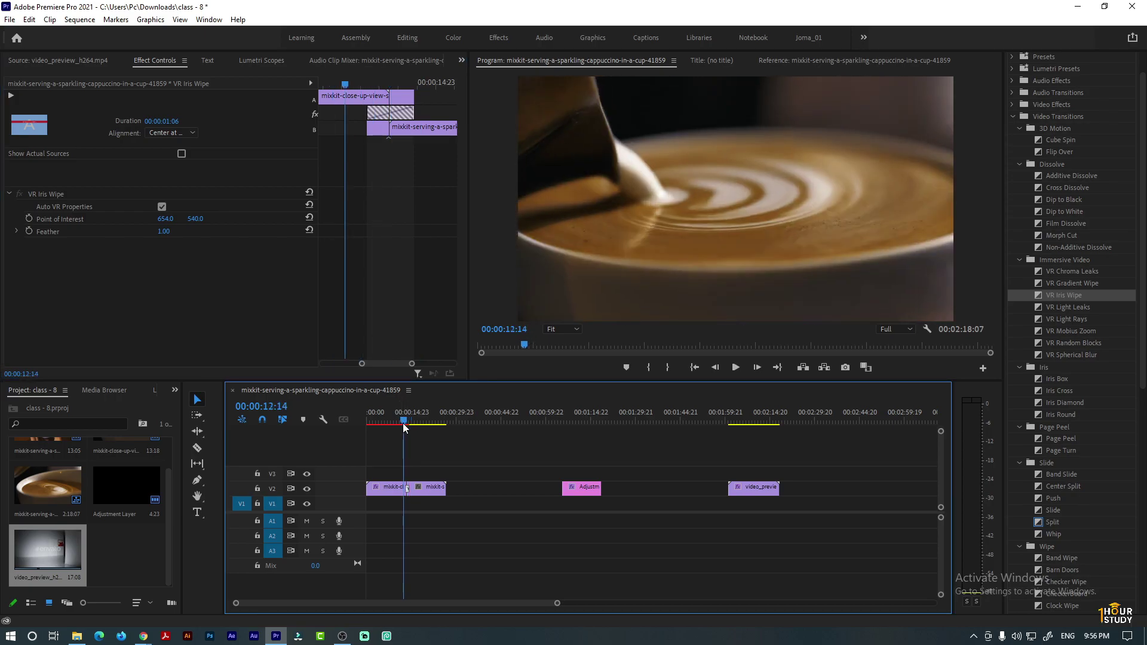
pyautogui.press('space')
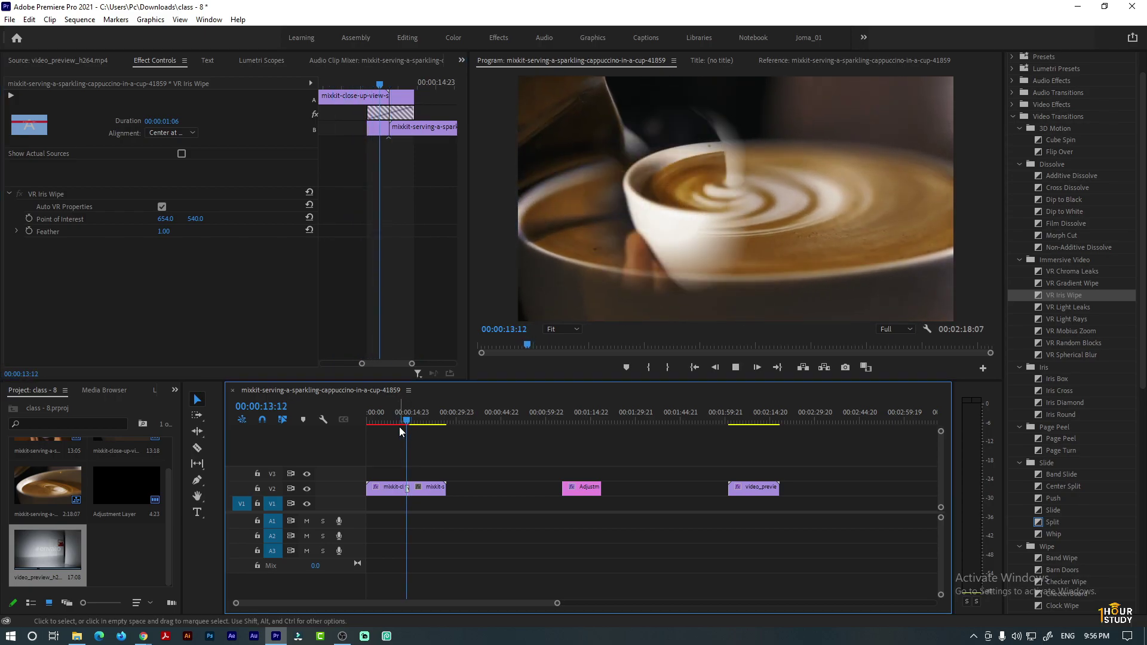
# - Stop playback and quit Premiere Pro without saving changes to 'class - 8.prproj'
pyautogui.press('space')
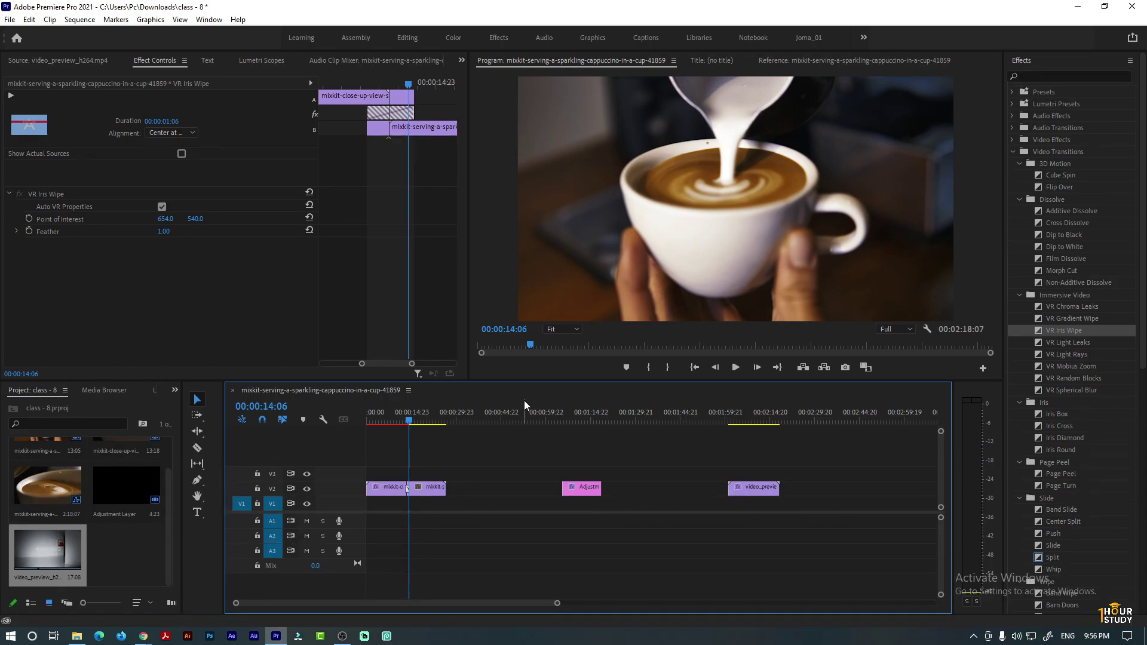
pyautogui.press('Left')
pyautogui.press('Left')
pyautogui.press('Left')
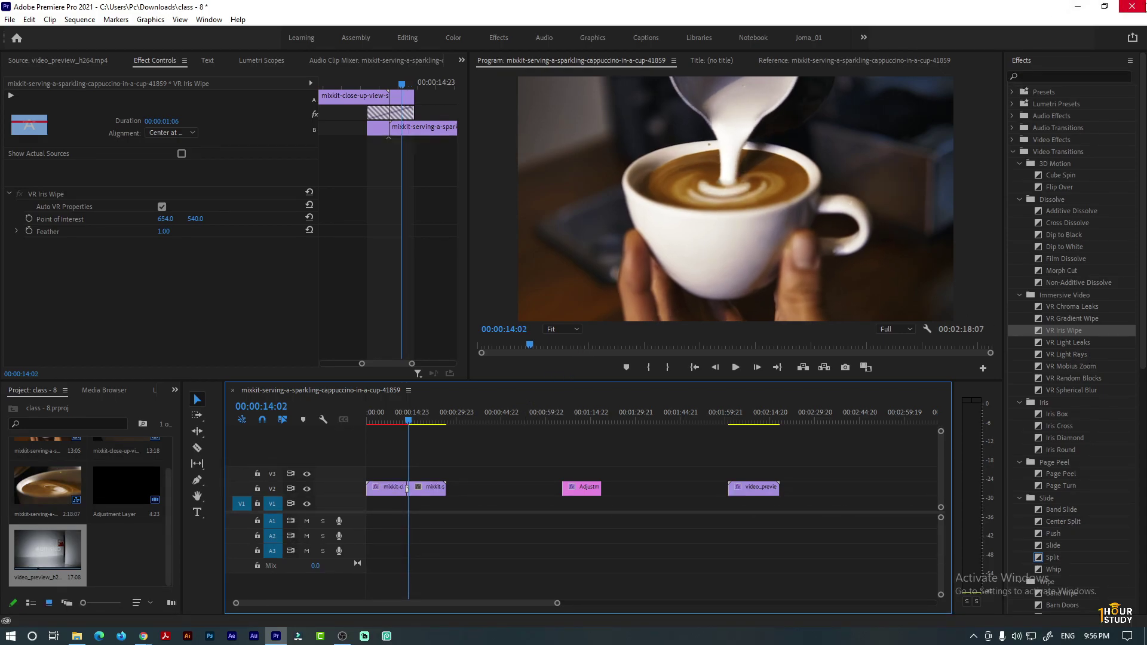
pyautogui.click(1131, 5)
pyautogui.click(589, 335)
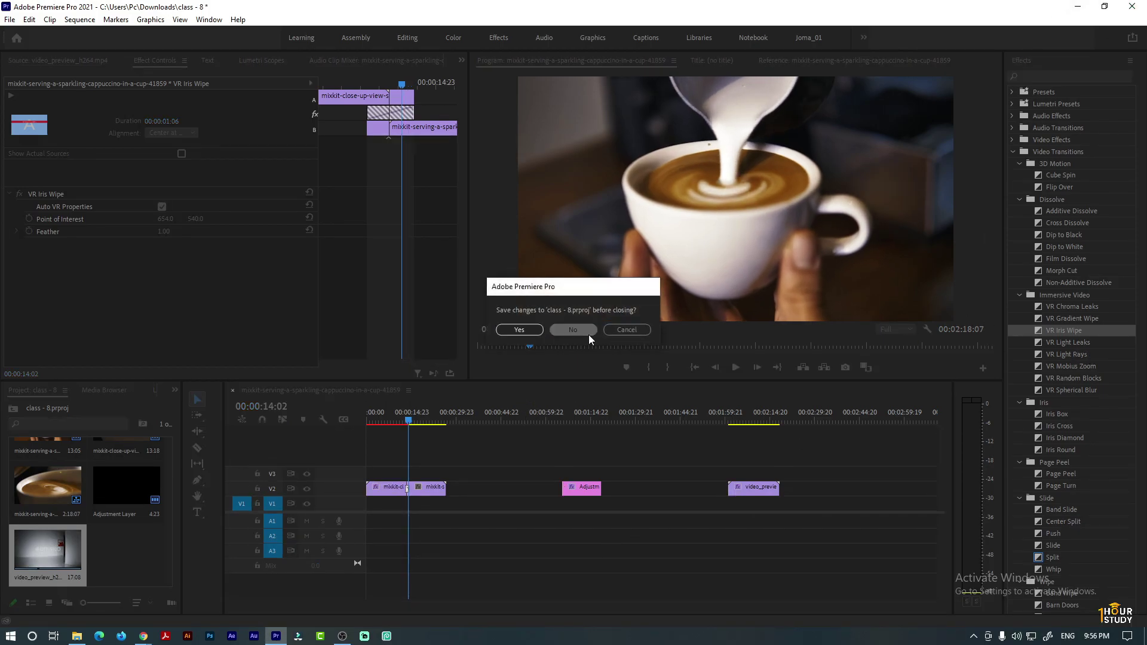